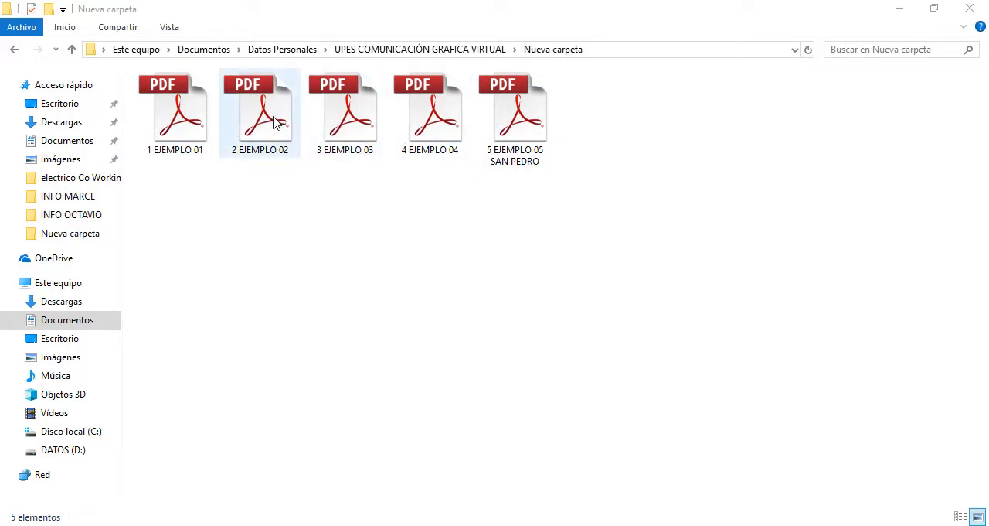
Open 2 EJEMPLO 02.pdf, look through its topographic plan and profiles down to the title block, and close it
double_click(274, 122)
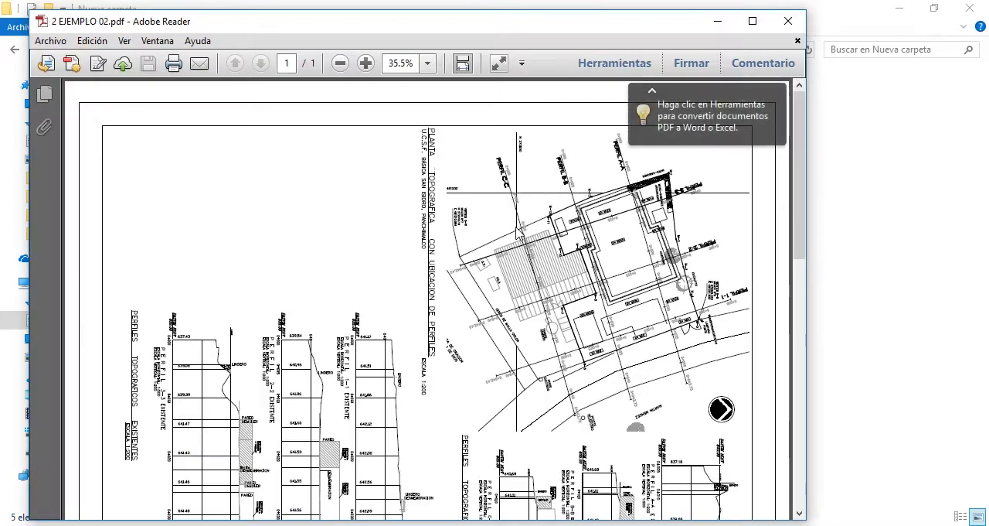
scroll(518, 232, down, 10)
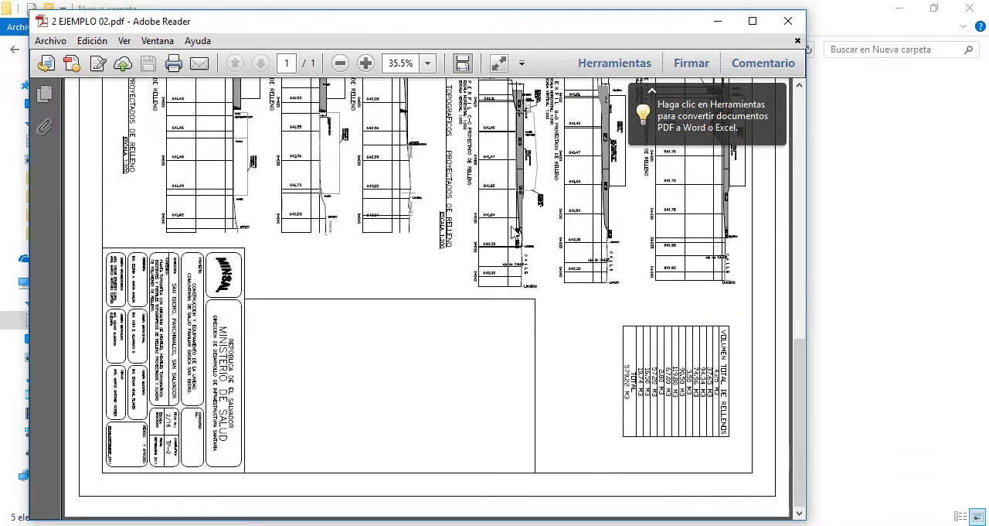
click(787, 20)
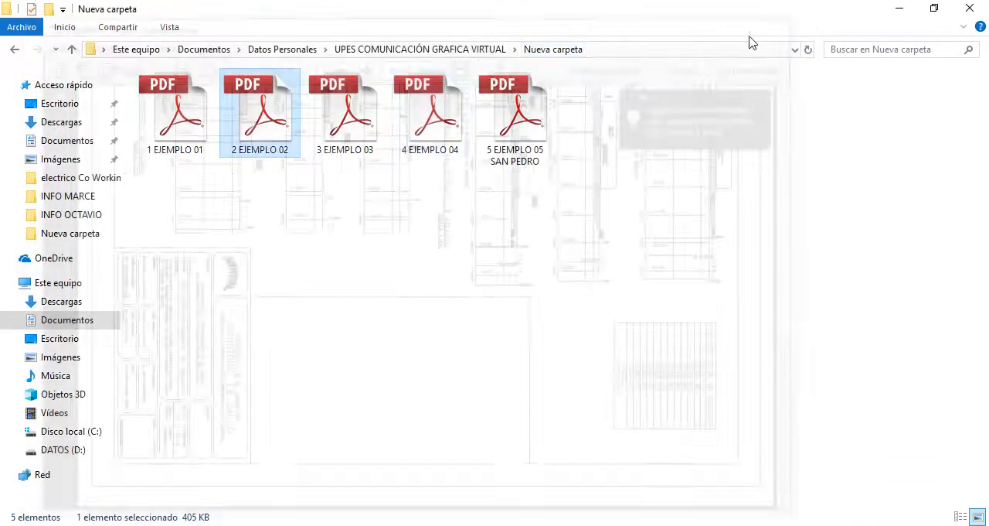
Open 4 EJEMPLO 04.pdf to view its topographic plan, and close it
click(444, 135)
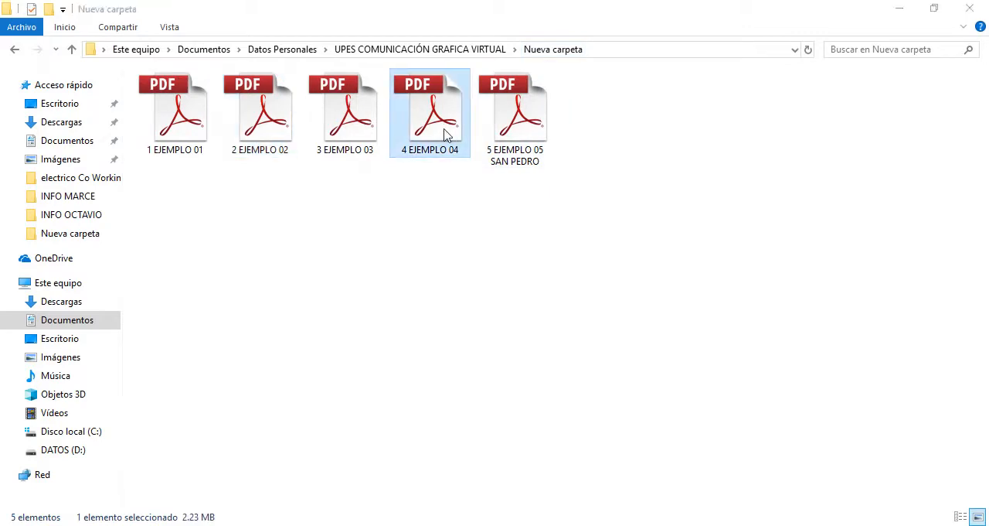
double_click(445, 135)
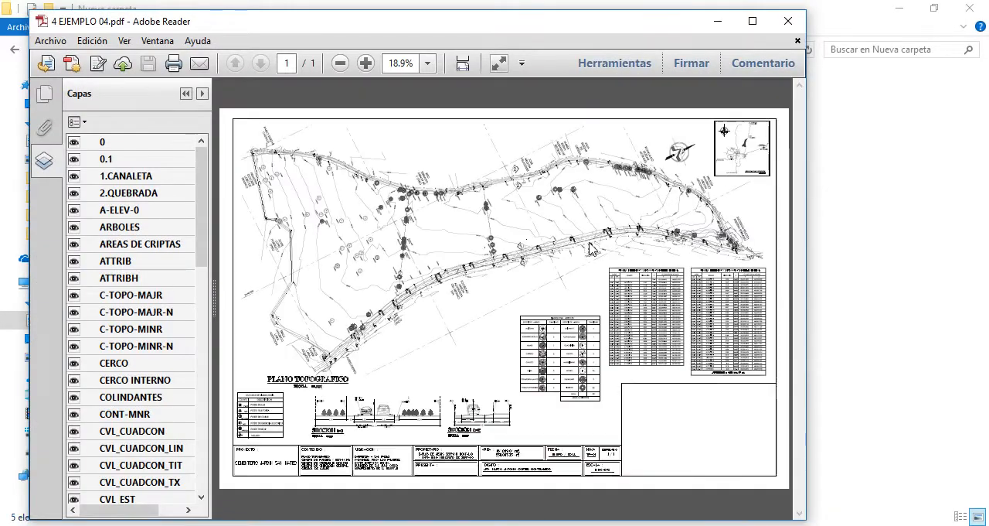
click(789, 22)
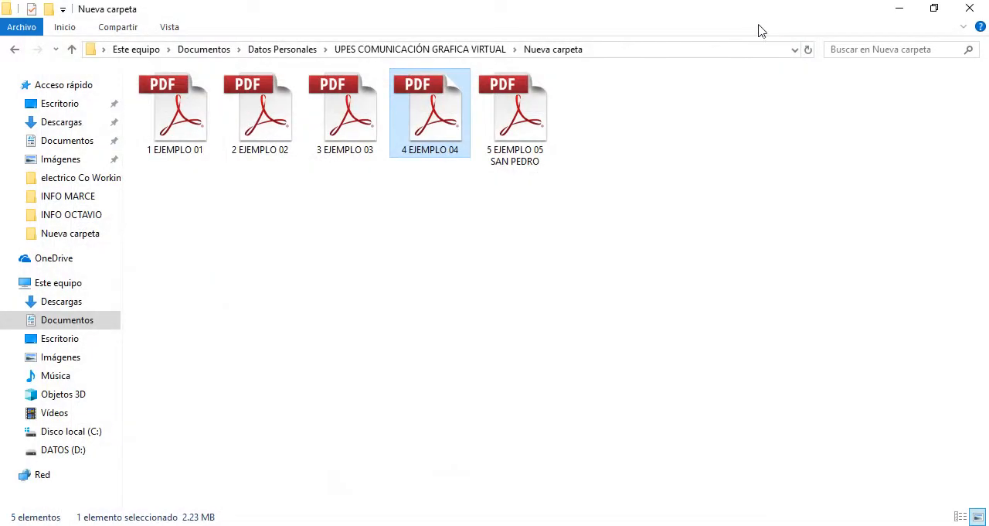
Open 5 EJEMPLO 05 SAN PEDRO.pdf to view the park's topographic plan, and close it
double_click(499, 150)
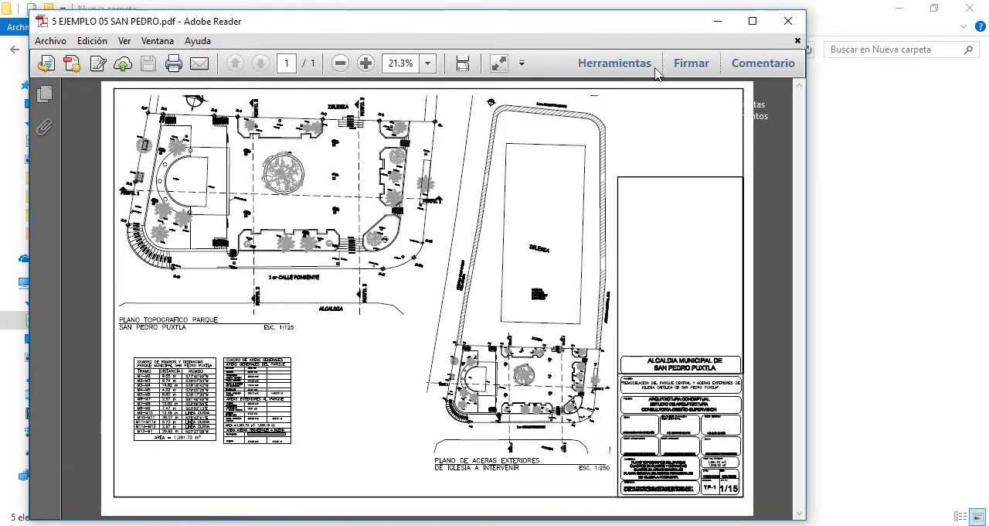
click(788, 21)
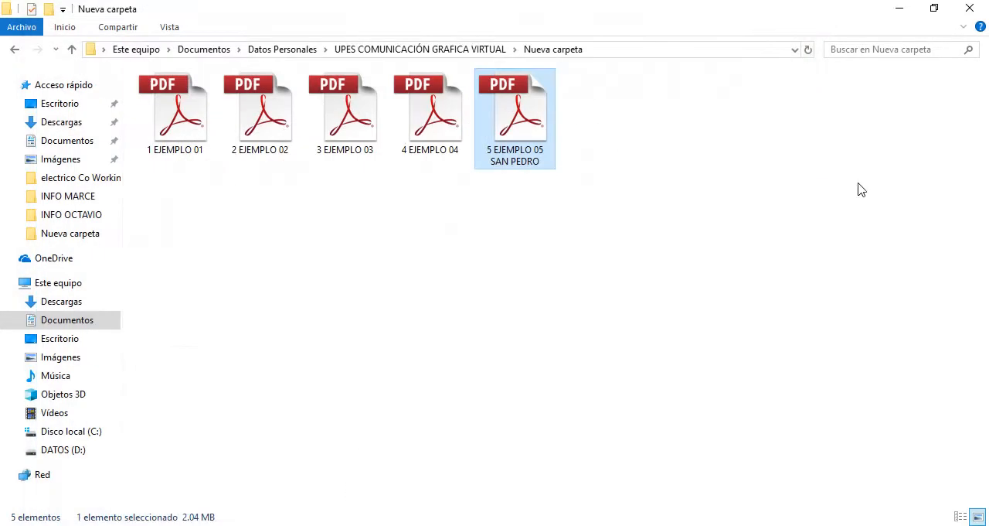
click(556, 234)
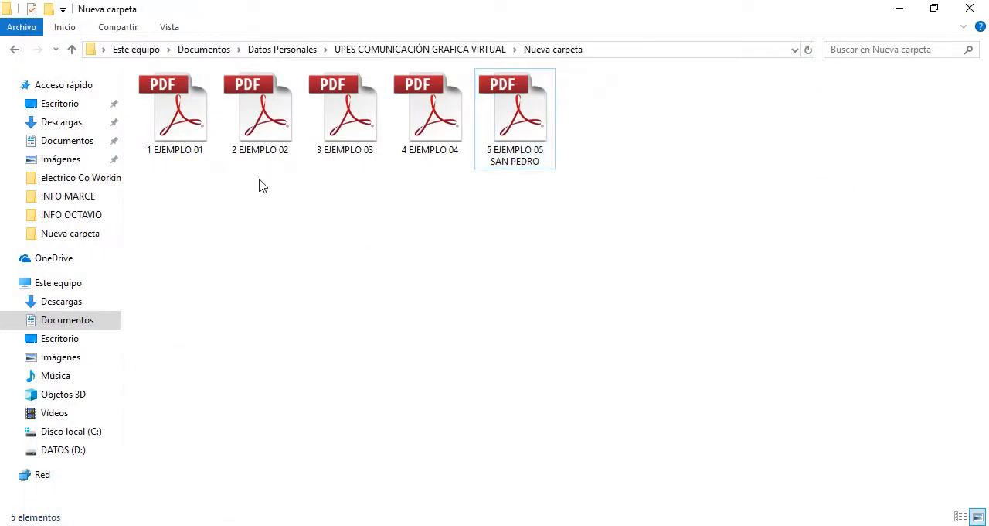
Open 1 EJEMPLO 01.pdf in a maximized window and rotate the page view counterclockwise so the plan reads upright
double_click(186, 122)
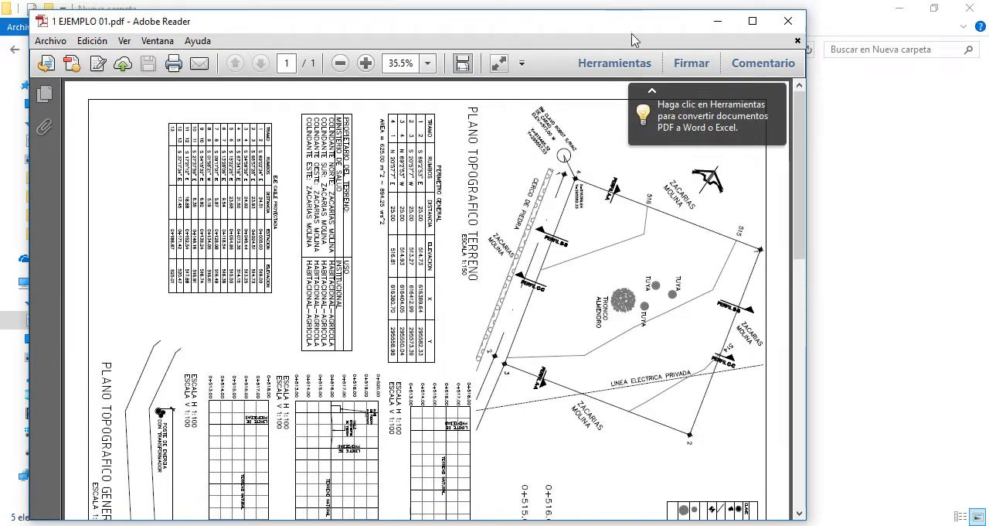
click(753, 21)
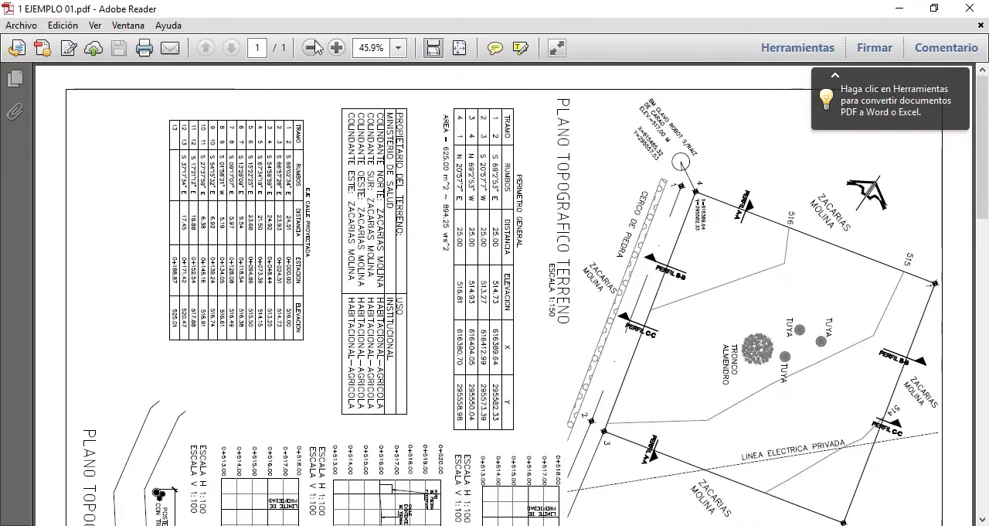
click(68, 25)
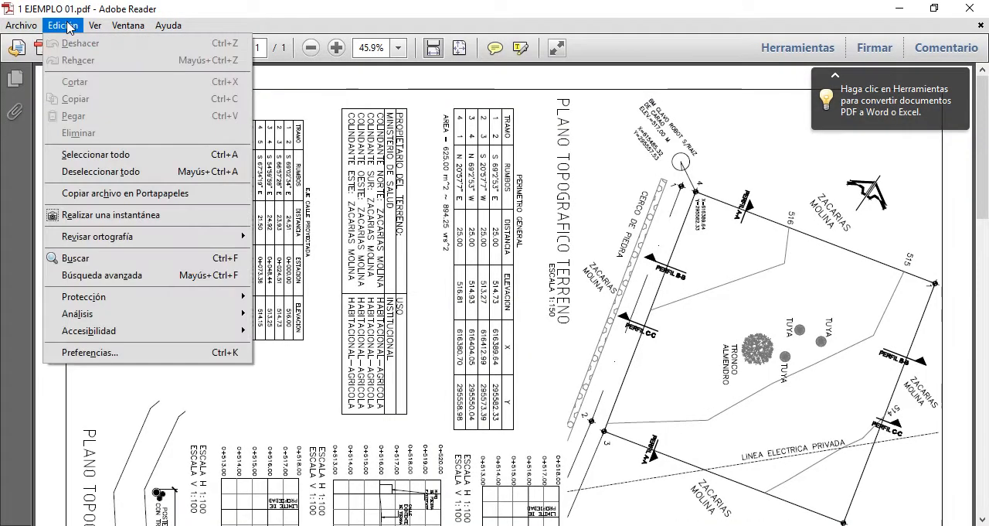
mouse_move(19, 25)
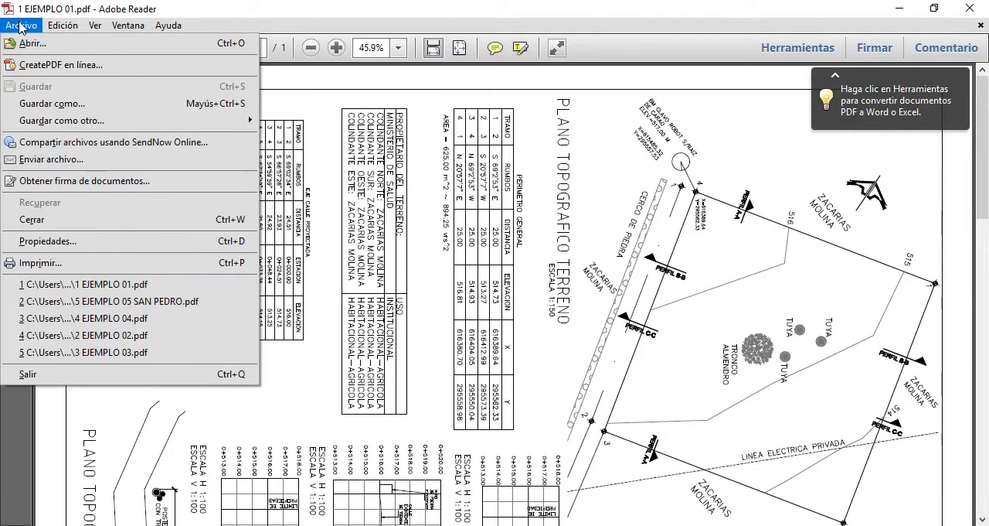
mouse_move(96, 29)
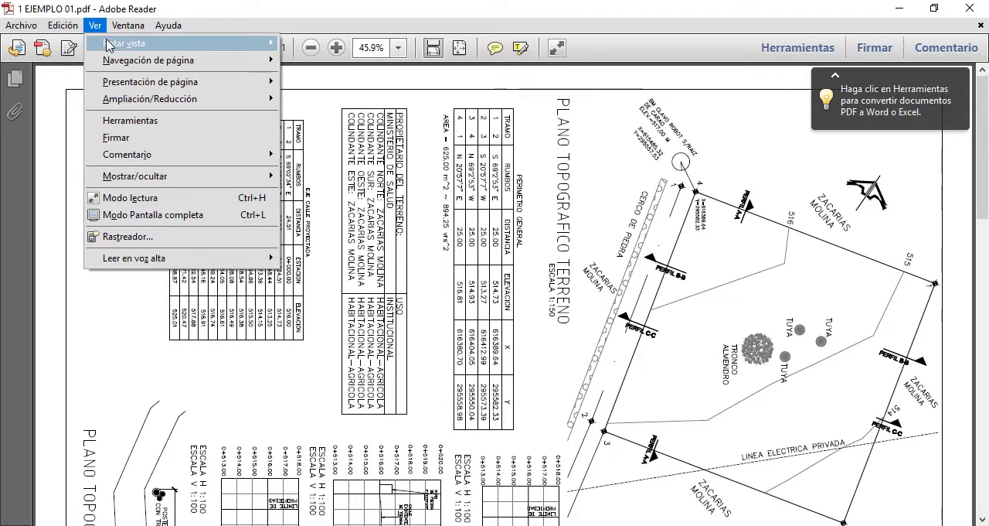
mouse_move(116, 43)
click(293, 60)
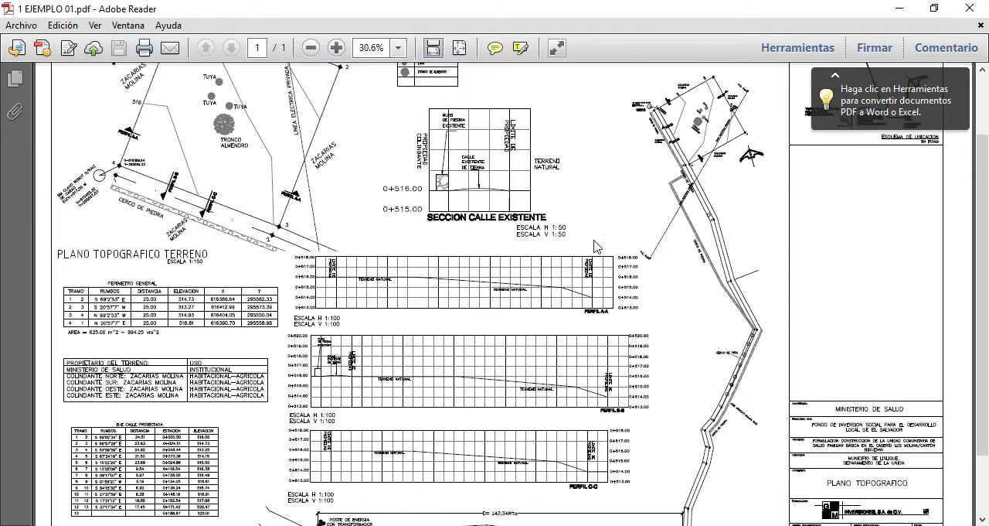
scroll(401, 227, down, 3)
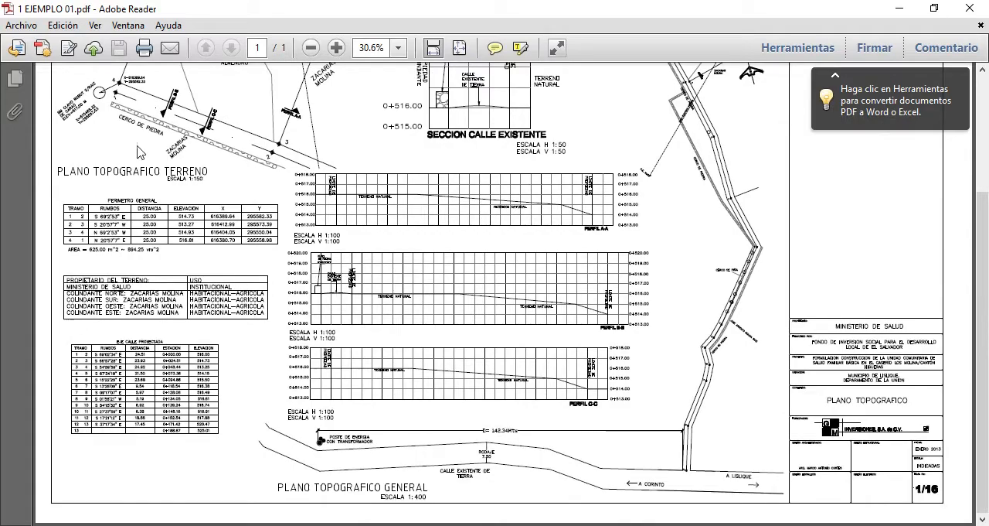
Switch from the PDF to AutoCAD and show the empty Drawing1.dwg
click(887, 12)
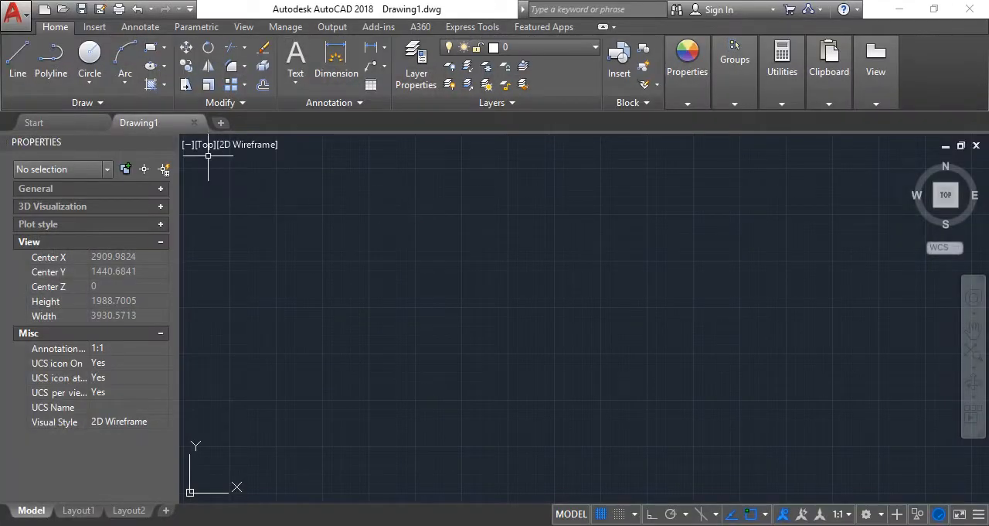
click(16, 58)
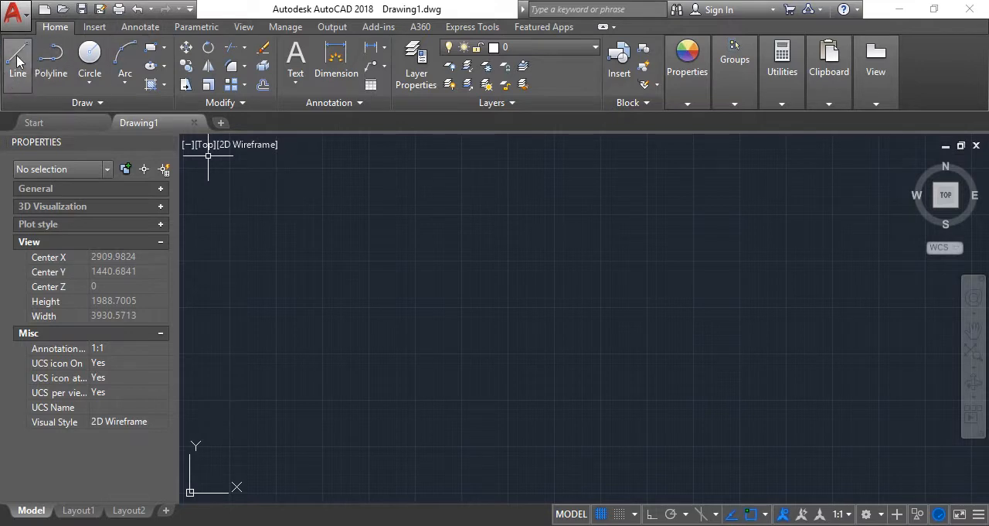
click(633, 466)
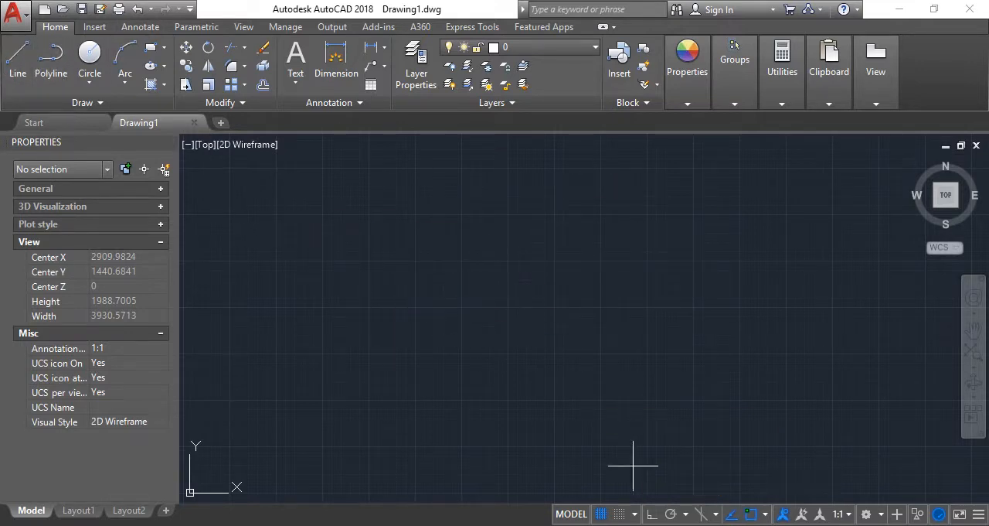
Return to 1 EJEMPLO 01.pdf in Adobe Reader and review the sheet's terrain plan, location scheme and profiles
click(602, 514)
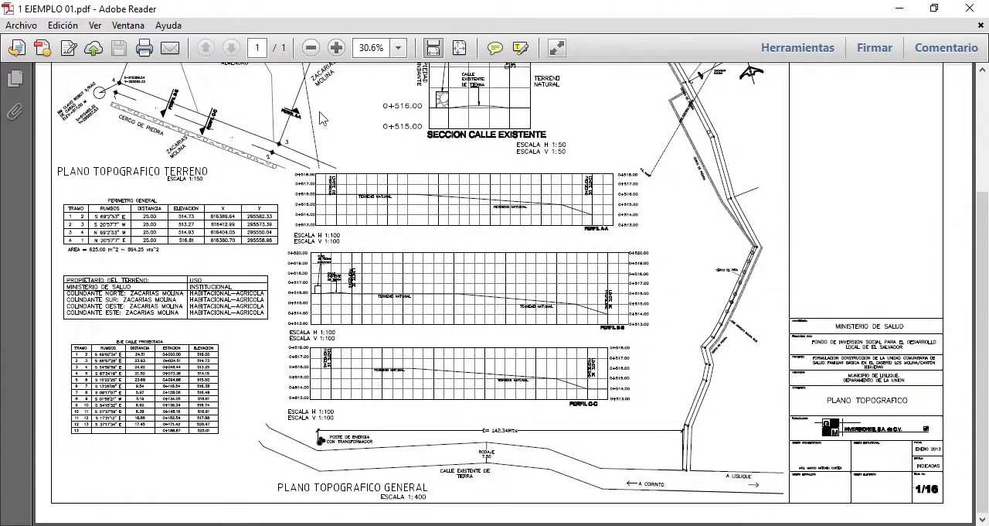
scroll(322, 117, up, 5)
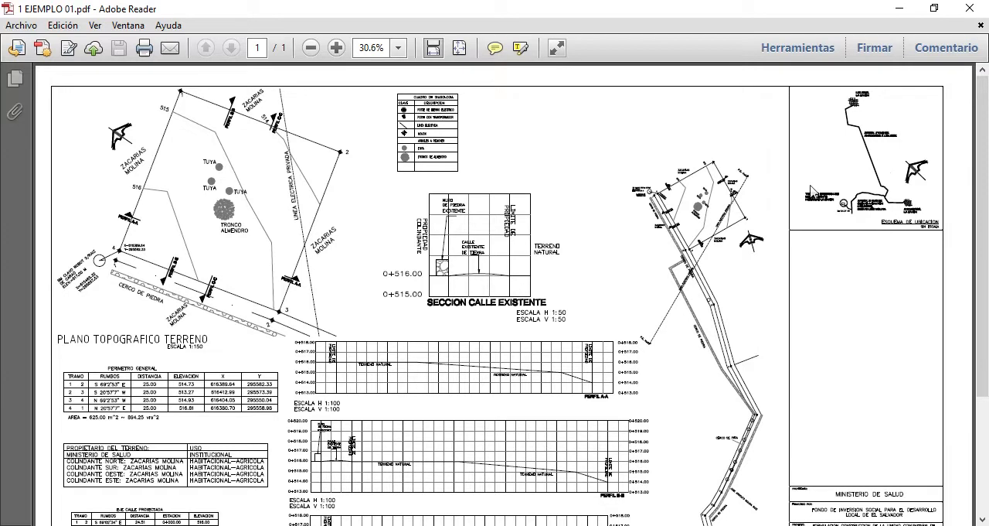
scroll(433, 220, down, 3)
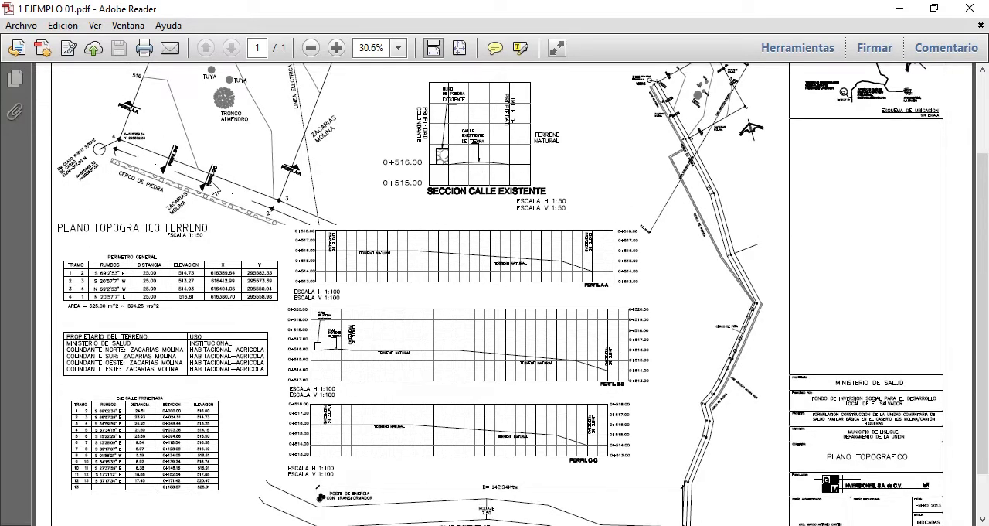
mouse_move(246, 524)
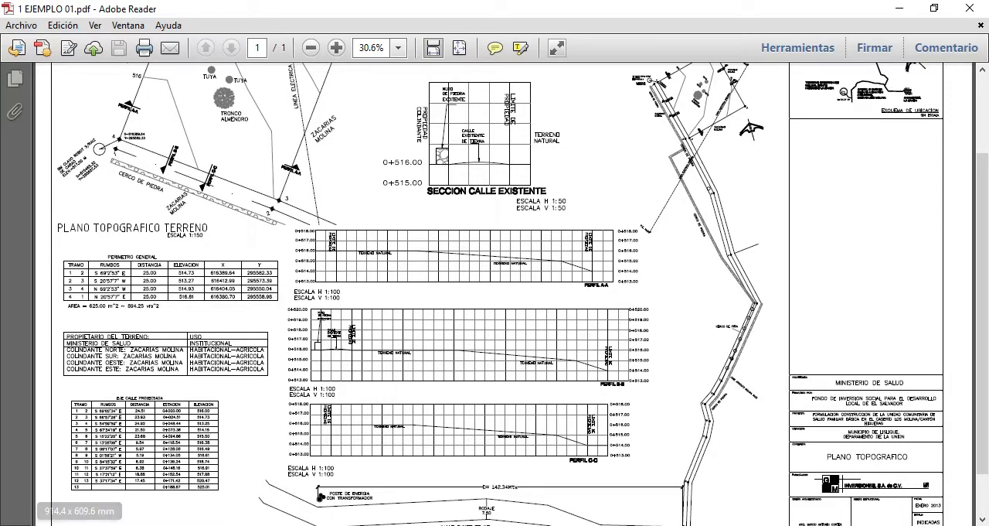
click(279, 525)
key(Return)
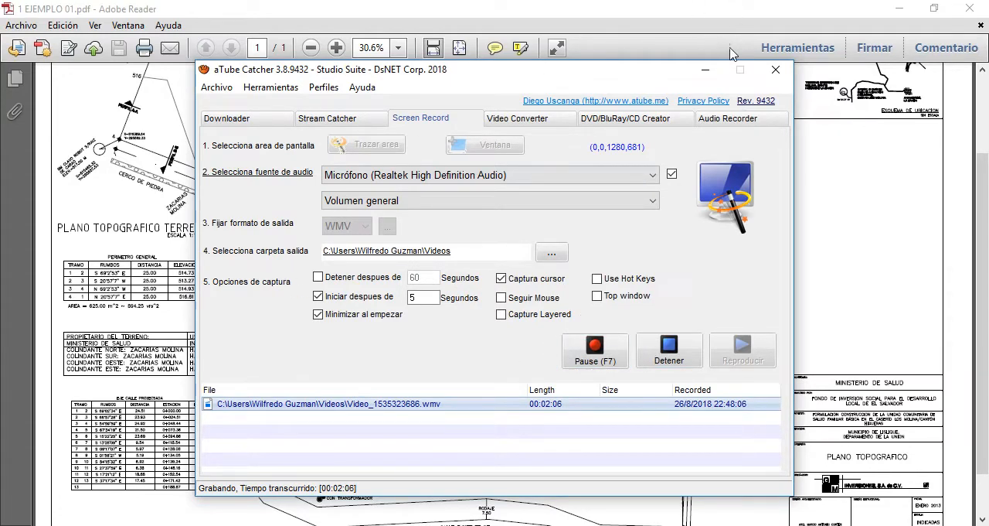
click(713, 73)
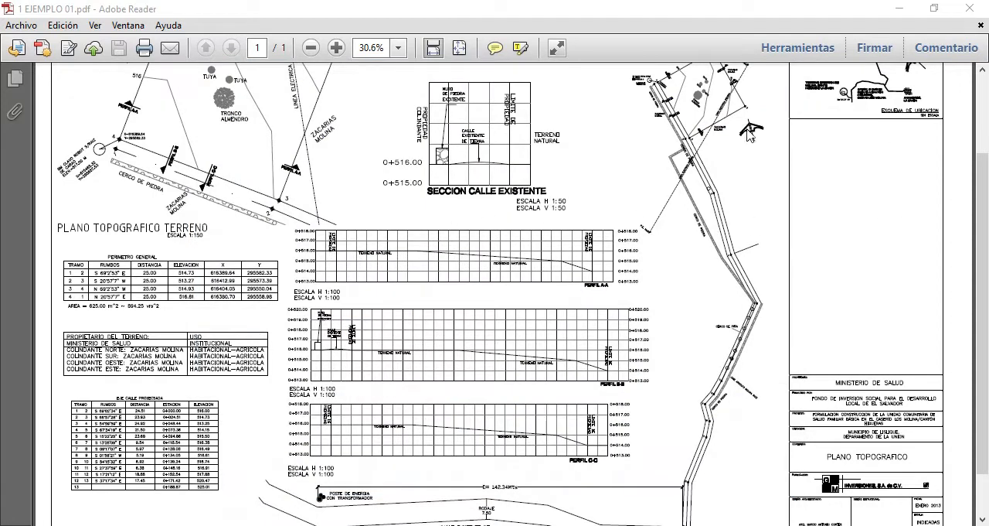
Examine the overall layout of the topographic sheet, from the terrain plan and road section to the profiles, data tables and title block
scroll(700, 174, down, 1)
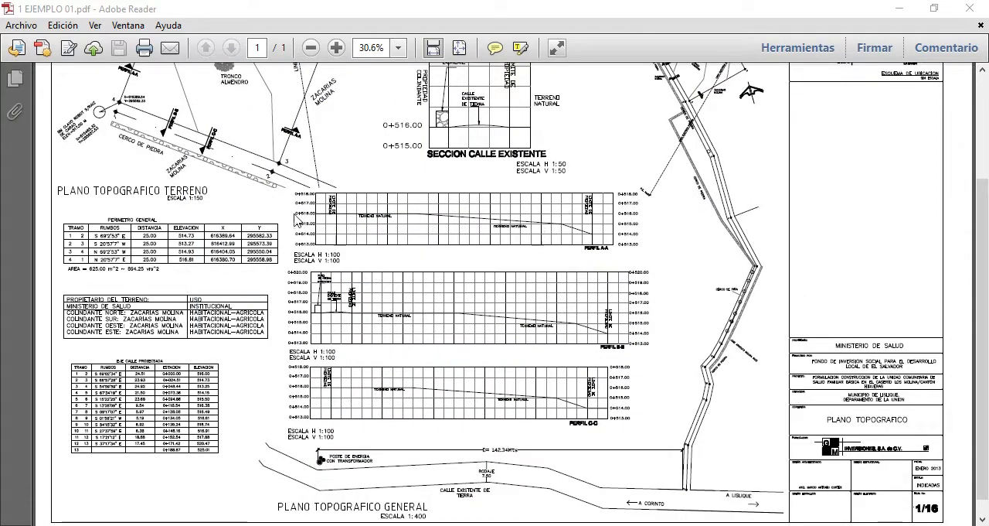
scroll(425, 229, up, 3)
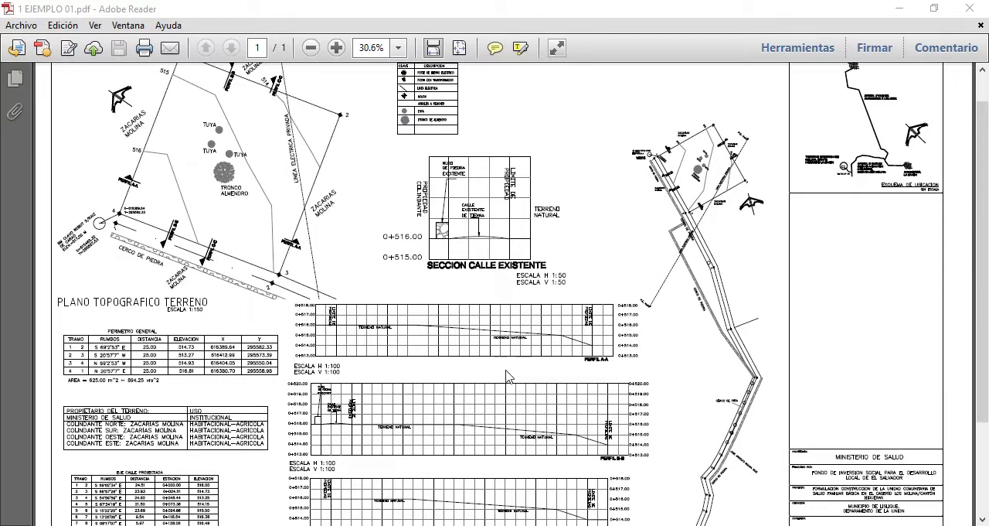
scroll(508, 377, down, 2)
scroll(509, 345, up, 1)
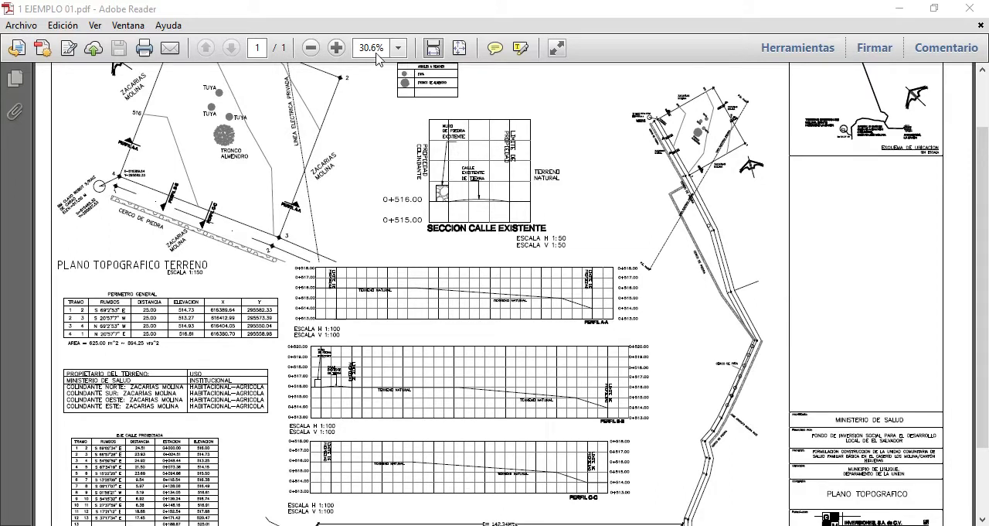
Enlarge the plan to 66.7% and examine the Cuadro de Simbologia legend
click(336, 48)
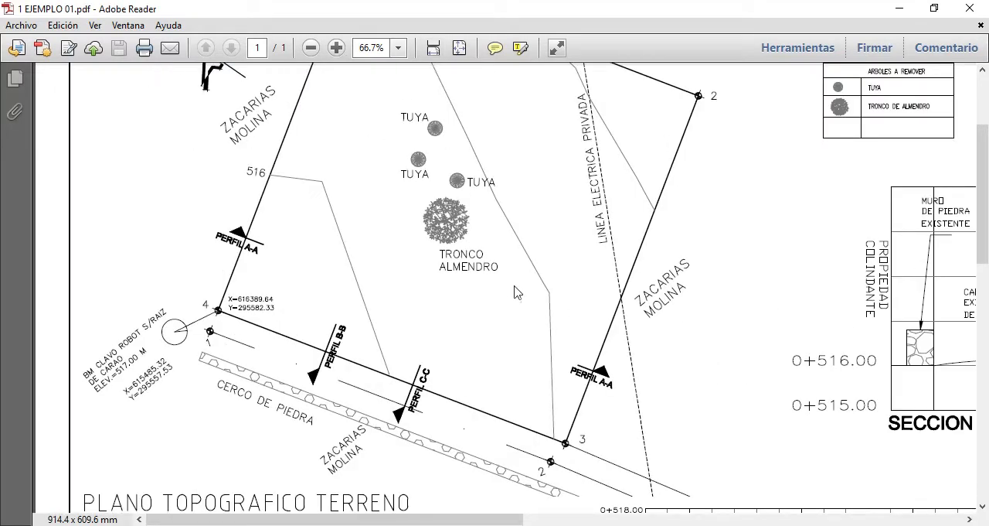
drag(405, 519, 561, 523)
scroll(591, 334, up, 4)
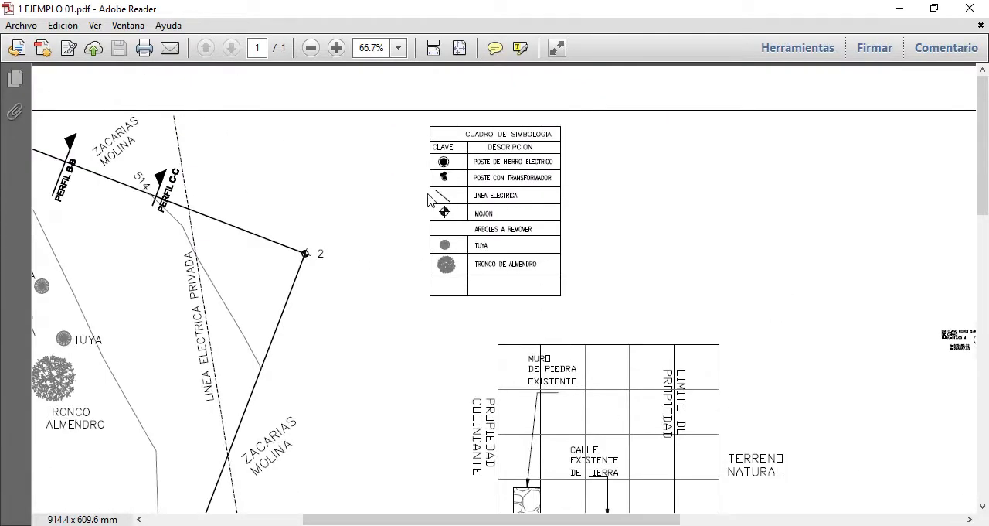
Examine the Perimetro General table of bearings, distances, elevations and coordinates together with the matching boundary vertices on the terrain plan
drag(983, 190, 979, 400)
drag(448, 521, 296, 519)
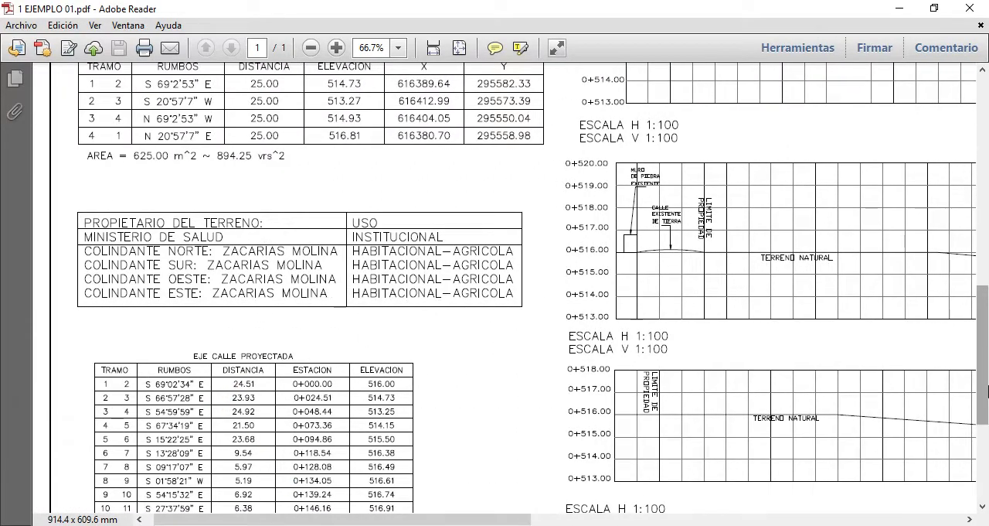
drag(986, 373, 987, 312)
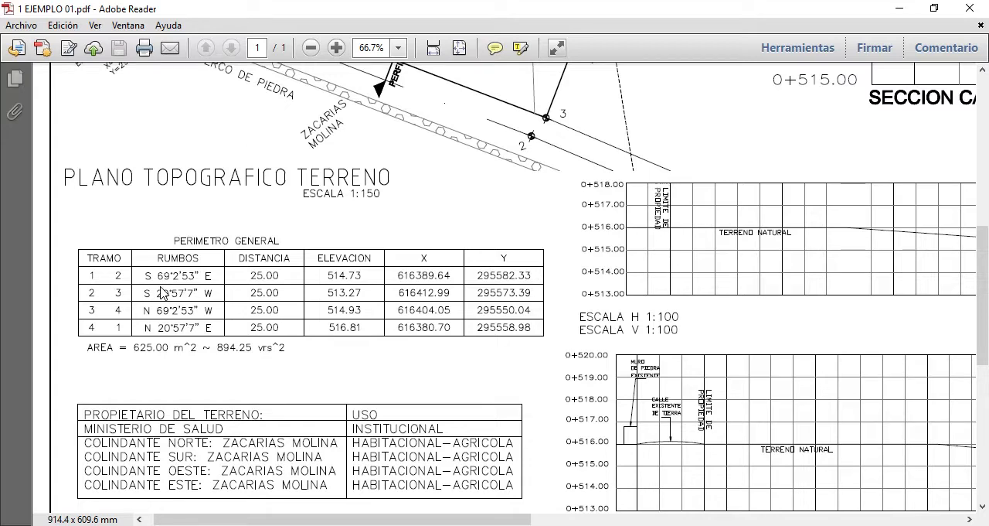
scroll(133, 290, up, 10)
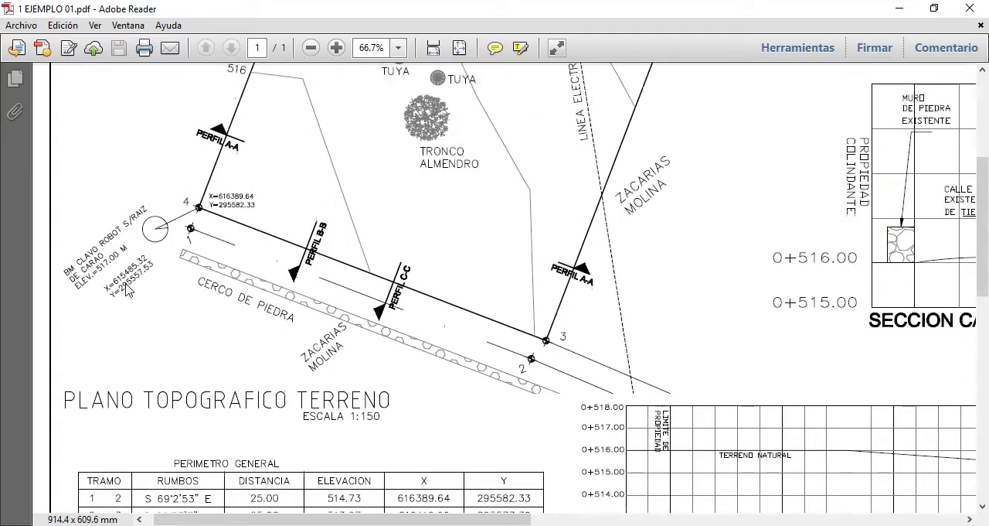
scroll(133, 290, up, 2)
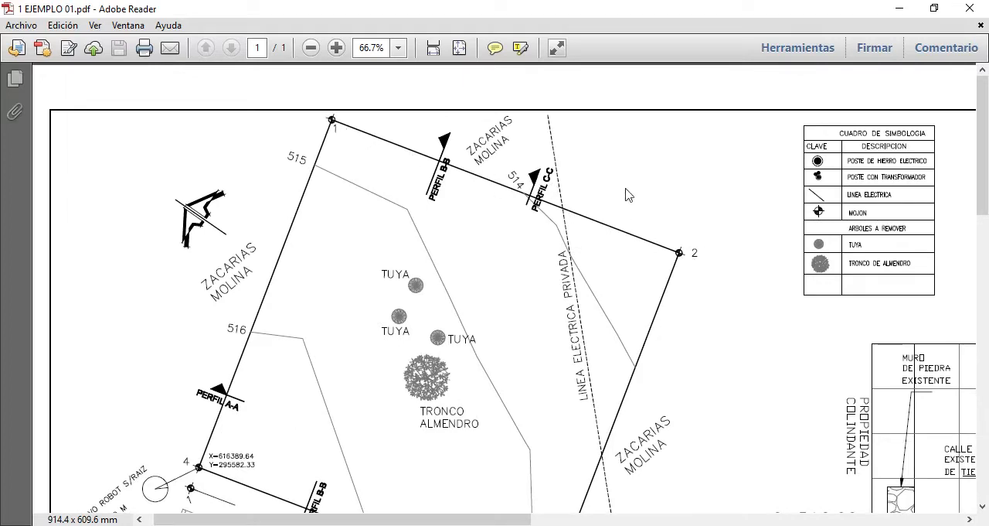
scroll(417, 145, down, 9)
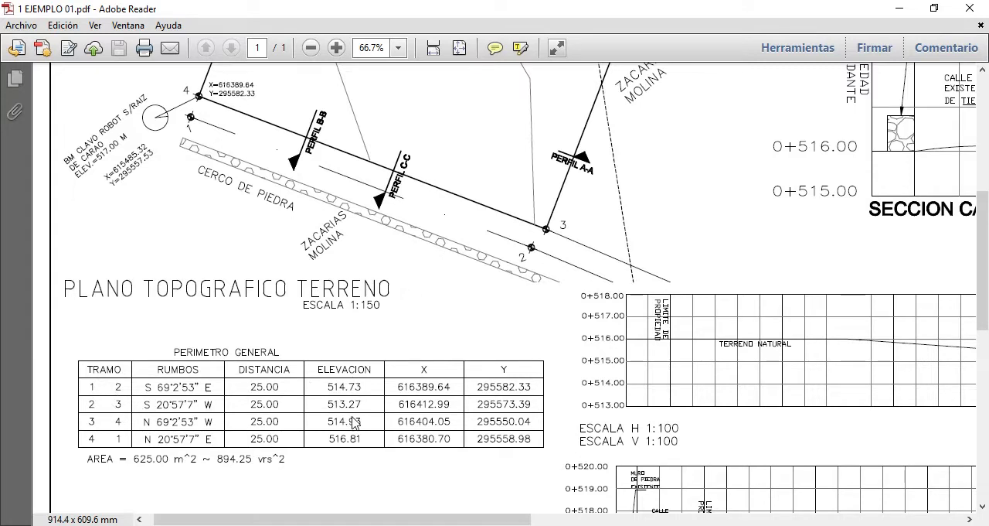
Examine the Perimetro General table against the terrain boundary vertices, together with the table of owner, adjoining properties and land use
scroll(351, 417, up, 1)
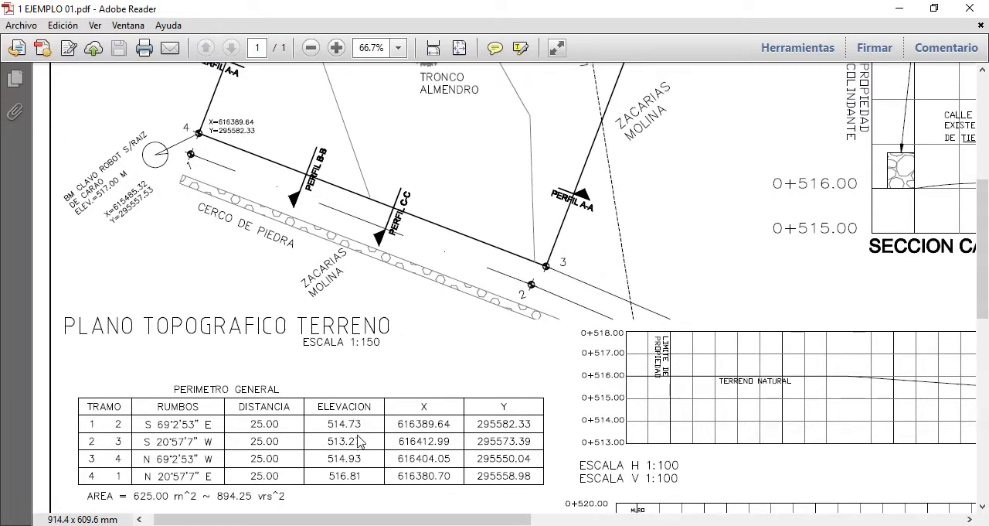
scroll(358, 442, up, 2)
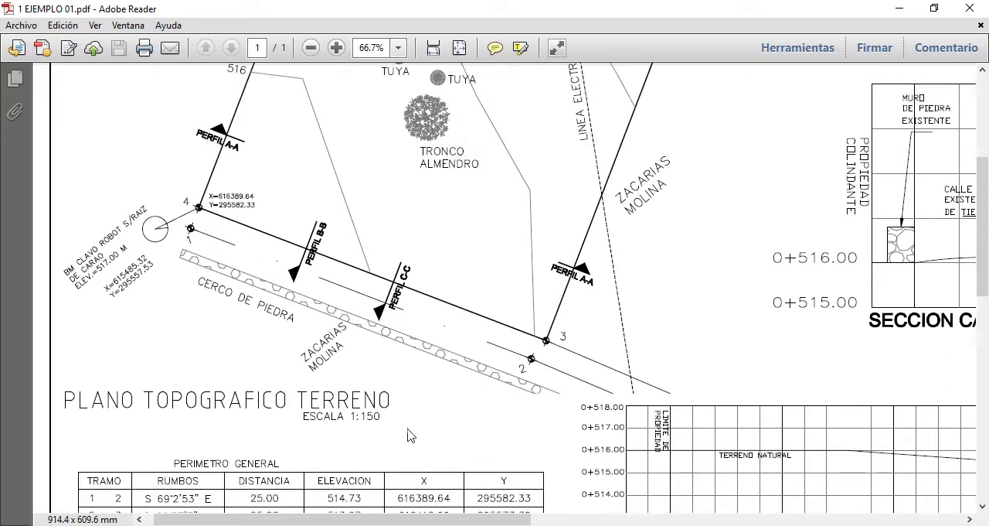
scroll(323, 325, down, 2)
scroll(323, 324, down, 2)
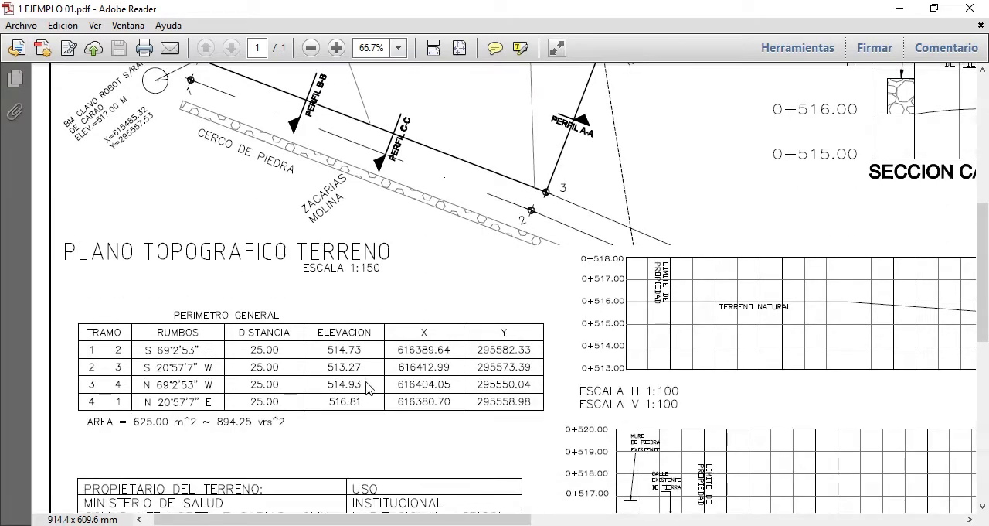
scroll(360, 358, down, 2)
scroll(358, 357, down, 6)
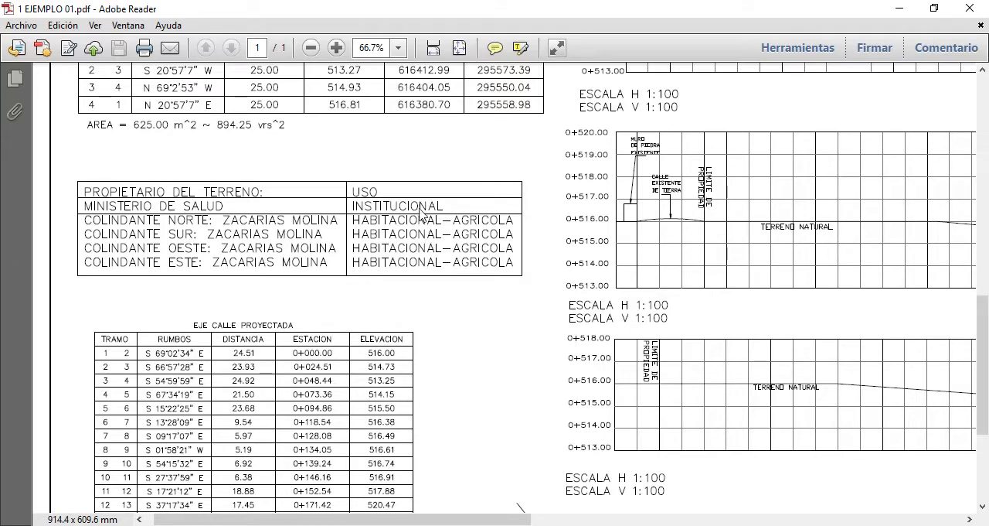
scroll(442, 238, down, 1)
Compare the section marks on the terrain plan with the Perfil A-A and Perfil B-B ground profiles
scroll(442, 238, up, 10)
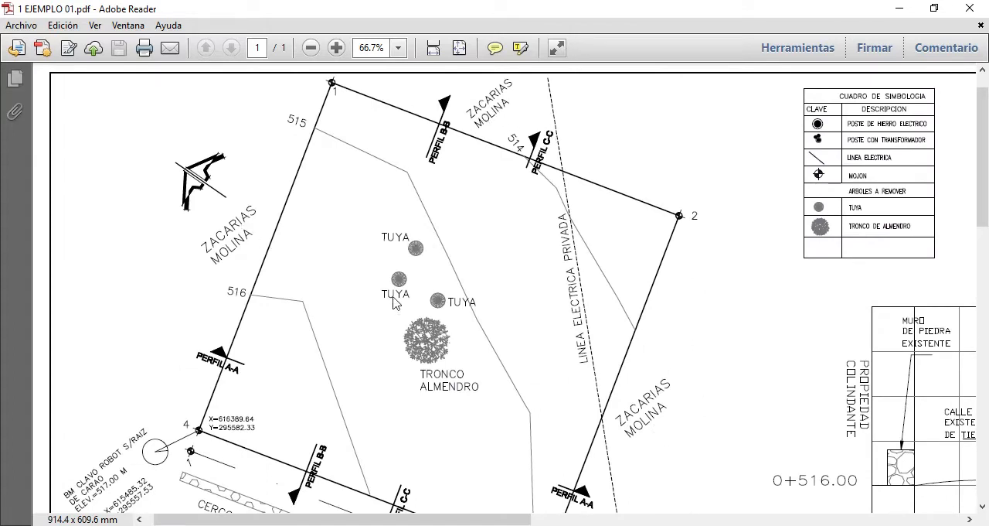
scroll(311, 263, down, 5)
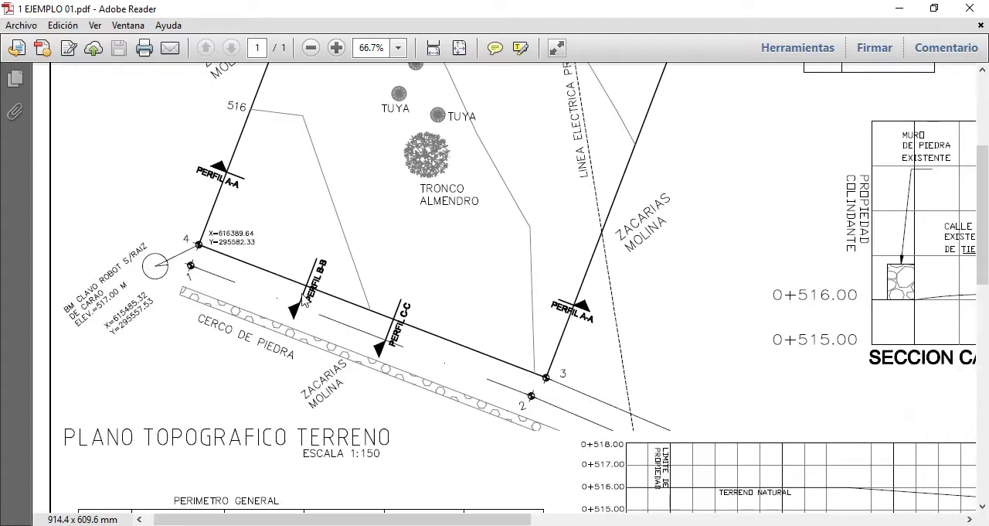
scroll(464, 318, down, 5)
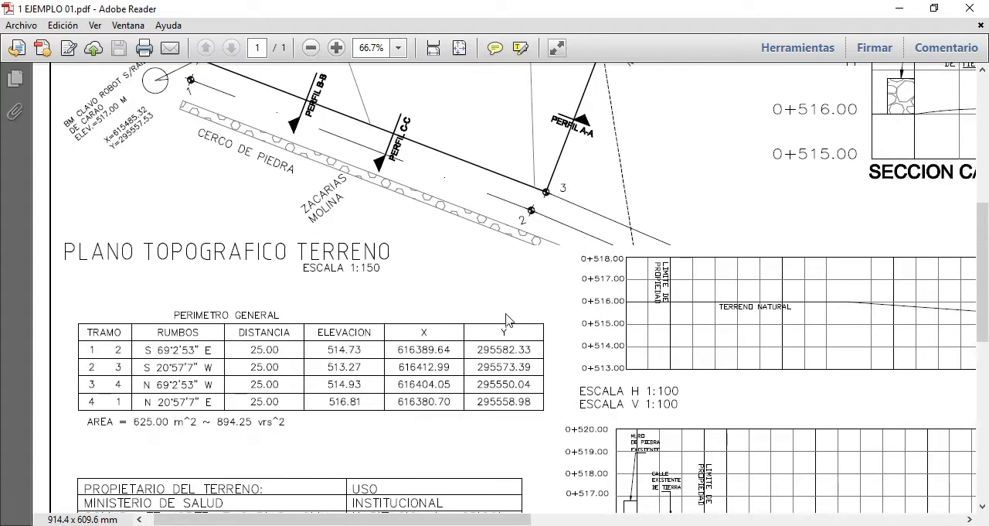
scroll(506, 320, down, 4)
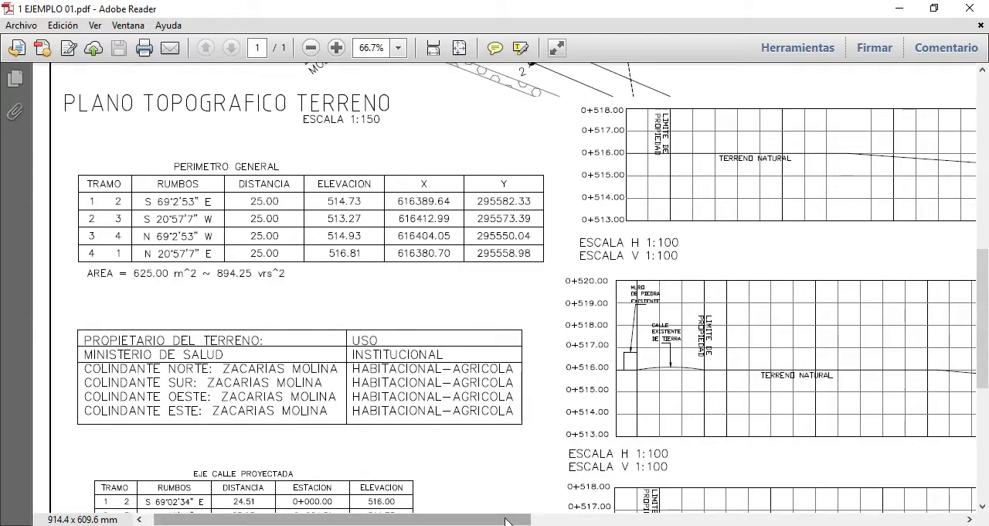
drag(506, 520, 694, 520)
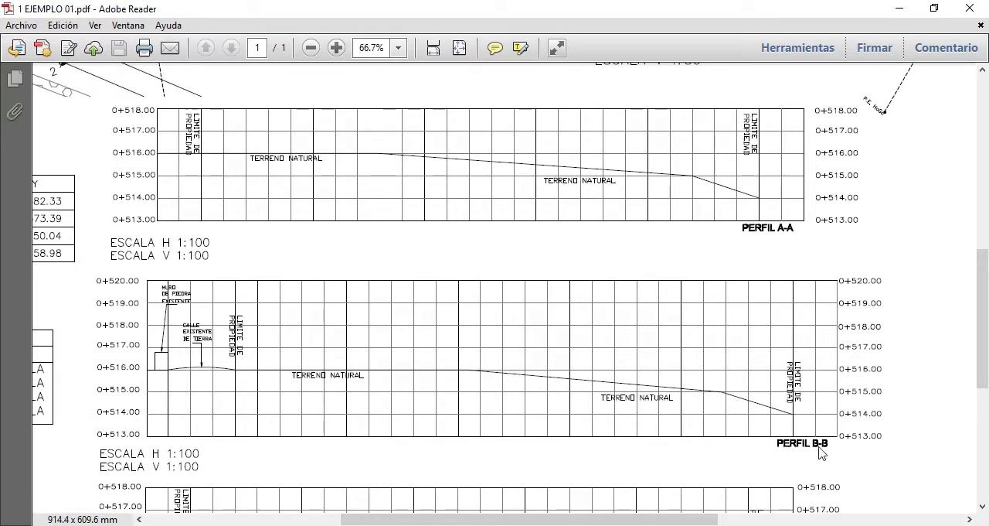
drag(343, 519, 171, 520)
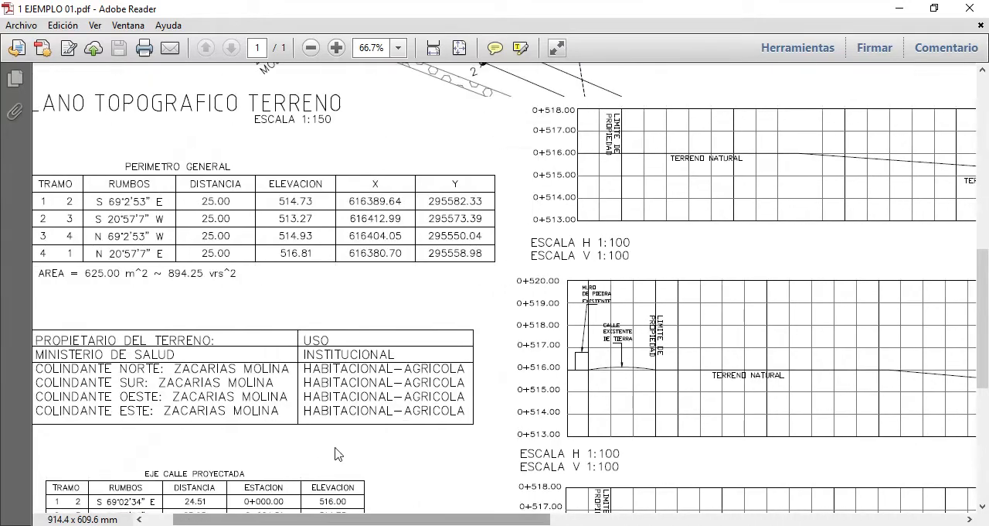
scroll(338, 451, up, 13)
scroll(337, 452, up, 2)
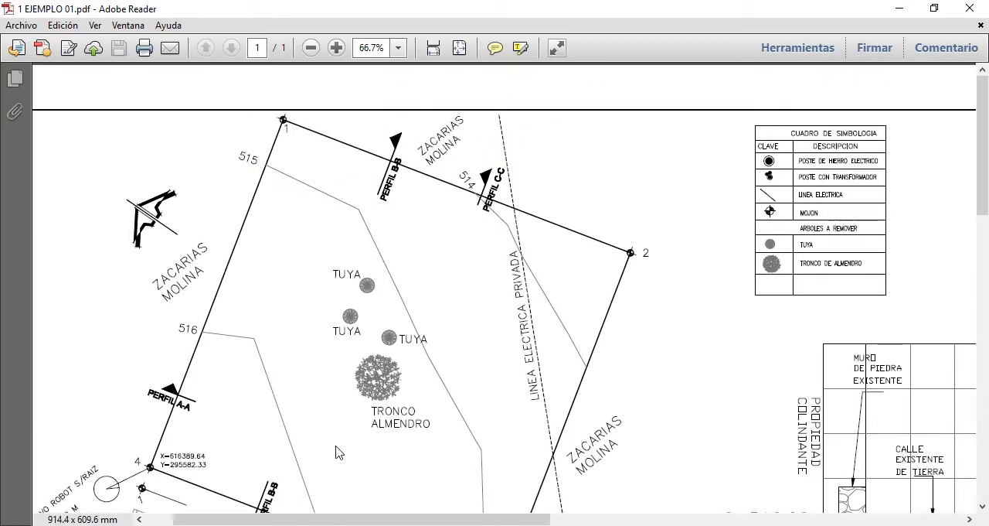
scroll(447, 342, down, 1)
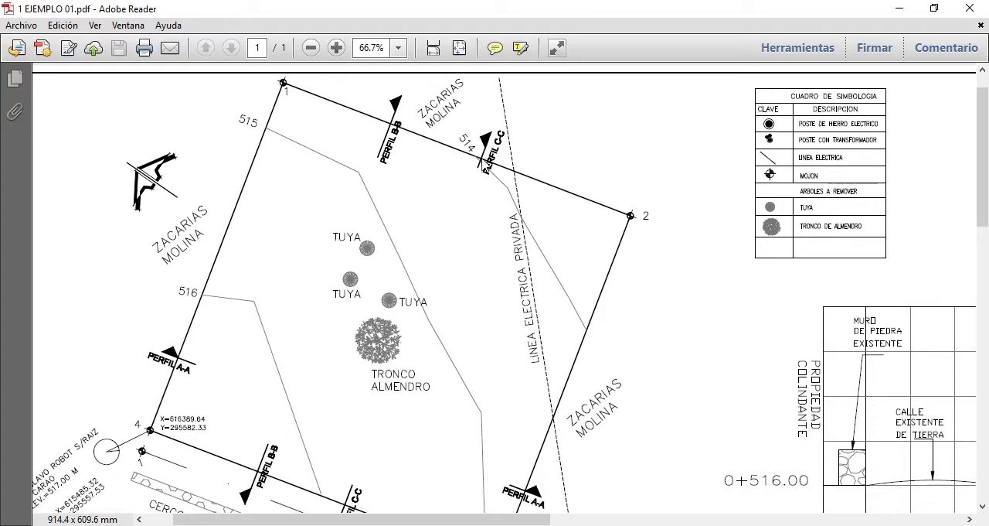
Examine the Plano Topografico General with its existing dirt road and projected street, plus the Seccion Calle Existente drawing
scroll(394, 262, down, 20)
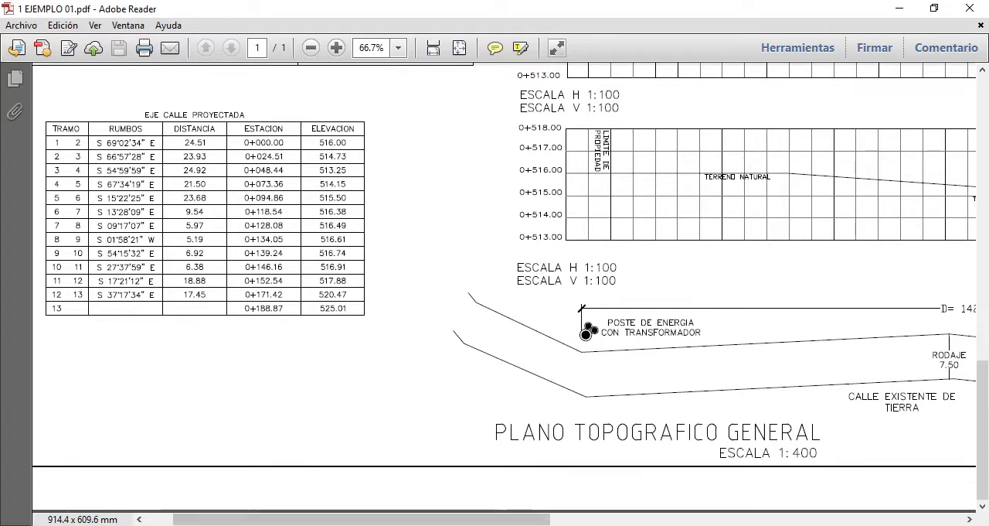
scroll(539, 519, right, 5)
mouse_move(538, 520)
mouse_down()
mouse_move(647, 486)
mouse_move(665, 455)
mouse_up()
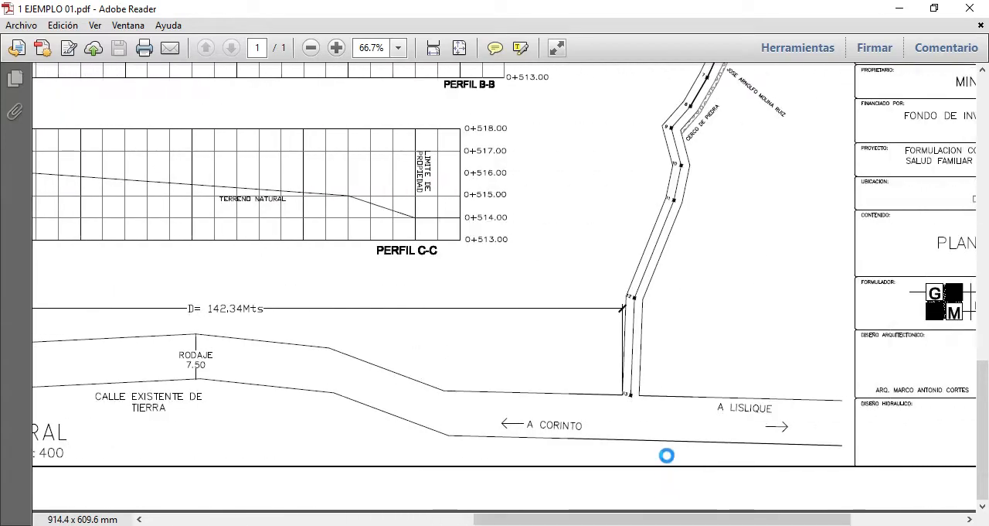
scroll(589, 395, up, 20)
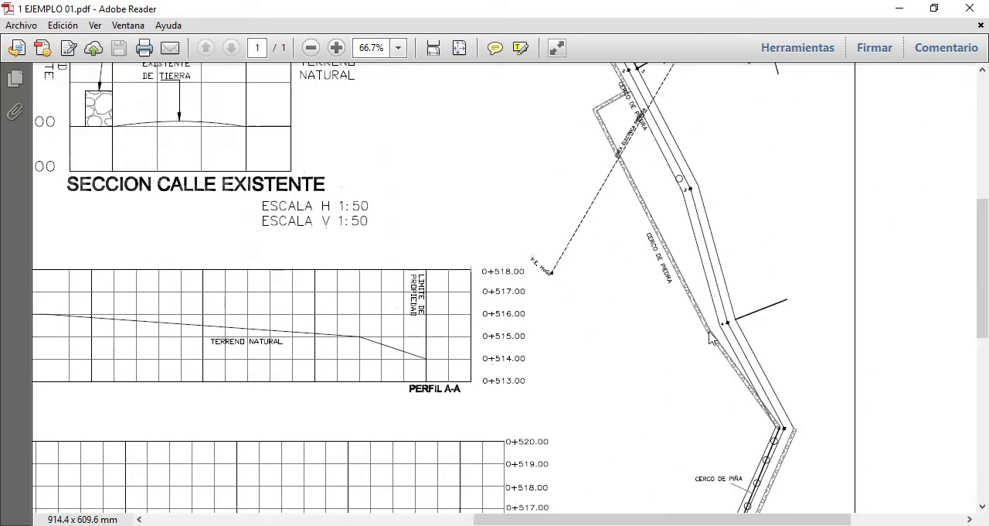
drag(653, 519, 472, 520)
scroll(405, 306, down, 6)
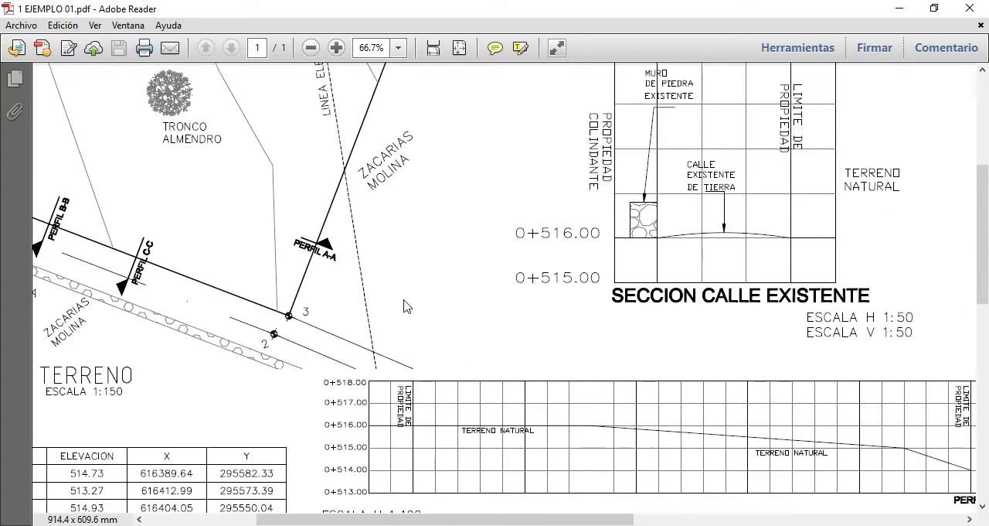
scroll(405, 305, down, 1)
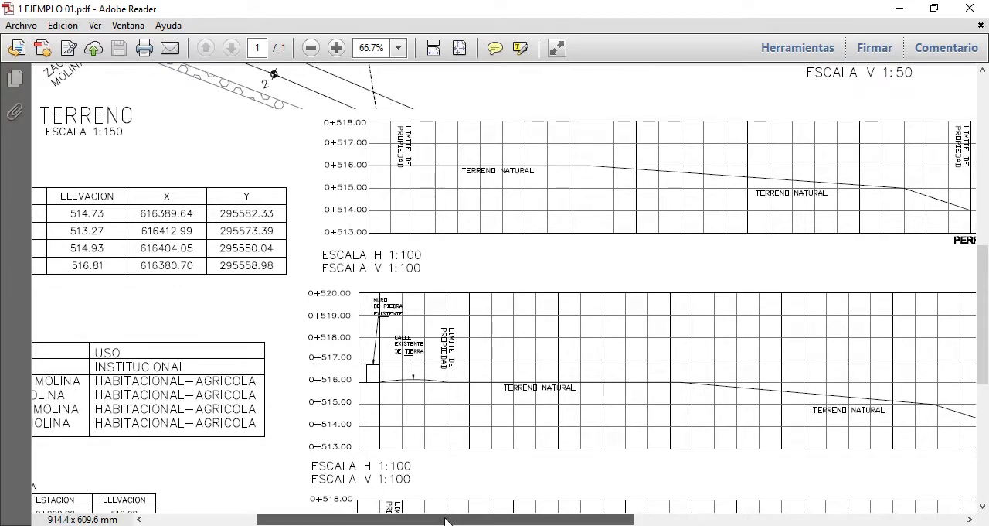
Examine the Eje Calle Proyectada table of bearings, distances, stations and elevations below the perimeter and ownership tables
drag(444, 519, 334, 522)
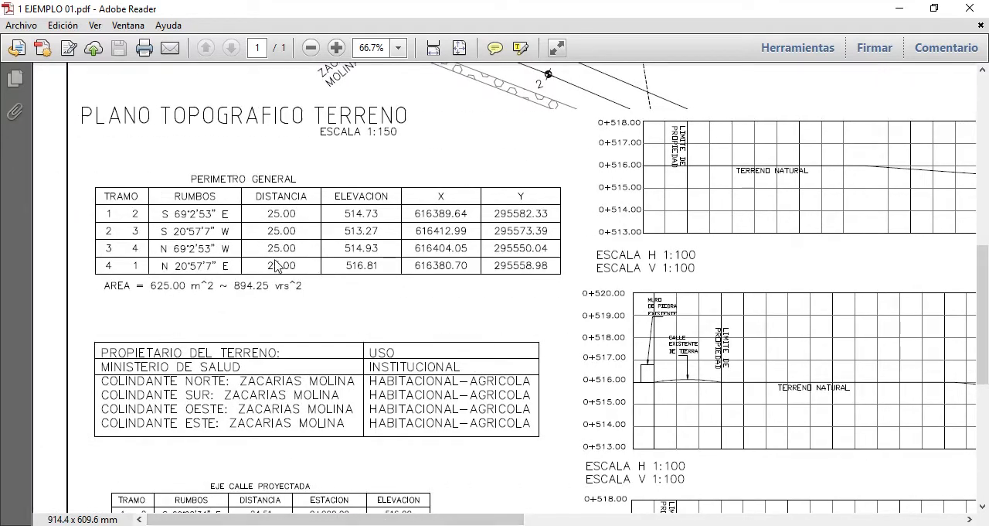
scroll(280, 272, down, 4)
scroll(282, 279, down, 3)
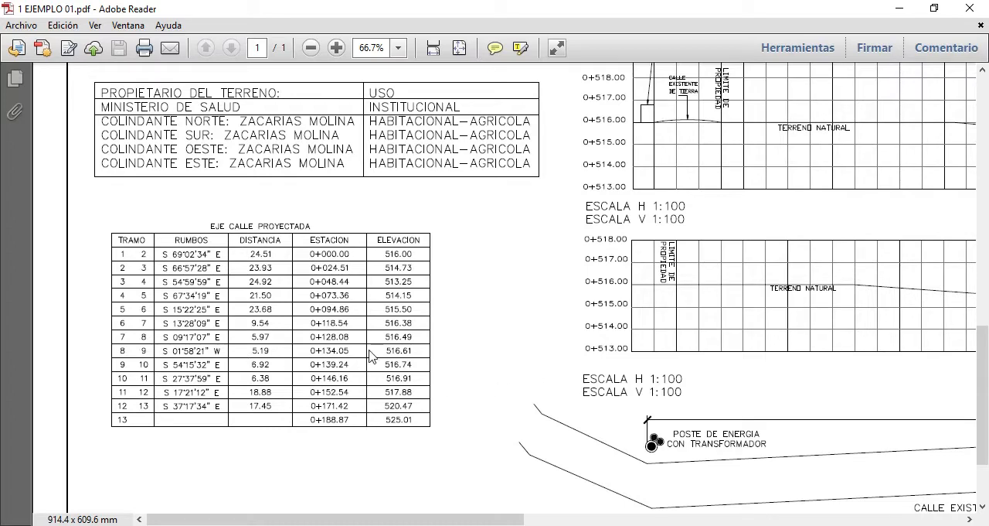
scroll(463, 360, up, 7)
scroll(466, 363, up, 11)
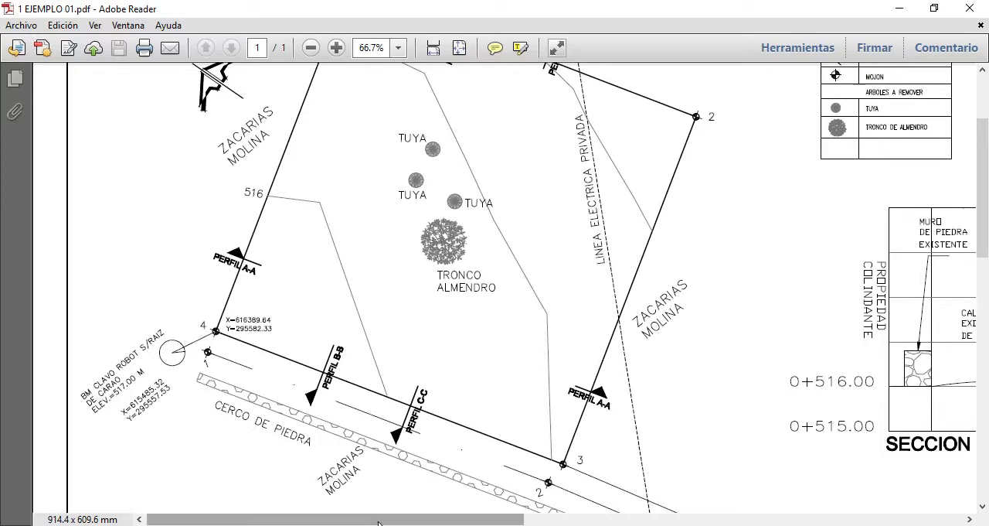
Examine the sheet's title block, including owner, financing, project, location, content, designer, date, scale and sheet number
drag(384, 518, 823, 516)
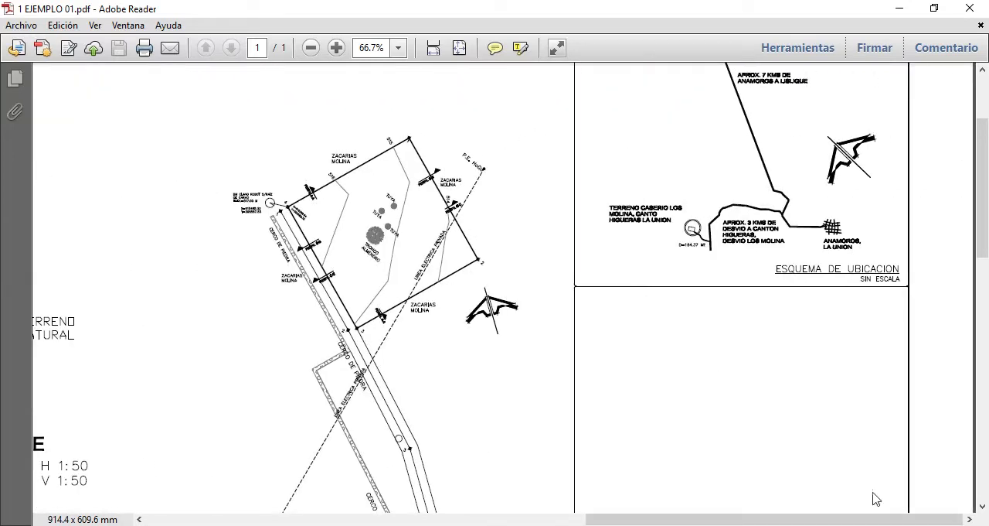
scroll(812, 378, down, 15)
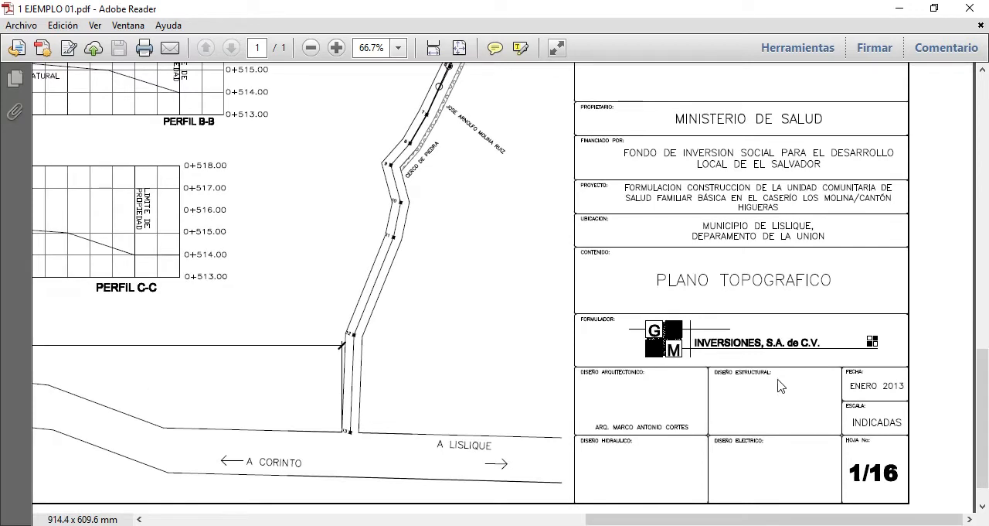
scroll(680, 348, up, 6)
scroll(691, 340, down, 3)
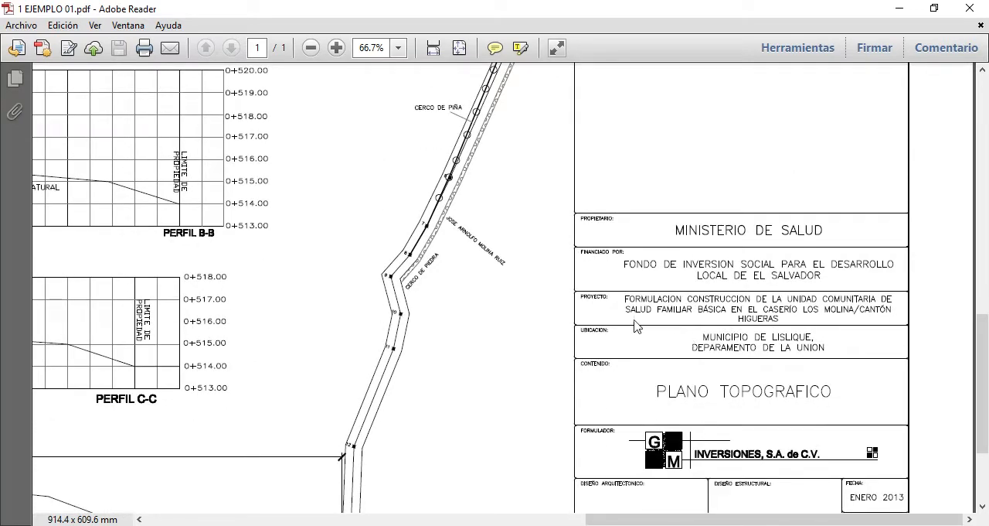
scroll(636, 324, up, 1)
scroll(636, 325, down, 3)
scroll(634, 321, up, 3)
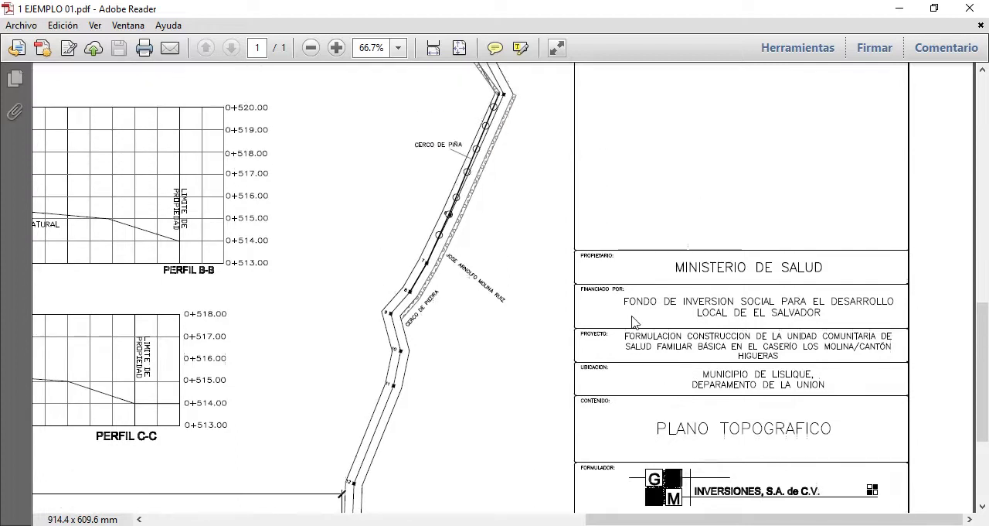
scroll(632, 325, down, 3)
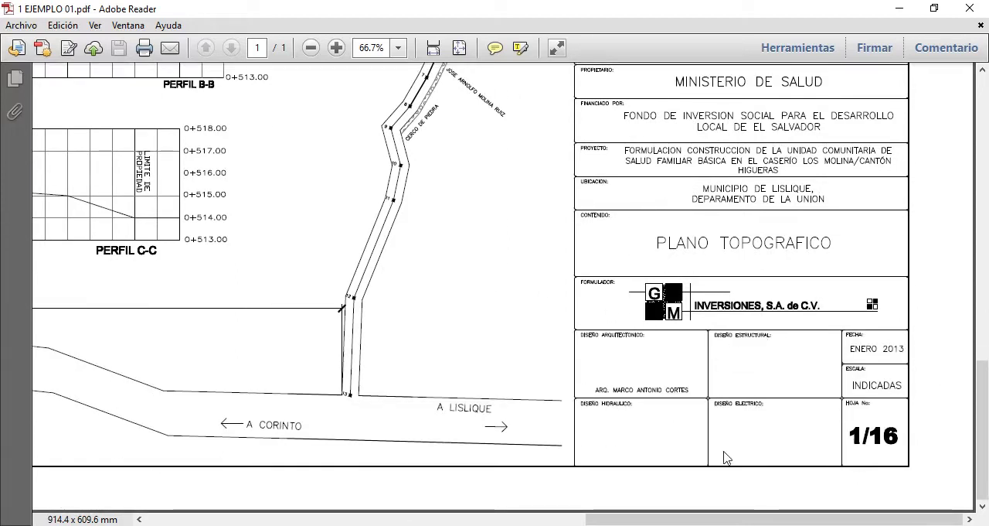
scroll(719, 287, up, 2)
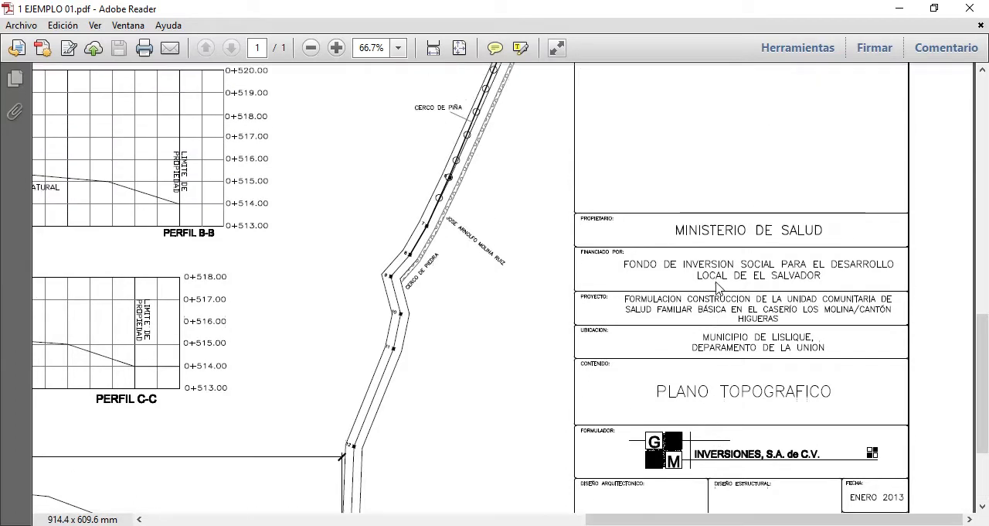
Examine the general plan beside the Esquema de Ubicacion, and return to the Perimetro General table
scroll(719, 298, up, 6)
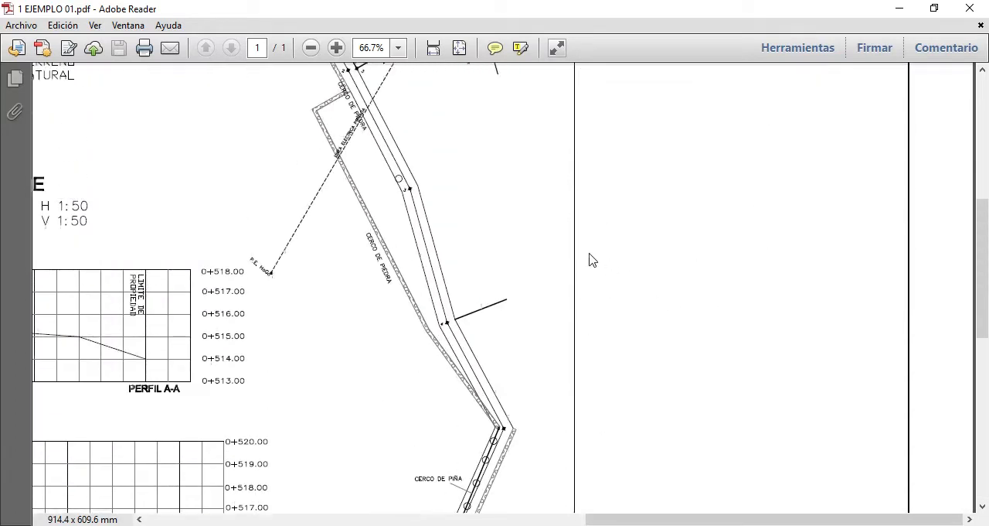
scroll(588, 266, up, 3)
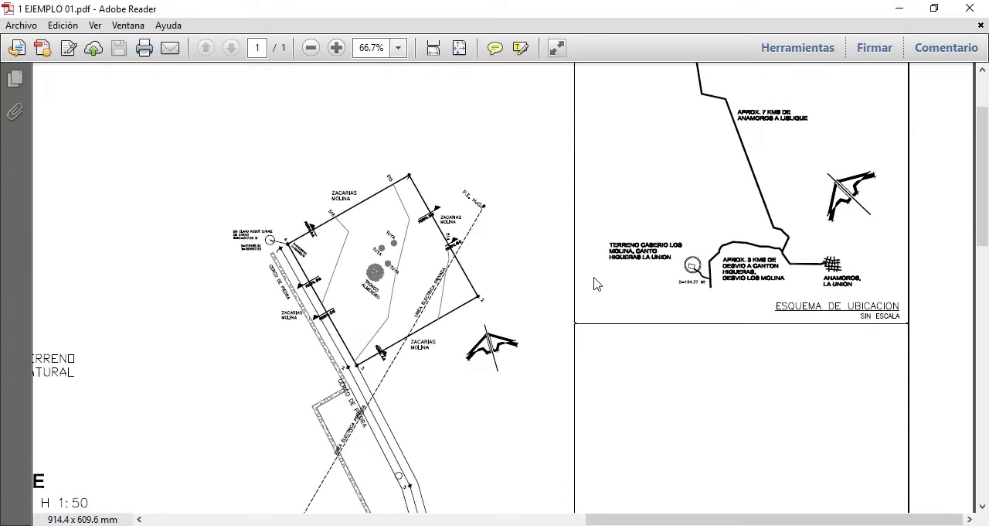
scroll(594, 283, up, 2)
scroll(592, 304, down, 2)
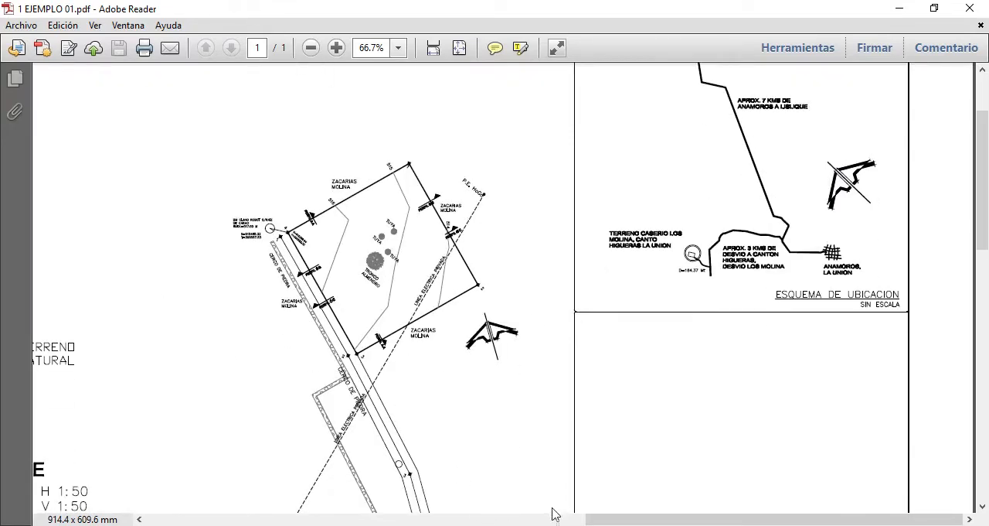
drag(598, 518, 182, 456)
scroll(264, 242, down, 10)
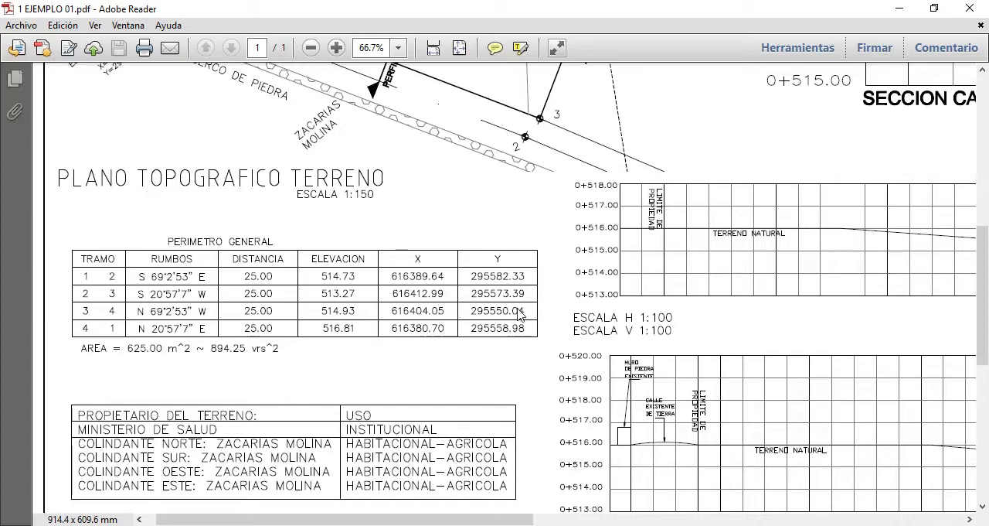
Switch to the AutoCAD drawing and place a line's start point at a free spot in the upper part of the empty drawing area
click(300, 525)
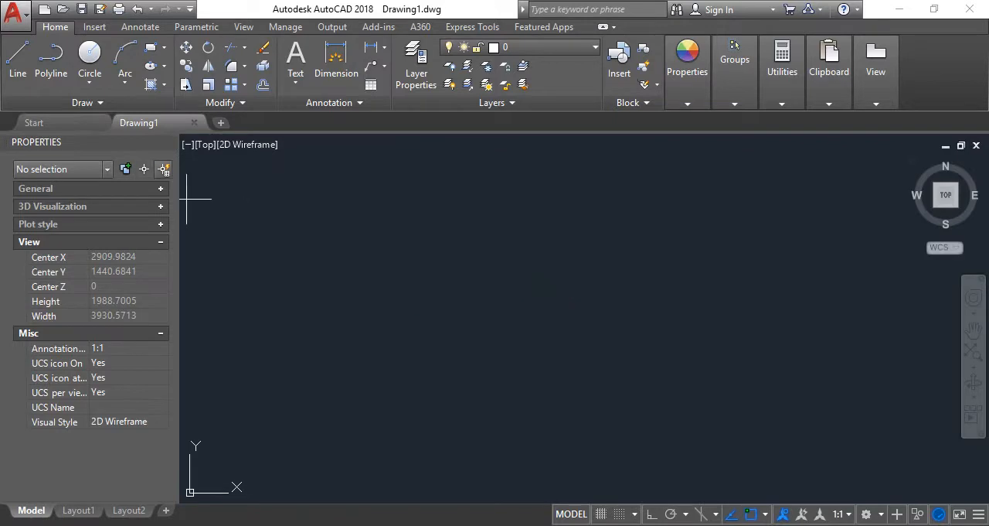
key(Escape)
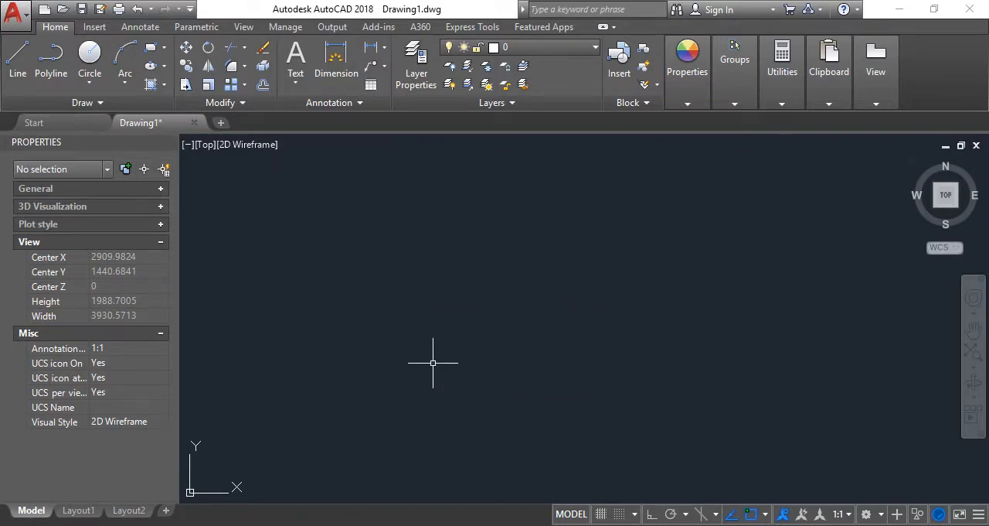
click(33, 59)
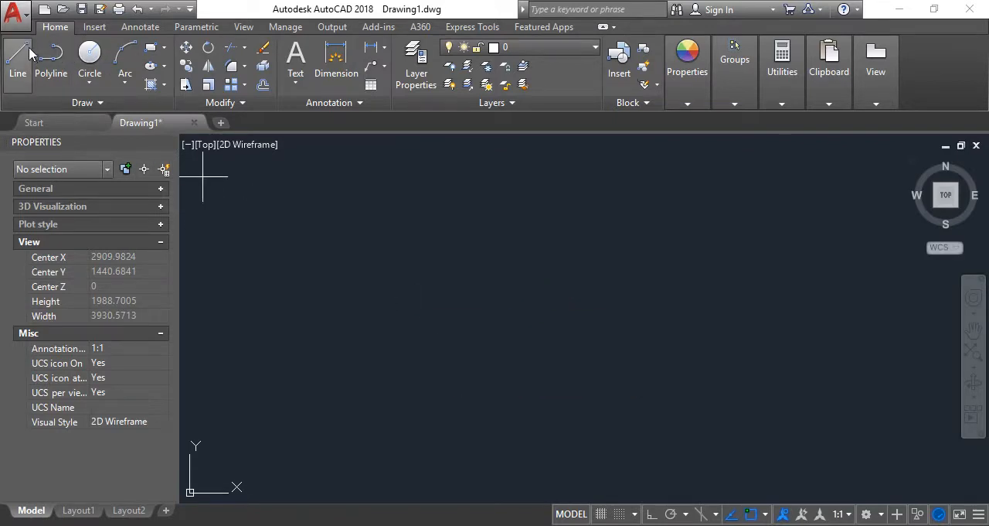
click(374, 278)
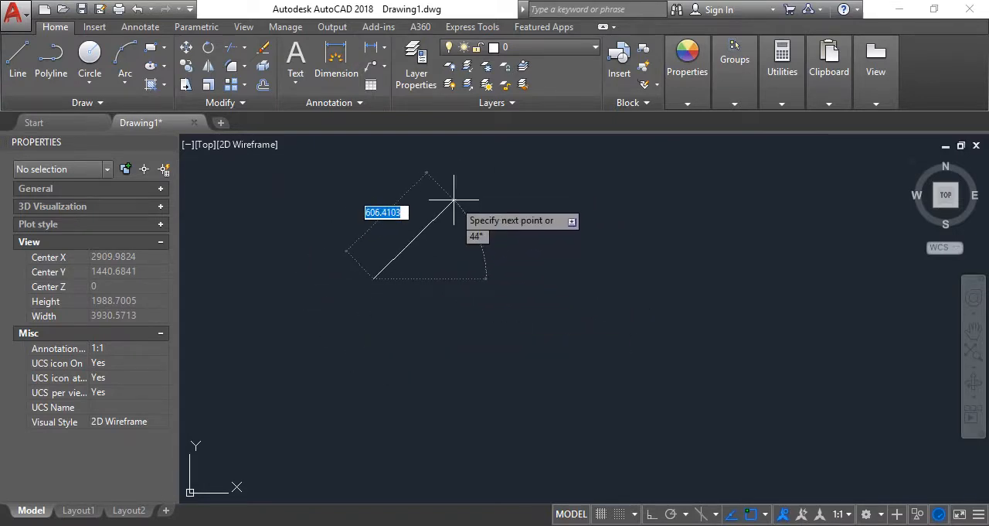
Draw perimeter side 1-2 from the start point with relative entry, 25 units long at bearing S69d2'53"E
text(@)
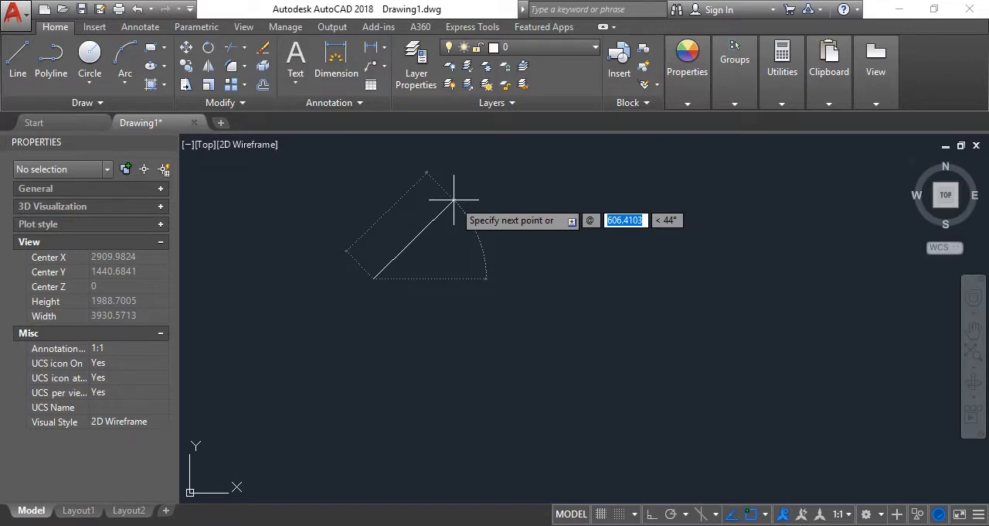
text(25)
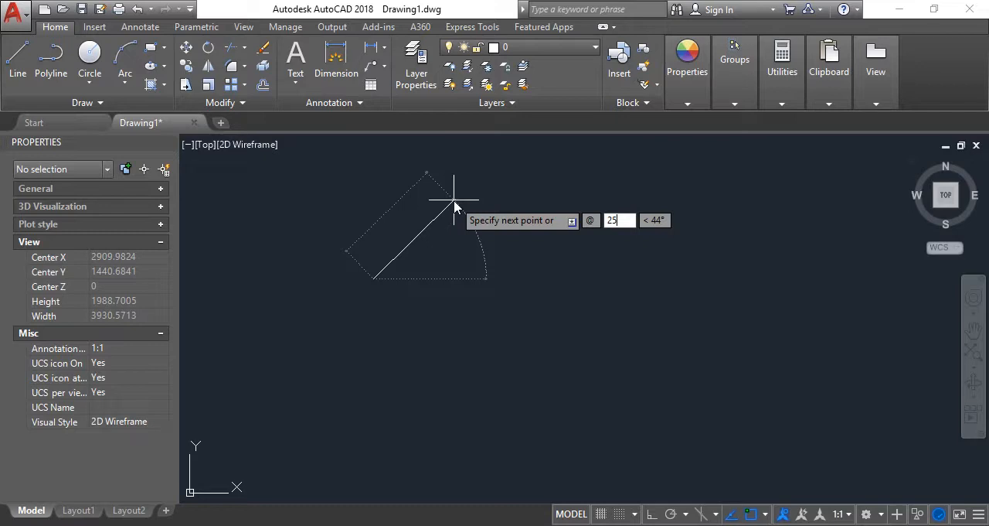
key(Tab)
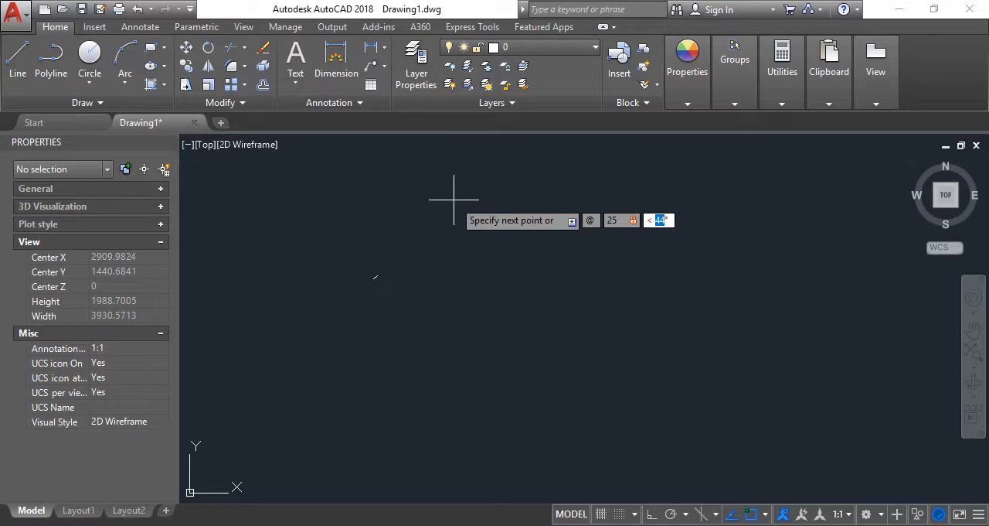
text(s69)
text(d)
text(2-)
key(BackSpace)
text(')
text(53)
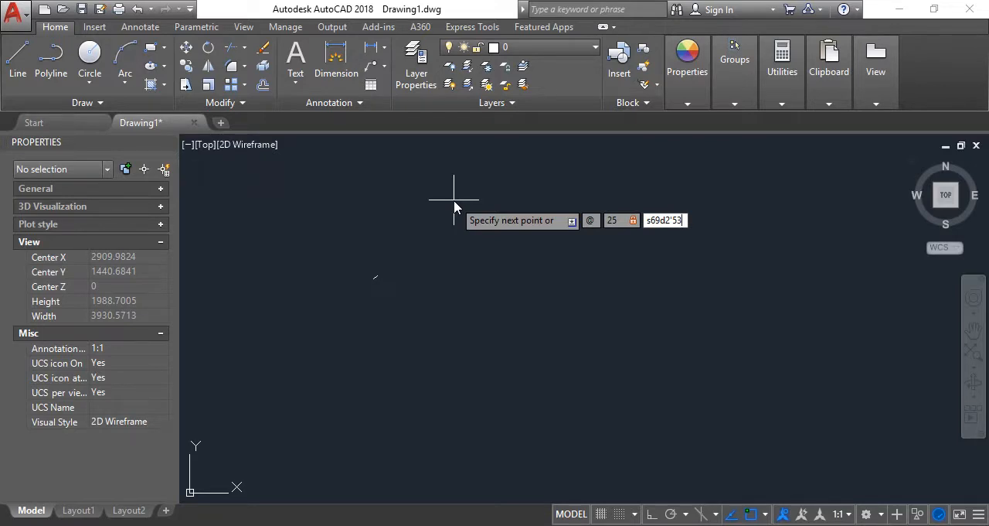
text(")
text(e)
key(Return)
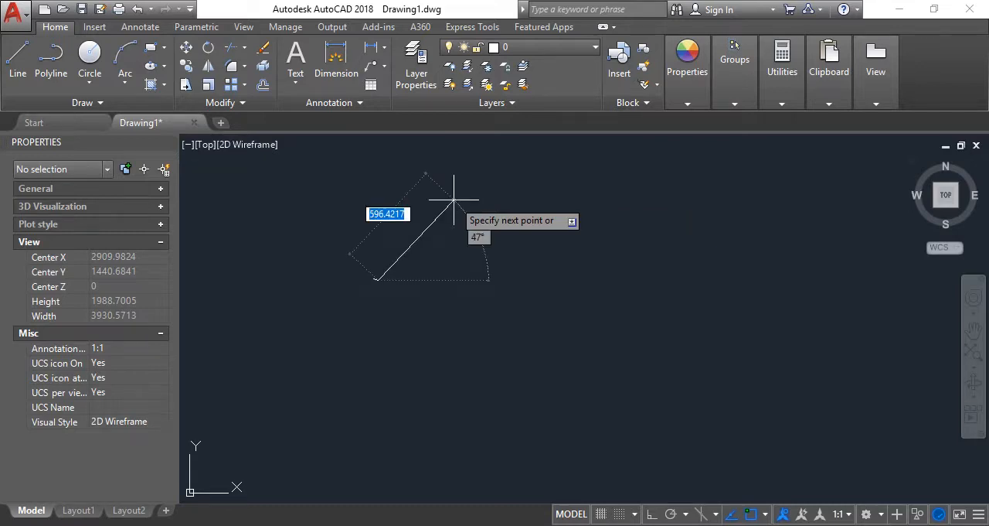
Consult the Perimetro General table in the PDF and draw side 2-3 in AutoCAD, 25 units long at bearing S20d57'7"W
scroll(510, 278, up, 10)
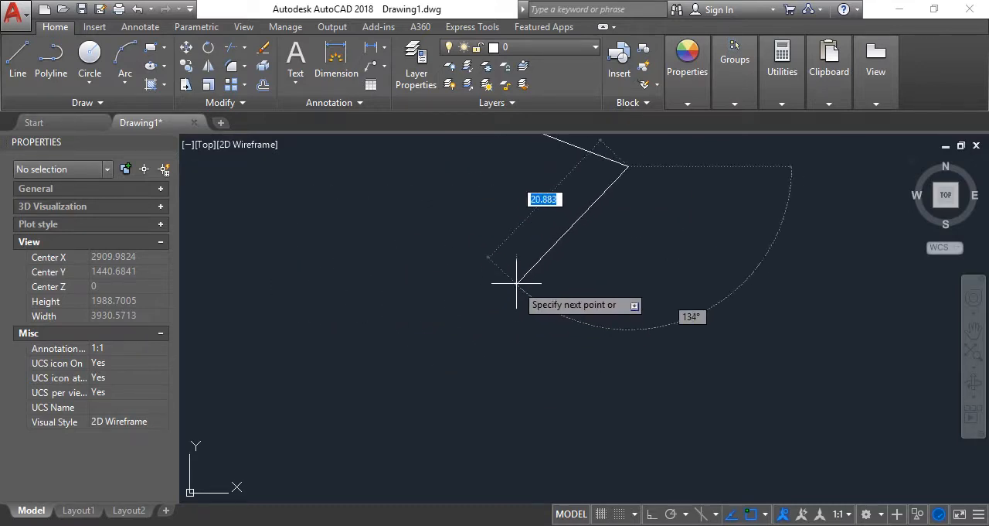
scroll(490, 323, down, 2)
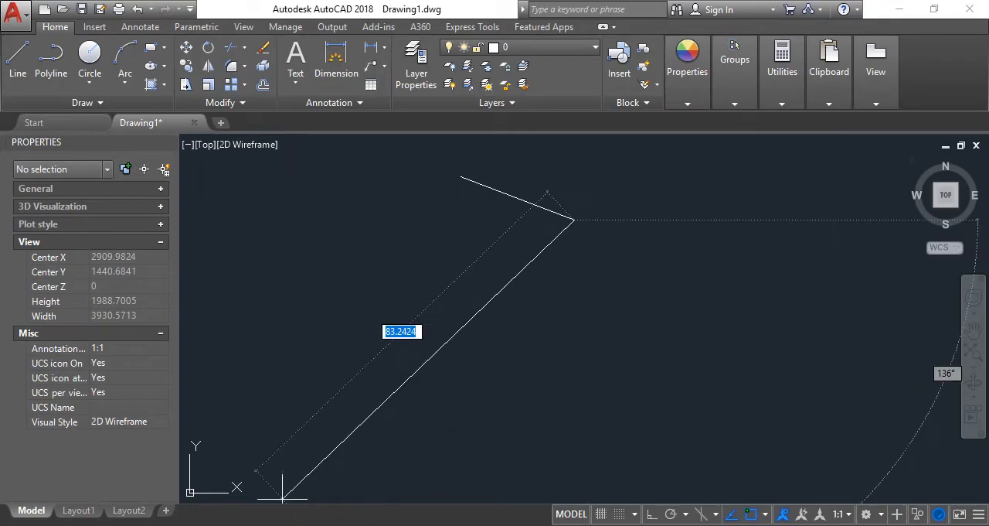
key(alt+Tab)
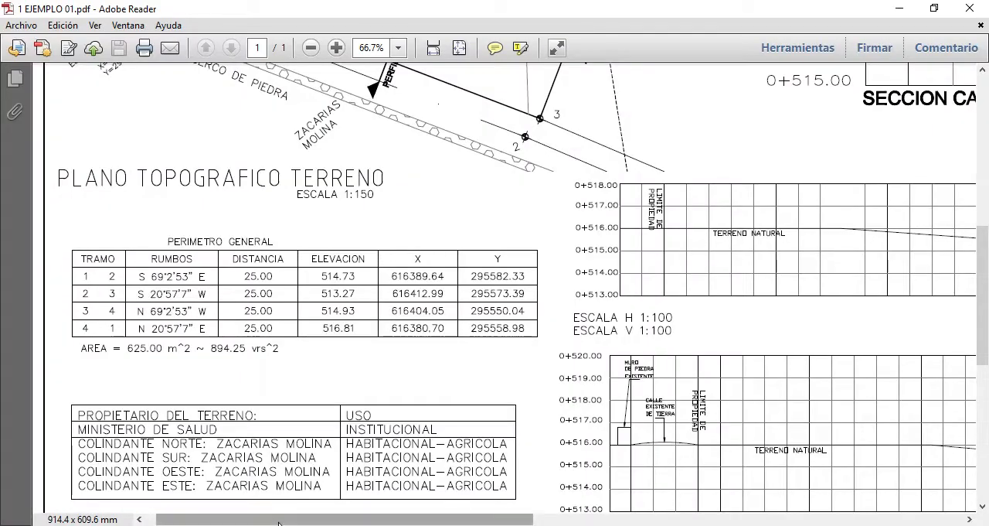
mouse_move(283, 524)
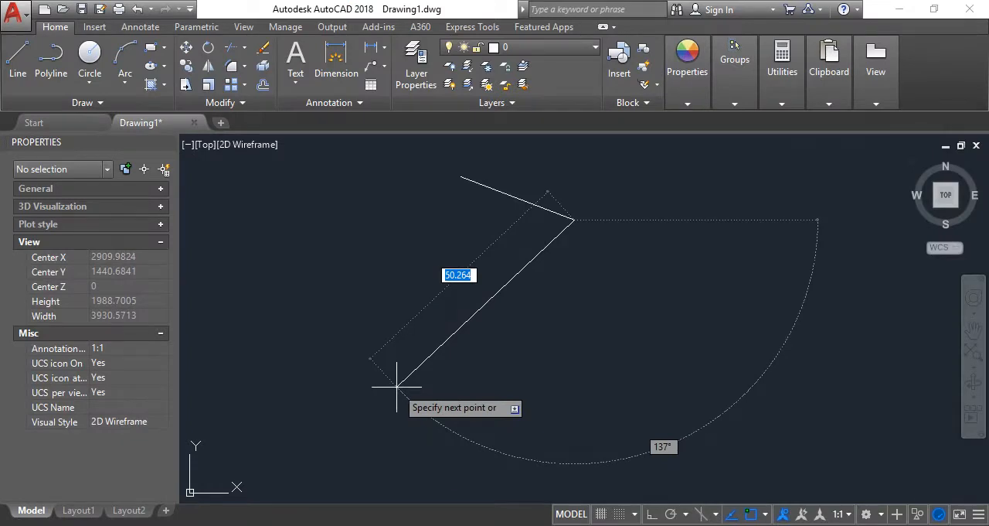
text(@ )
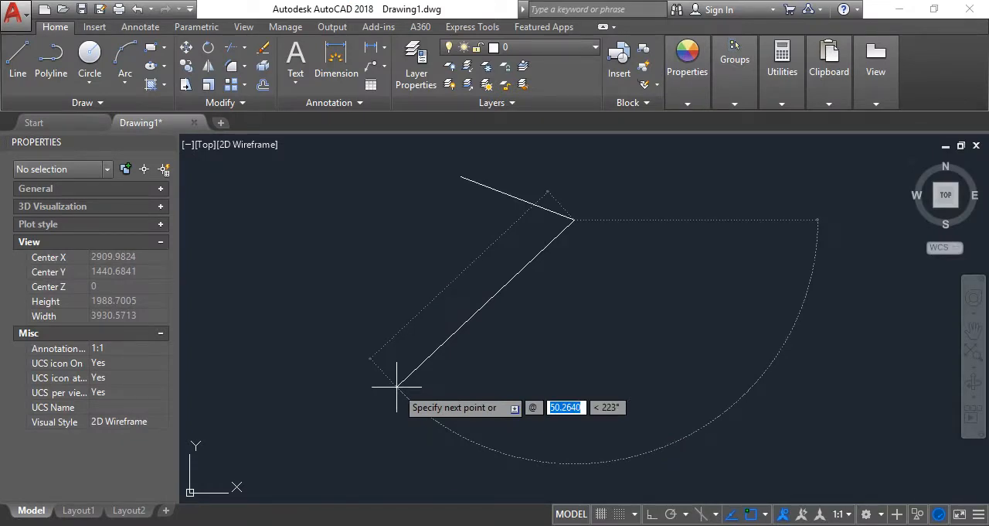
text(25)
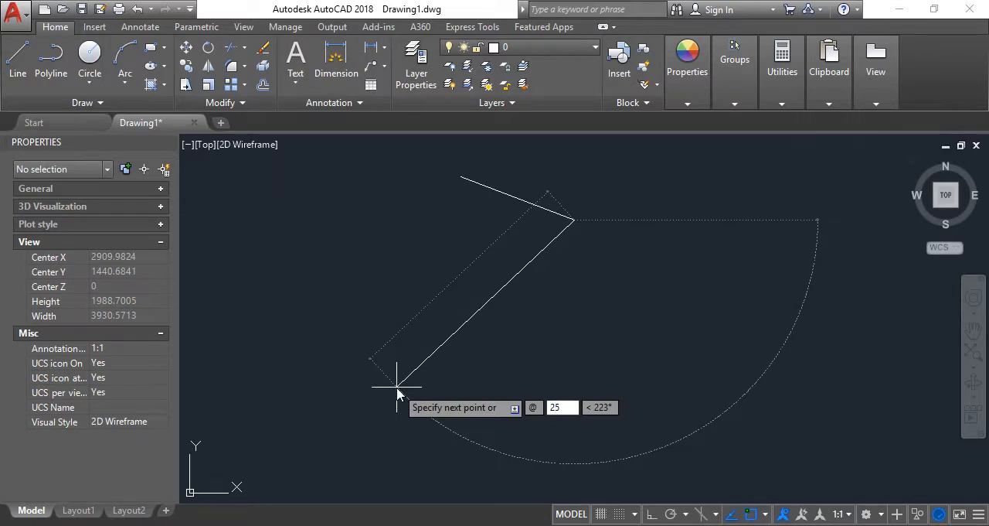
key(Tab)
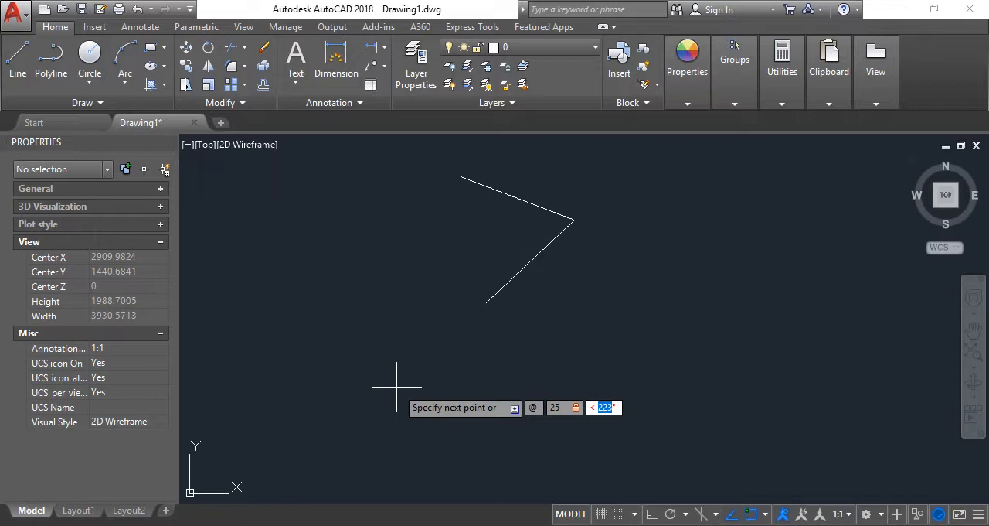
text(s20d57'7)
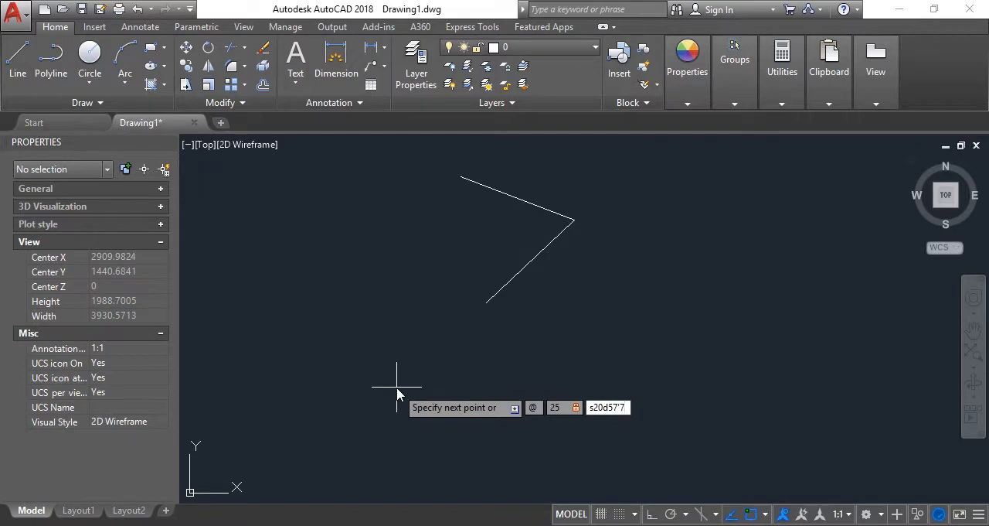
text("e)
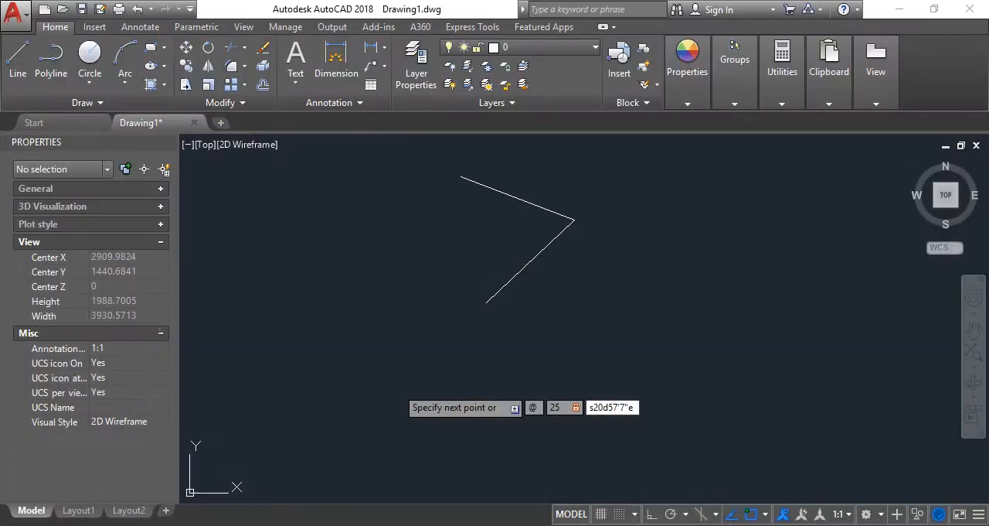
key(BackSpace)
text(w)
key(Return)
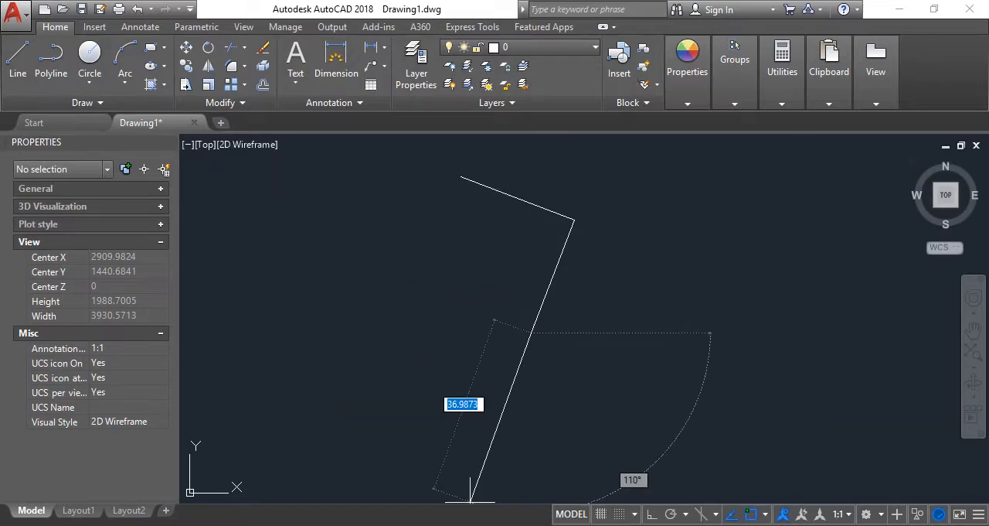
Check tramo 3-4 in the PDF table and draw that side in AutoCAD, 25 units long at bearing N69d2'53"W
key(alt+Tab)
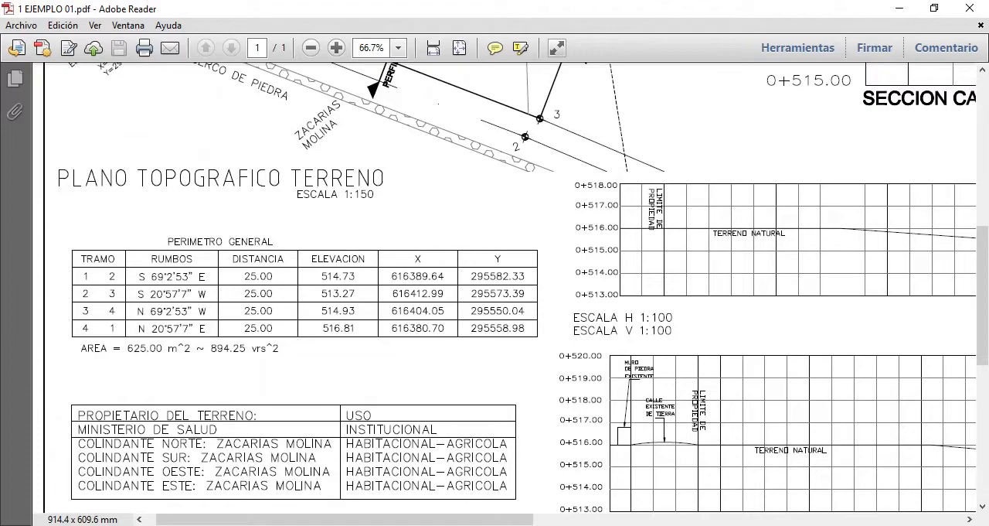
key(alt+Tab)
click(532, 332)
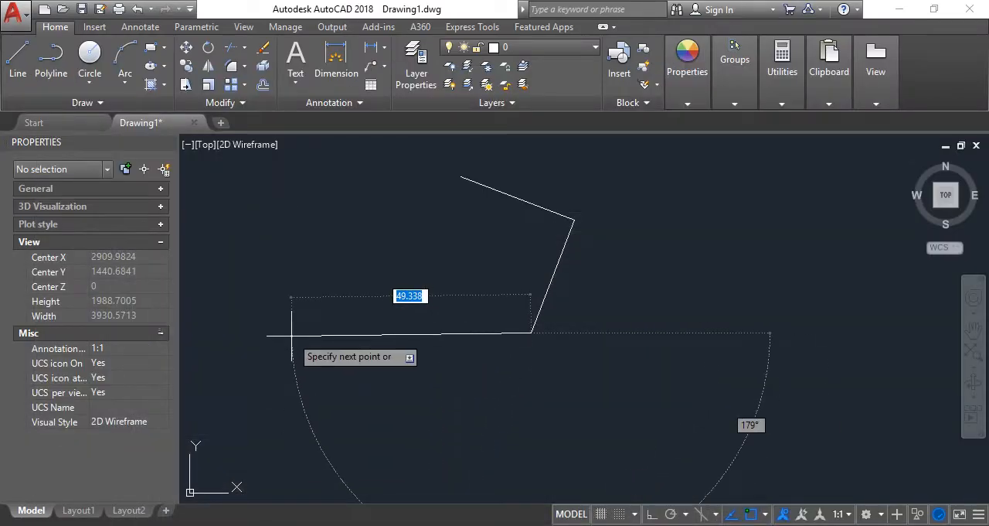
text(@)
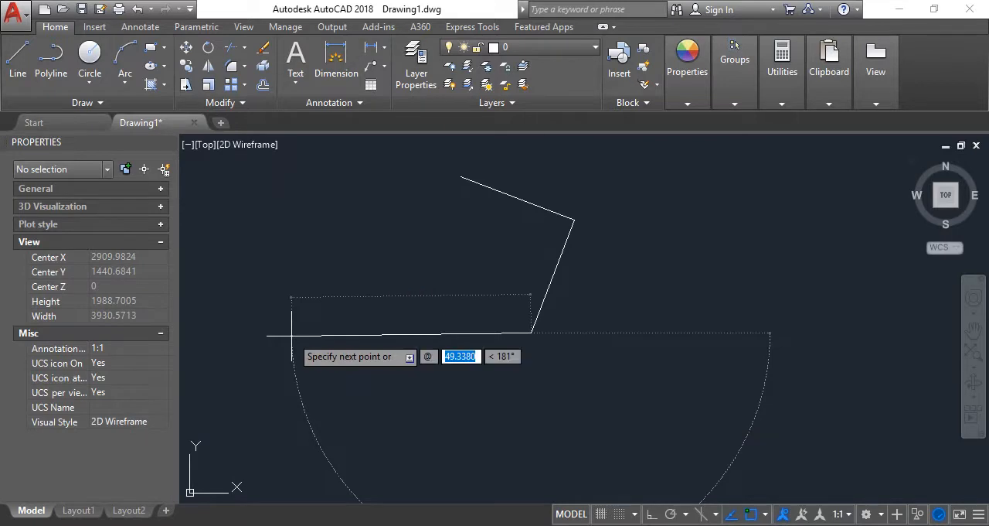
text(5)
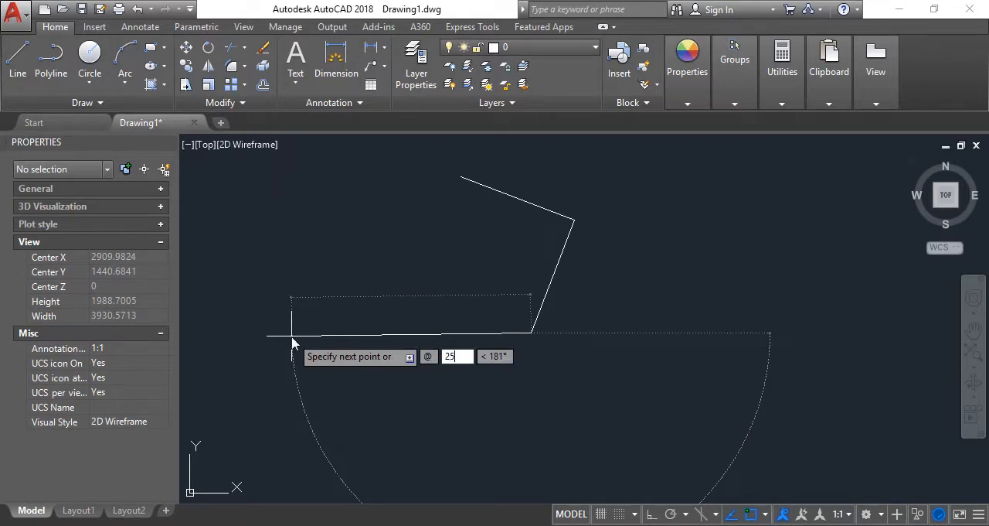
key(Tab)
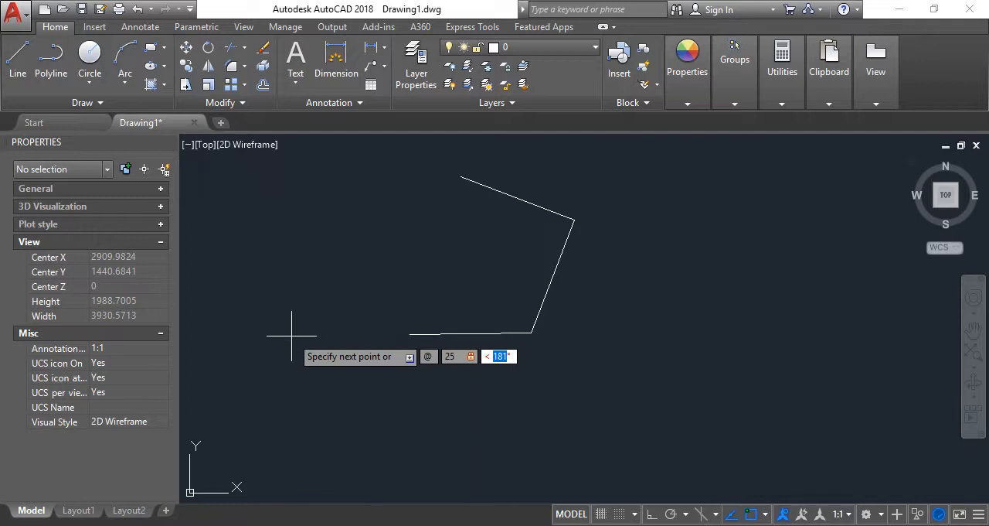
text(n)
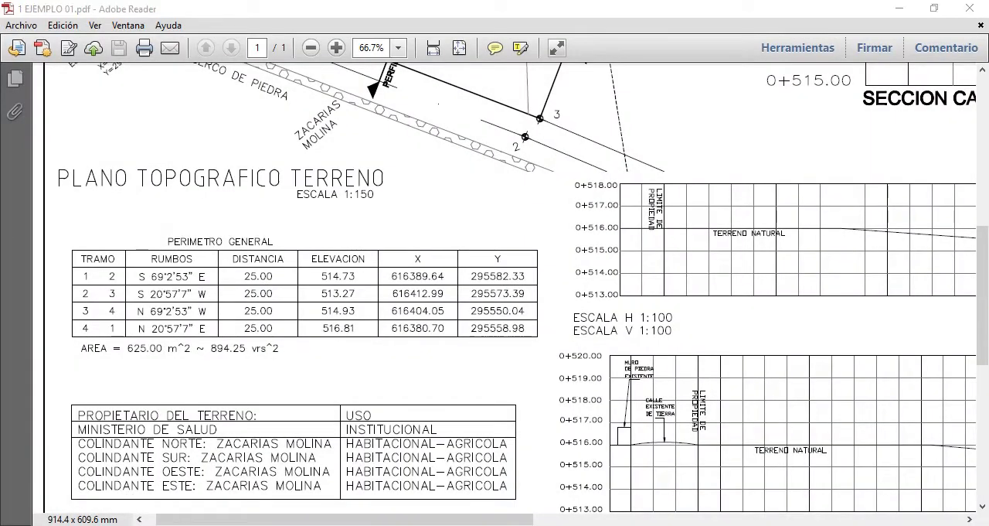
key(alt+Tab)
key(Return)
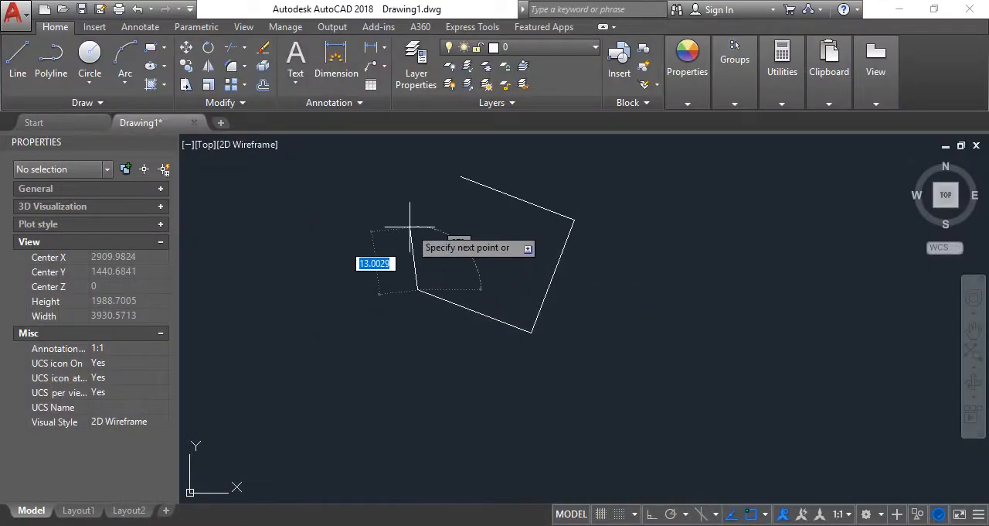
Close the perimeter with side 4-1, 25 units long at bearing N20d57'7"E, and finish the line command
text(@ )
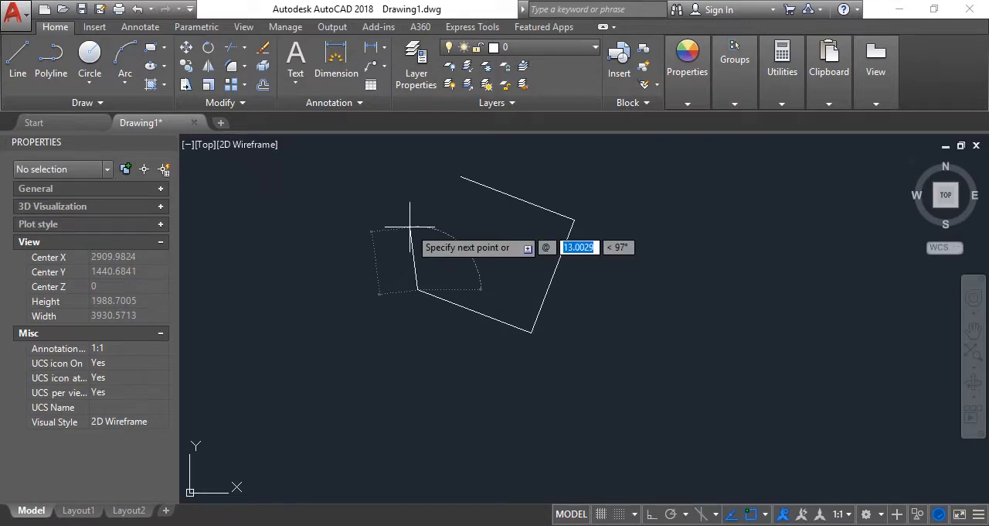
text(25)
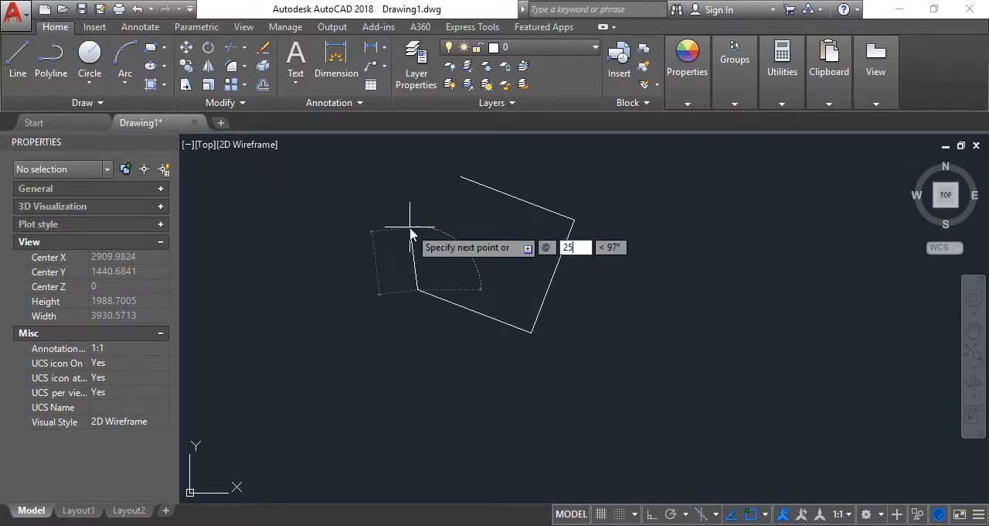
key(Tab)
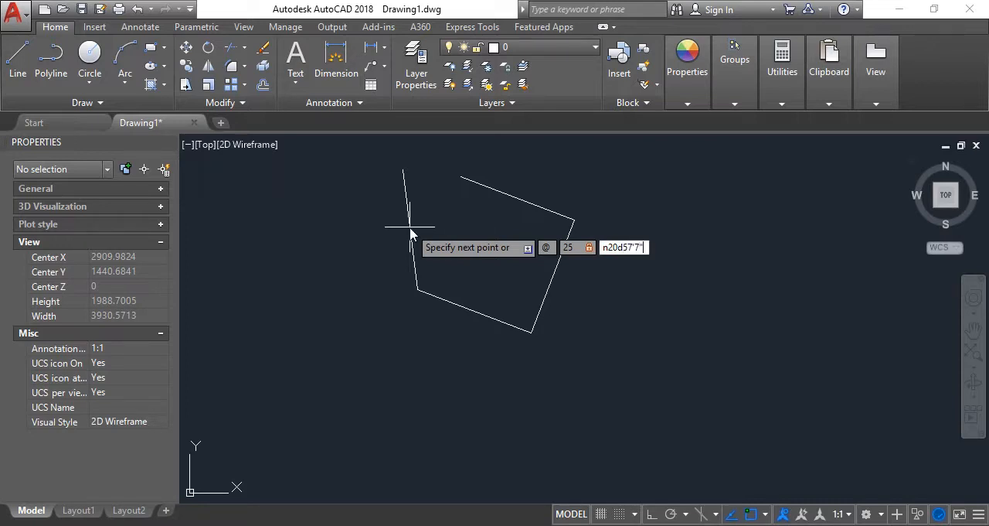
key(Return)
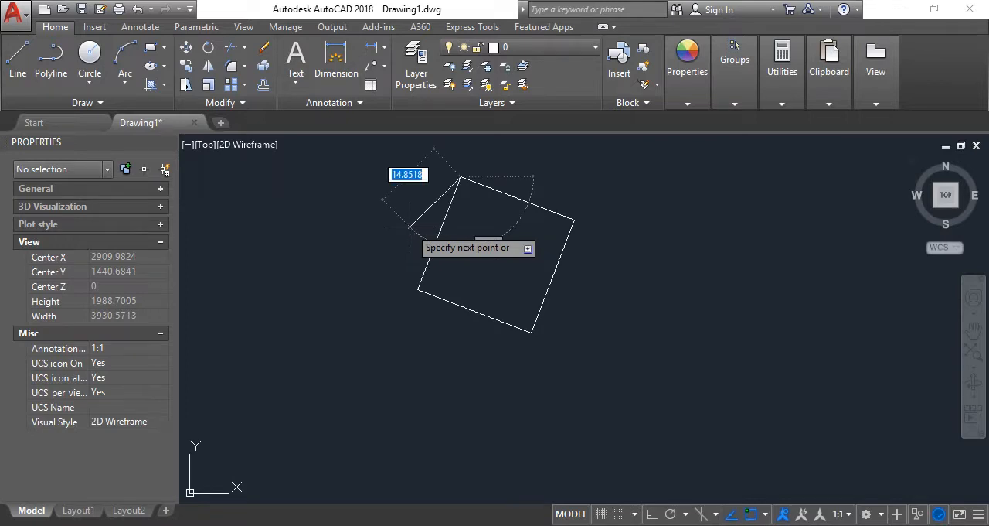
scroll(450, 205, up, 2)
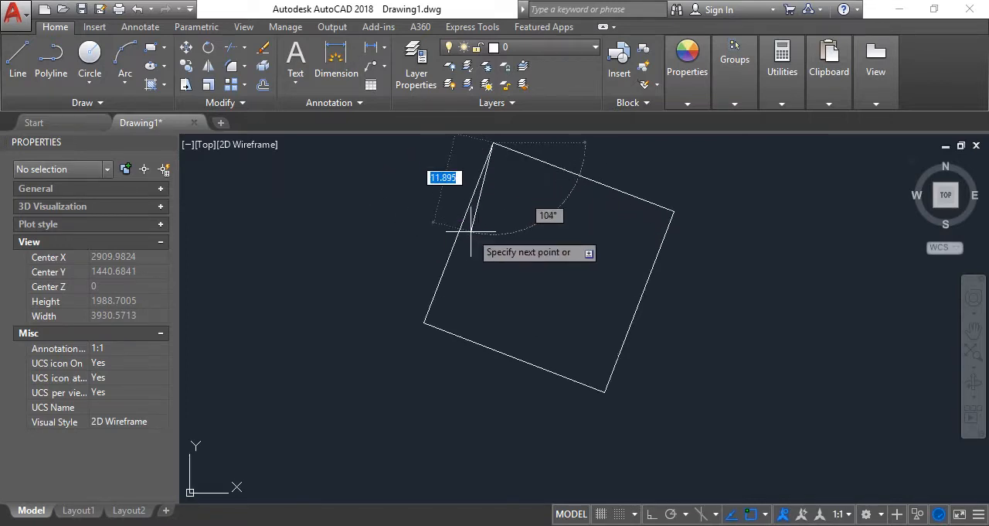
key(Escape)
Inspect the perimeter's starting corner at high magnification to check how the first and last sides meet
scroll(511, 232, up, 2)
scroll(500, 210, down, 4)
scroll(494, 197, up, 12)
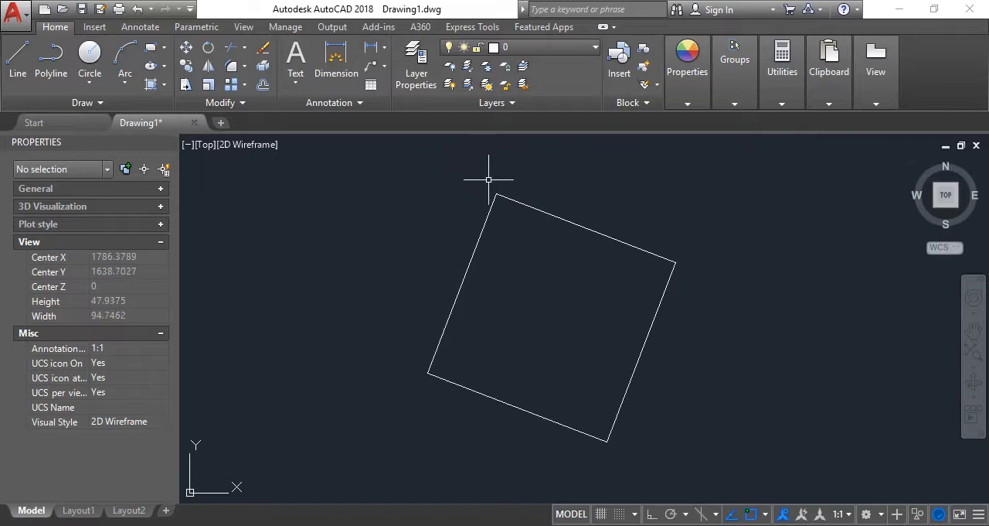
scroll(515, 186, up, 20)
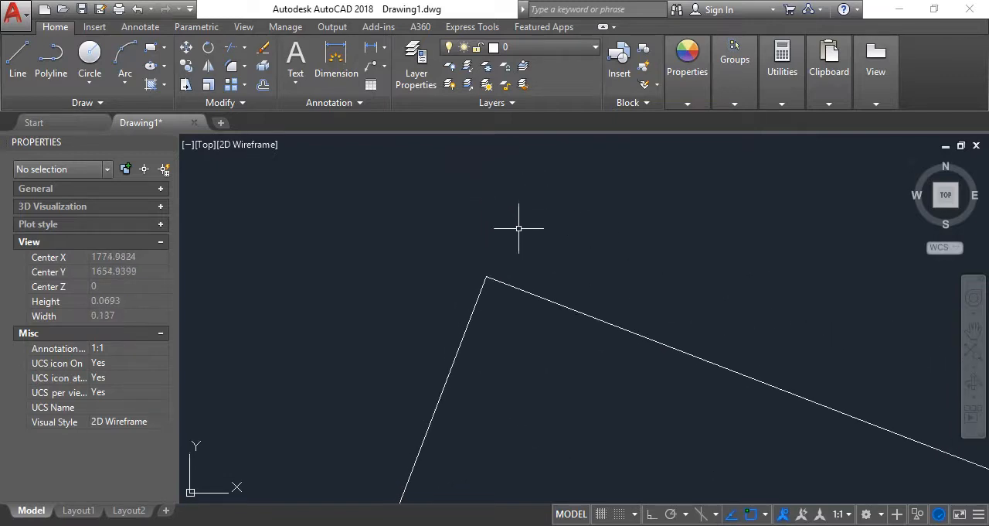
scroll(539, 362, up, 10)
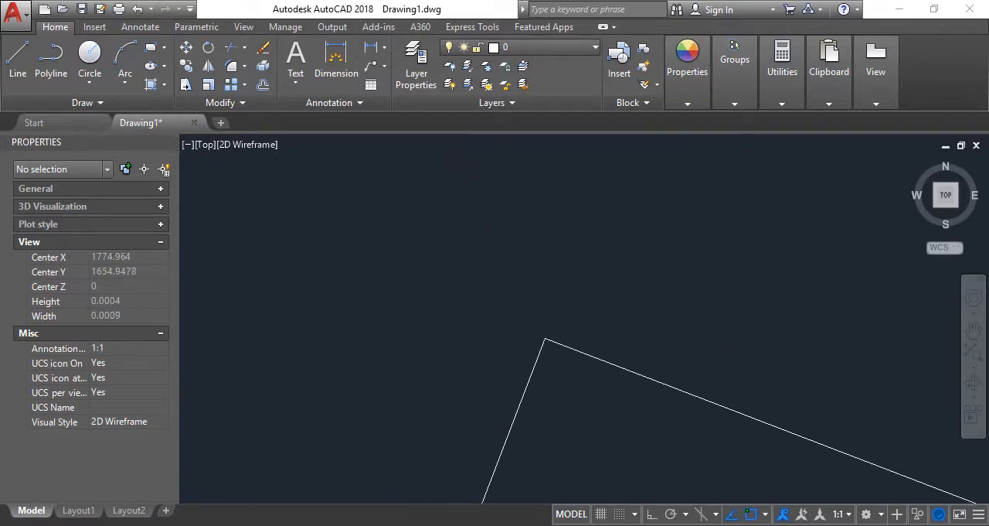
Examine the closing corner of the perimeter at extreme magnification to compare the endpoints of sides 1-2 and 4-1
scroll(520, 188, up, 10)
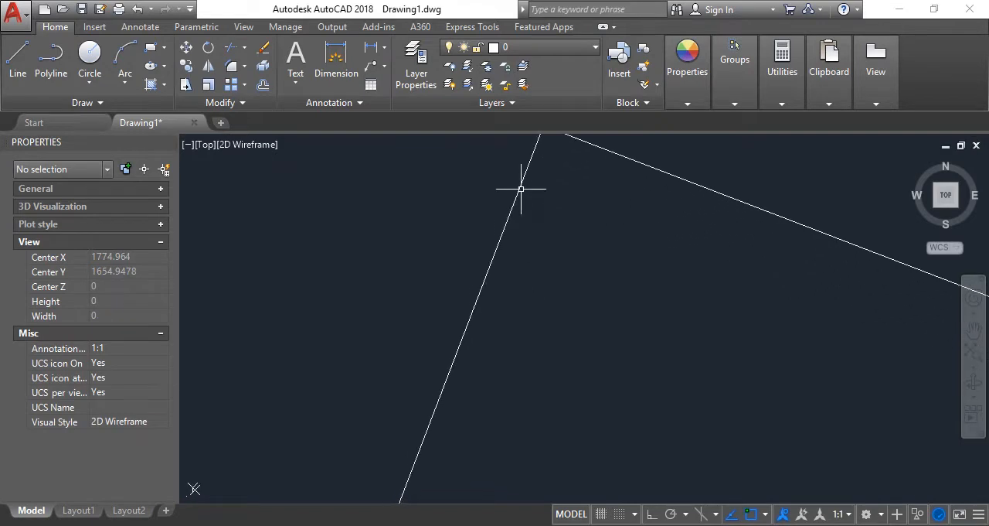
scroll(572, 241, up, 10)
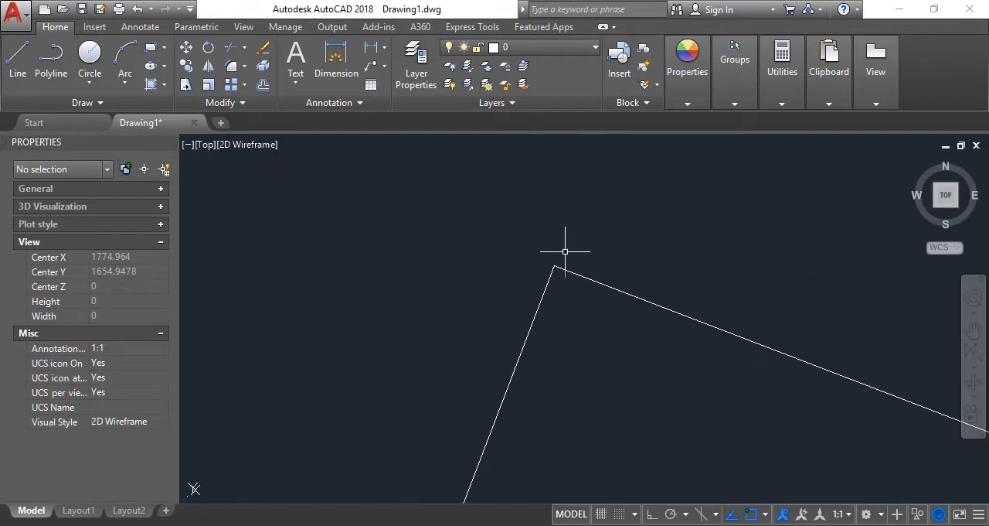
scroll(541, 194, up, 10)
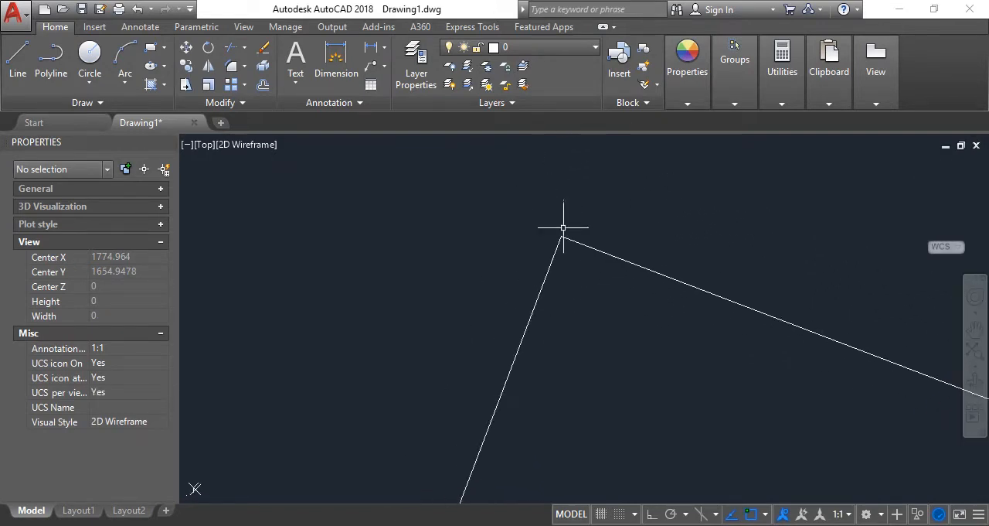
scroll(562, 300, up, 10)
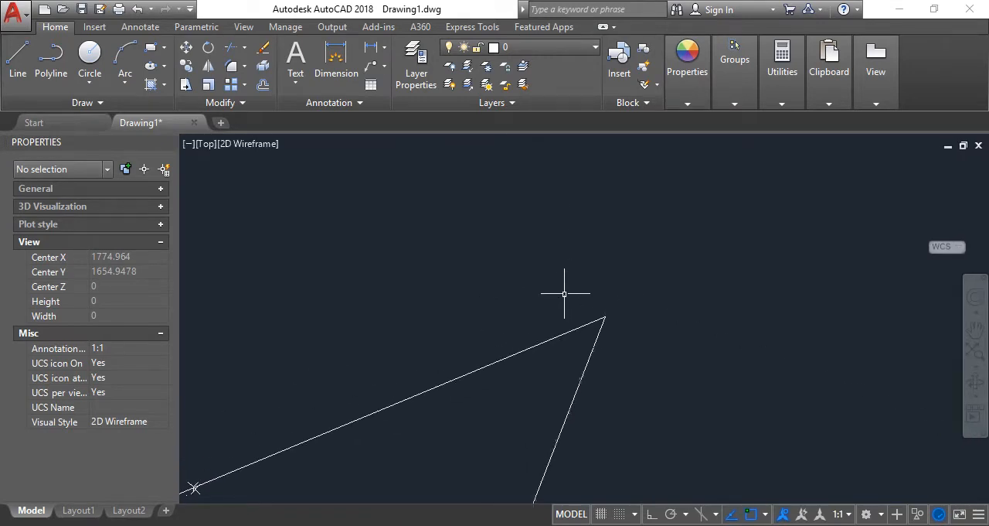
scroll(577, 306, up, 8)
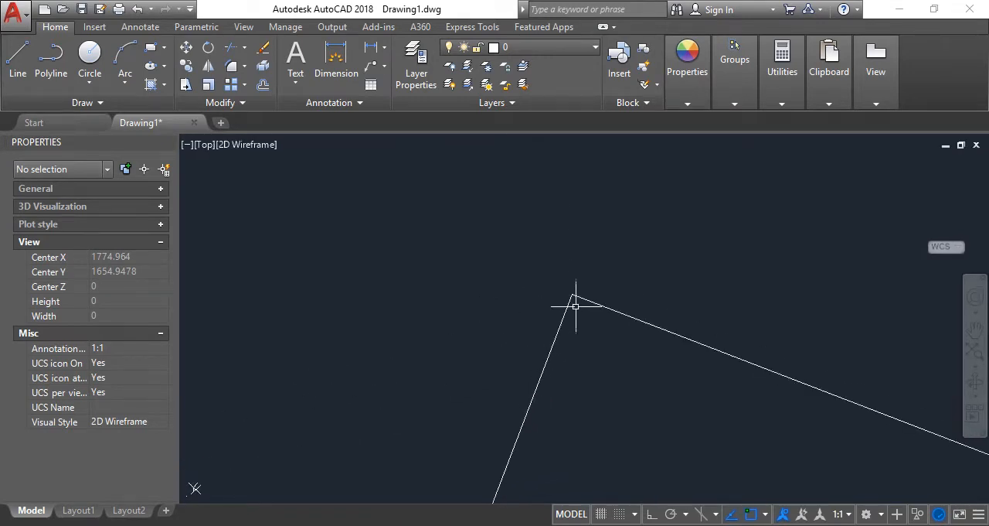
scroll(572, 306, up, 8)
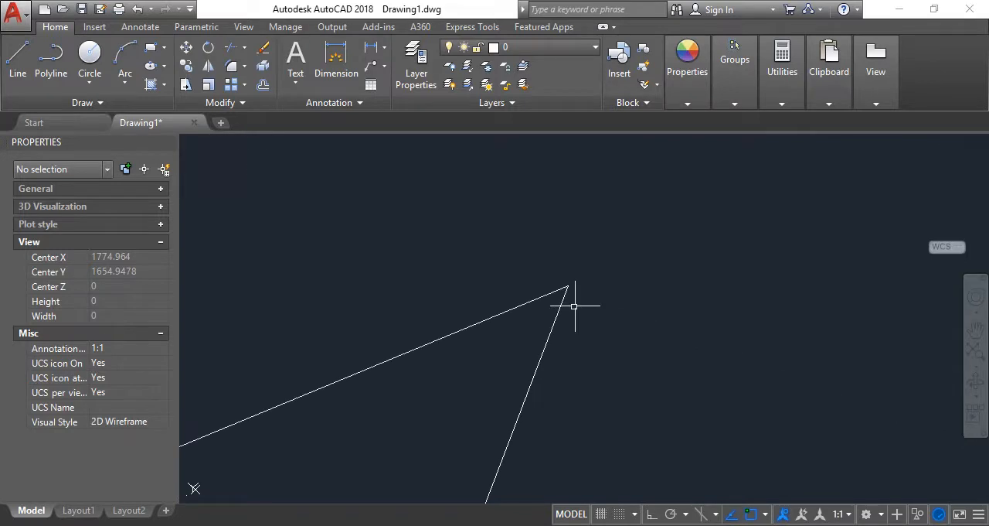
scroll(557, 259, down, 20)
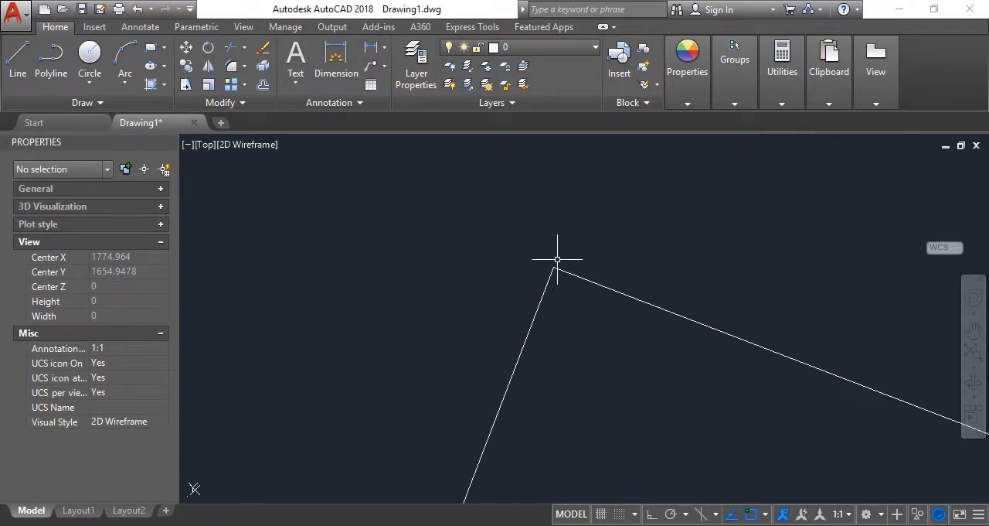
scroll(558, 258, down, 10)
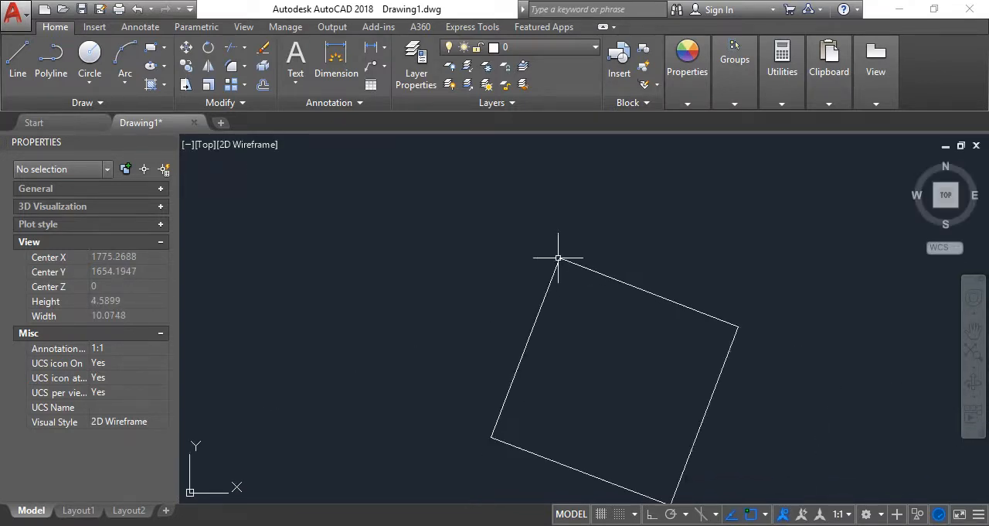
scroll(563, 263, up, 5)
scroll(562, 232, down, 2)
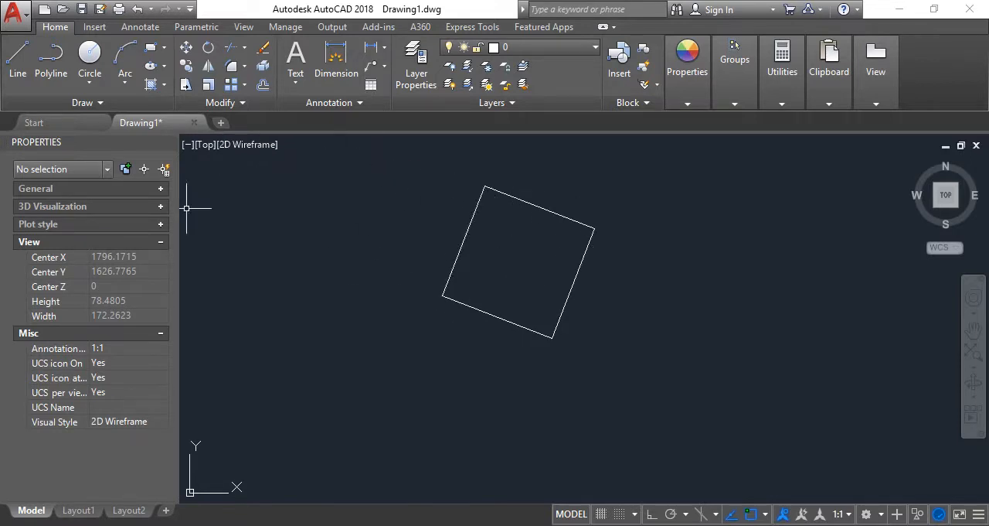
Draw a circle of about 0.32 radius centred on the perimeter's top corner, with Ortho mode turned on
click(94, 53)
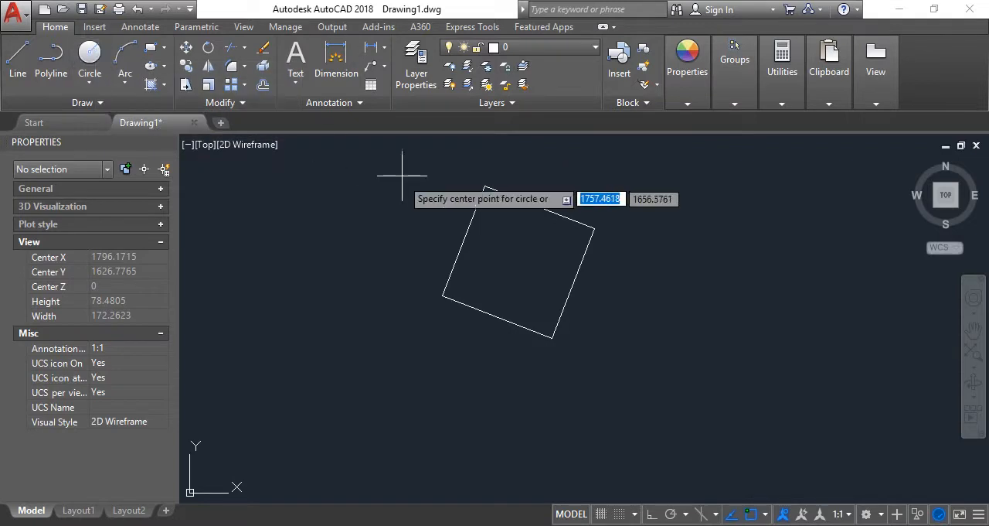
scroll(483, 179, up, 8)
click(537, 223)
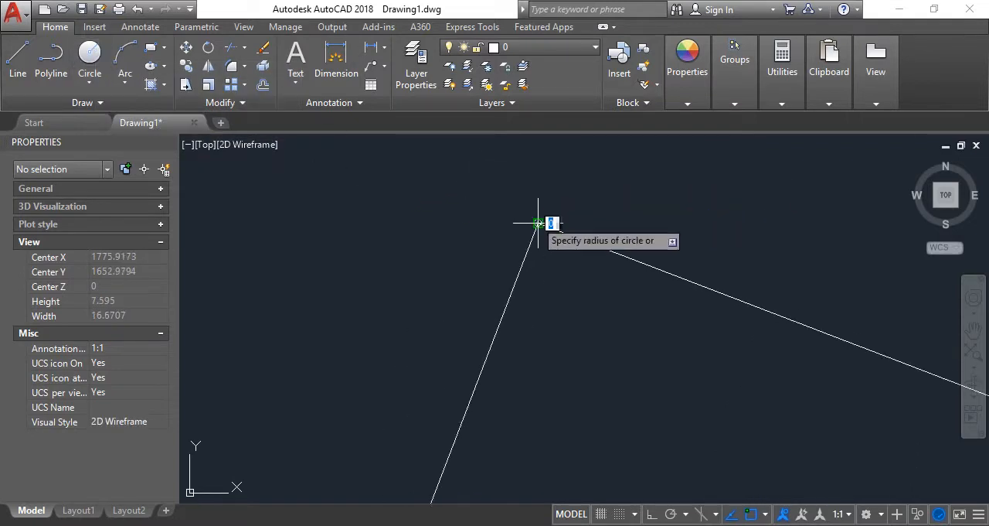
scroll(530, 207, up, 1)
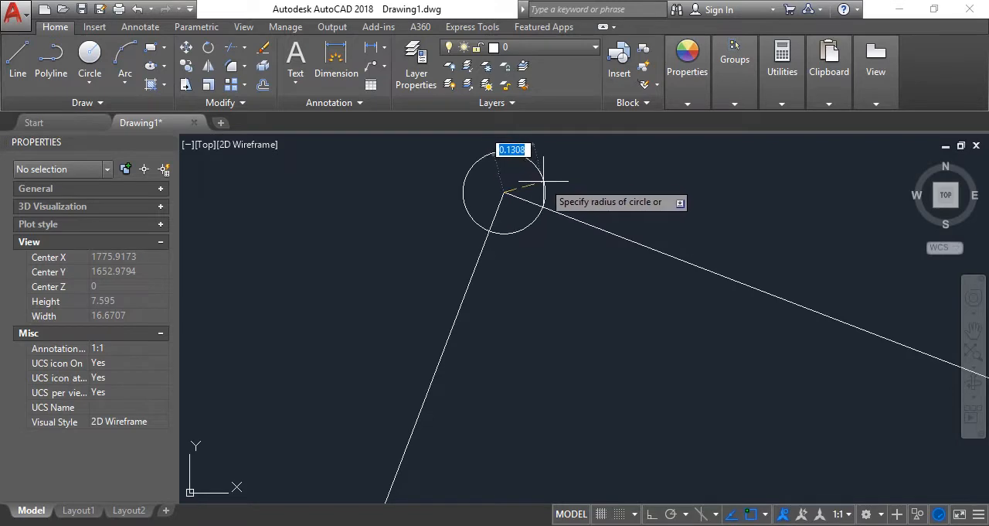
click(651, 513)
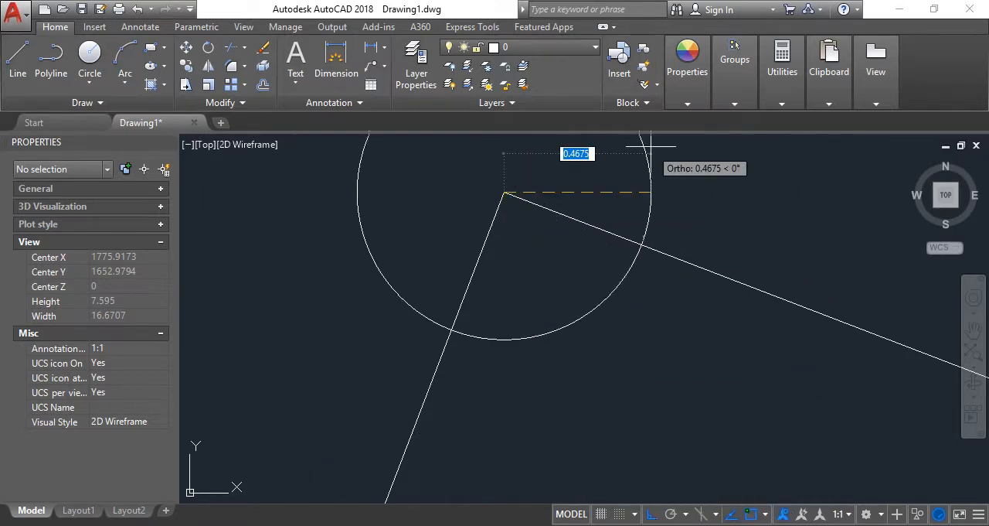
scroll(552, 172, down, 3)
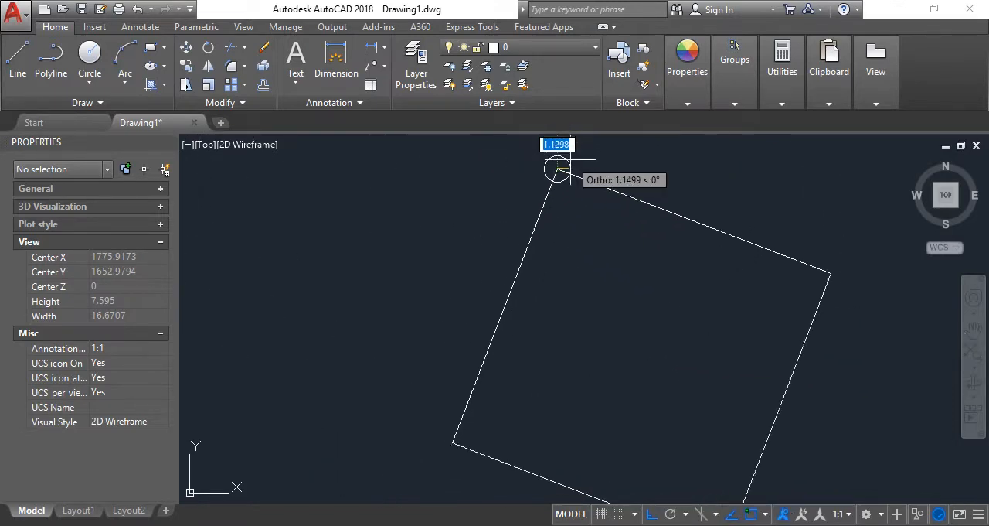
scroll(572, 158, up, 1)
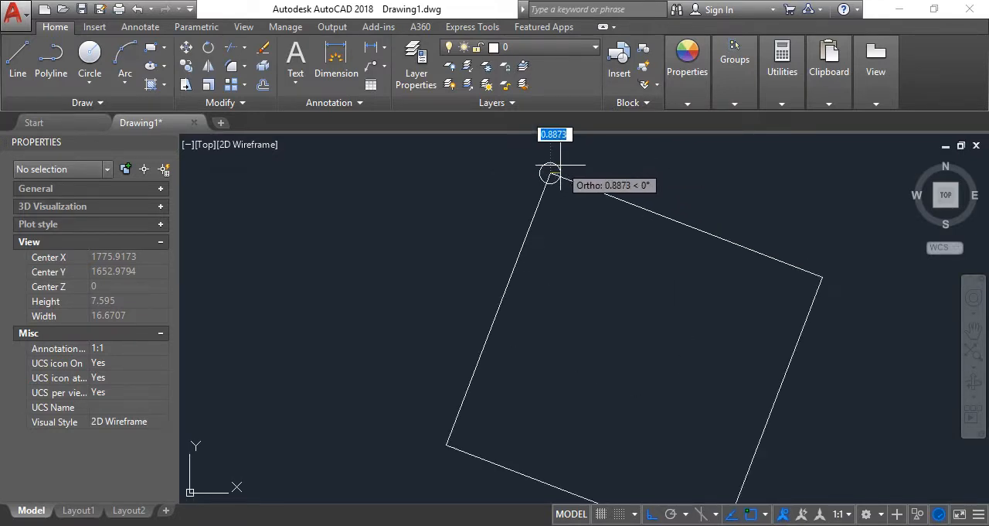
scroll(550, 171, up, 2)
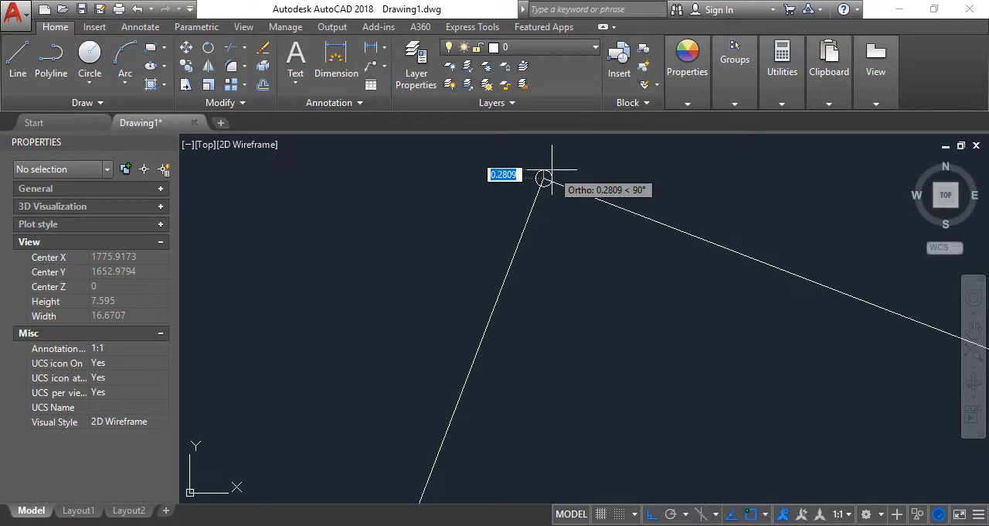
scroll(550, 172, up, 4)
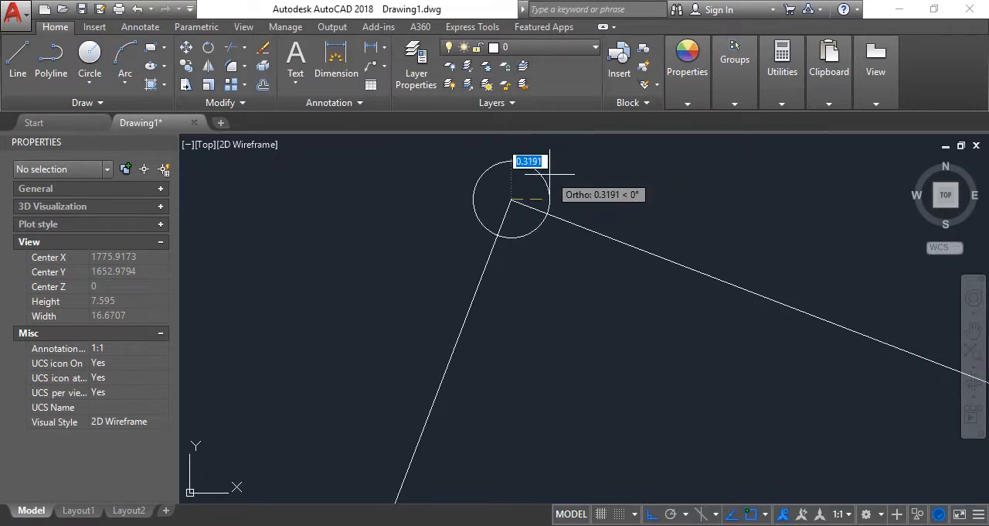
click(550, 171)
Draw a vertical and a horizontal line through the circle, each joining its opposite quadrants, to form a cross
scroll(471, 198, down, 5)
scroll(499, 210, up, 5)
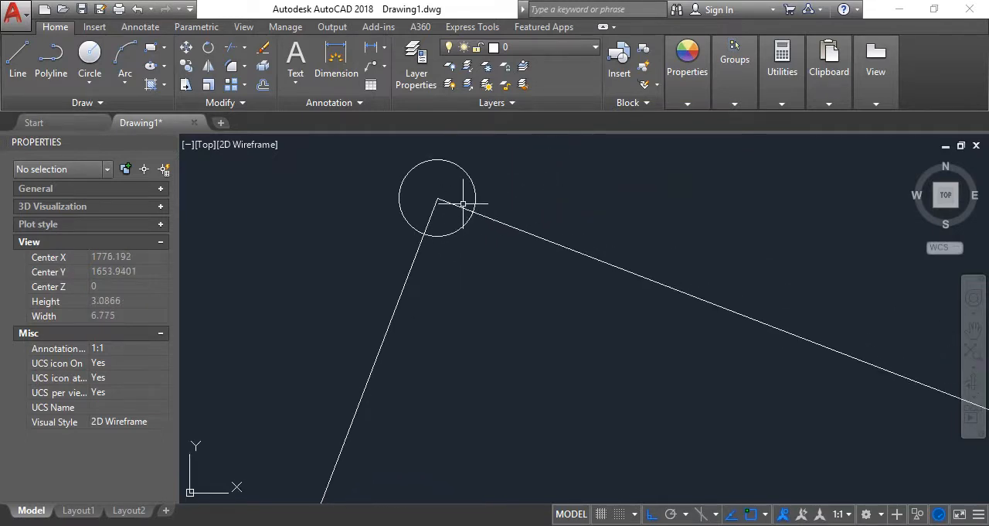
scroll(463, 203, up, 2)
click(17, 62)
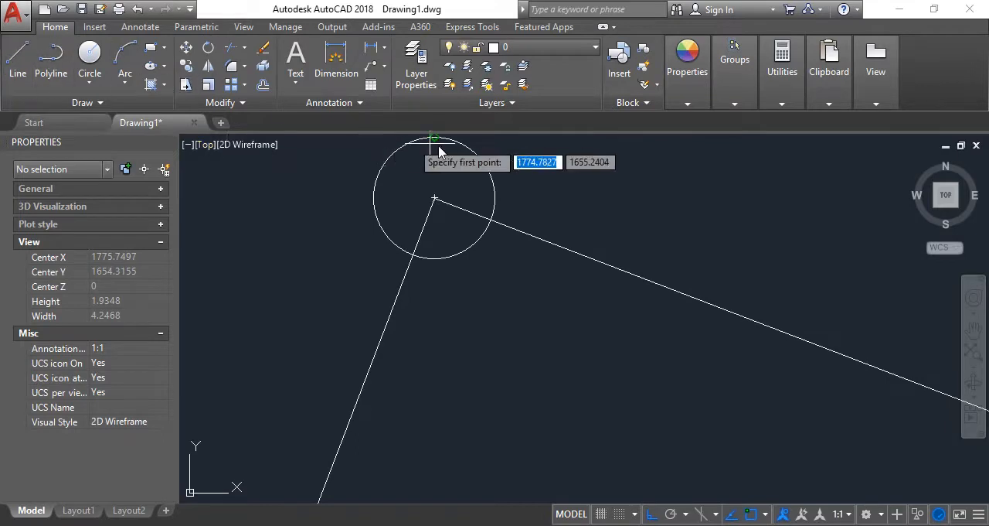
click(434, 137)
click(434, 258)
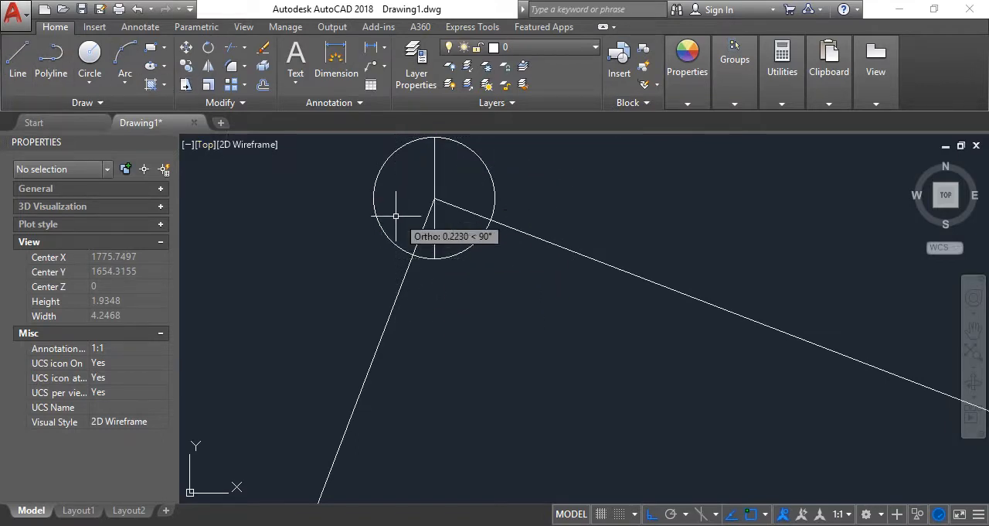
key(Return)
key(Return)
click(373, 198)
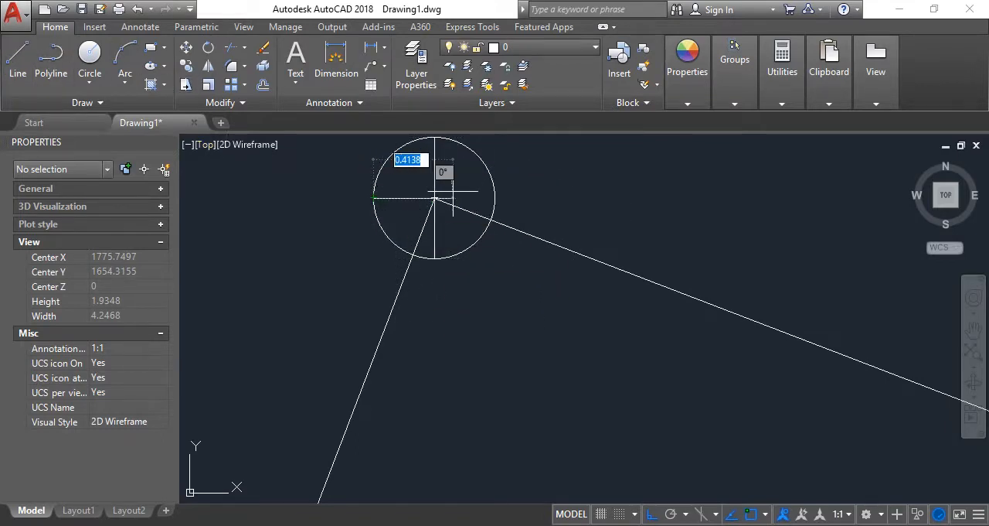
click(494, 198)
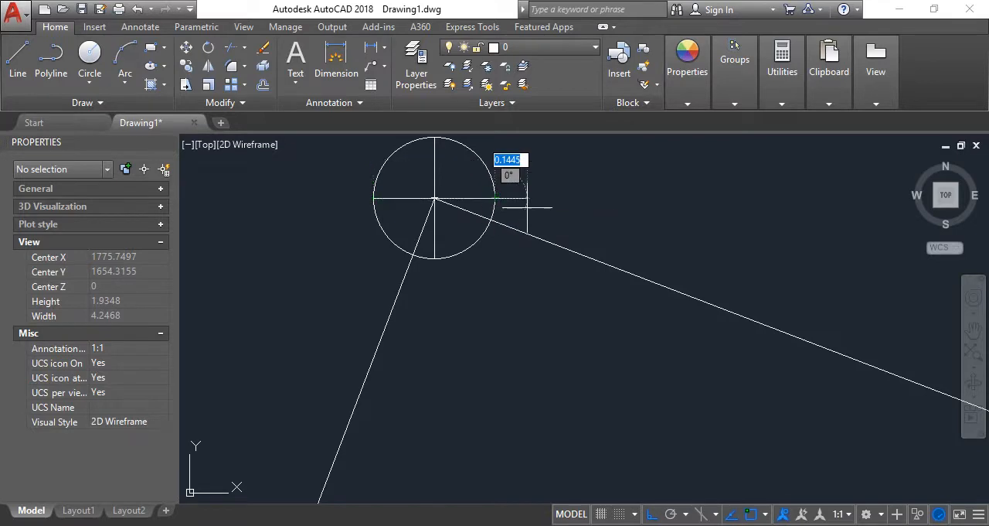
click(263, 85)
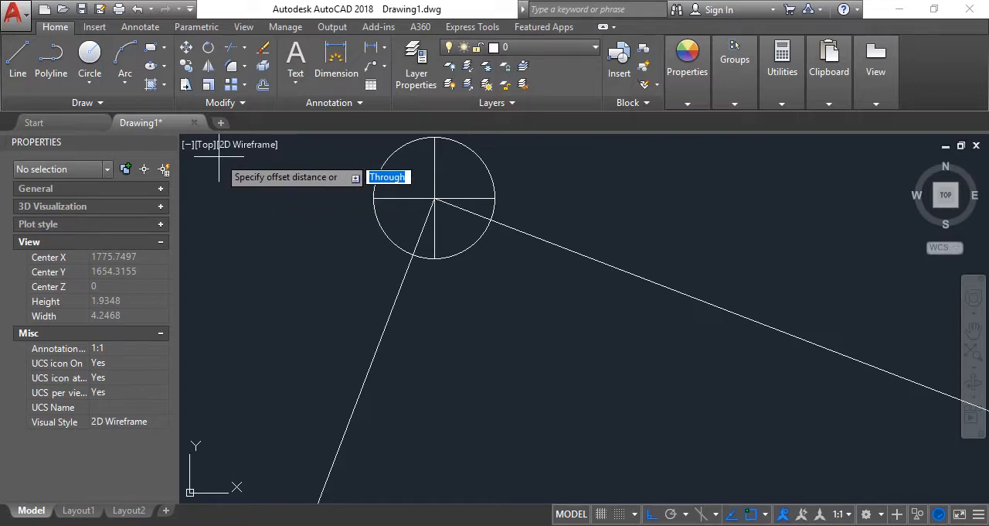
text(0.5)
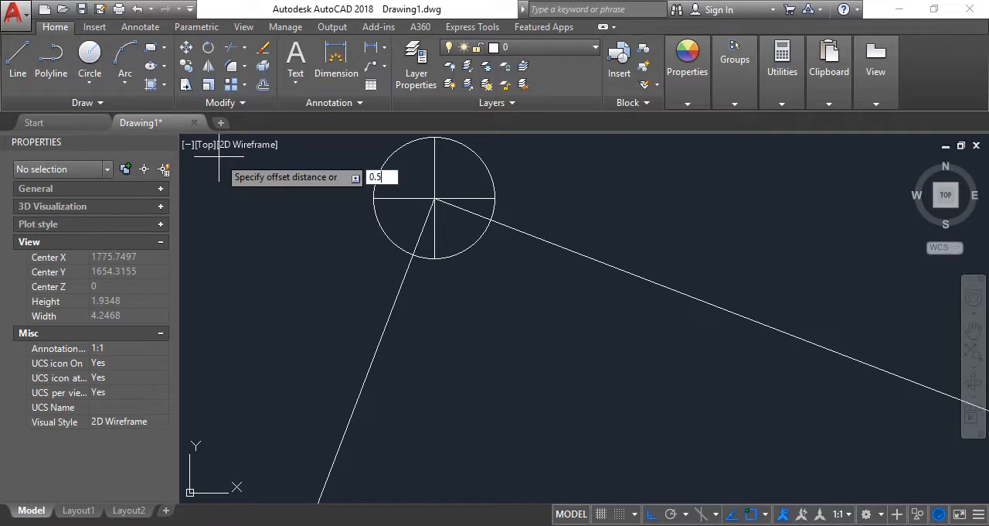
key(Return)
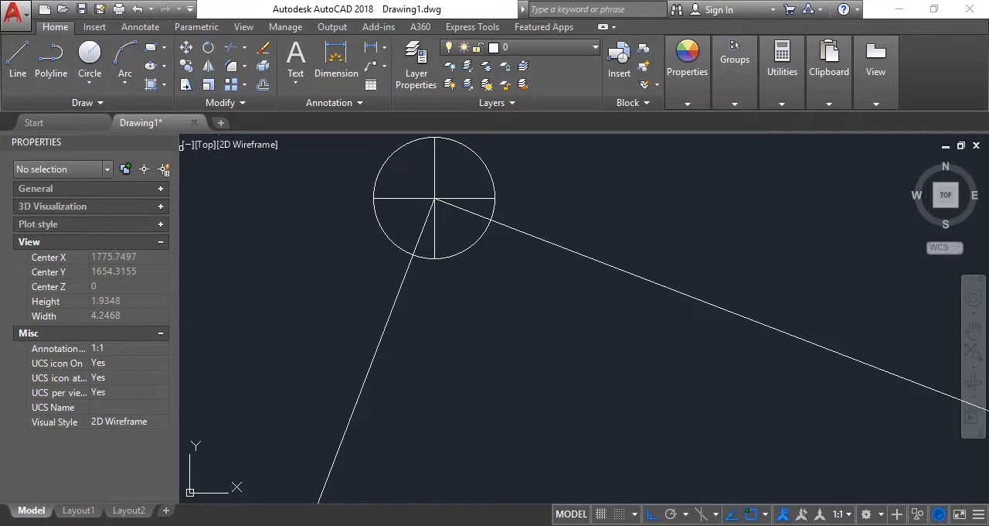
click(381, 229)
Offset the corner circle outward by 0.1 to create a larger concentric circle
key(Return)
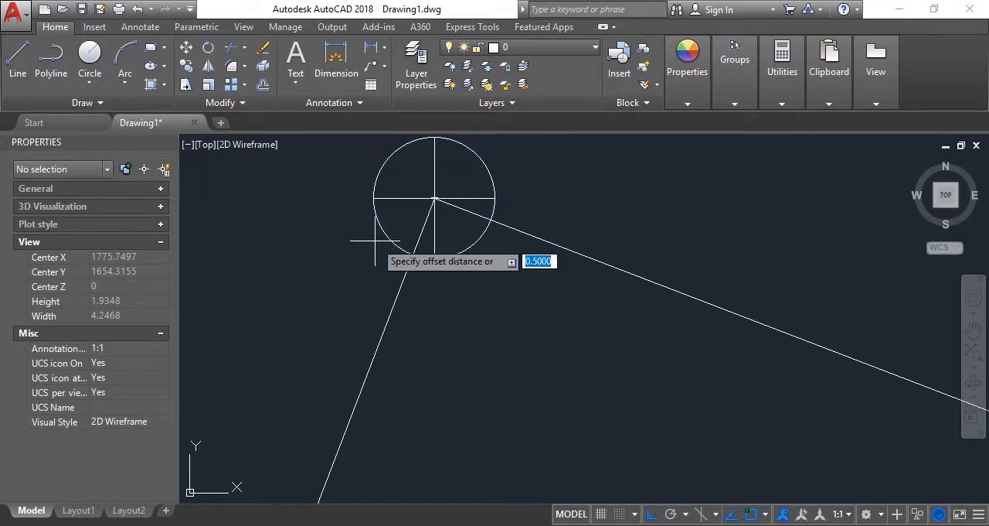
text(0)
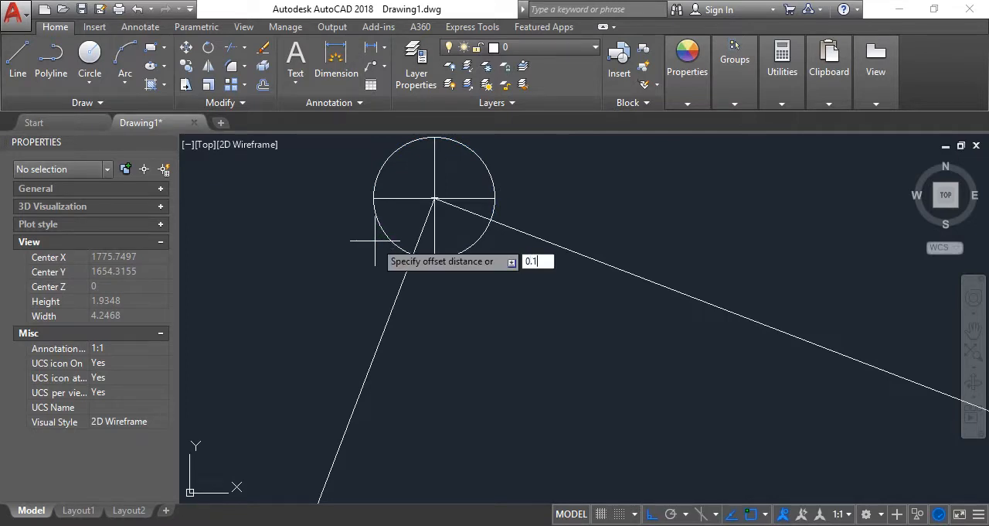
text(.1)
key(Return)
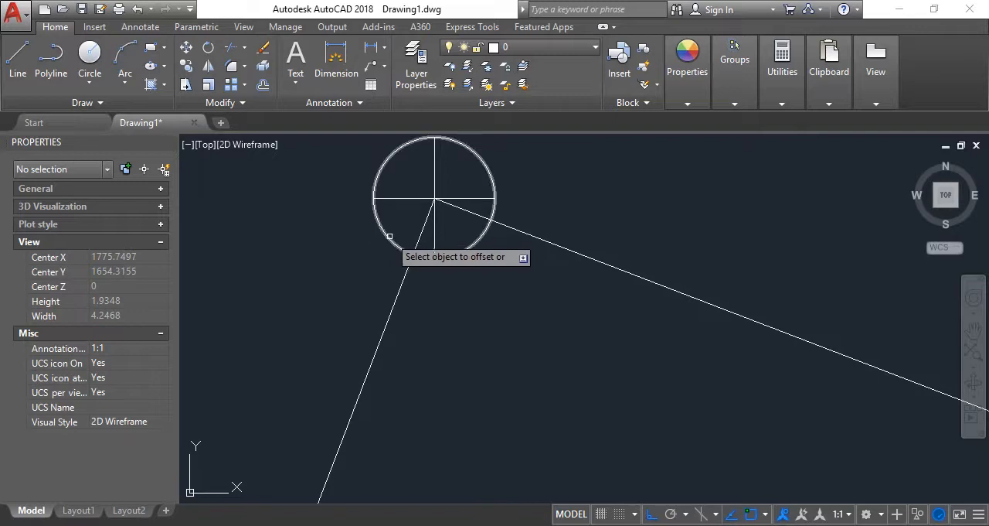
click(389, 235)
click(321, 257)
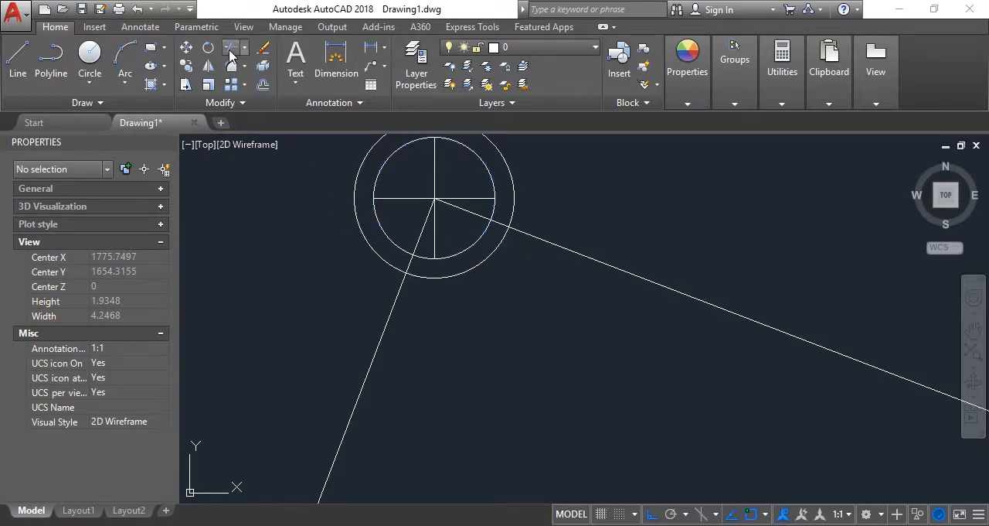
Extend all ends of the two cross lines to the outer circle and delete that outer circle
click(230, 49)
key(Return)
click(391, 198)
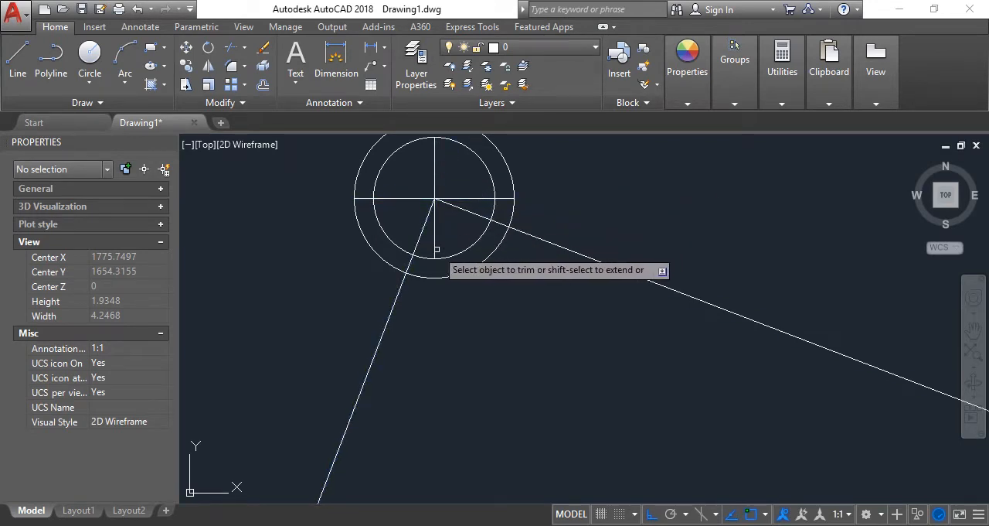
shift+click(435, 249)
scroll(440, 227, down, 2)
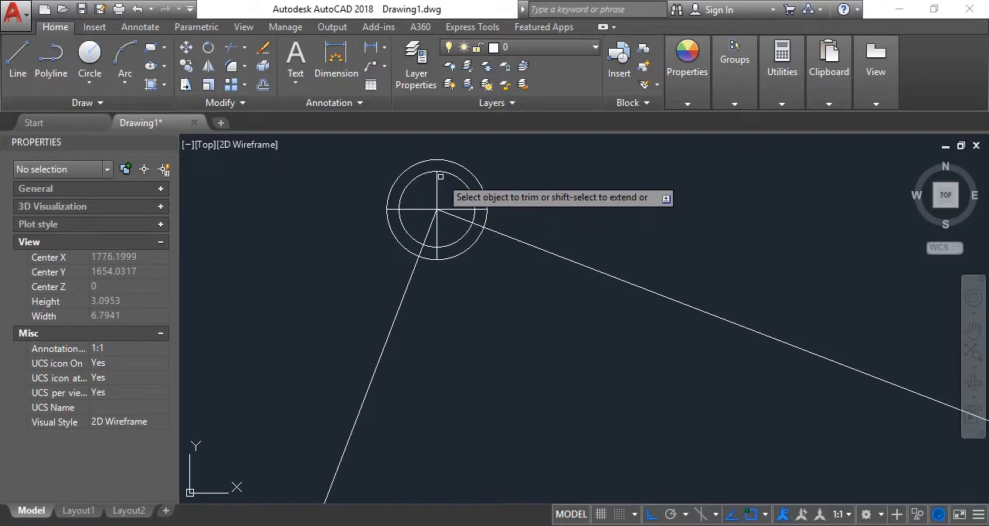
key(Escape)
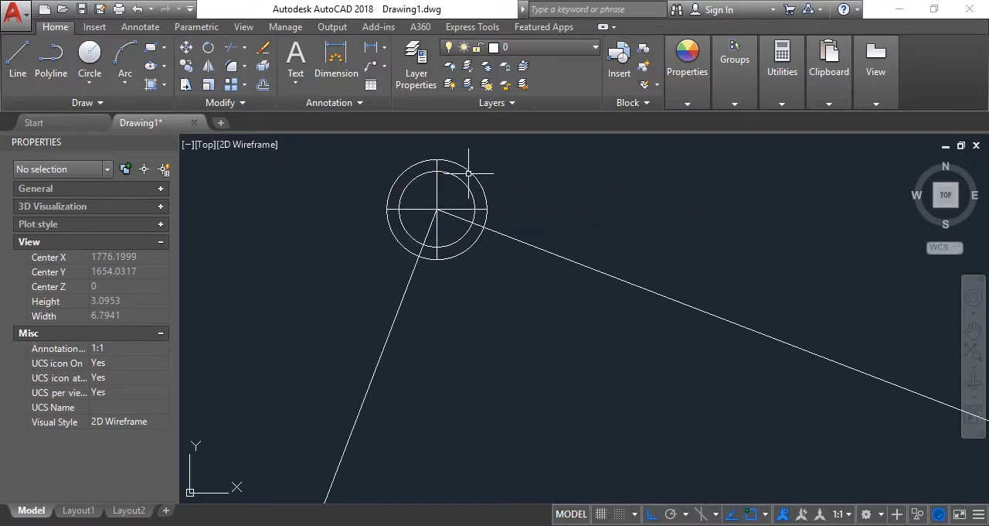
click(468, 173)
key(Delete)
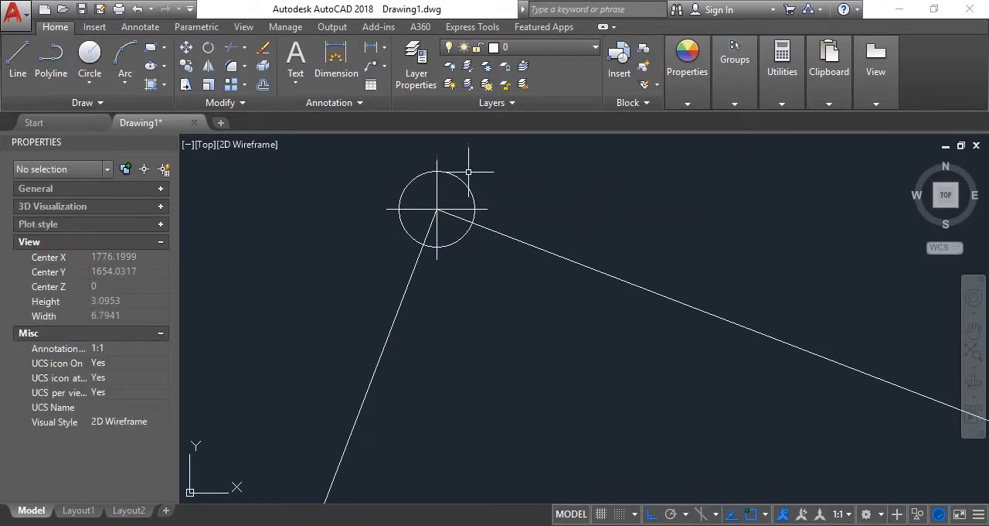
Move the crossed-circle symbol about 0.8 units horizontally to the left, away from the perimeter's top corner
scroll(466, 167, up, 2)
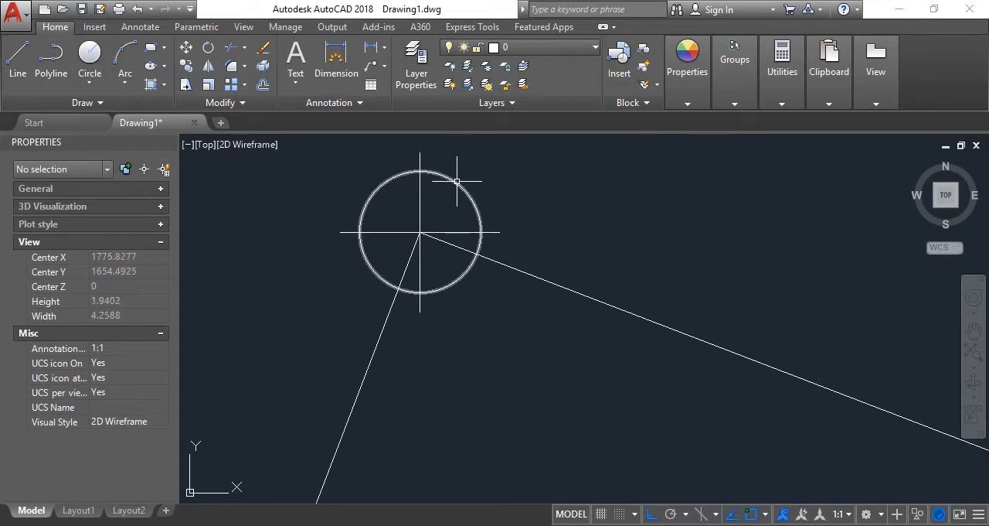
click(470, 194)
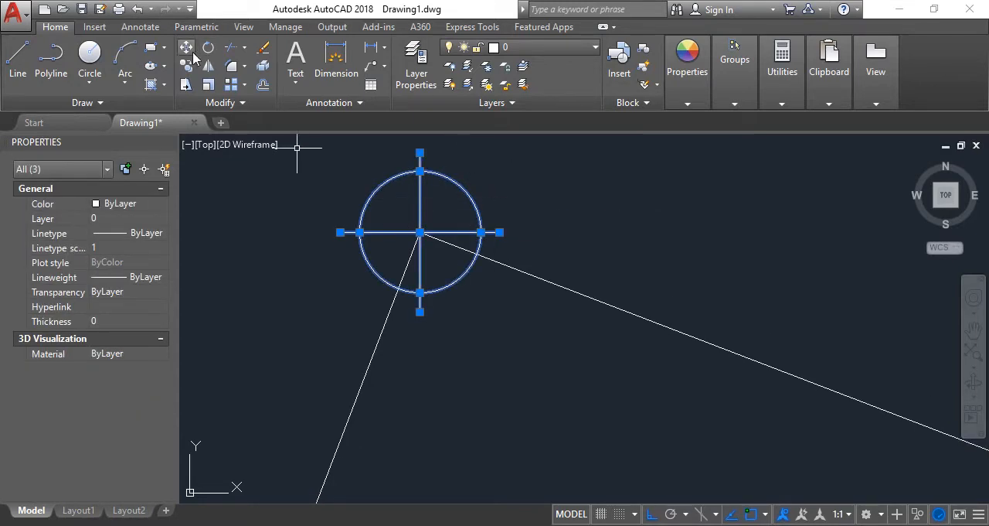
click(187, 47)
click(419, 232)
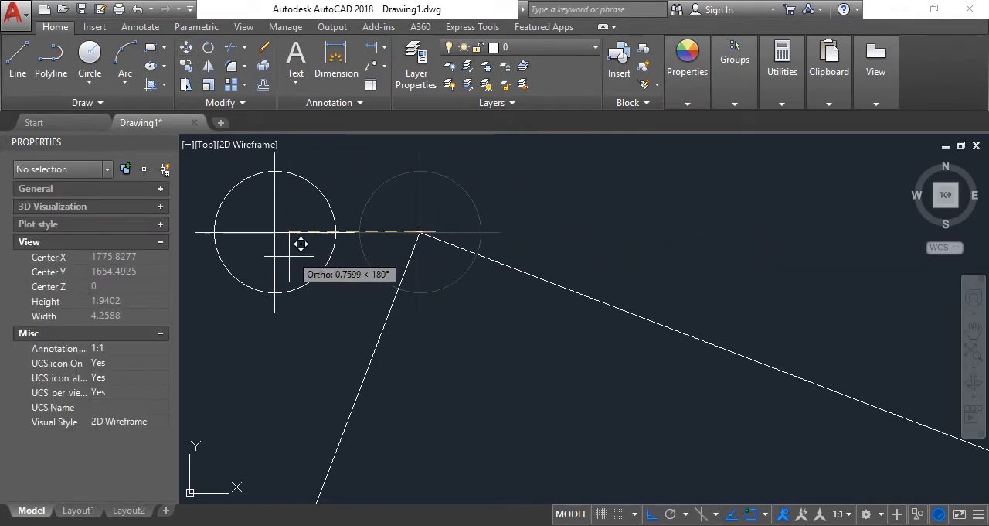
click(269, 232)
scroll(370, 254, down, 5)
scroll(342, 258, up, 8)
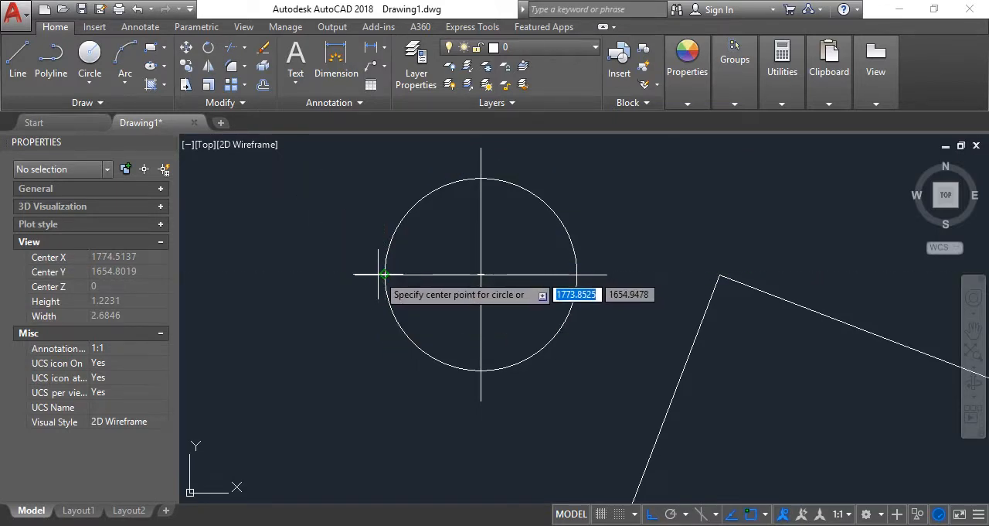
Draw a circle of radius 0.6 centred on the intersection of the symbol's cross lines
key(Escape)
click(395, 231)
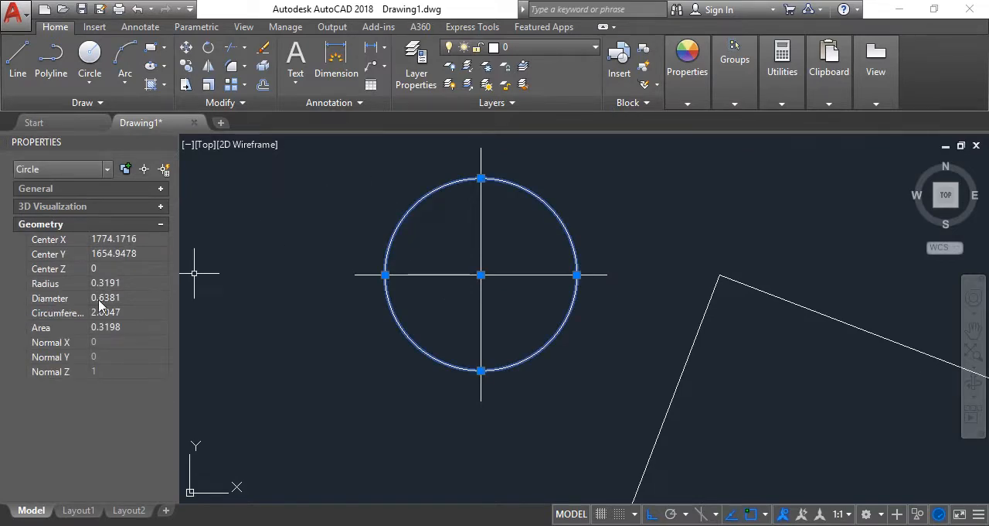
click(92, 61)
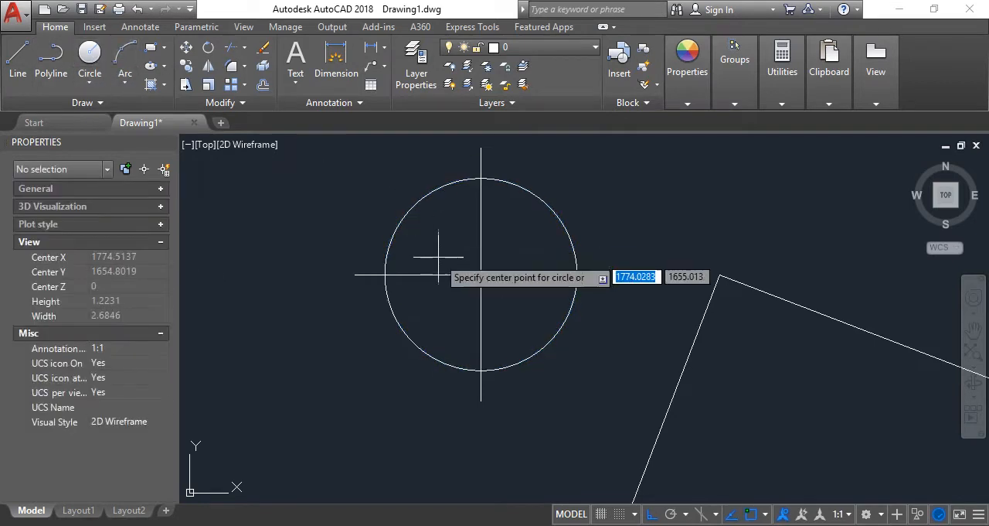
click(481, 275)
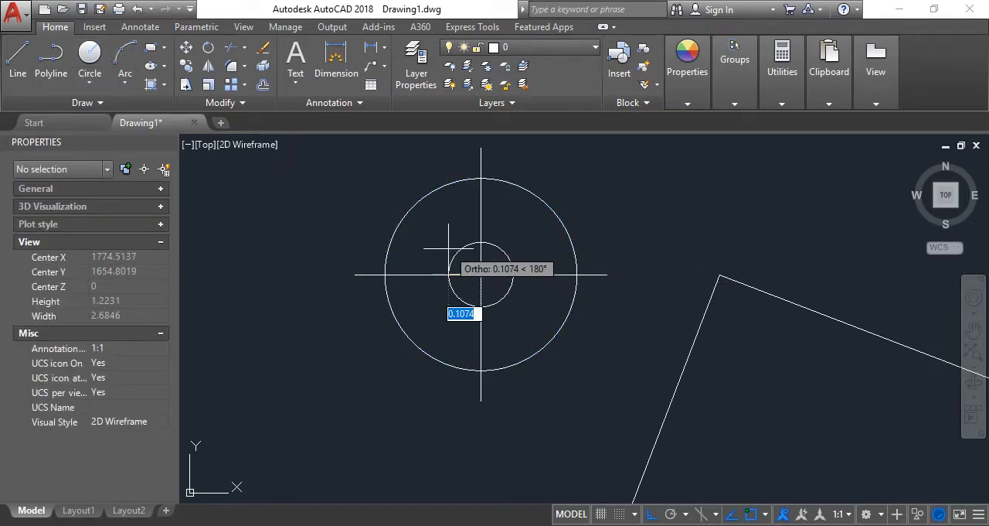
text(0.6)
key(Return)
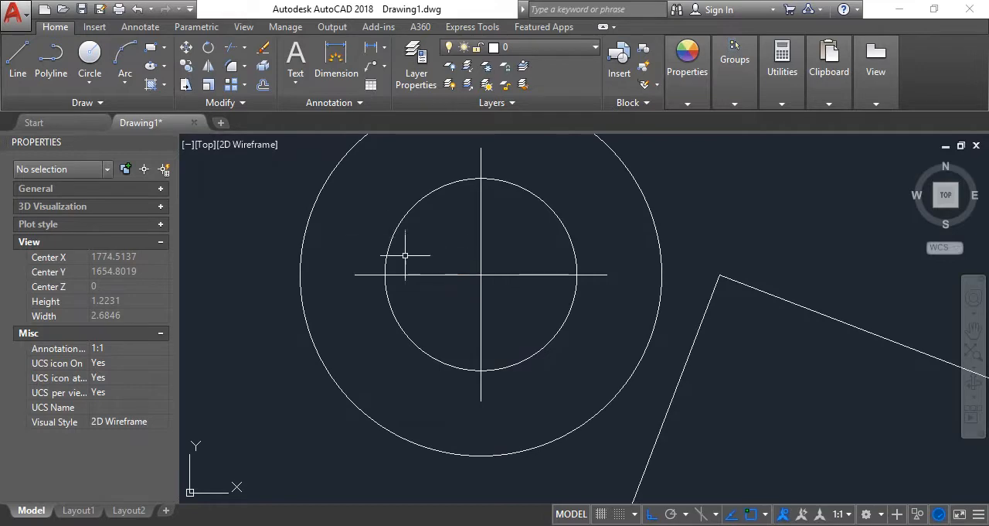
Draw a circle of radius 0.3 at the cross centre and delete the two larger concentric circles
key(Return)
click(481, 275)
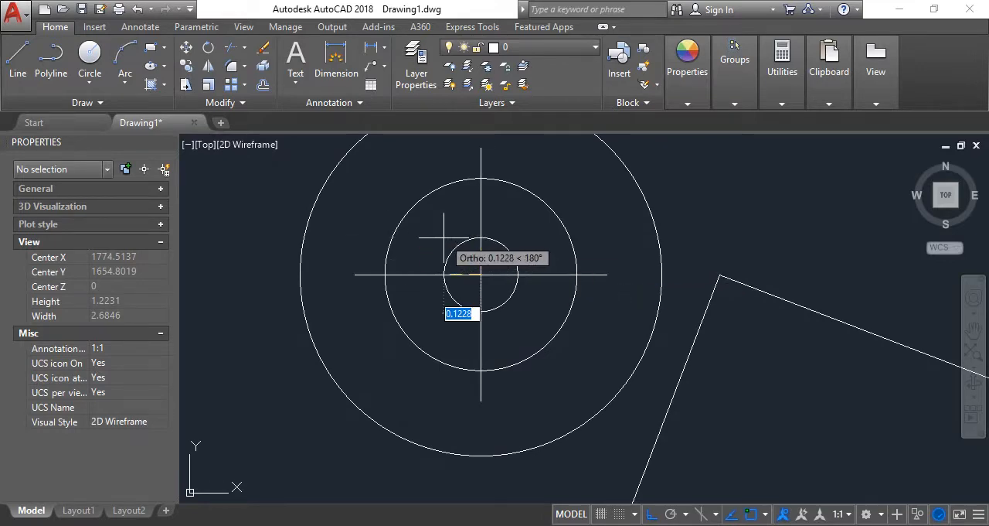
text(0.3)
key(Return)
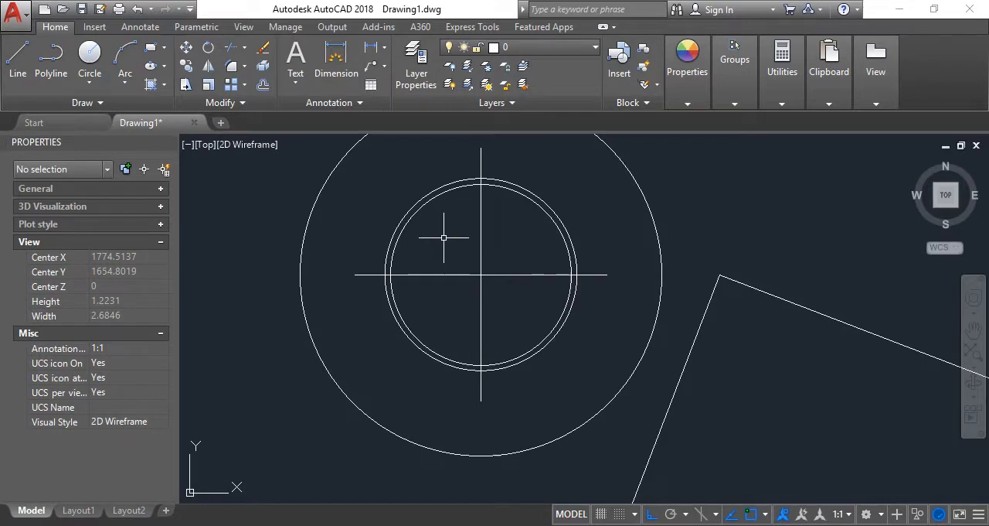
click(404, 215)
click(319, 202)
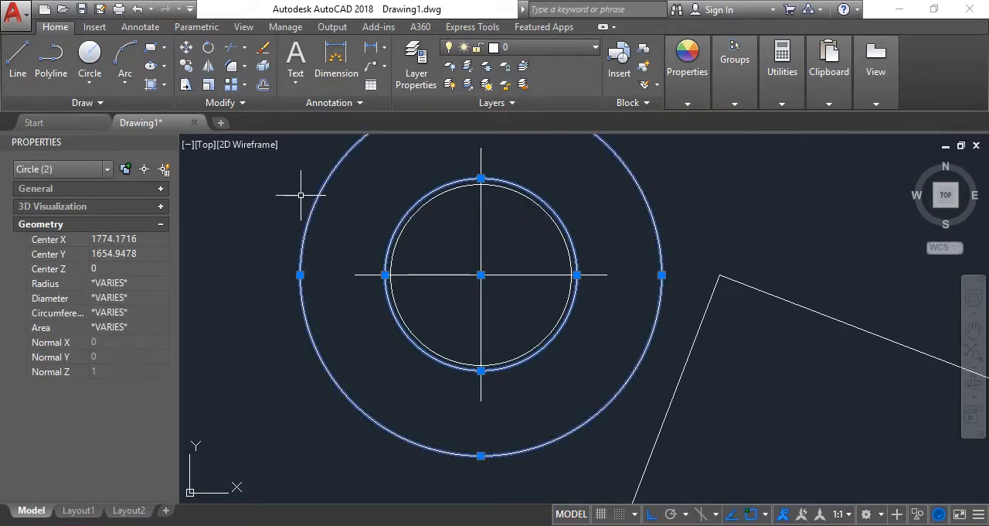
key(Delete)
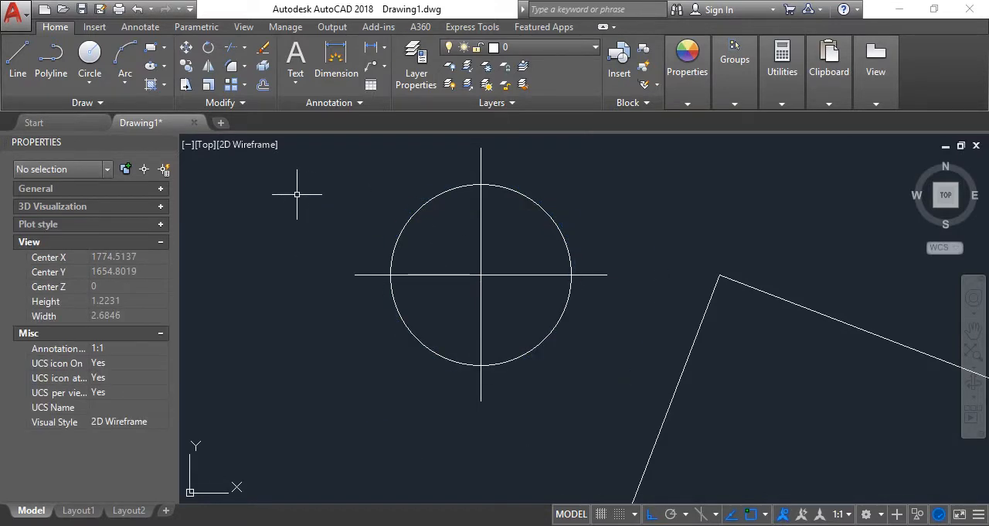
Offset the symbol's circle outward by 0.1 to create a larger concentric circle
click(263, 85)
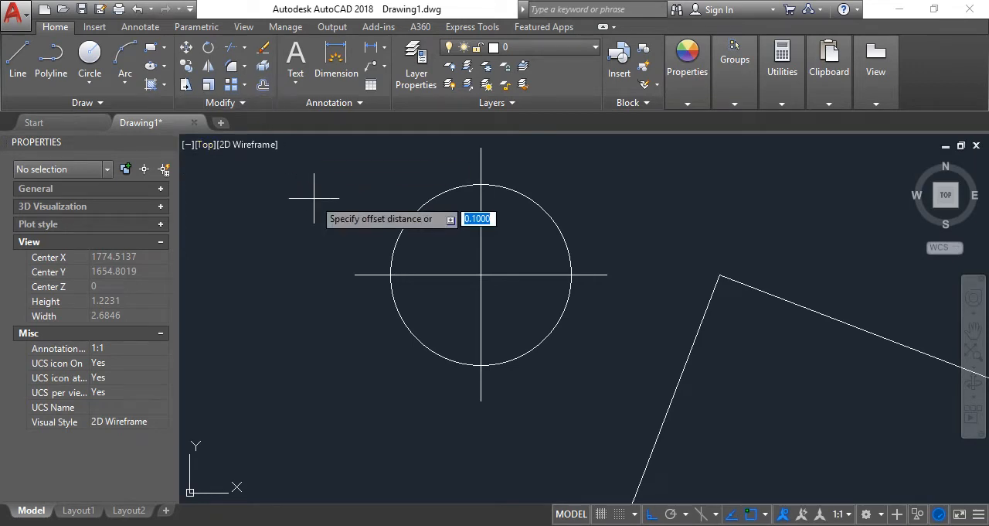
text(0.)
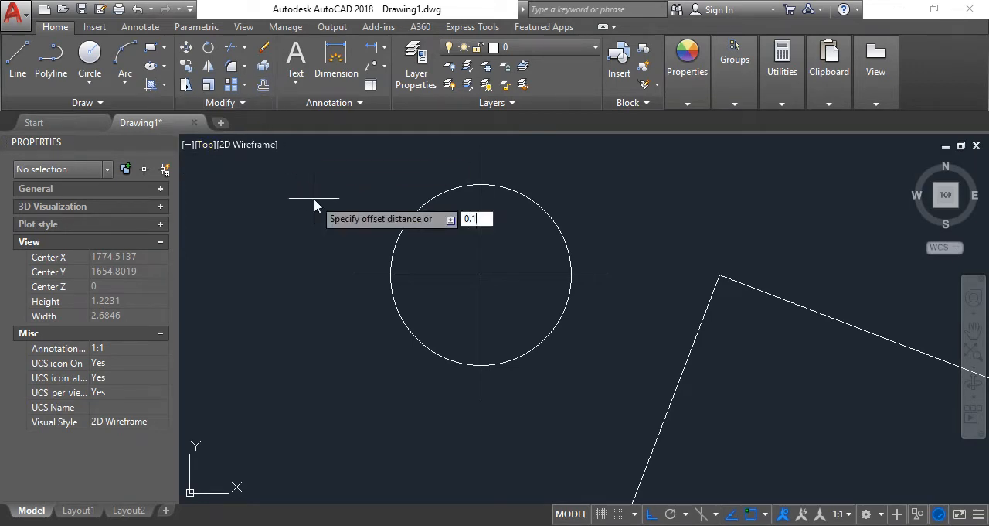
text(1)
key(Return)
click(402, 230)
click(349, 214)
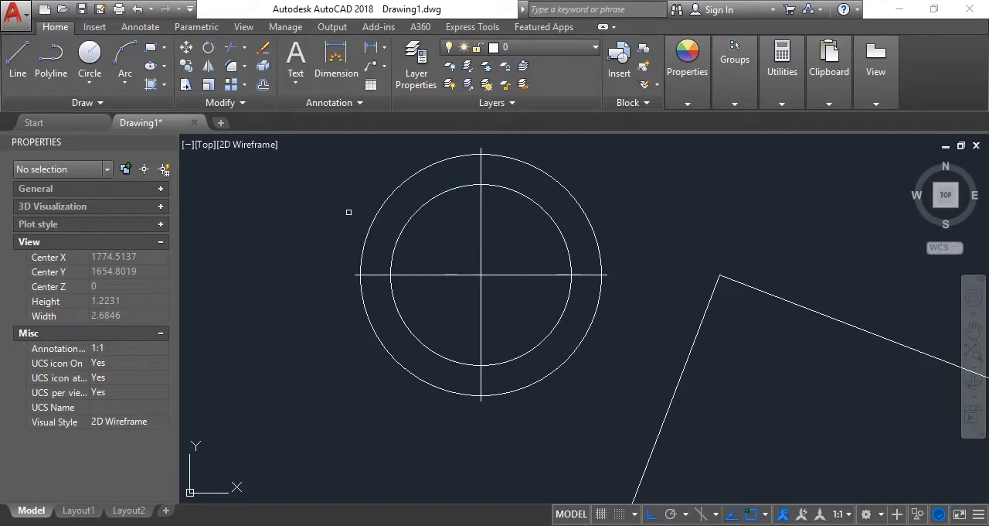
Trim the ends of the cross lines that stick out beyond the outer circle
click(233, 50)
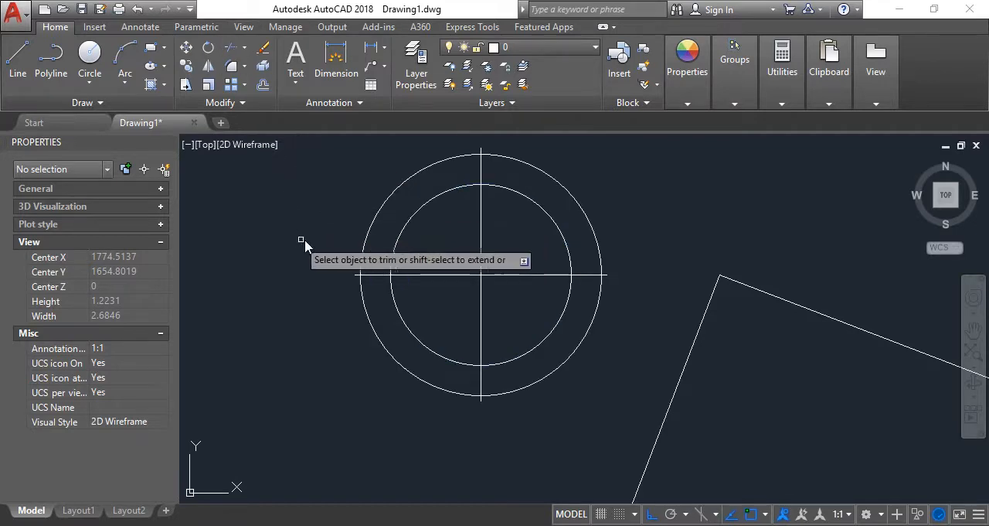
scroll(342, 270, up, 6)
scroll(344, 286, down, 6)
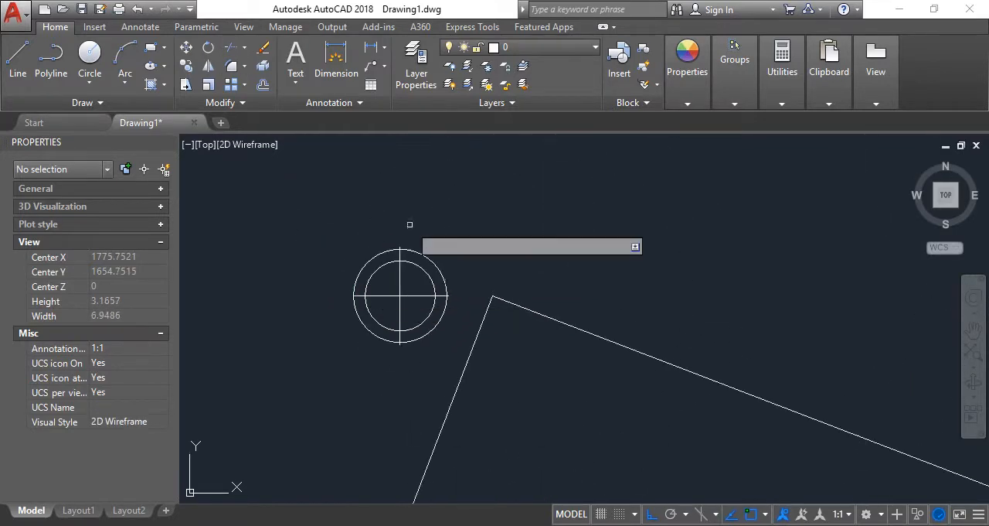
scroll(378, 247, up, 5)
scroll(364, 176, down, 5)
scroll(442, 255, up, 8)
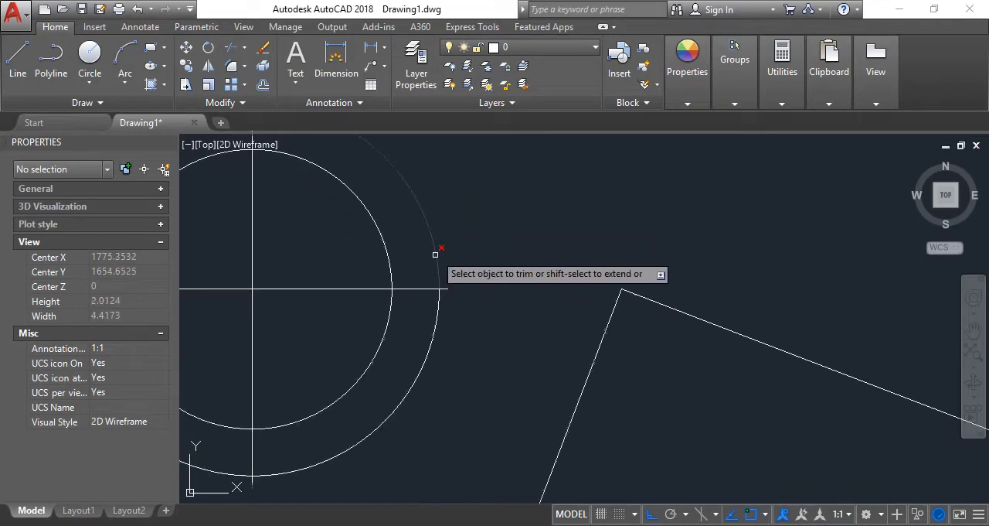
click(459, 330)
click(456, 360)
scroll(502, 232, down, 5)
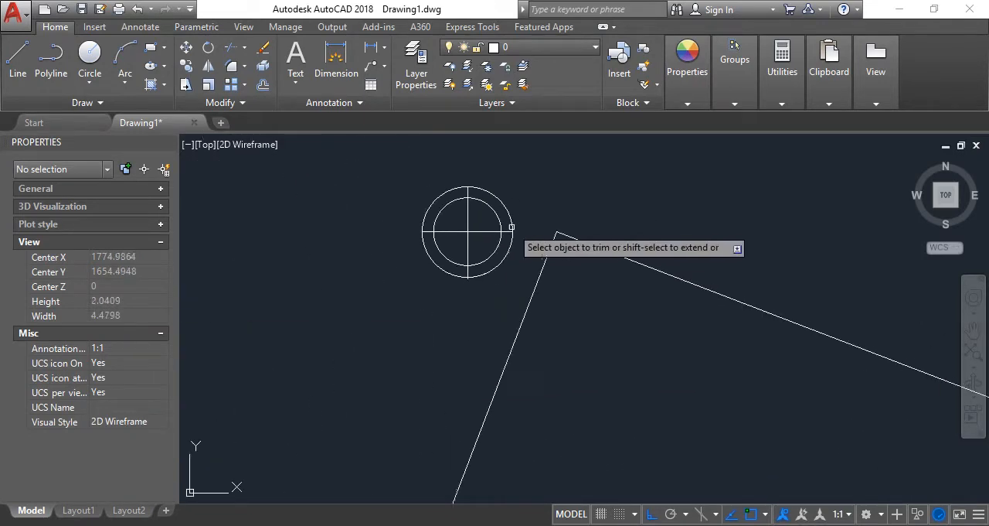
scroll(468, 260, up, 7)
click(390, 202)
click(362, 180)
key(Escape)
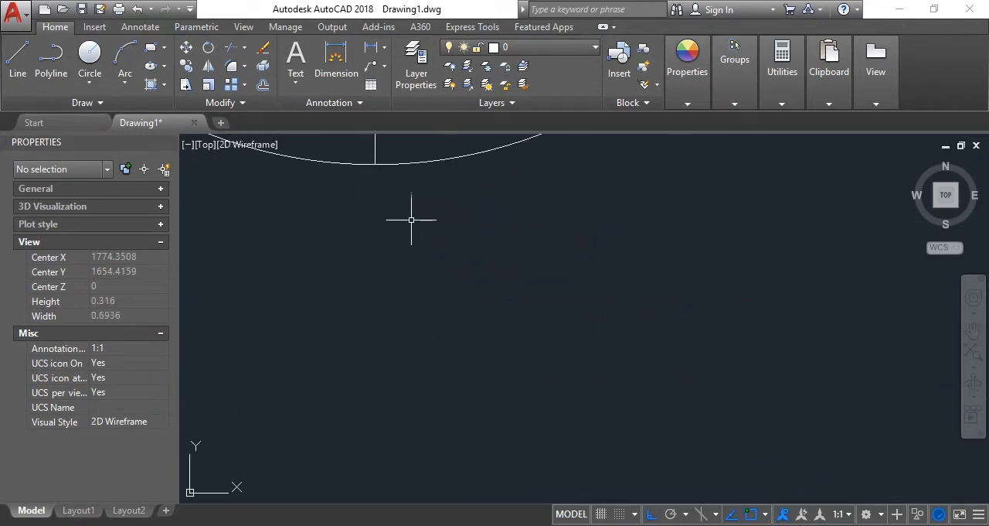
Delete the outer circle, keeping the inner circle and the trimmed cross
scroll(422, 231, down, 5)
click(436, 213)
scroll(458, 261, down, 5)
scroll(460, 199, up, 4)
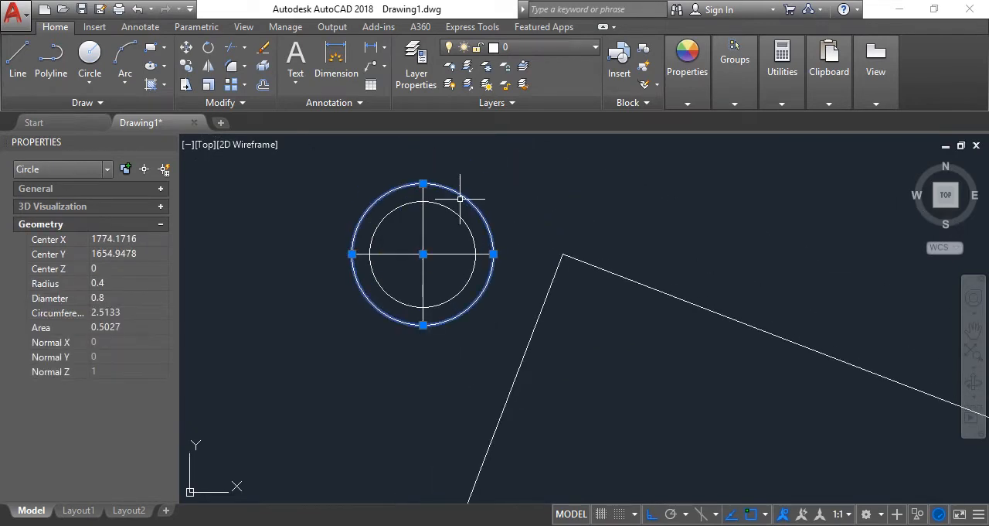
key(Delete)
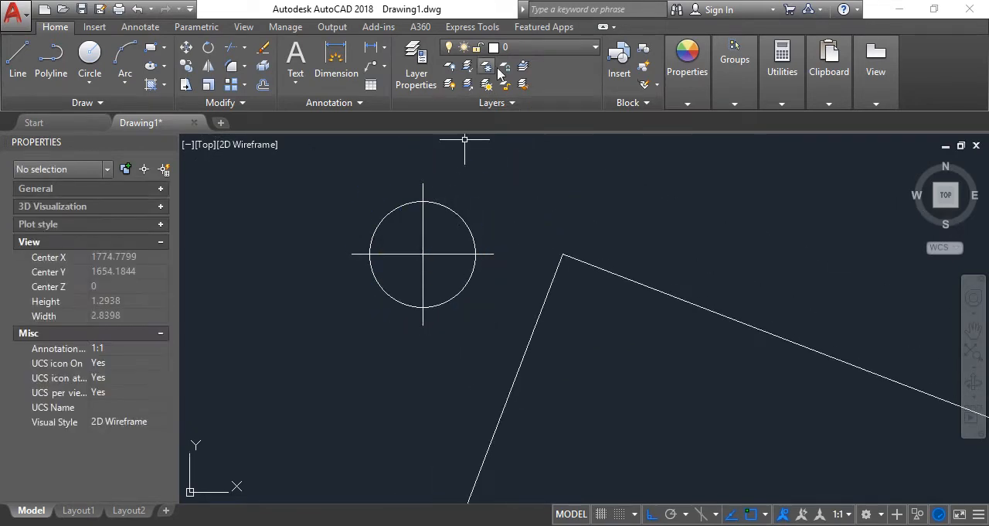
Create a new layer named T-Mojon in the layer manager
click(416, 66)
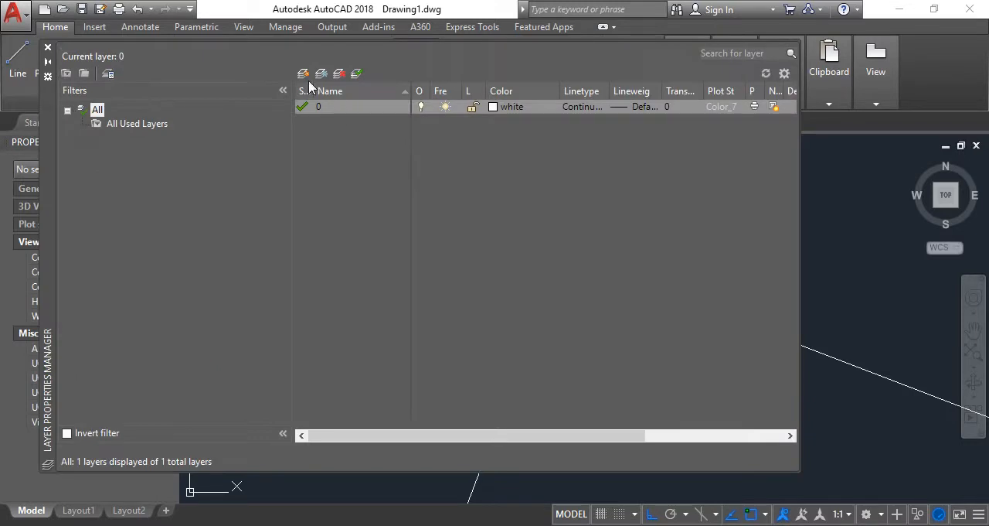
click(303, 73)
text(moj)
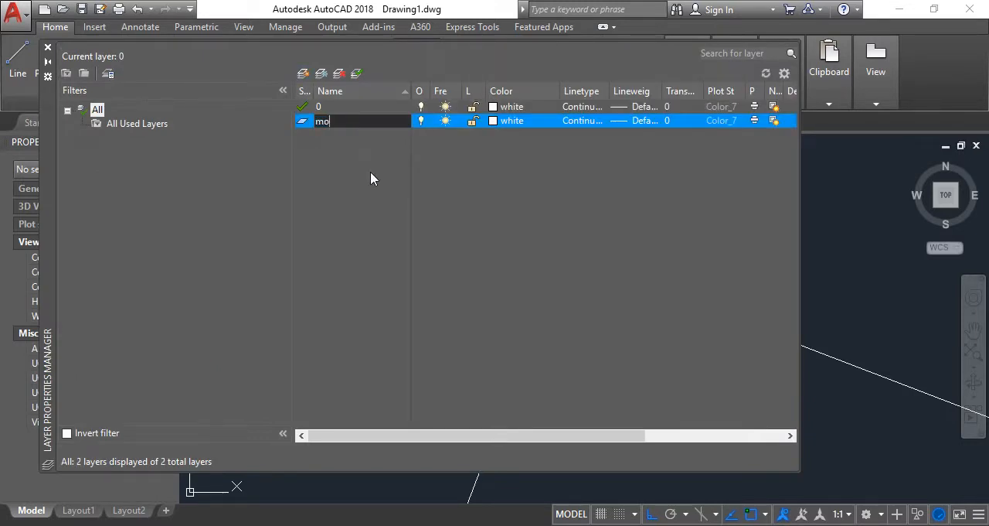
key(BackSpace)
key(BackSpace)
key(BackSpace)
text(T-Mokjon)
key(BackSpace)
key(BackSpace)
key(BackSpace)
key(BackSpace)
text(jon)
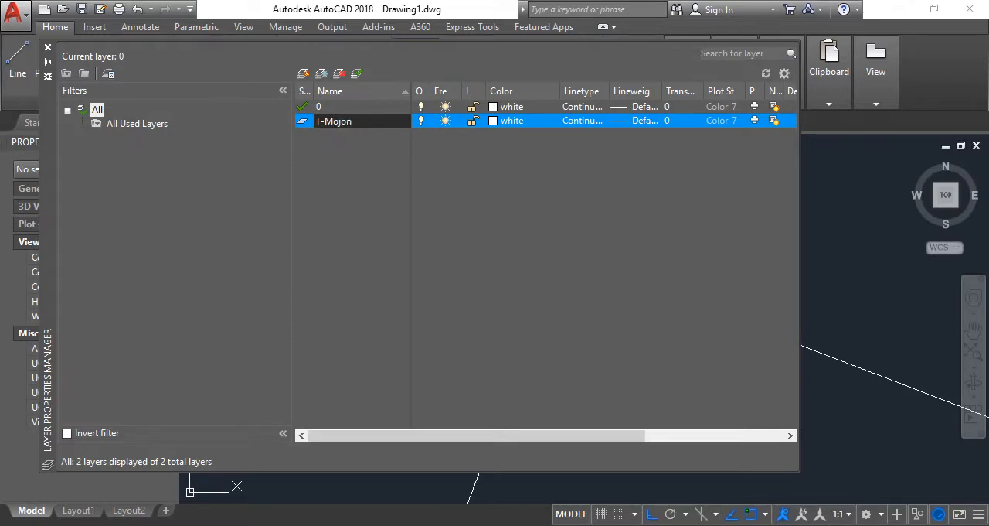
Set the T-Mojon layer's colour to yellow
click(495, 122)
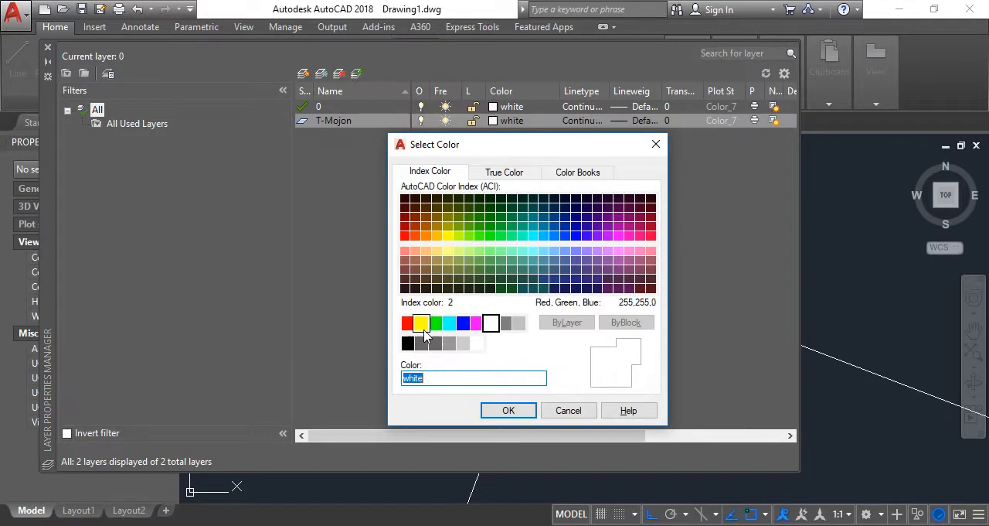
click(424, 329)
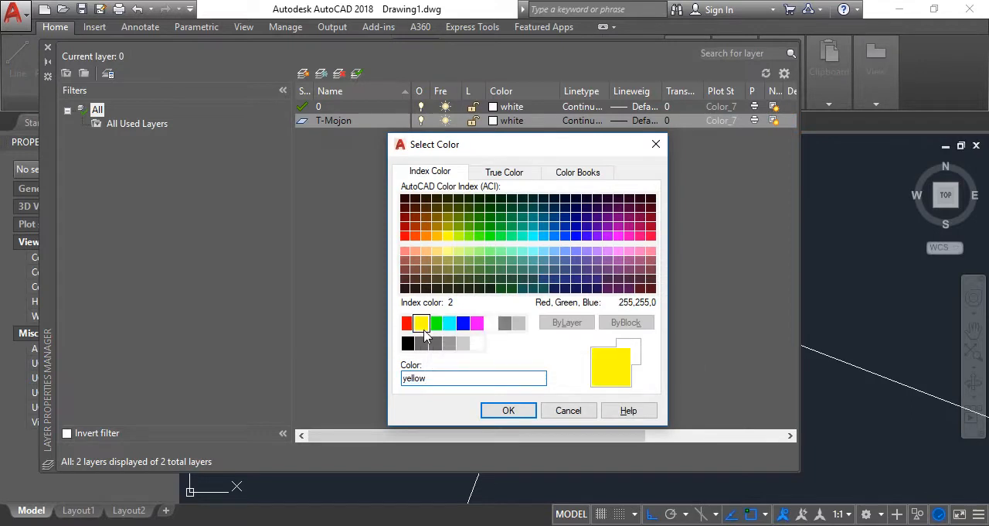
click(503, 411)
Create a new layer named Perimetro and set its colour to magenta
click(303, 74)
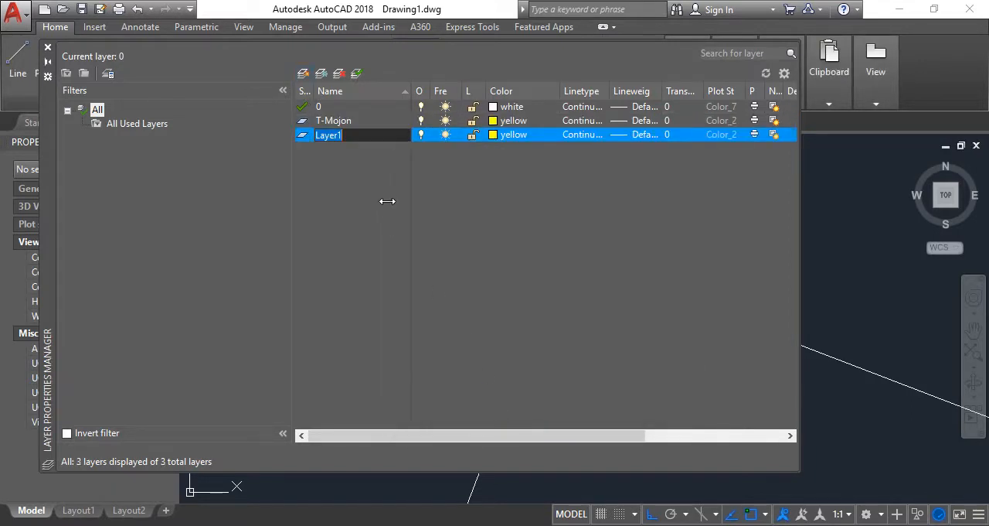
text(Perimetro)
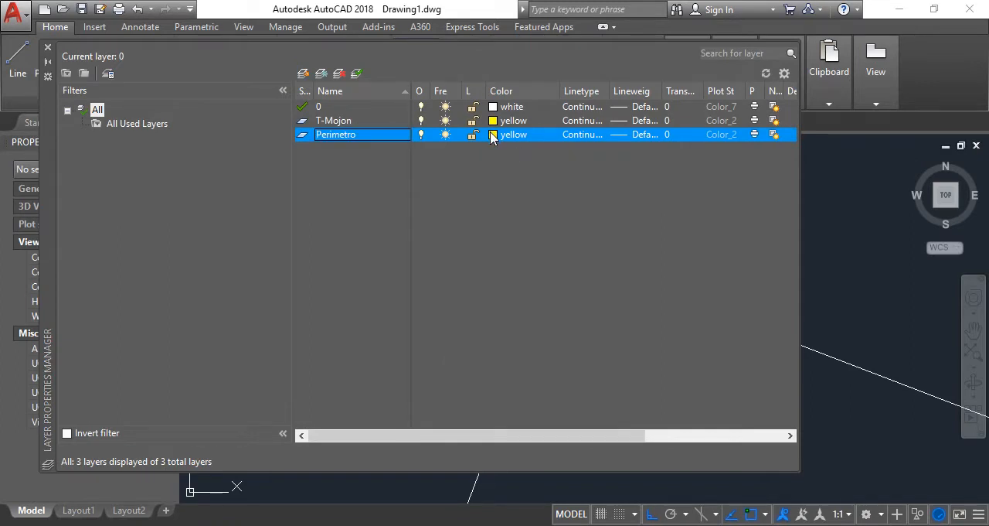
click(498, 135)
click(477, 322)
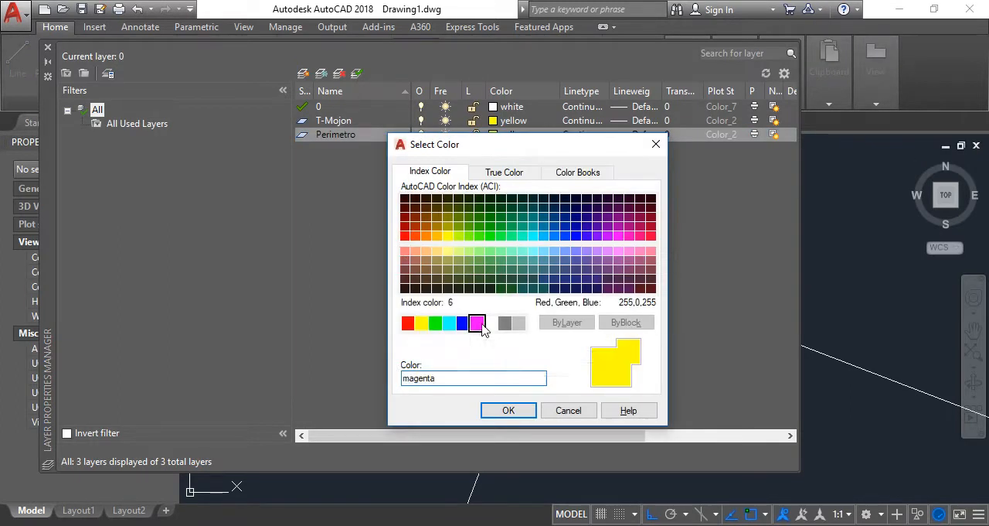
click(504, 408)
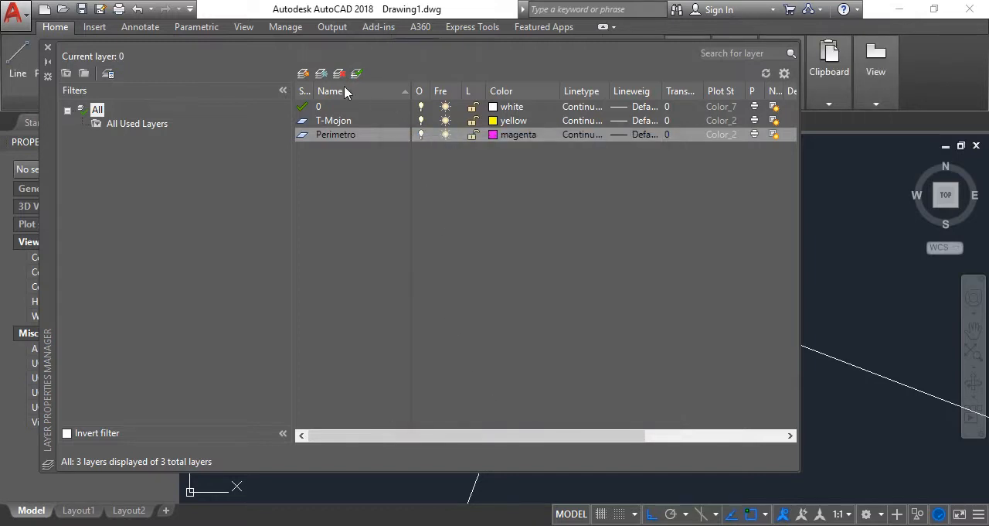
Add another new layer with its default name and make Perimetro the current layer
click(304, 74)
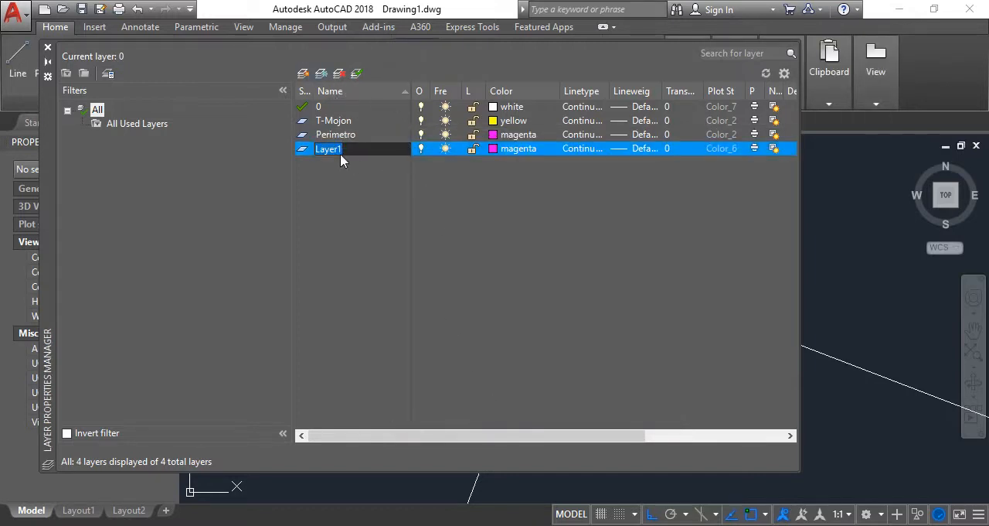
click(319, 134)
double_click(319, 136)
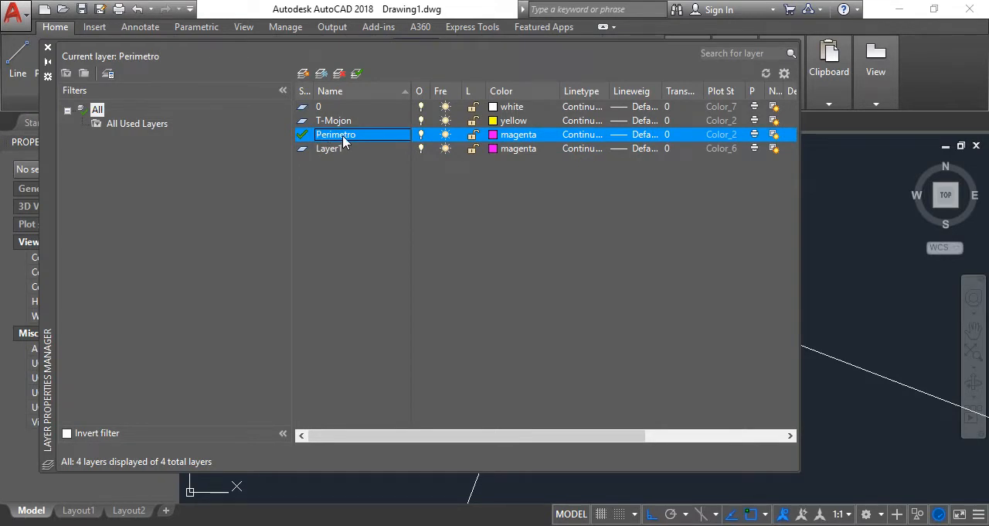
Rename the Perimetro layer as T-Perimetro
right_click(342, 134)
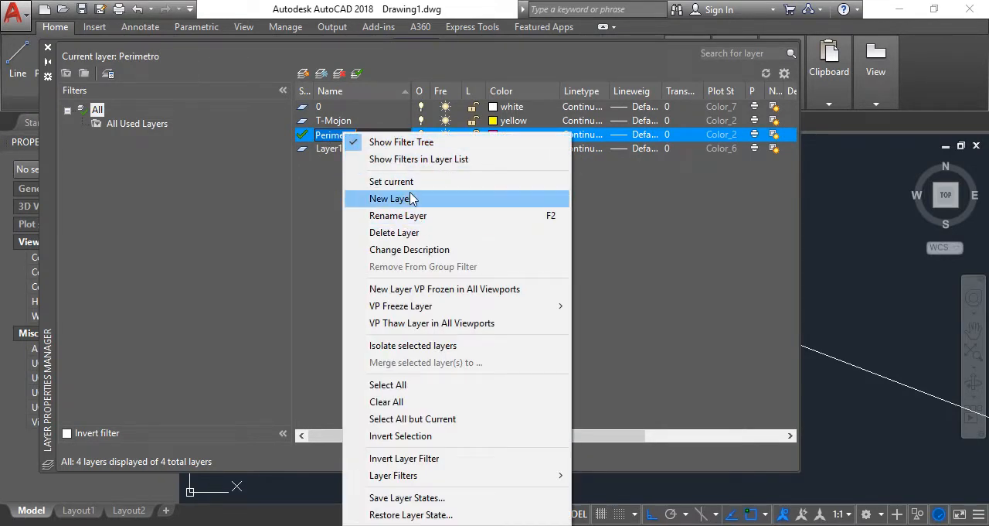
click(421, 215)
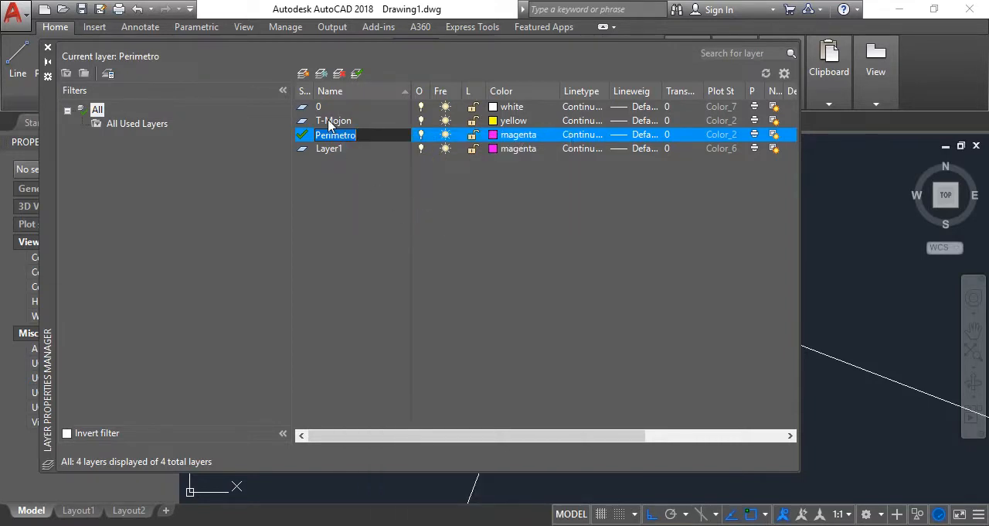
key(Return)
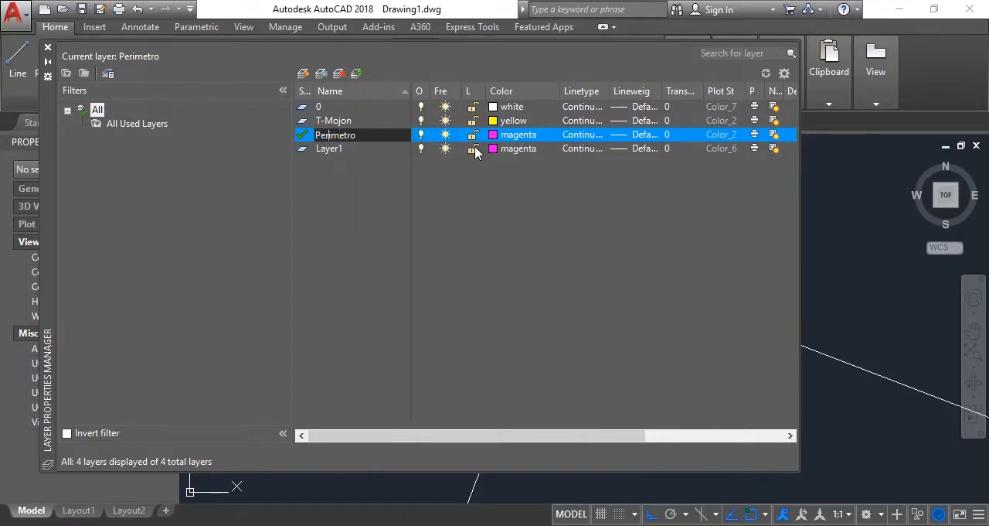
text(T-)
key(Return)
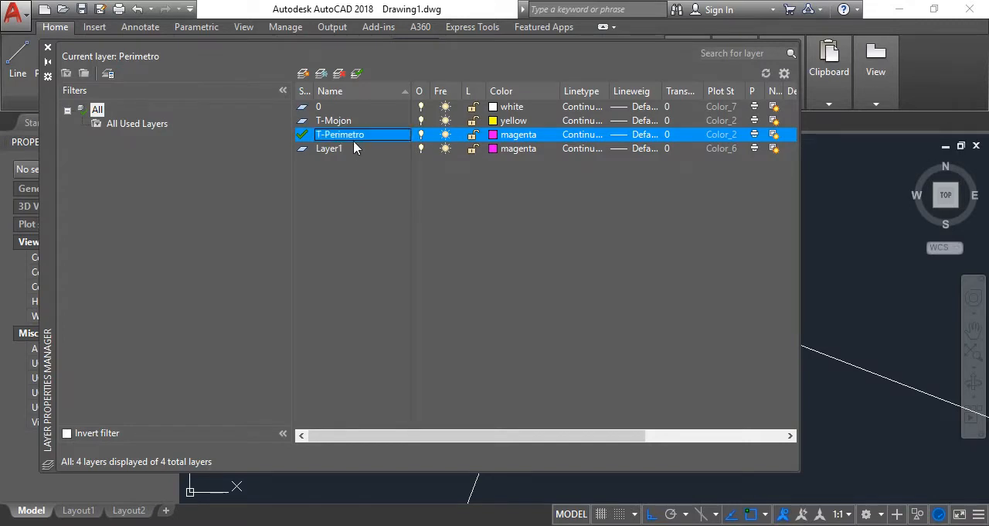
Make the remaining default-named layer current and rename it as T-Niveles
double_click(340, 148)
key(alt+c)
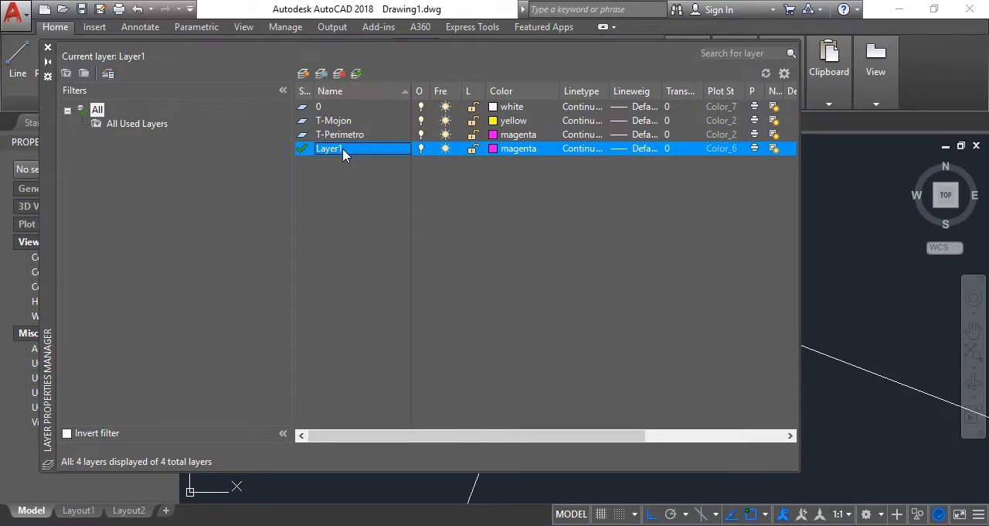
key(Home)
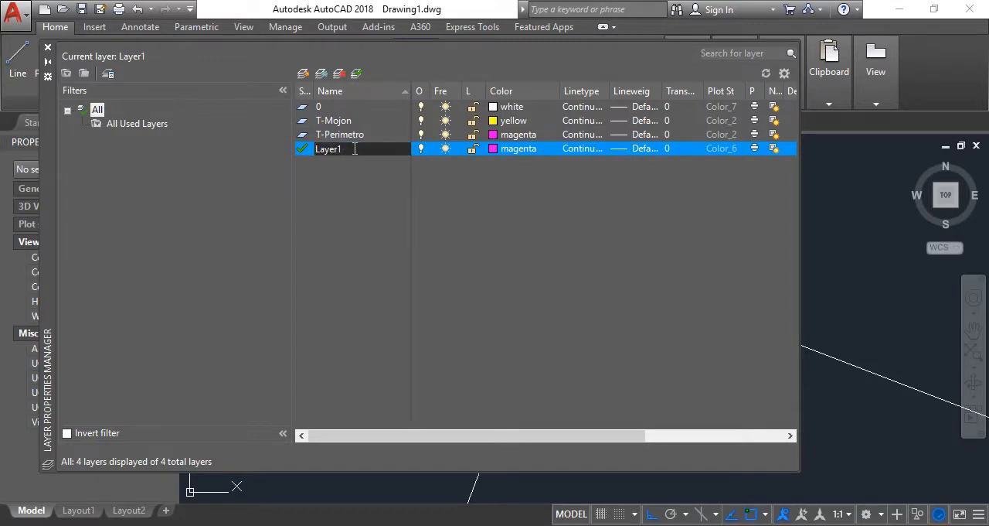
text(T)
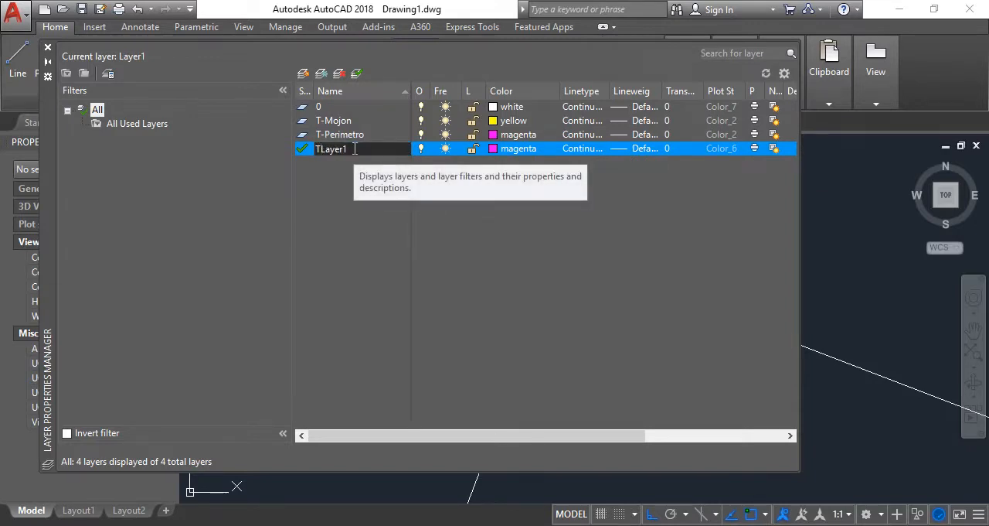
text(-)
text(cURVA)
key(BackSpace)
key(BackSpace)
key(BackSpace)
key(BackSpace)
key(BackSpace)
text(Niveles)
key(Delete)
key(Delete)
key(Delete)
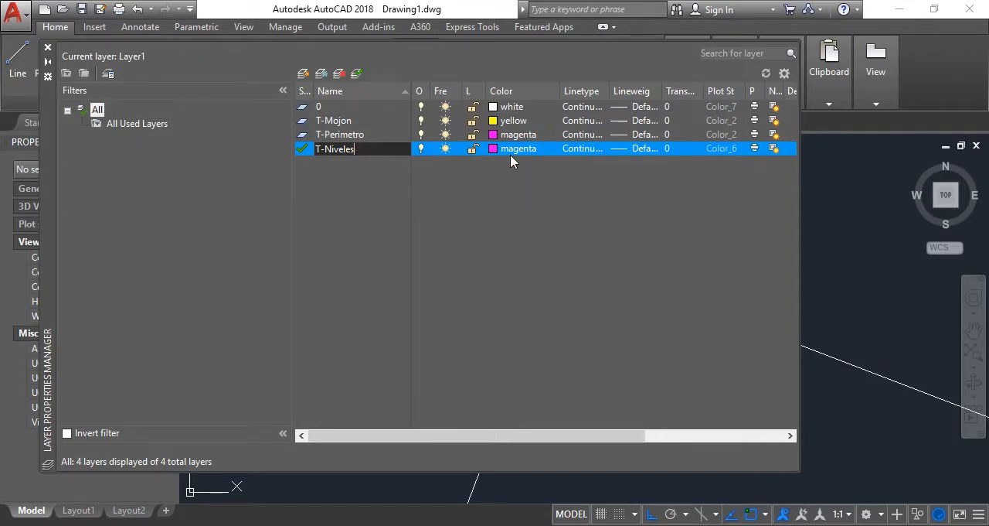
Set the T-Niveles layer's colour to index colour 9 and close the layer manager
click(510, 155)
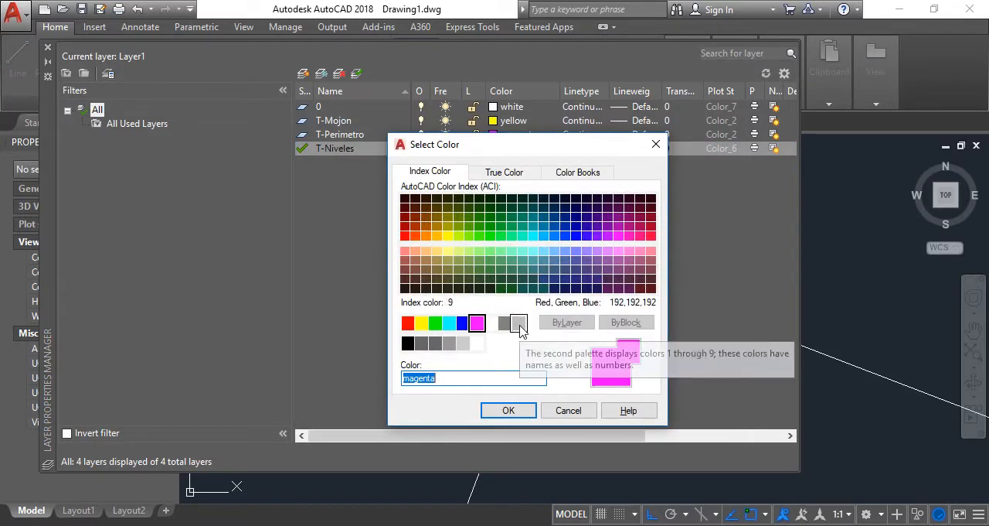
click(518, 323)
click(514, 410)
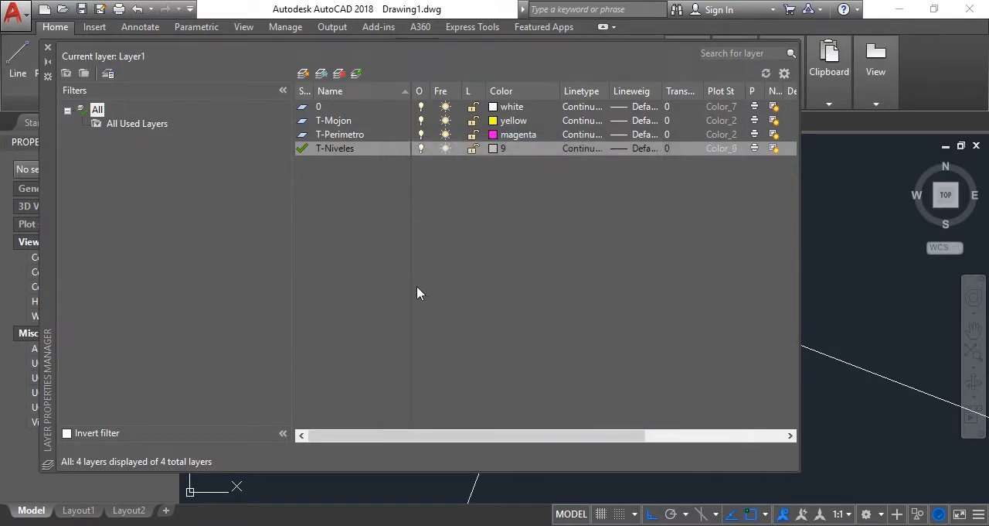
click(48, 48)
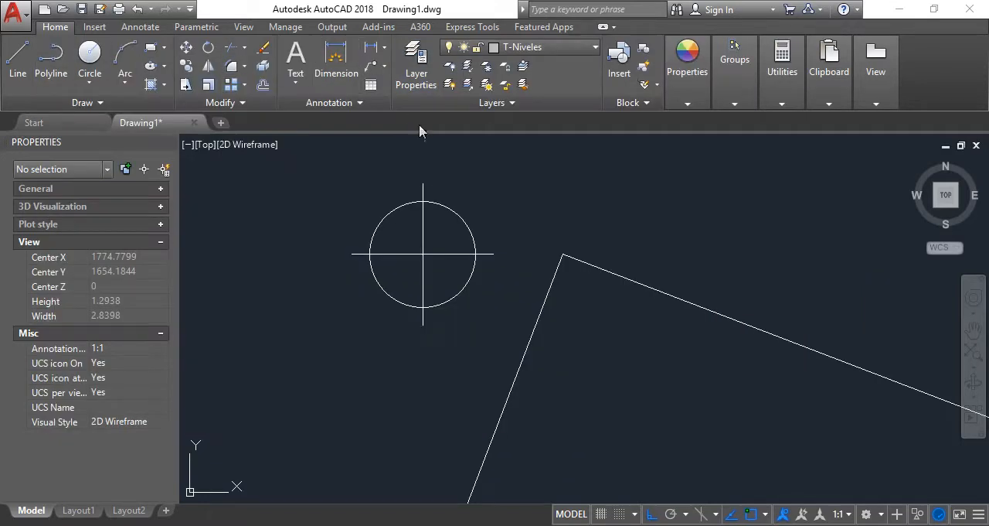
Move the vertex marker's circle and both cross lines to the T-Mojon layer
click(537, 239)
click(351, 261)
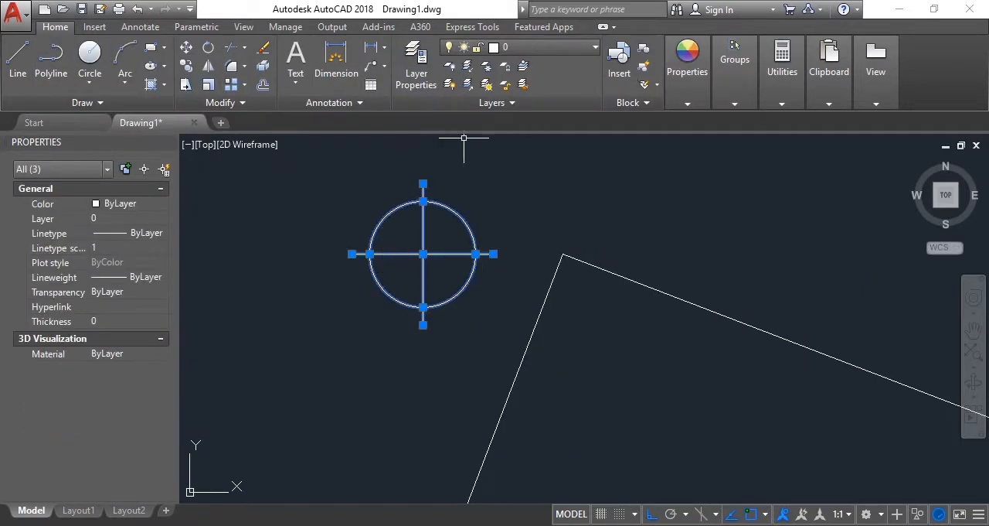
click(541, 48)
click(541, 97)
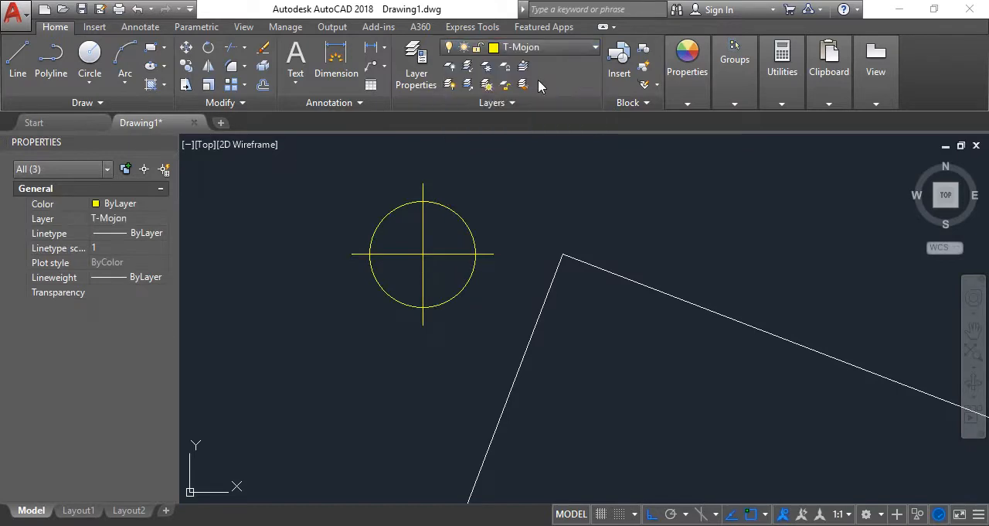
key(Escape)
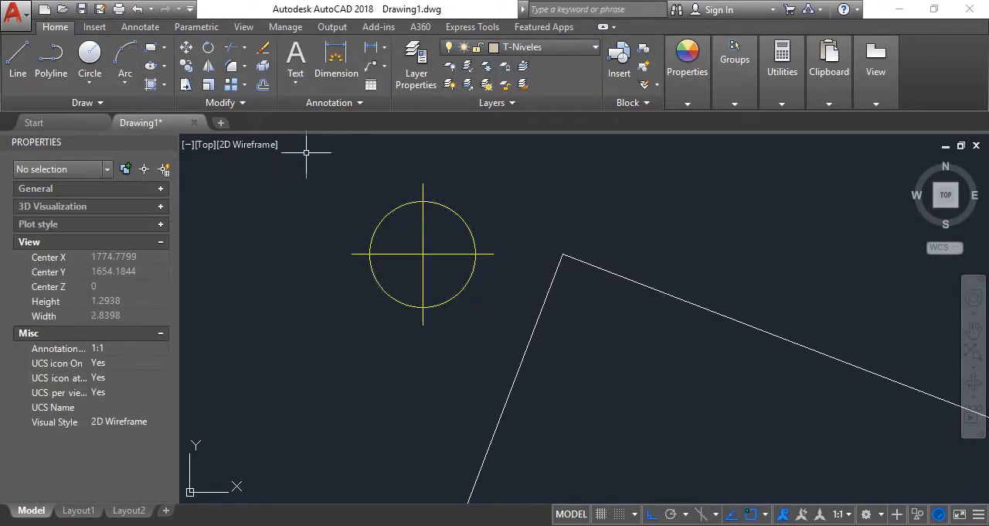
Fill the marker circle's upper-right and lower-left quadrants with a SOLID hatch
click(151, 84)
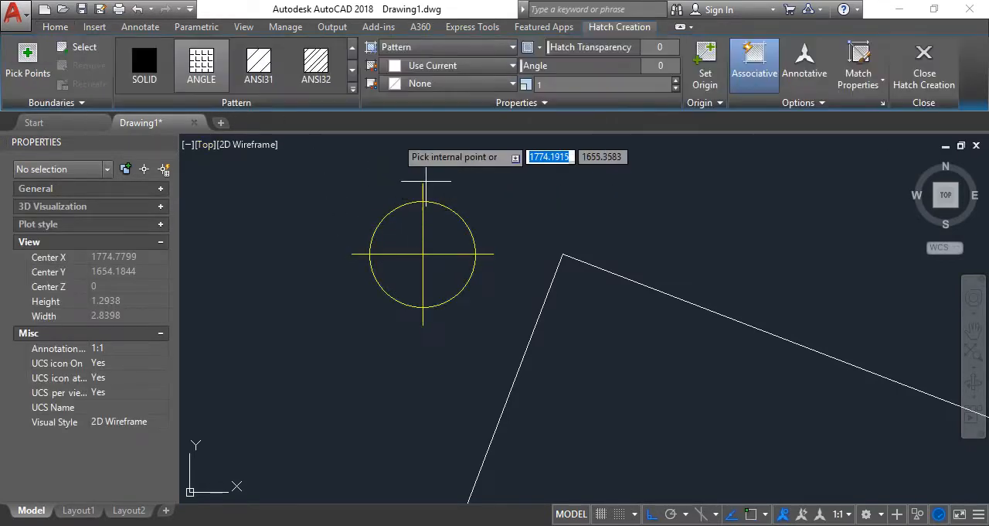
click(144, 64)
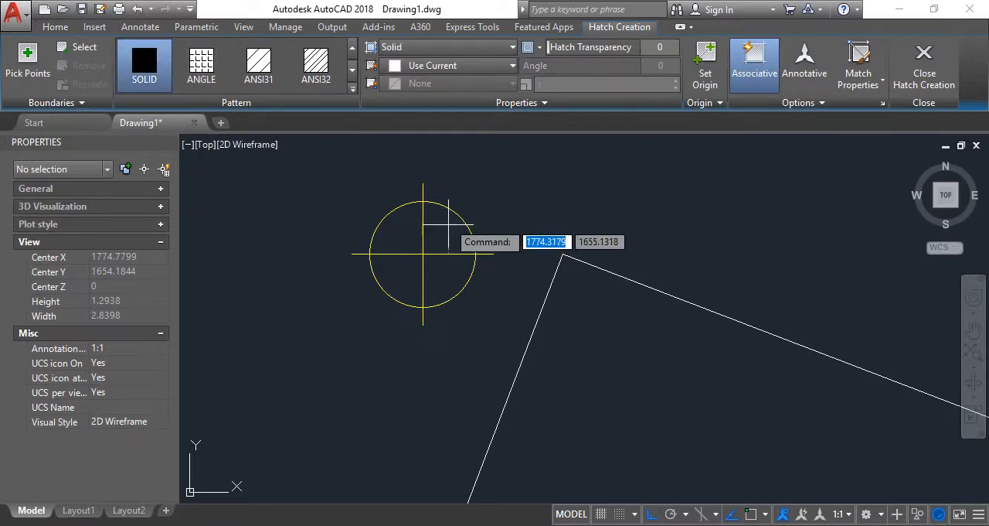
click(448, 226)
click(404, 278)
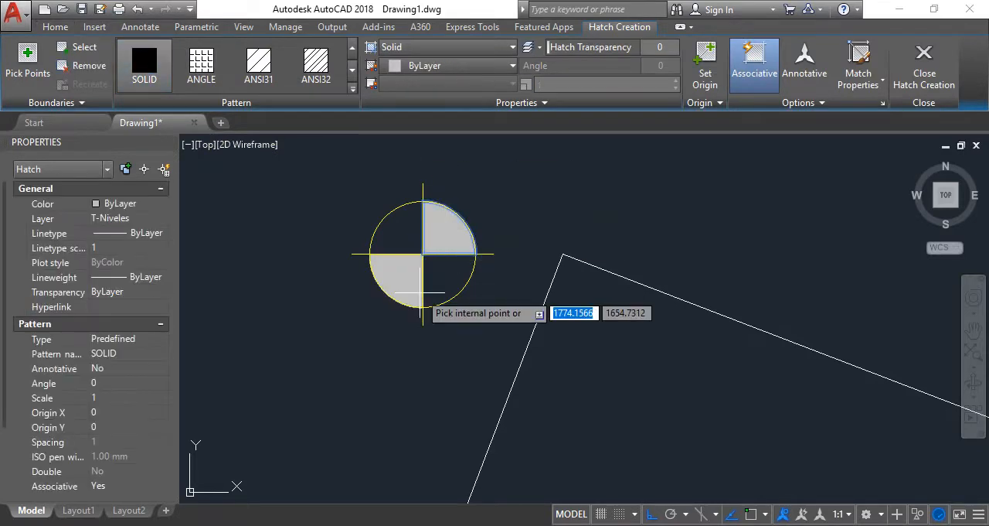
key(Return)
Move the marker's solid hatch to the T-Mojon layer and override its colour with index colour 8
click(449, 231)
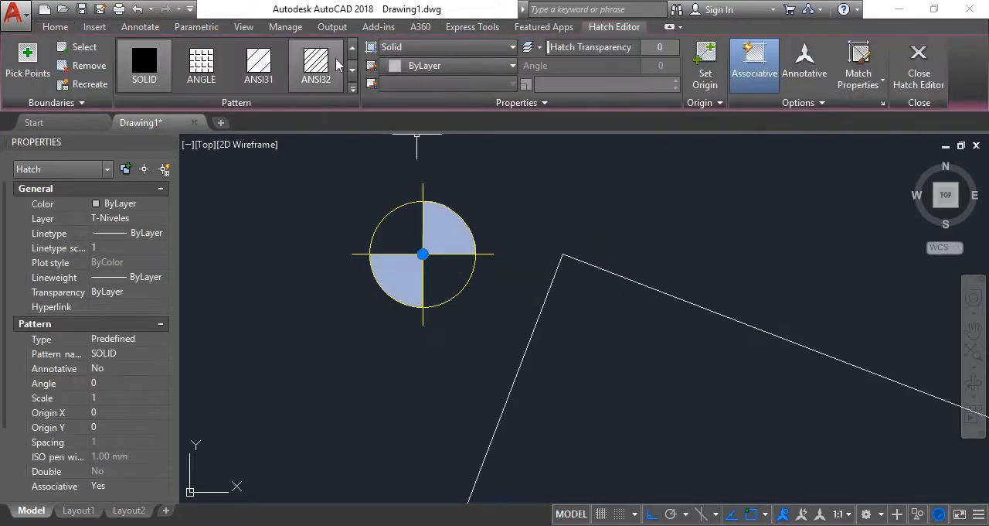
click(68, 28)
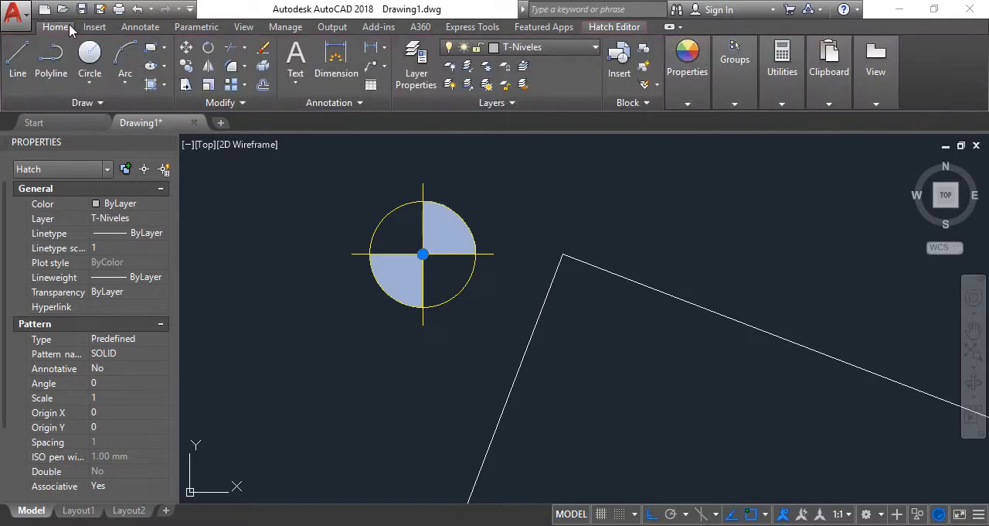
click(564, 47)
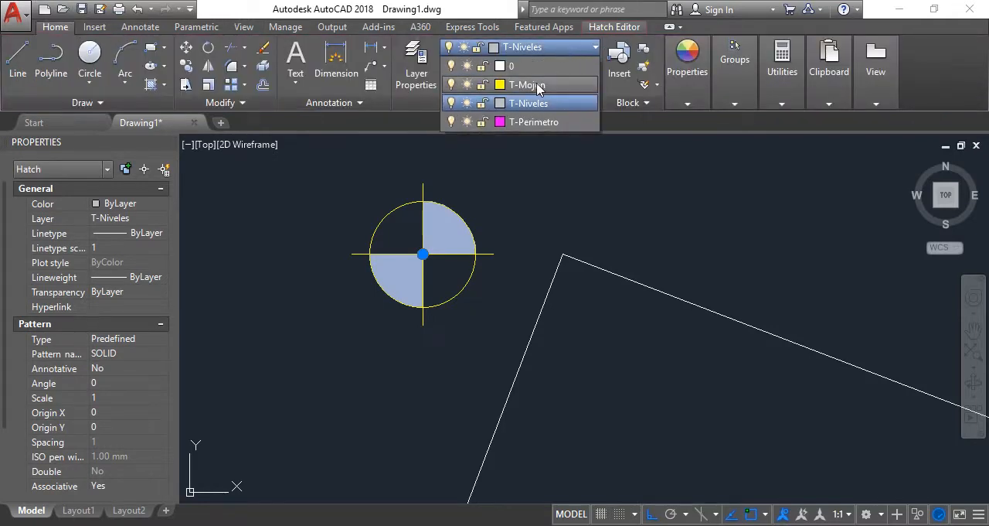
click(539, 85)
click(687, 62)
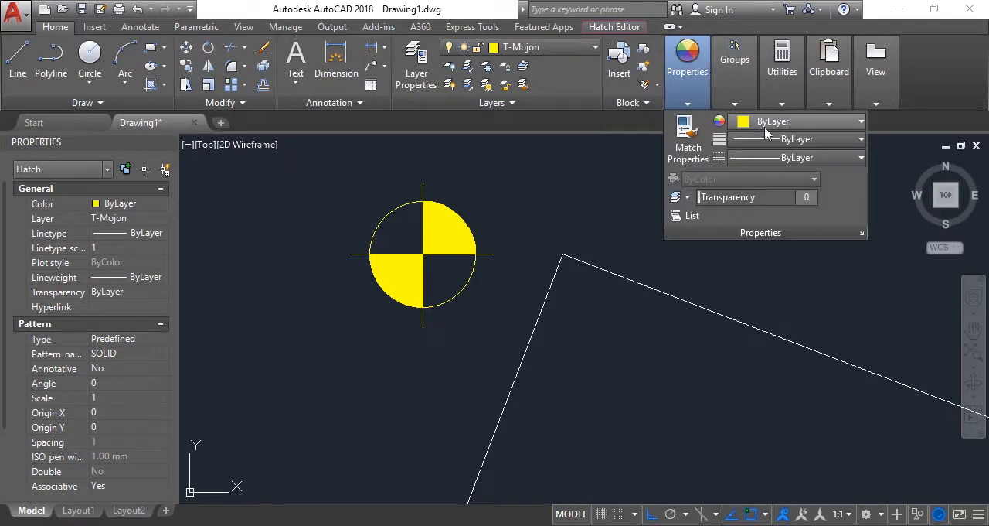
click(782, 123)
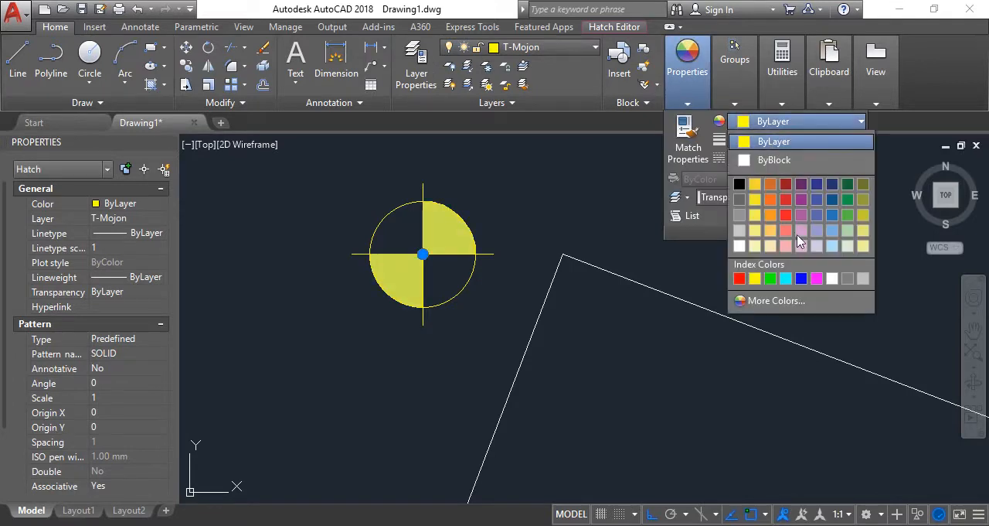
click(848, 278)
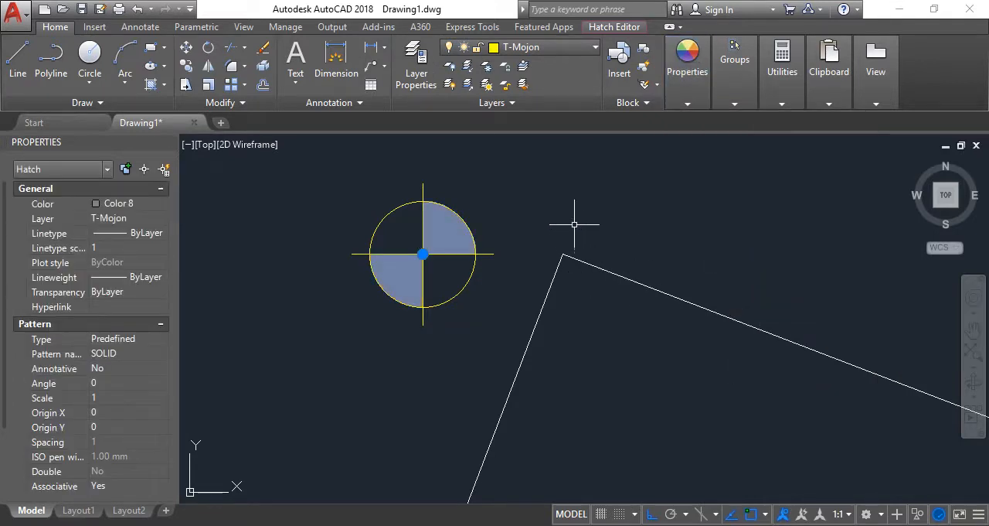
key(Escape)
Select the perimeter's upper side and check whether the outline is made of separate lines
scroll(569, 188, down, 1)
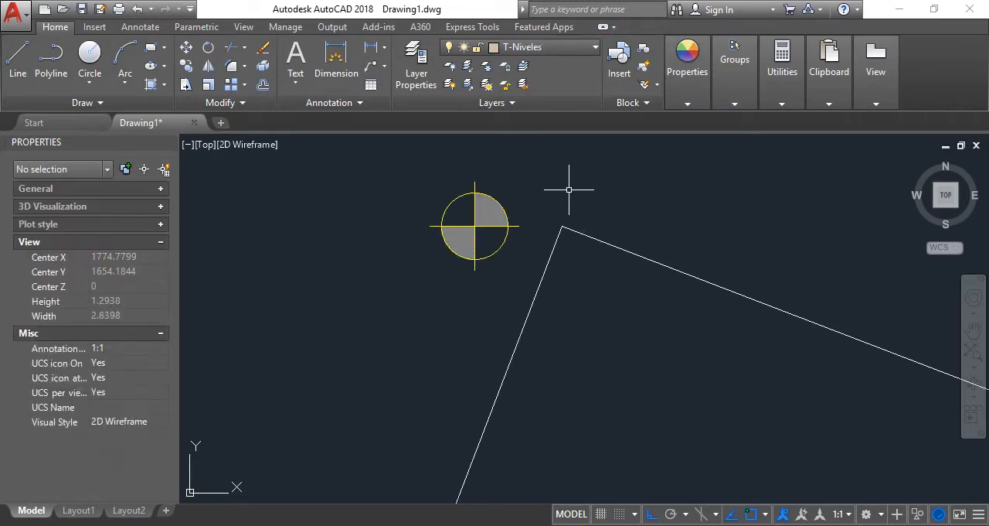
scroll(571, 200, down, 4)
click(621, 269)
click(581, 198)
scroll(584, 199, down, 7)
middle_drag(693, 213, 505, 211)
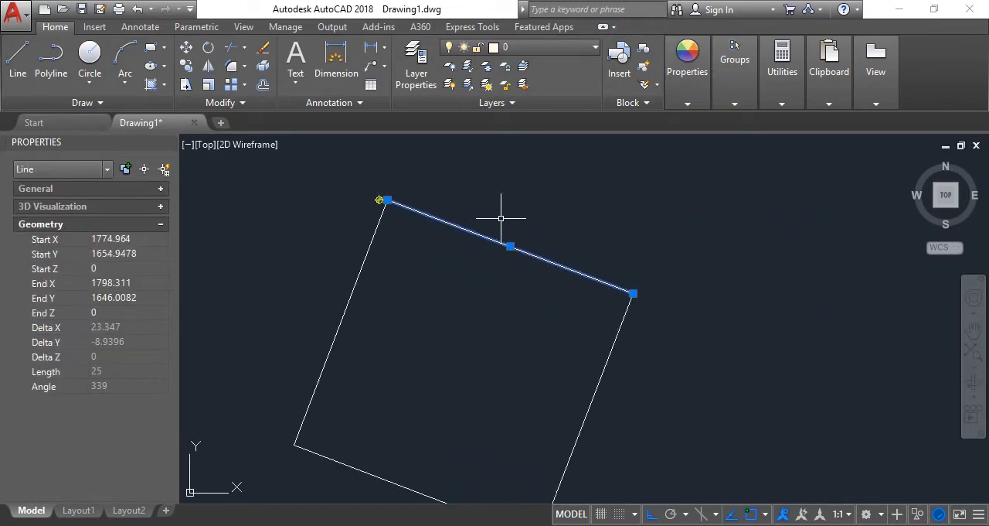
key(Escape)
click(499, 309)
click(462, 194)
scroll(427, 203, down, 2)
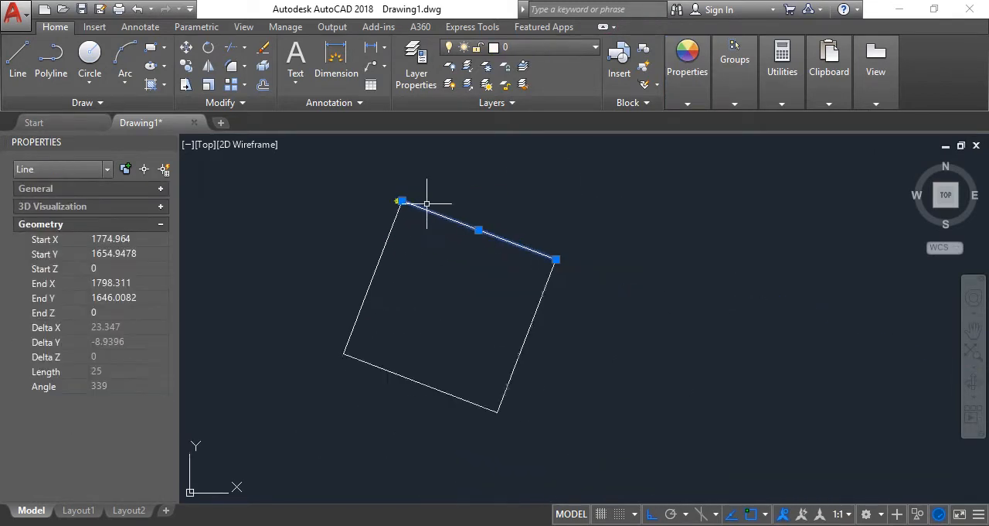
scroll(427, 204, down, 2)
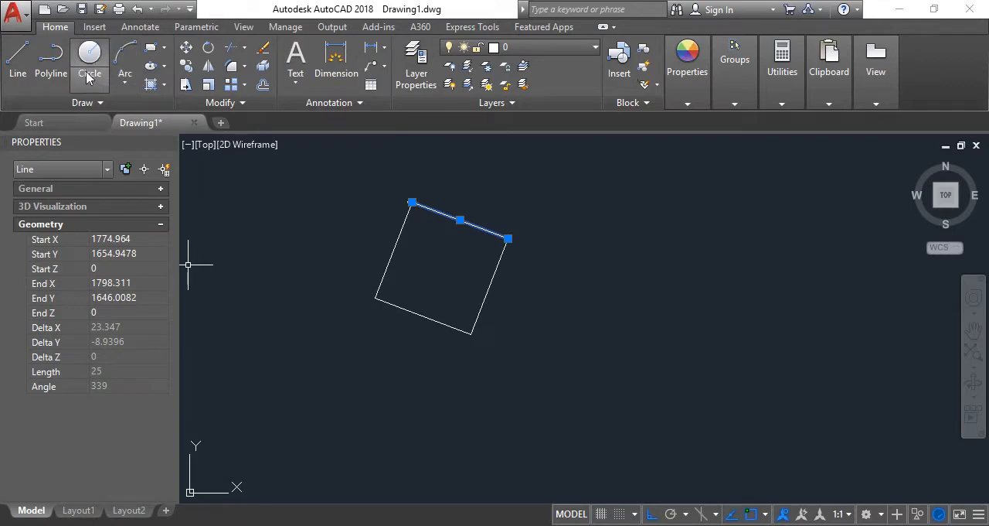
click(49, 68)
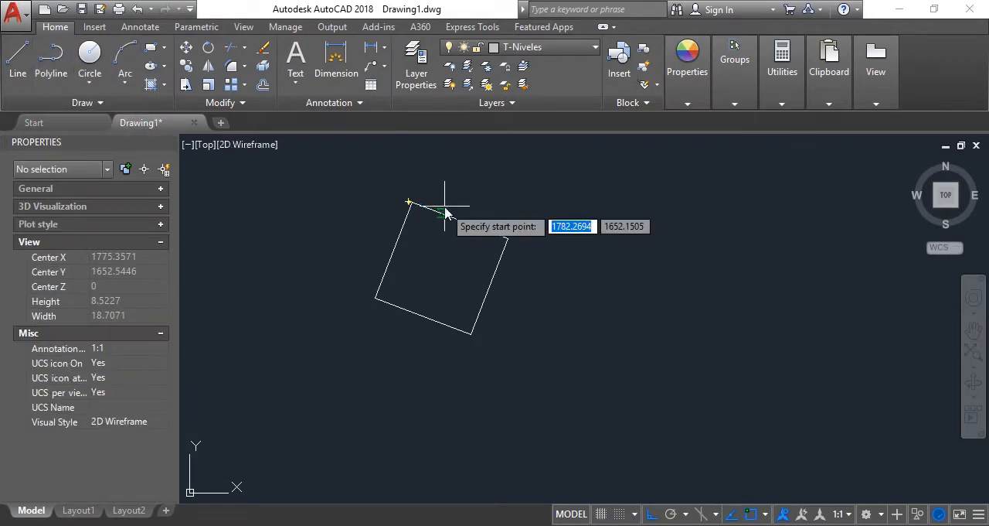
scroll(418, 208, up, 5)
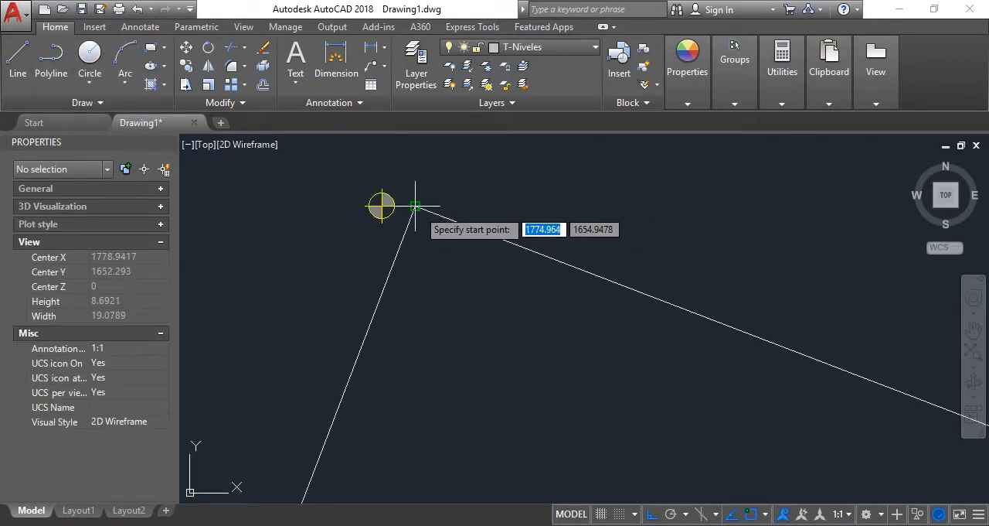
click(416, 206)
scroll(424, 154, down, 5)
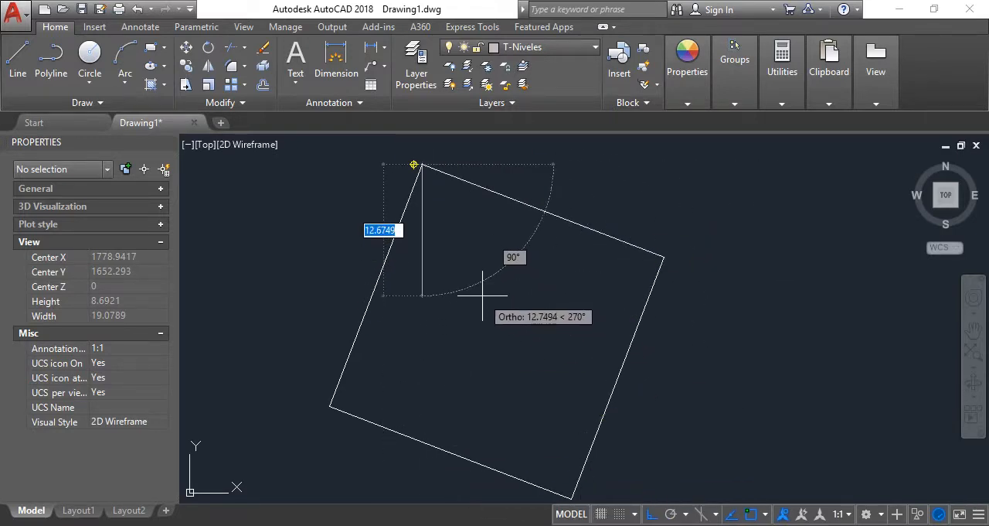
key(Escape)
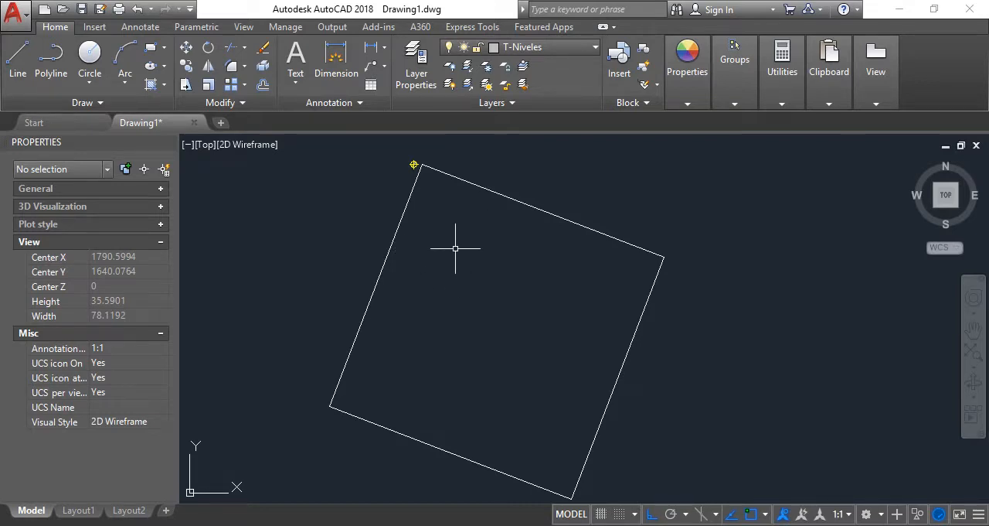
Convert all four perimeter lines to polylines with PEDIT, using the Multiple option and accepting the conversion
scroll(420, 210, down, 3)
scroll(444, 228, up, 3)
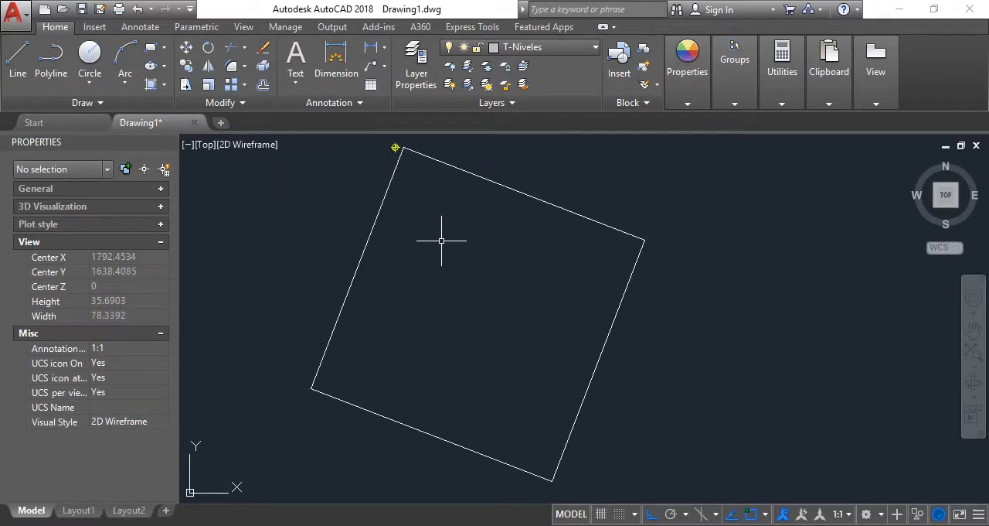
text(PE)
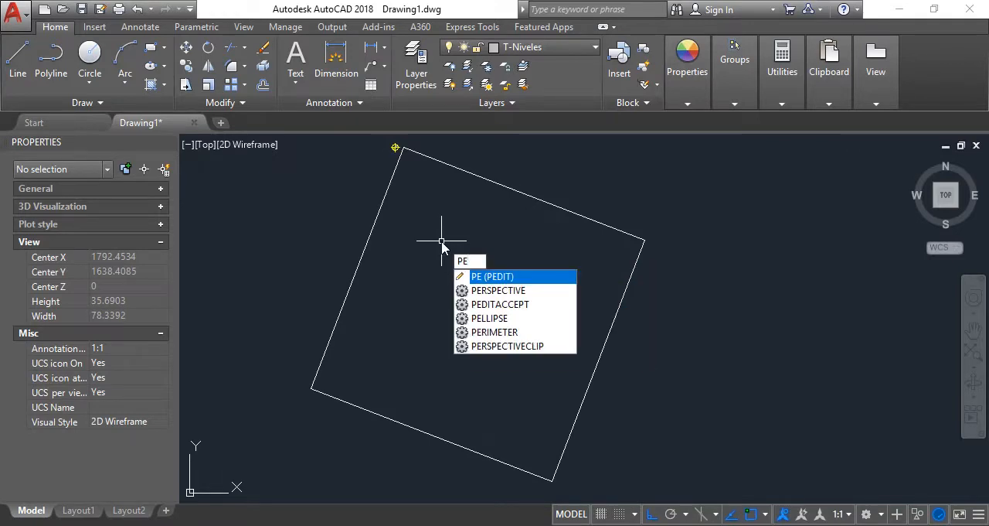
text(DIT)
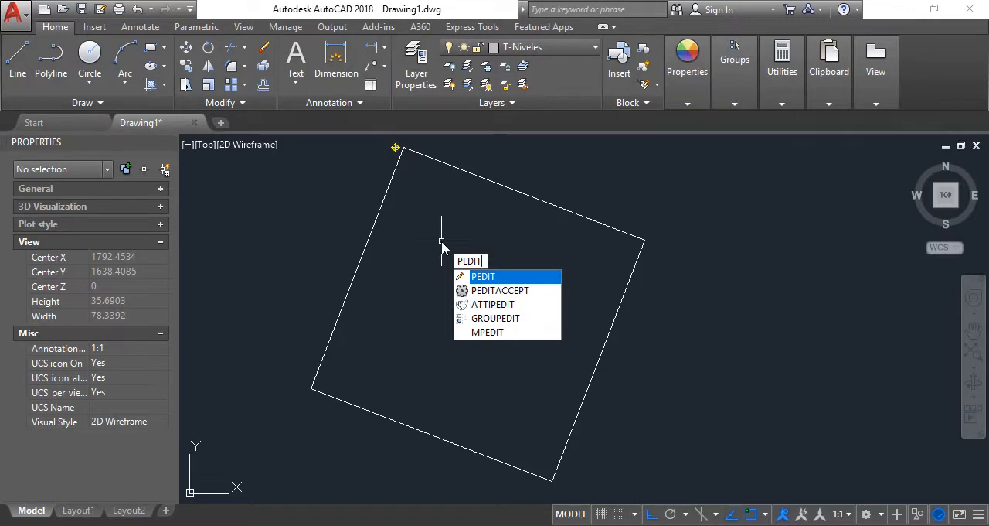
key(Return)
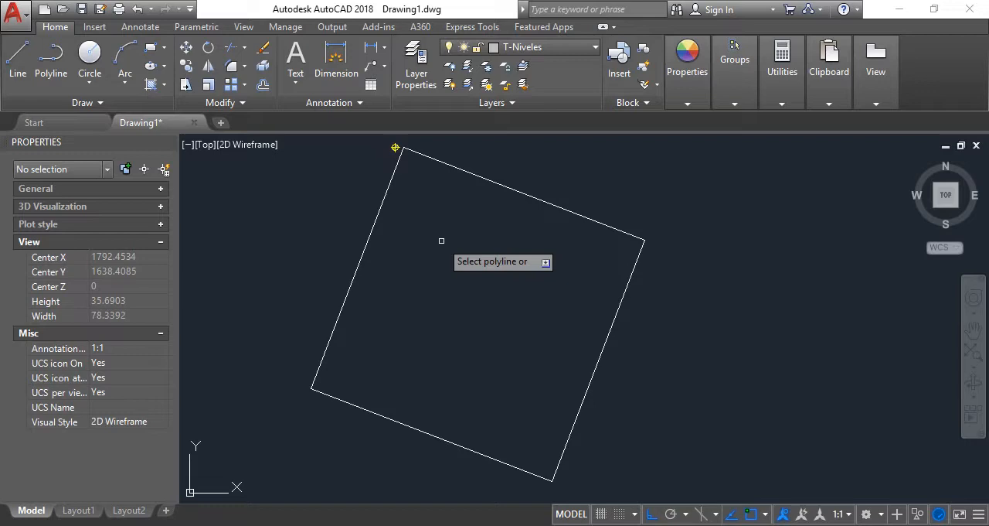
text(m)
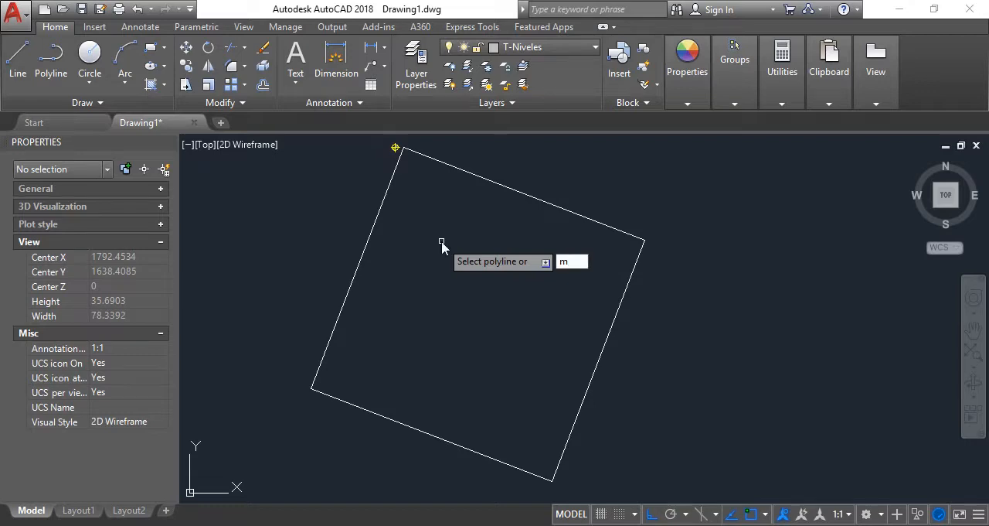
key(Return)
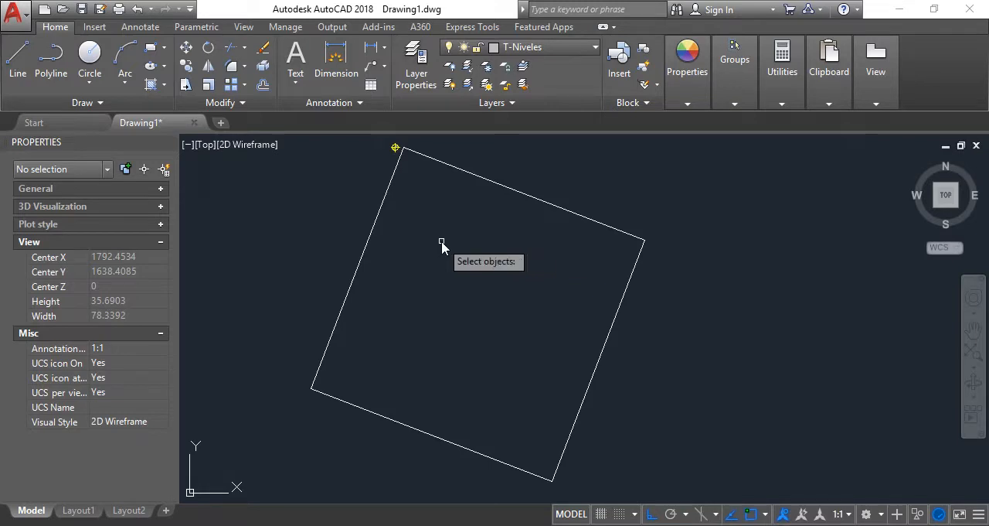
click(646, 396)
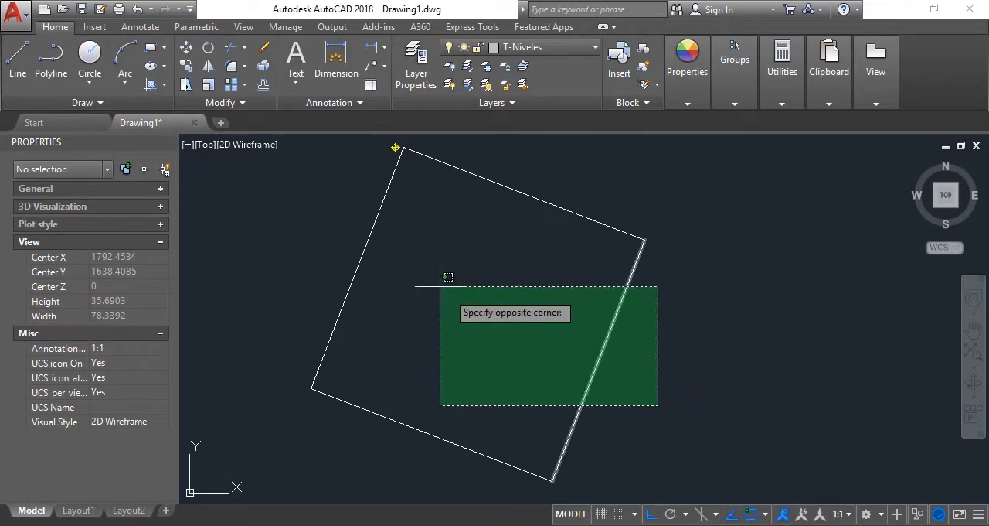
click(335, 187)
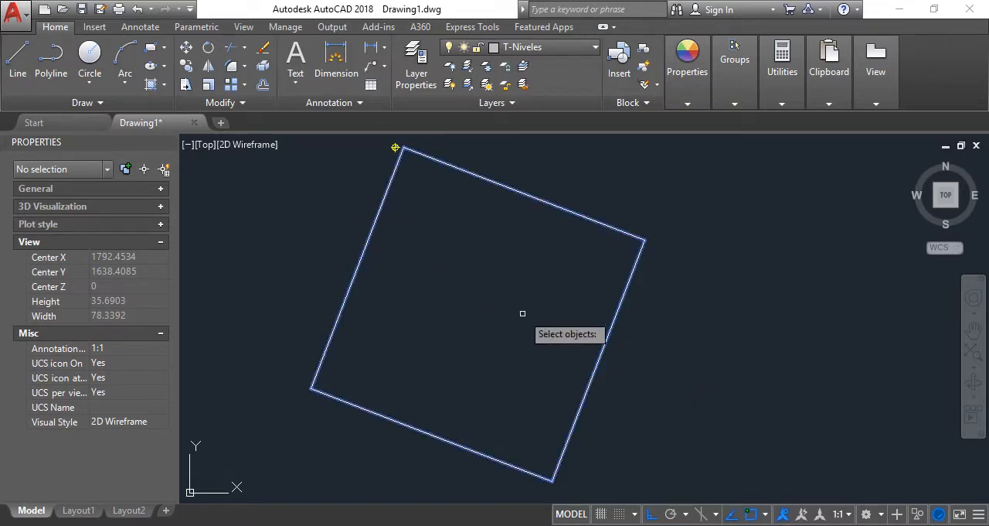
key(Return)
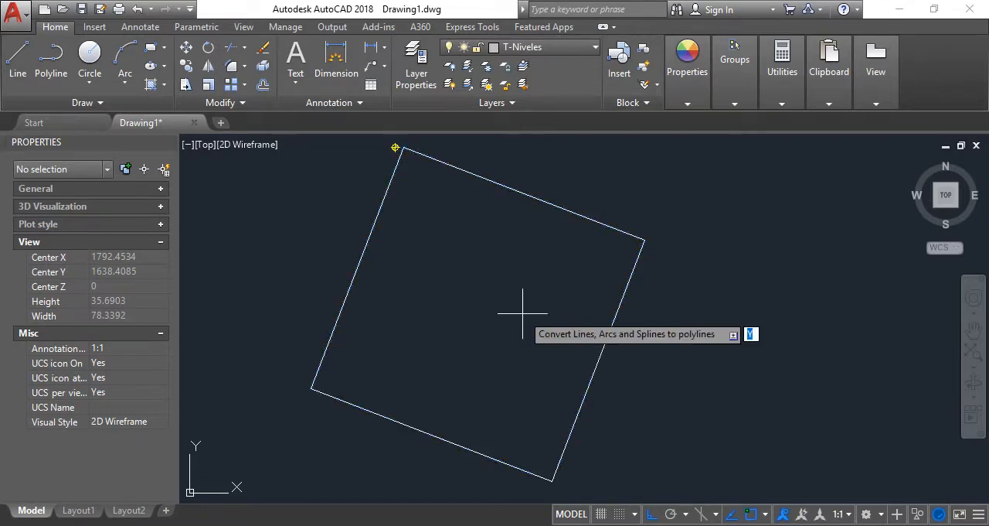
key(Return)
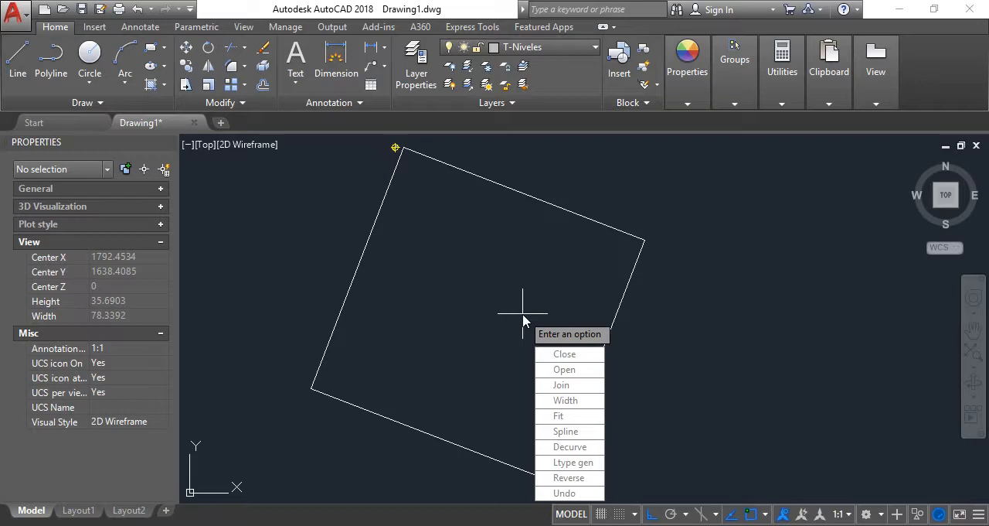
Join the converted perimeter segments into one polyline, accepting the default fuzz distance, and finish PEDIT
text(j)
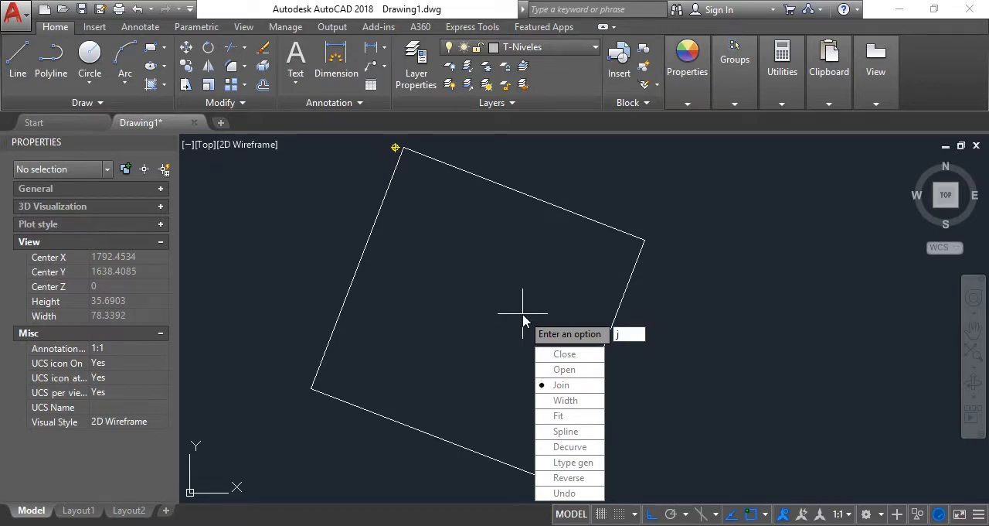
key(Return)
key(Return)
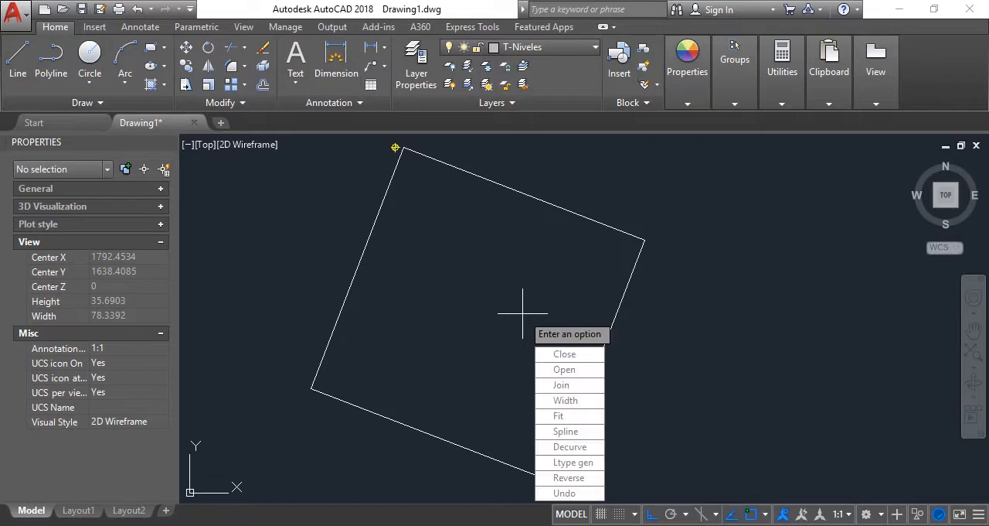
key(Return)
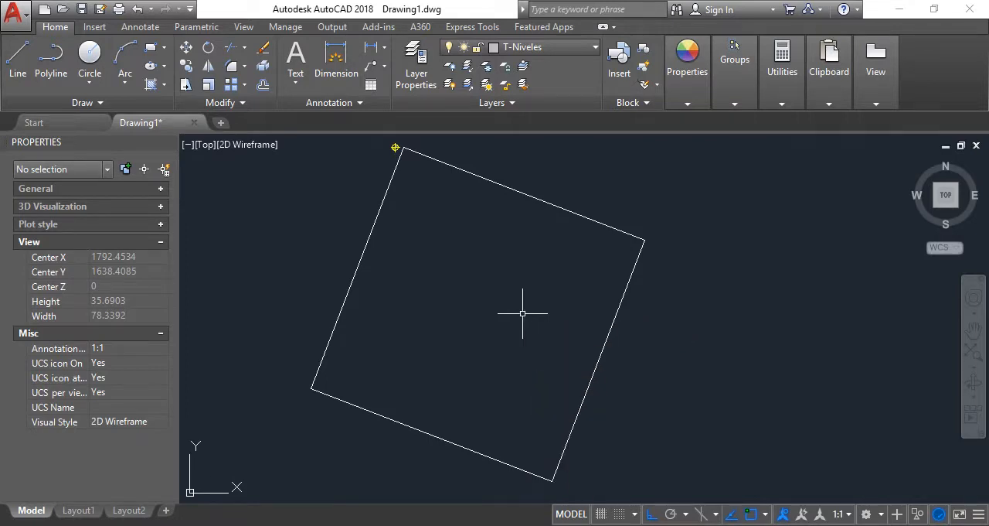
Move the joined perimeter polyline to the T-Perimetro layer
click(611, 237)
click(578, 187)
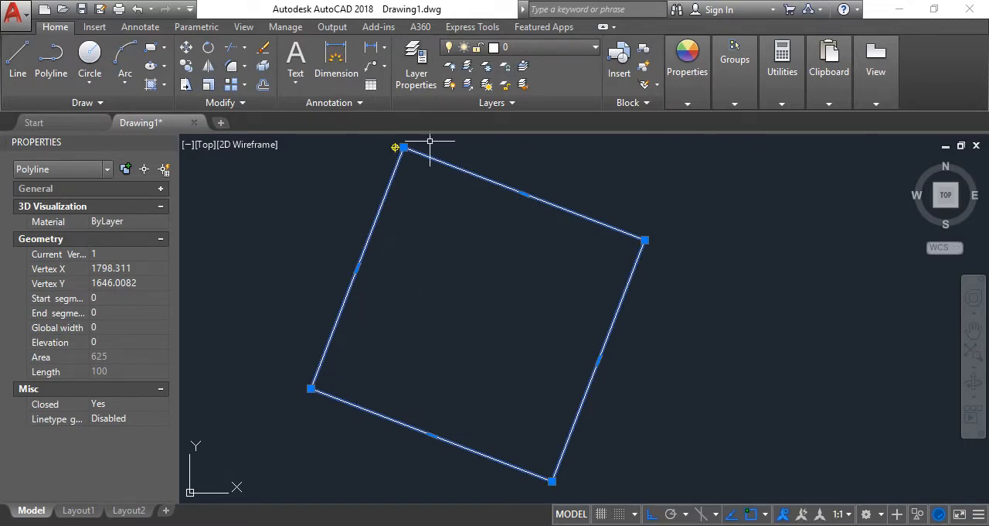
click(528, 48)
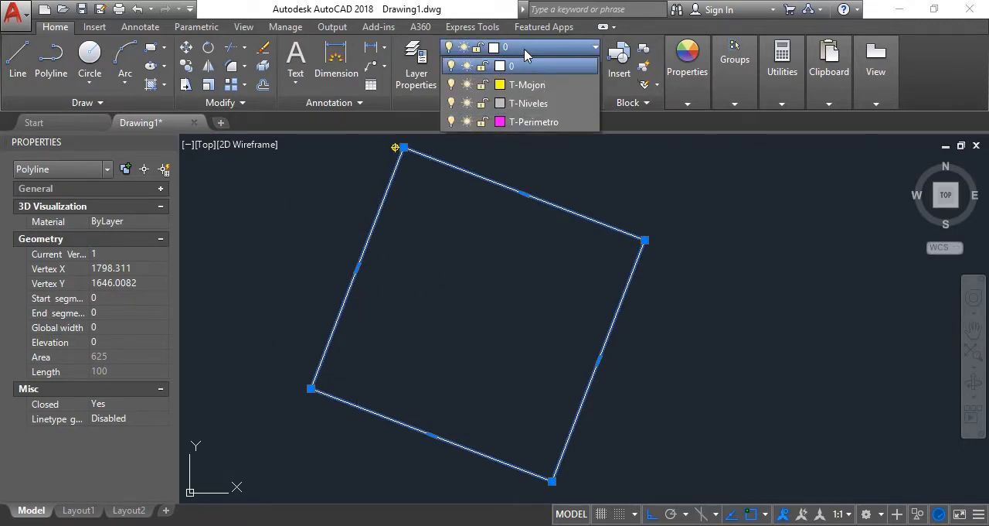
click(533, 122)
key(Escape)
Select the perimeter outline to check its object type and layer, and clear the selection
click(608, 243)
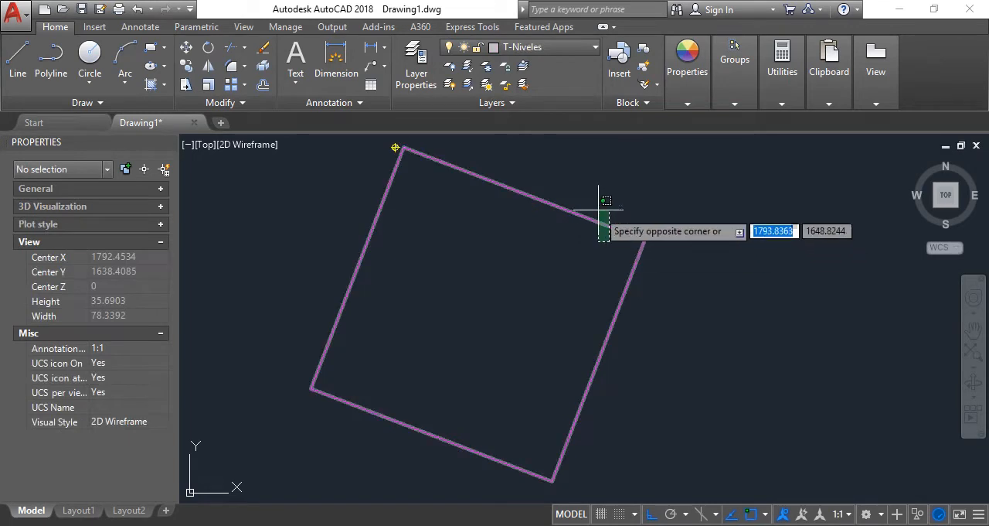
click(596, 208)
click(585, 198)
click(588, 215)
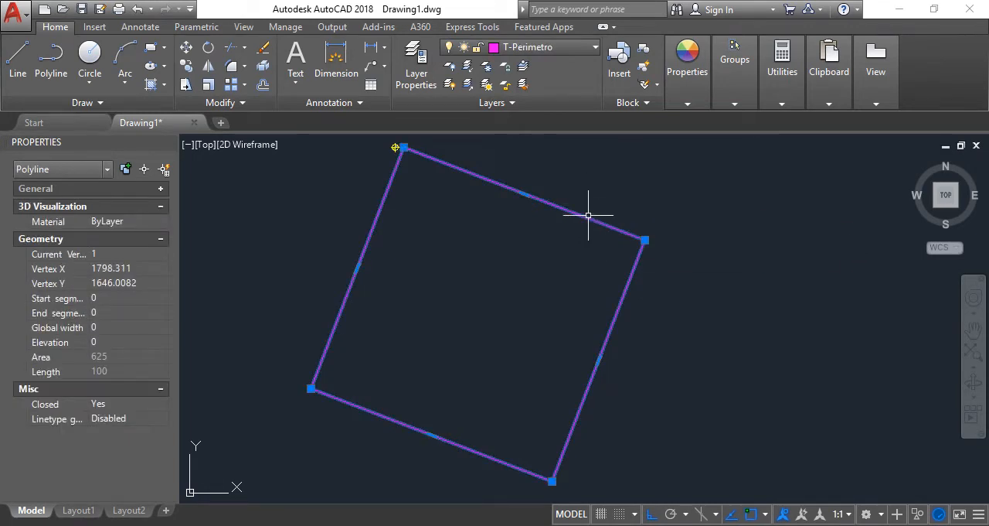
key(Escape)
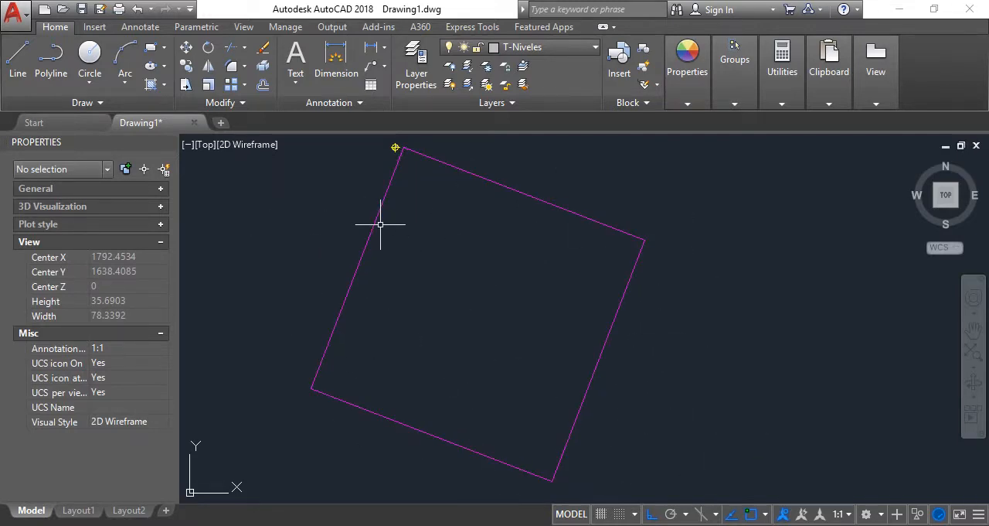
Check the vertex marker's layer and make T-Mojon the current layer
scroll(399, 136, up, 10)
click(387, 301)
click(360, 273)
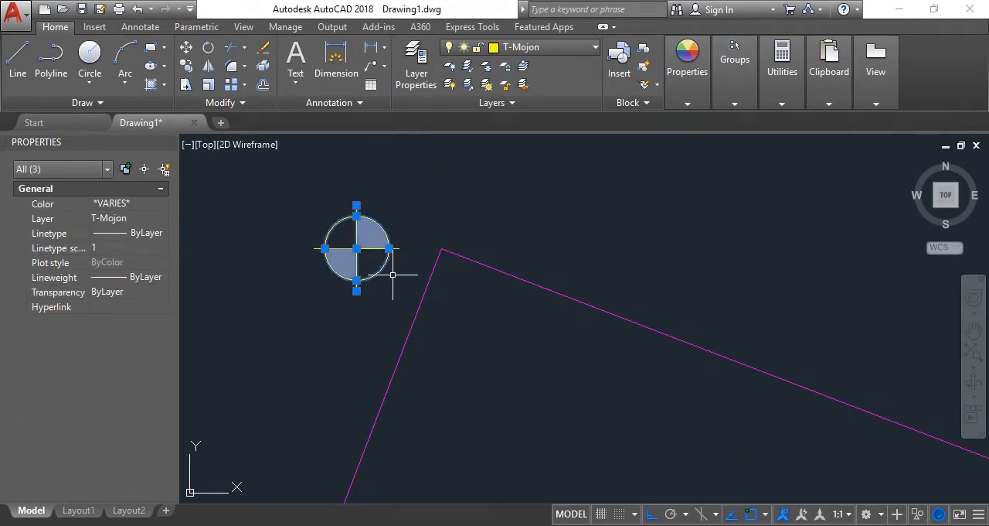
key(Escape)
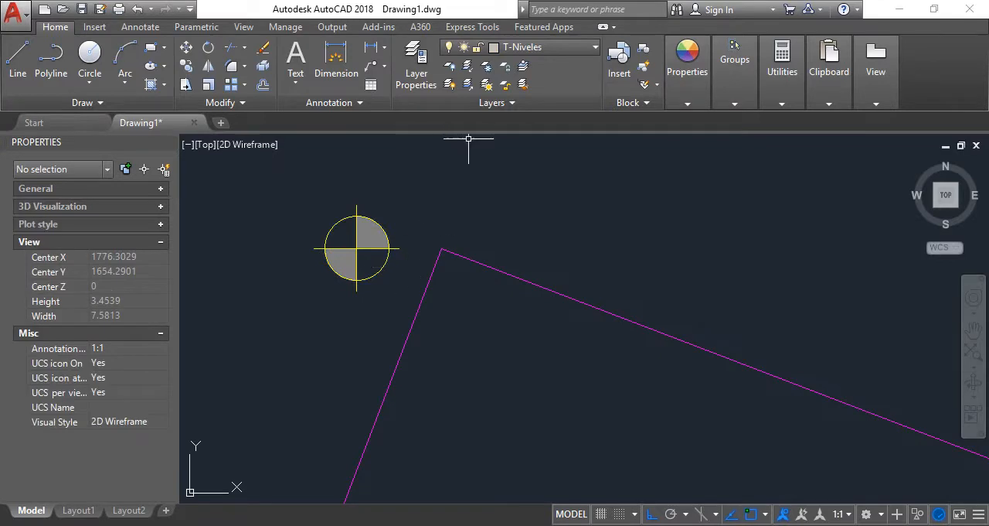
click(546, 47)
click(529, 91)
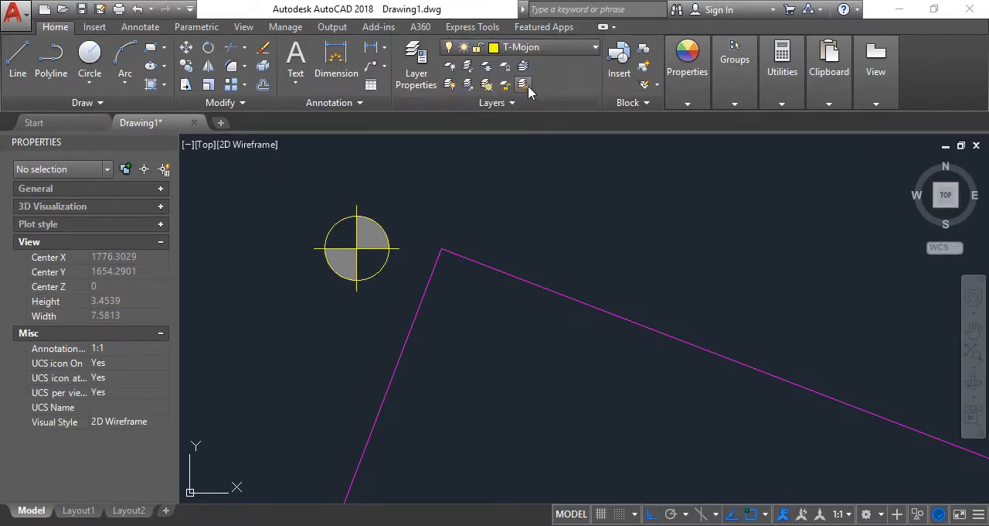
Define the marker's circle, cross lines and hatch as a block named mojon 1, with its base point at the circle's centre
click(644, 50)
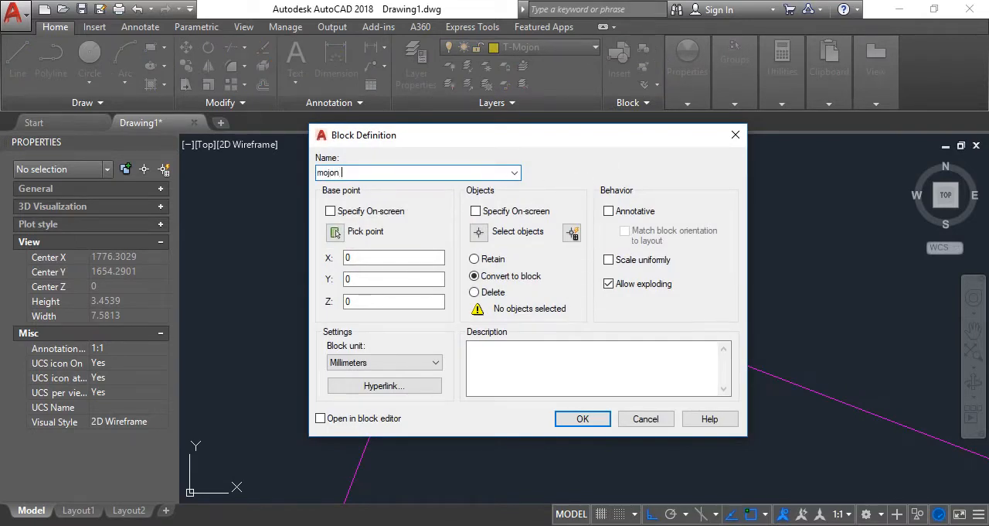
click(478, 232)
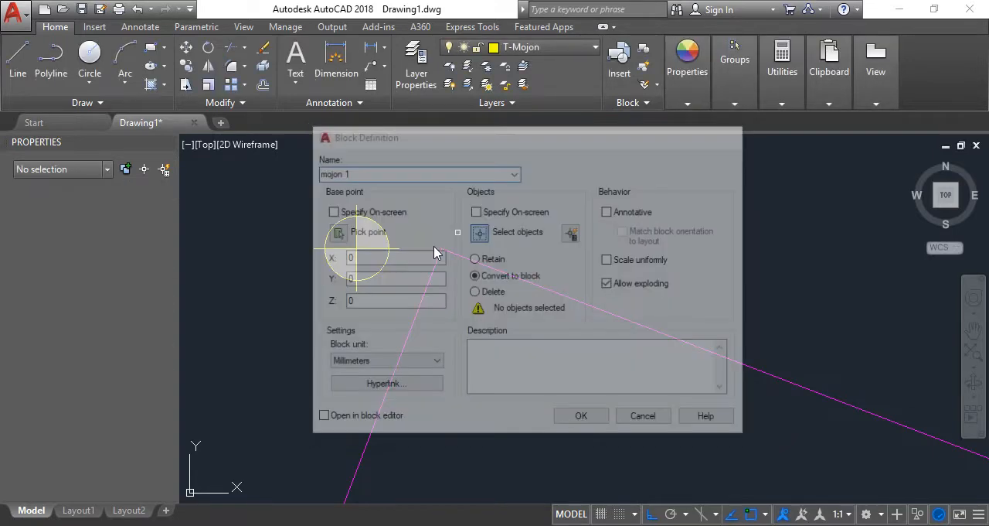
key(Return)
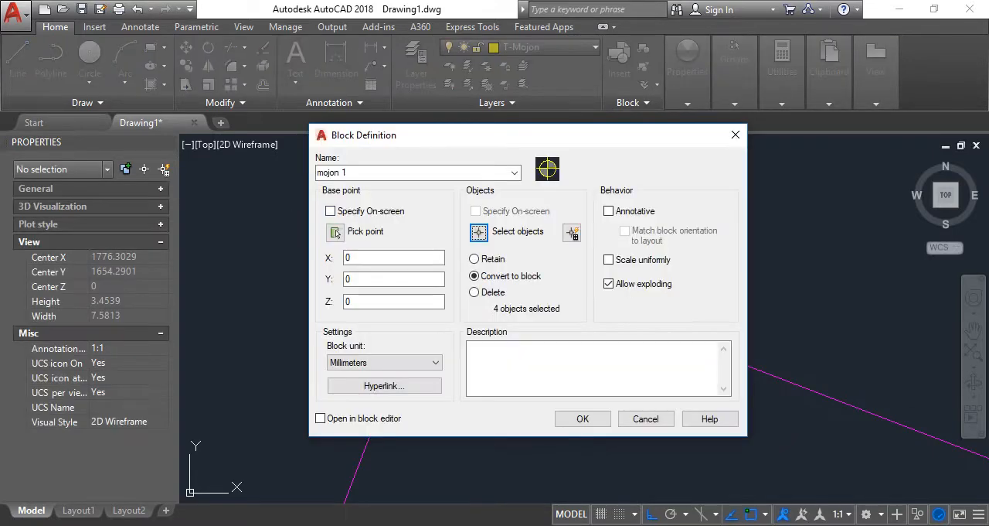
click(471, 201)
scroll(358, 249, up, 5)
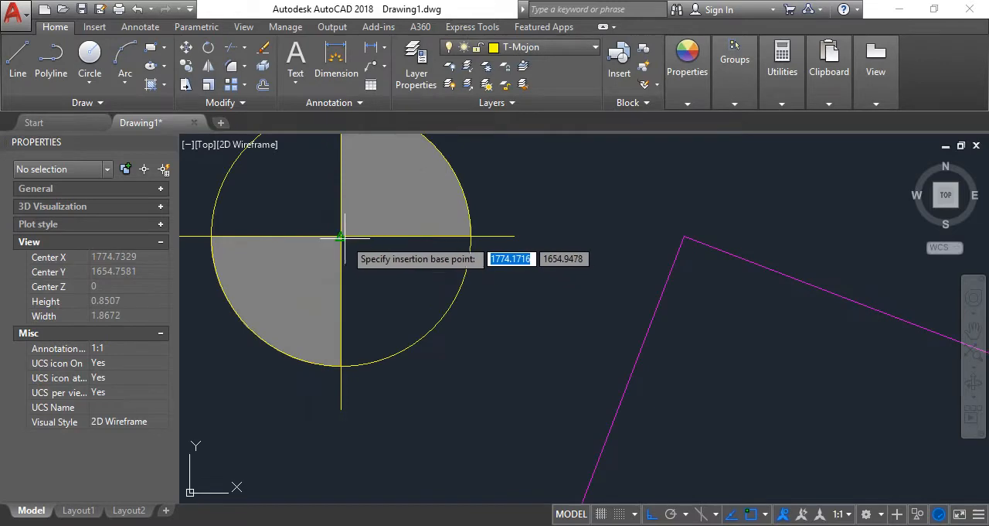
click(341, 236)
click(580, 419)
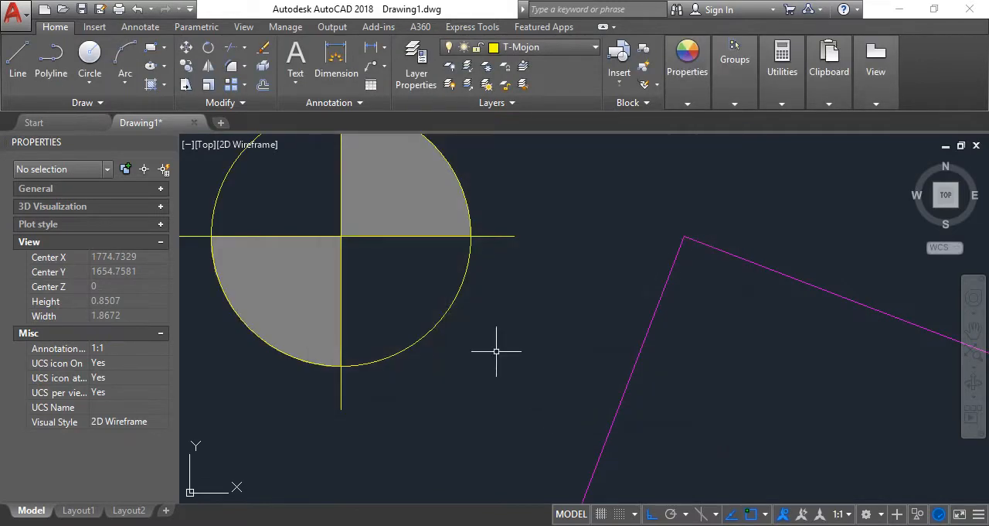
Move the mojon 1 block by its centre onto the perimeter's upper-left vertex
click(375, 271)
scroll(372, 263, down, 4)
click(187, 64)
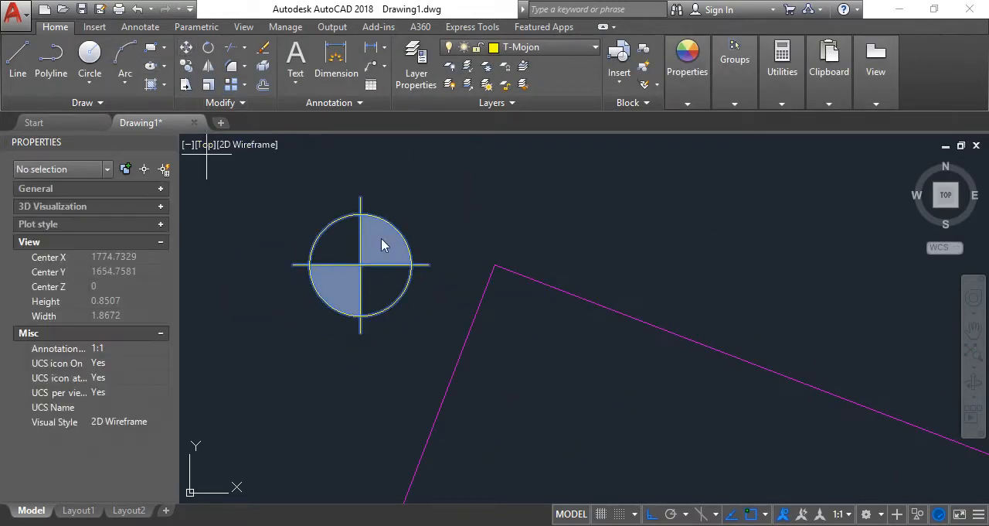
click(360, 265)
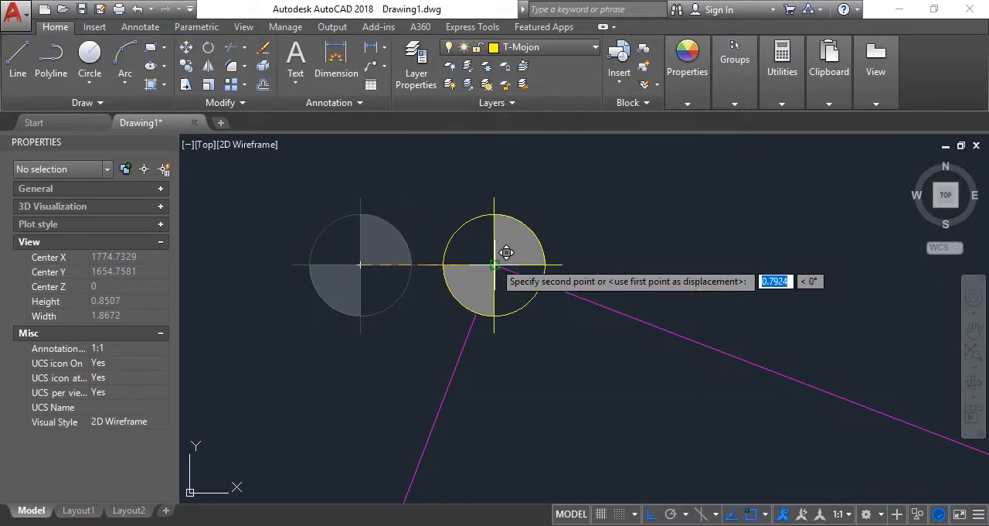
click(495, 264)
Copy the mojon 1 block from its centre to the perimeter's upper-right vertex
scroll(410, 226, down, 5)
scroll(435, 220, up, 5)
click(438, 229)
click(409, 210)
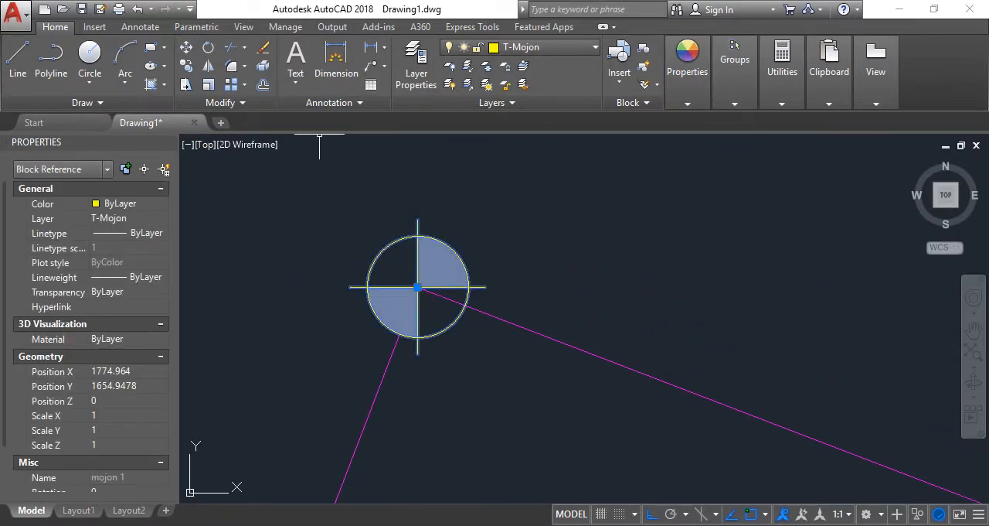
click(189, 66)
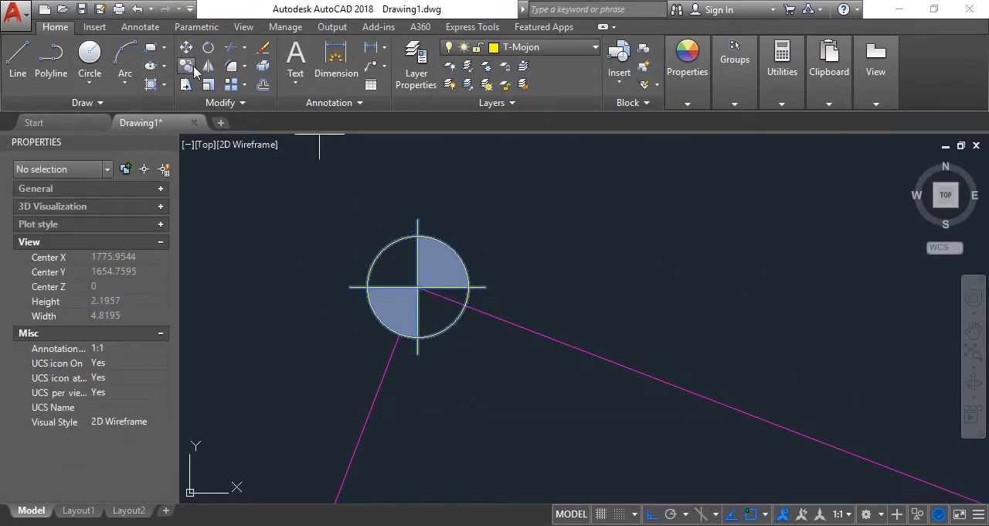
click(418, 287)
scroll(417, 234, down, 5)
scroll(541, 267, up, 4)
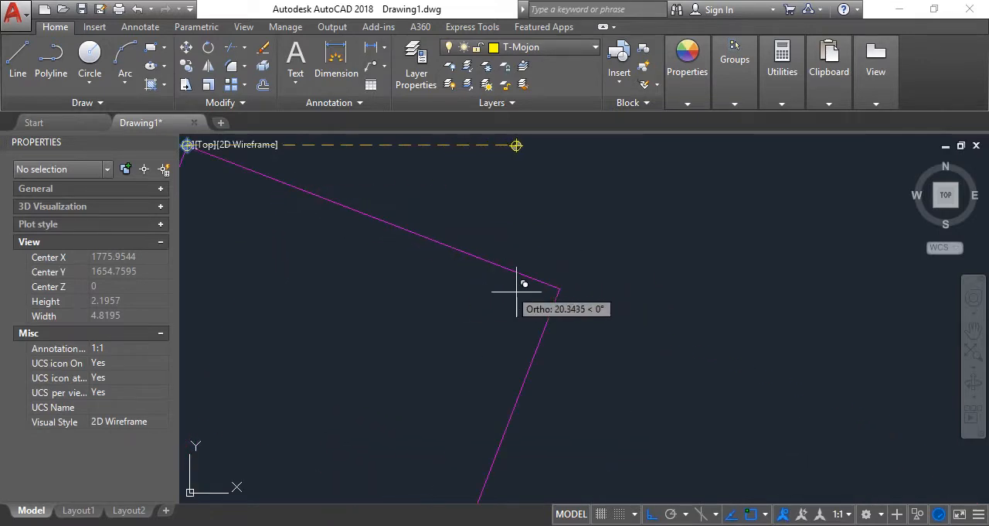
click(676, 264)
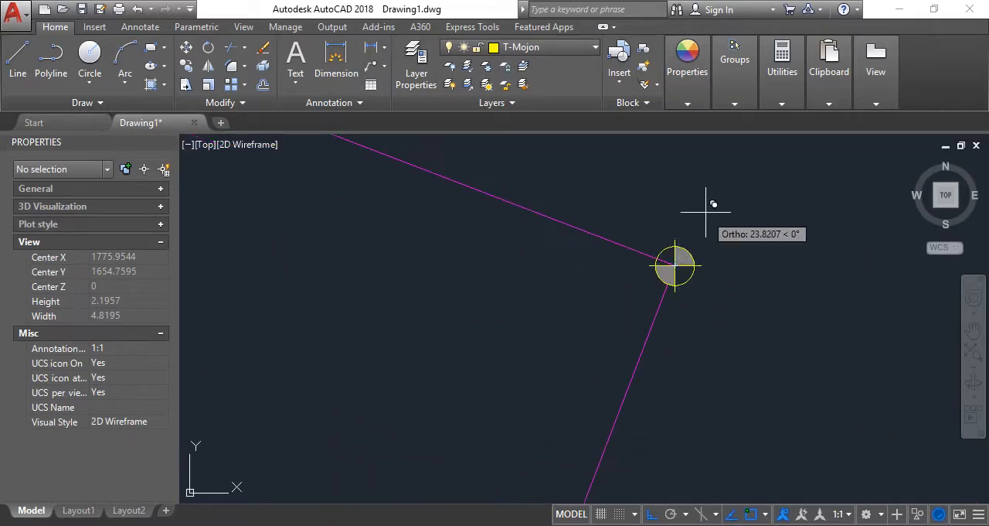
Place further copies of the mojon 1 block on the perimeter's lower-right and lower-left vertices and end the copy
scroll(702, 205, down, 6)
scroll(596, 471, up, 6)
click(590, 384)
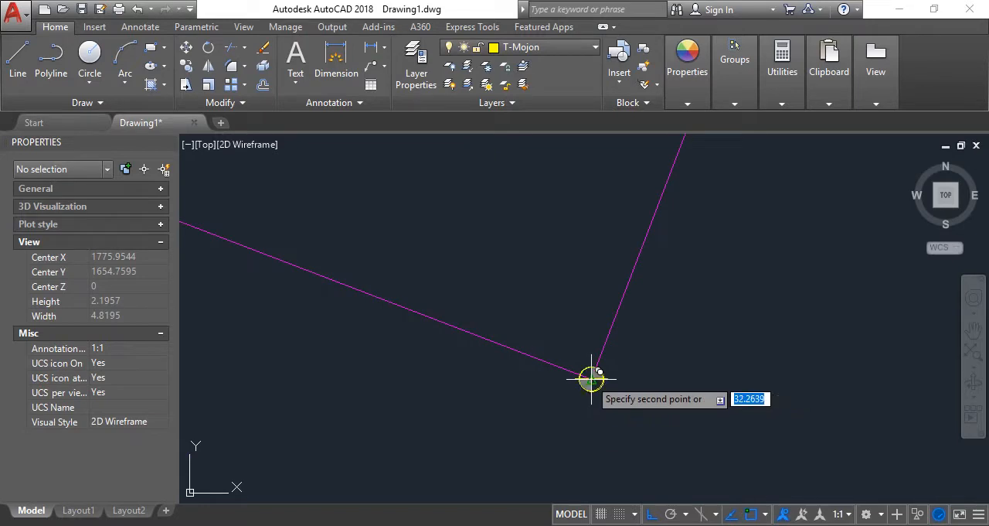
scroll(572, 363, down, 4)
scroll(379, 286, up, 4)
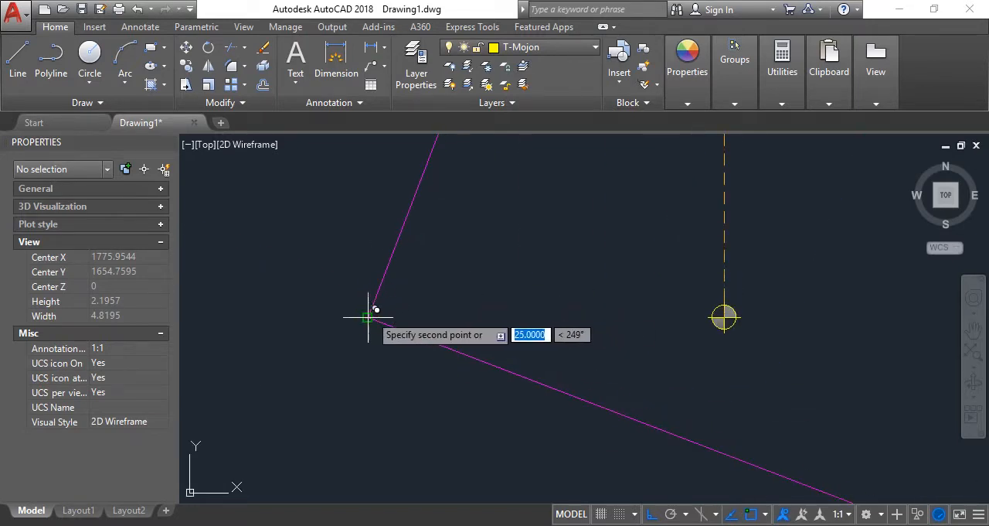
click(368, 316)
key(Escape)
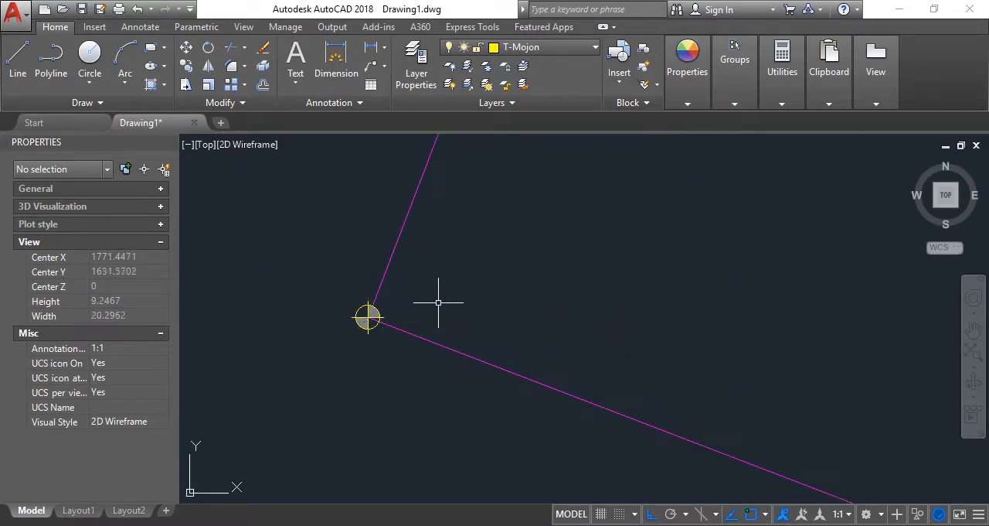
Review the markers on the perimeter, switch to 1 EJEMPLO 01.pdf in Adobe Reader and examine the terrain plan's vertices and contour lines
scroll(508, 340, down, 5)
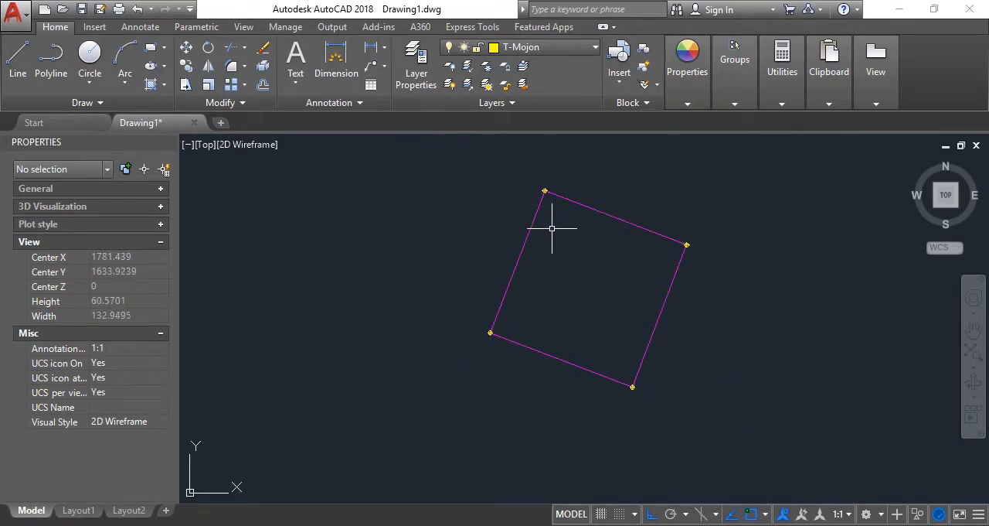
scroll(551, 175, up, 6)
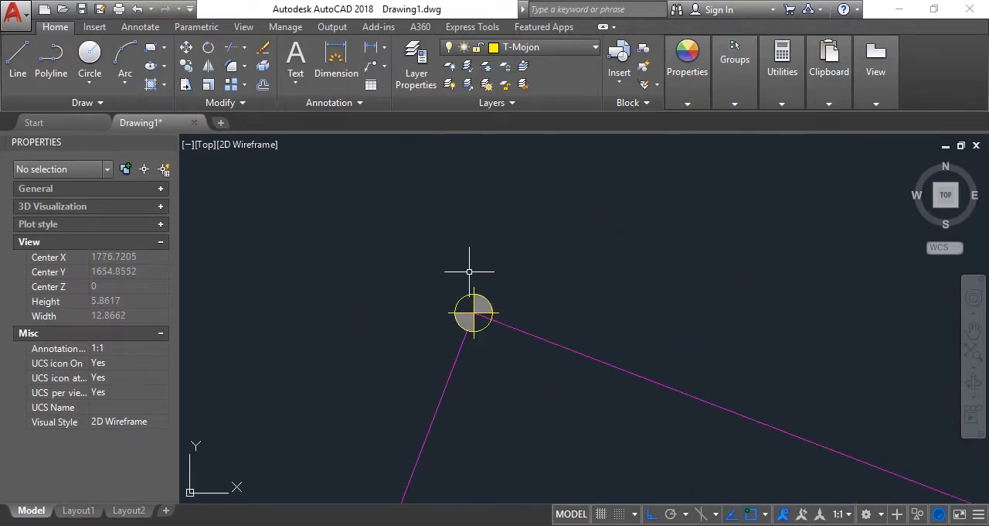
scroll(469, 268, down, 9)
scroll(490, 247, up, 3)
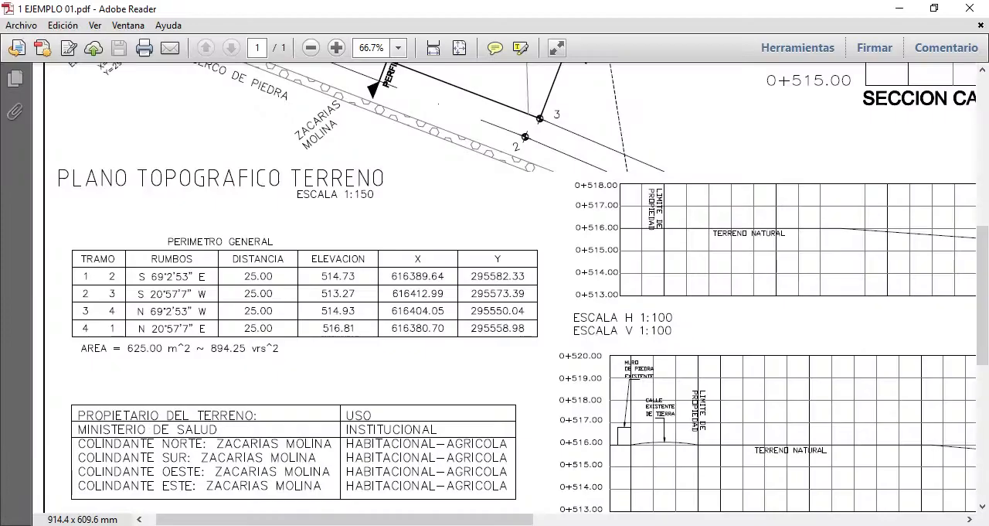
scroll(564, 209, up, 6)
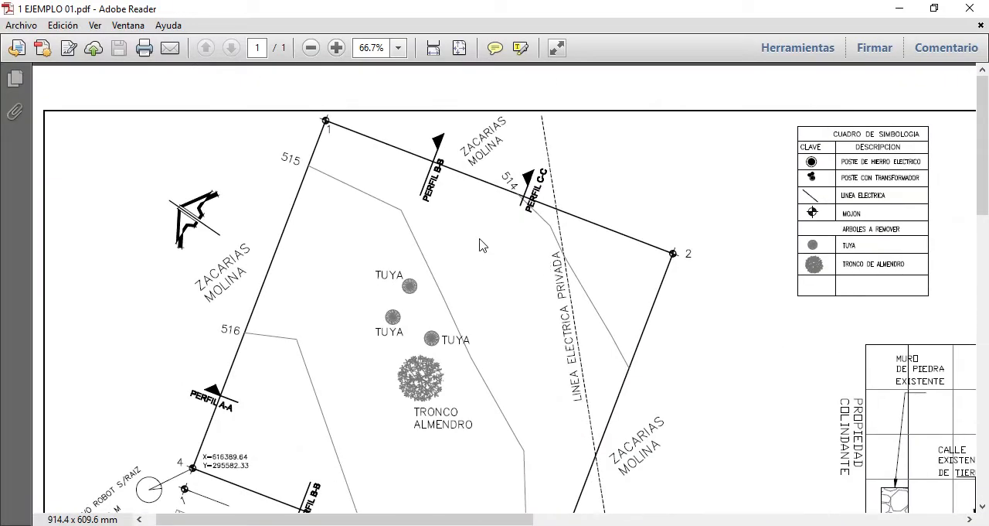
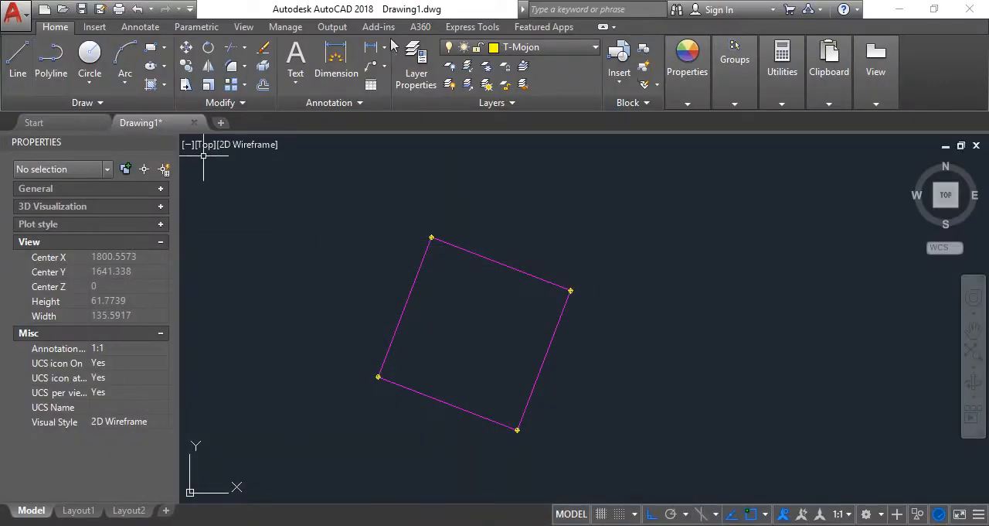
On layer T-Niveles, draw contour 514 from 1 EJEMPLO 01.pdf as a one-bend polyline between the perimeter's upper and right edges
click(541, 47)
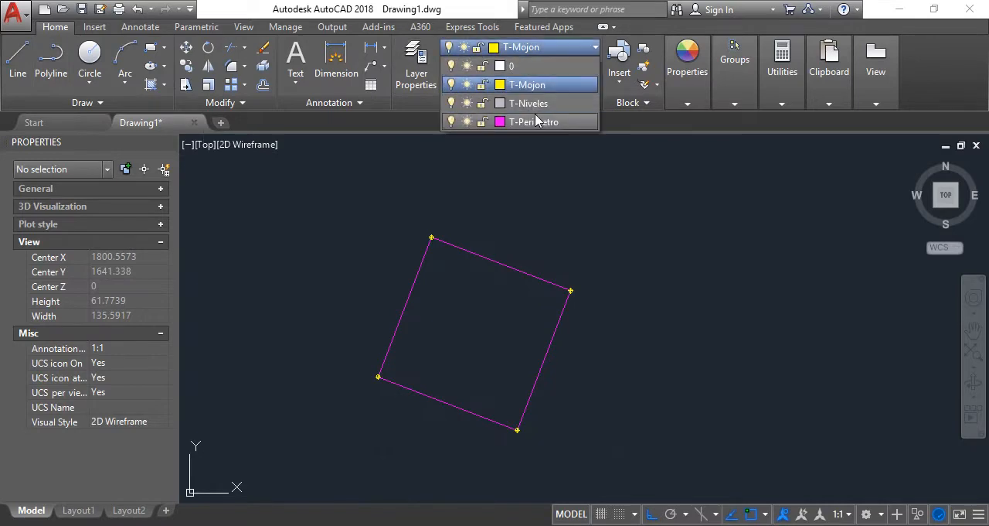
click(531, 103)
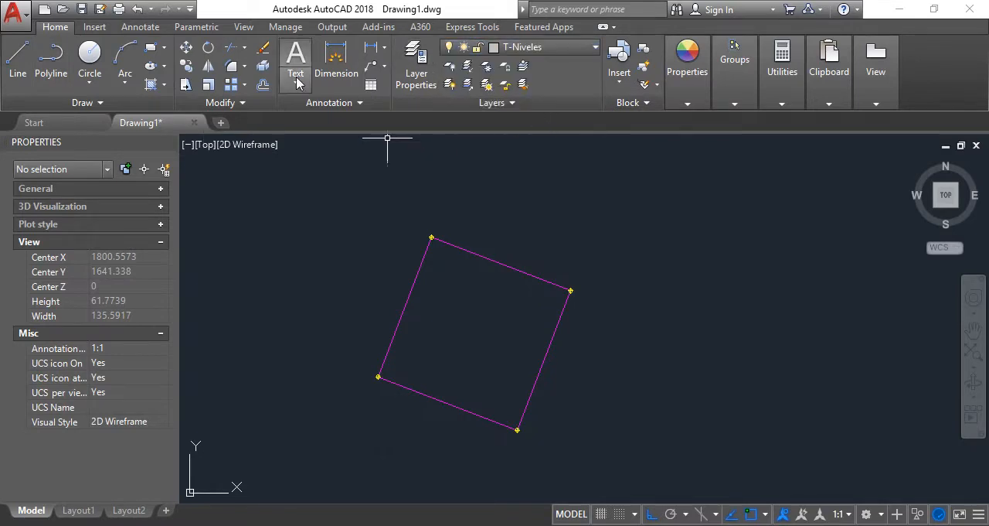
click(51, 62)
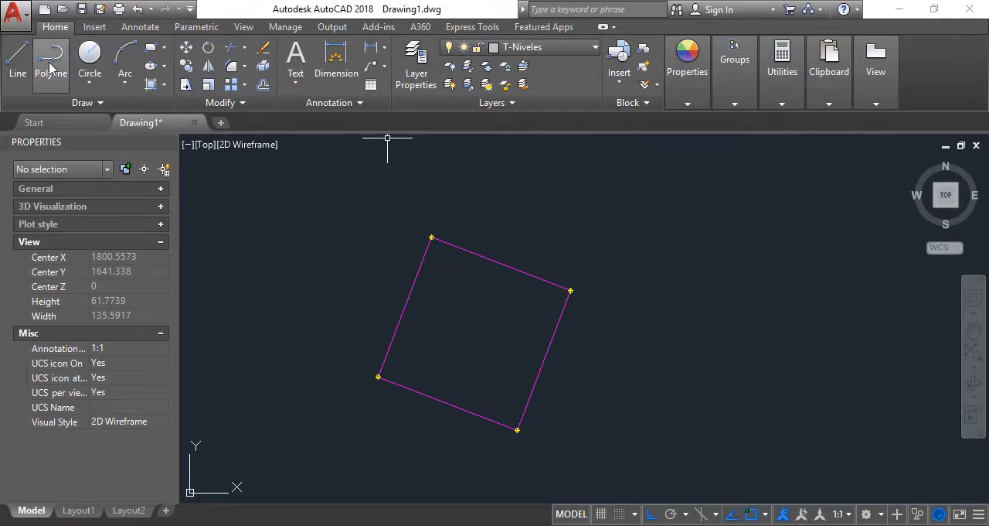
click(323, 524)
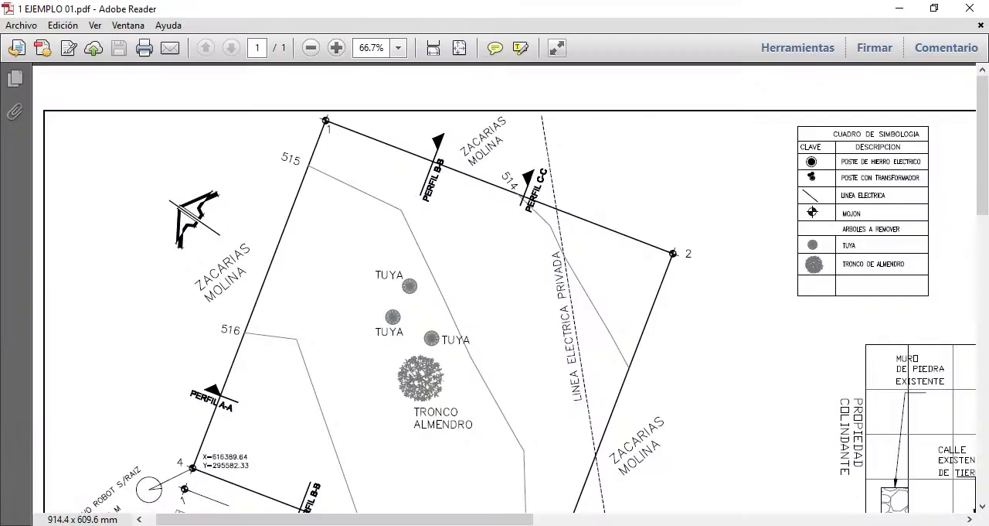
key(alt+Tab)
scroll(530, 265, up, 6)
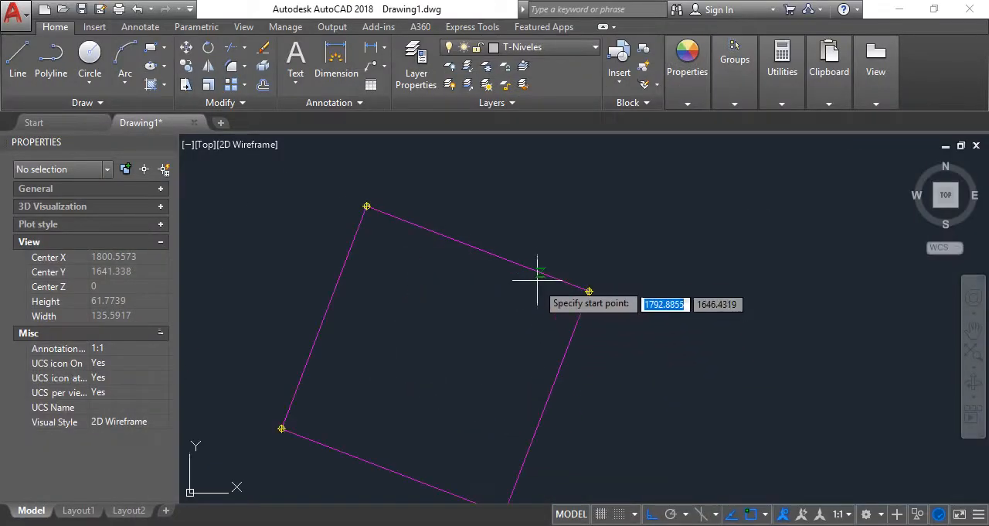
click(458, 242)
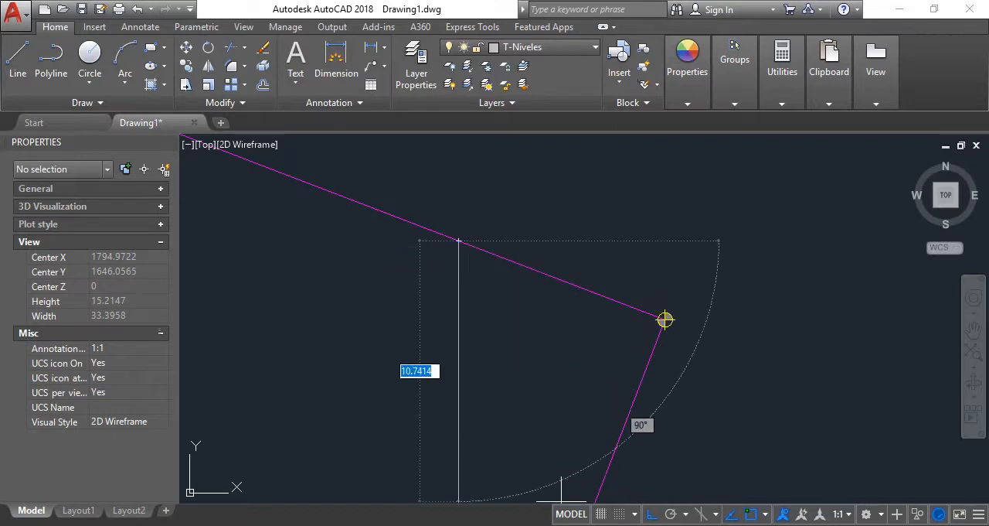
click(520, 299)
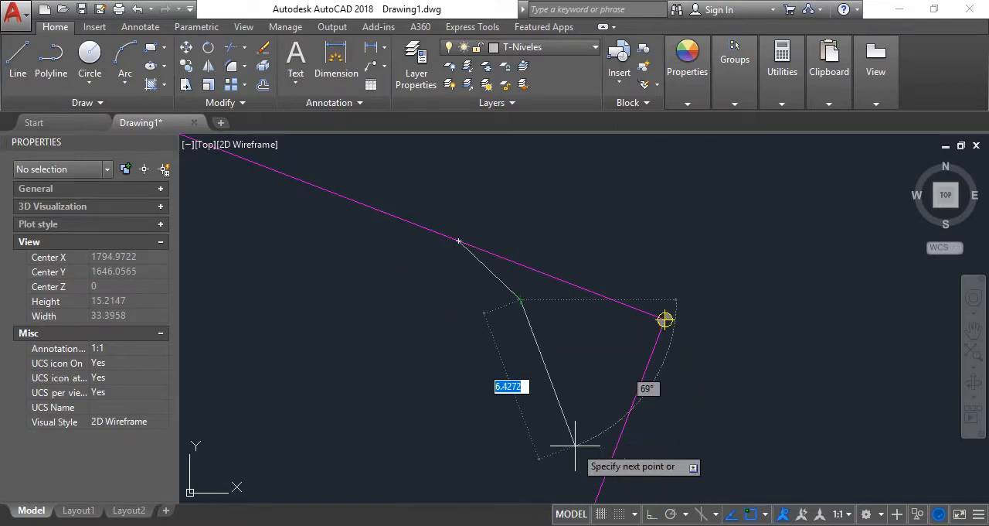
scroll(576, 363, down, 2)
middle_drag(575, 364, 576, 320)
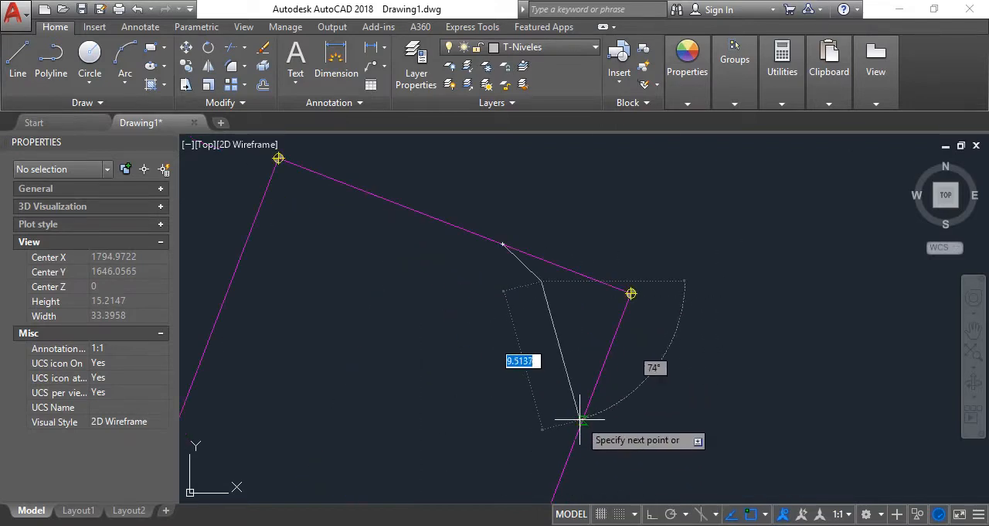
click(583, 419)
key(Return)
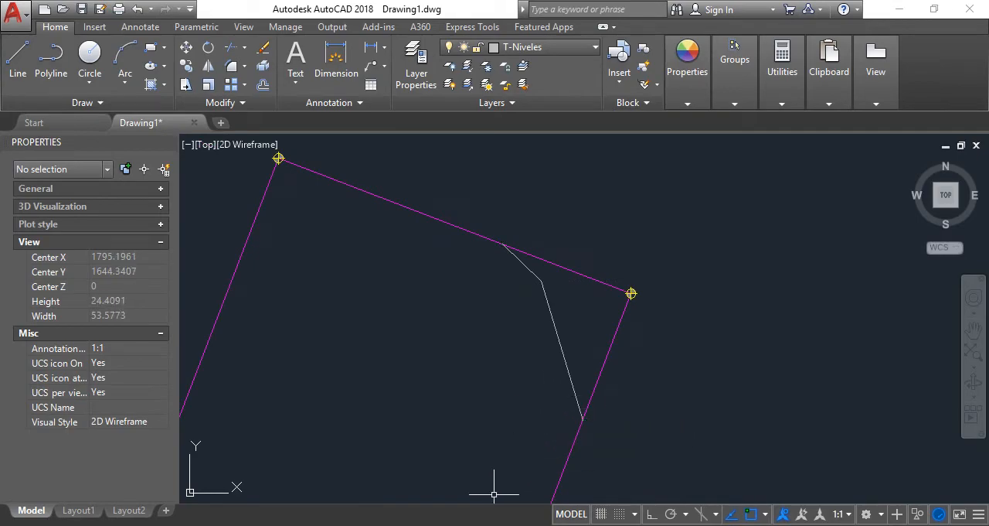
Following the PDF plan, draw contour 515 with two bends from the perimeter's left edge near vertex 1 to its lower edge near vertex 3
key(alt+Tab)
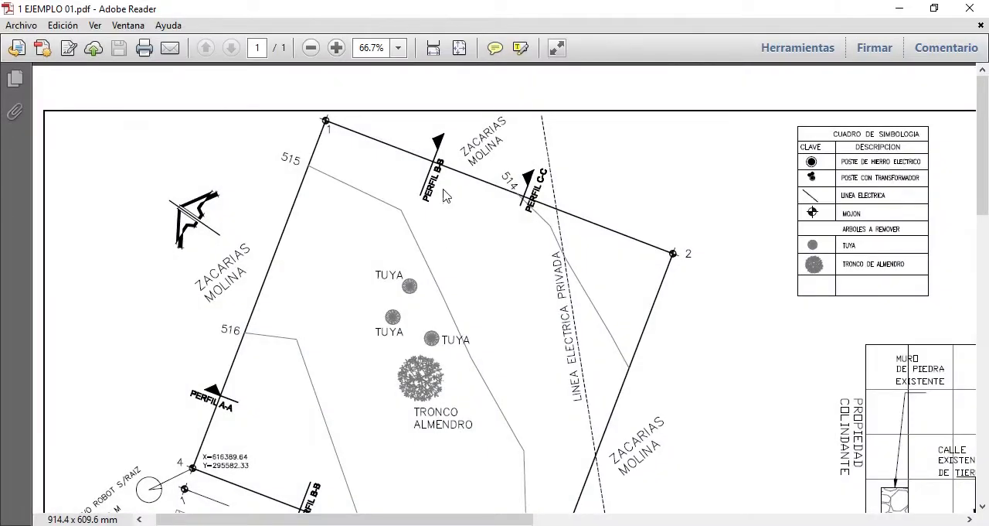
scroll(453, 160, down, 4)
scroll(449, 159, up, 1)
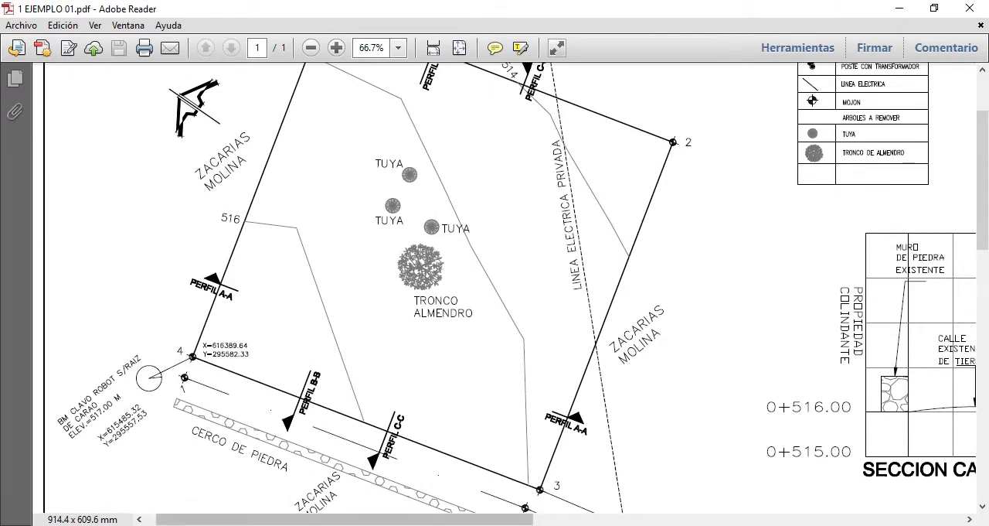
key(alt+Tab)
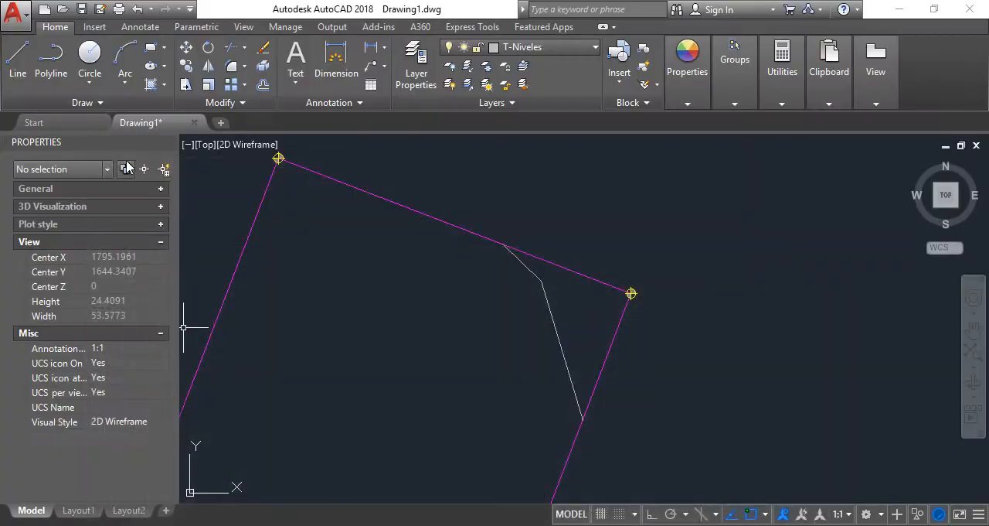
click(29, 66)
click(256, 215)
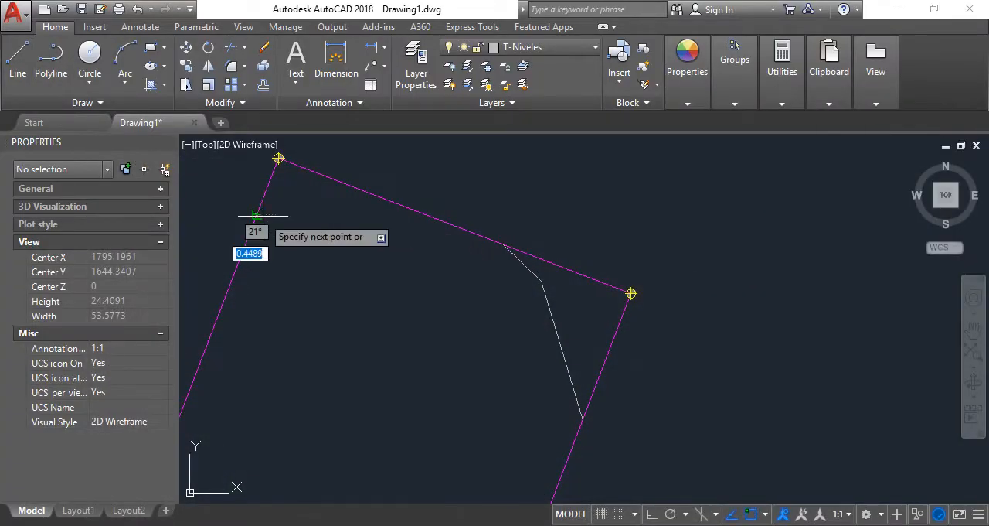
click(348, 304)
scroll(397, 281, down, 5)
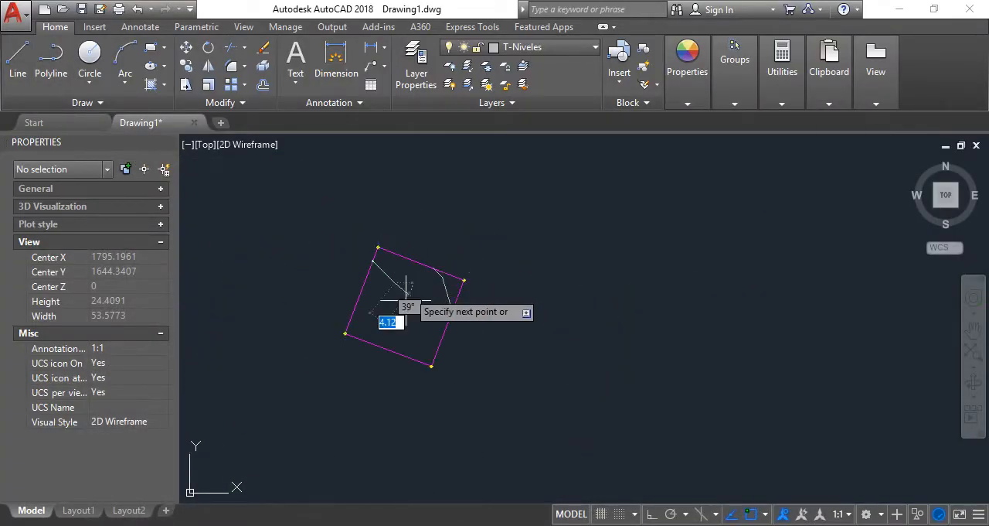
scroll(417, 325, up, 3)
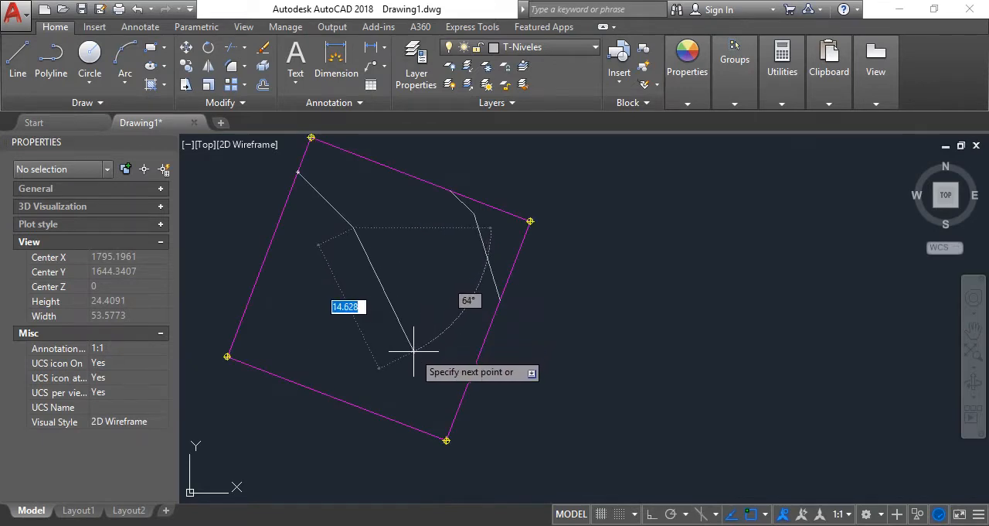
click(413, 352)
click(422, 430)
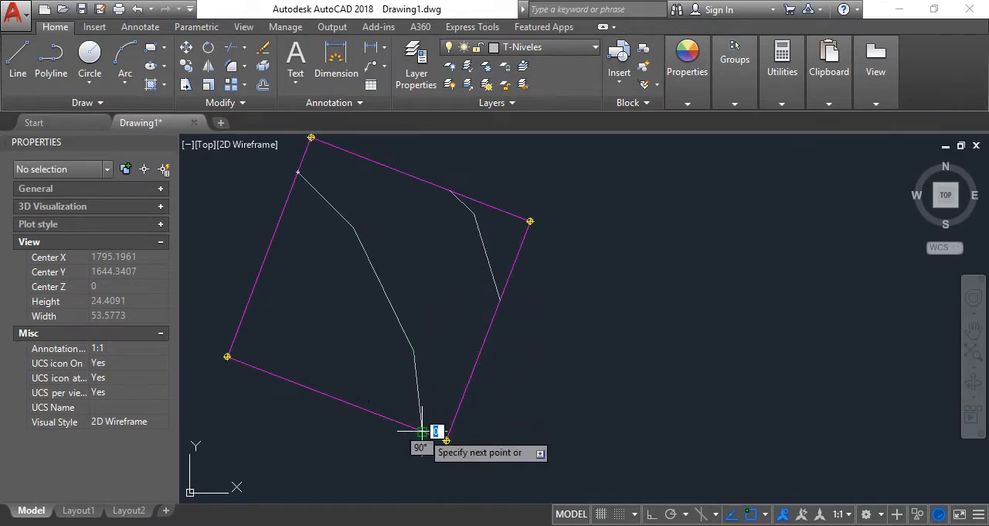
key(Escape)
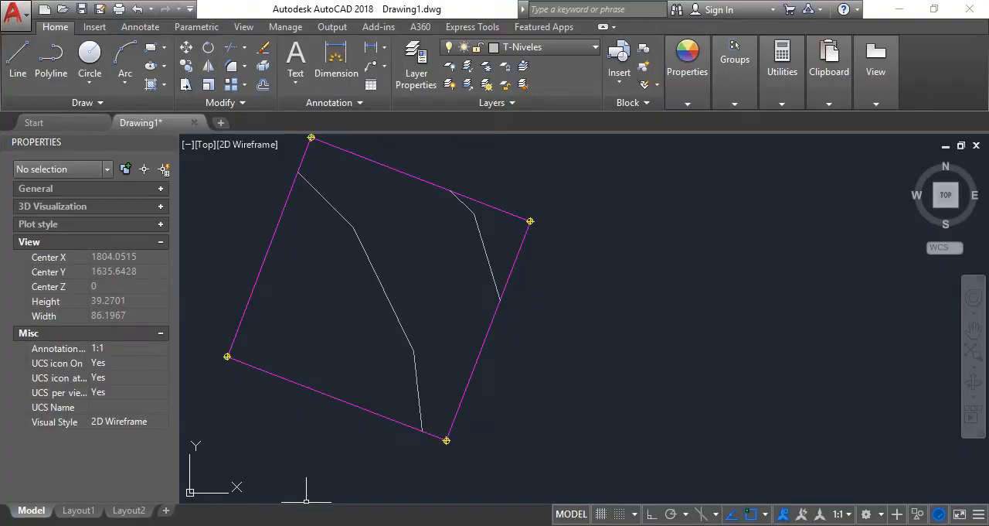
Check the PDF plan and draw contour 516 with one bend from the perimeter's left edge to its lower edge
key(alt+Tab)
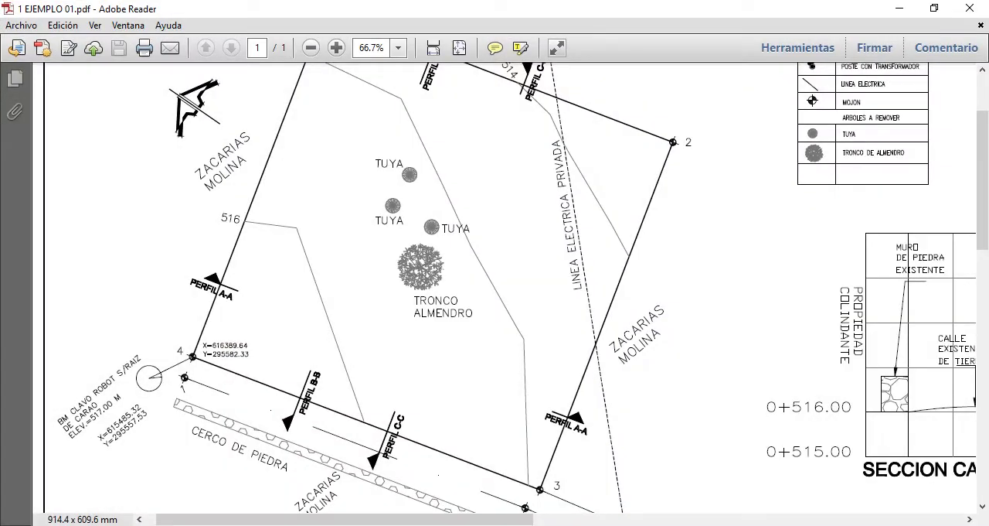
key(alt+Tab)
key(l)
key(Return)
click(256, 281)
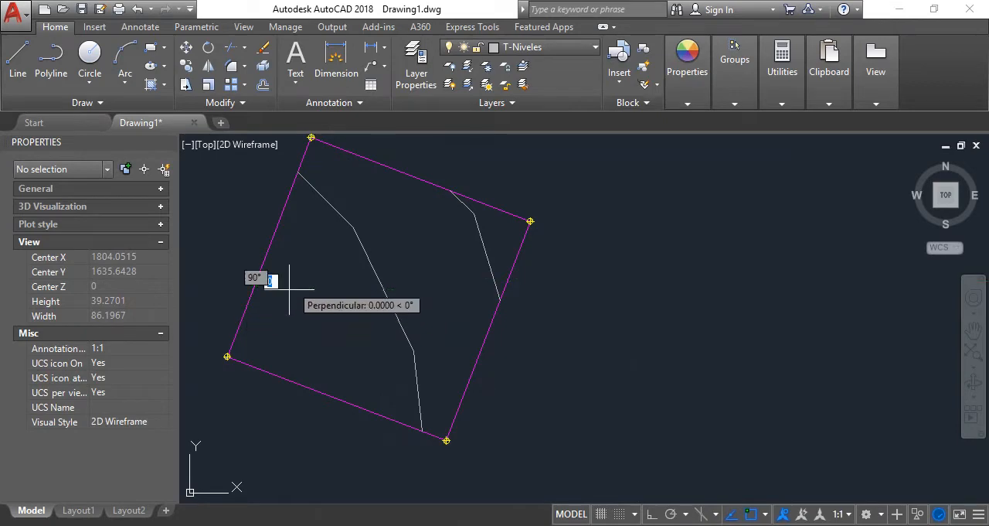
scroll(290, 289, up, 5)
scroll(308, 406, down, 7)
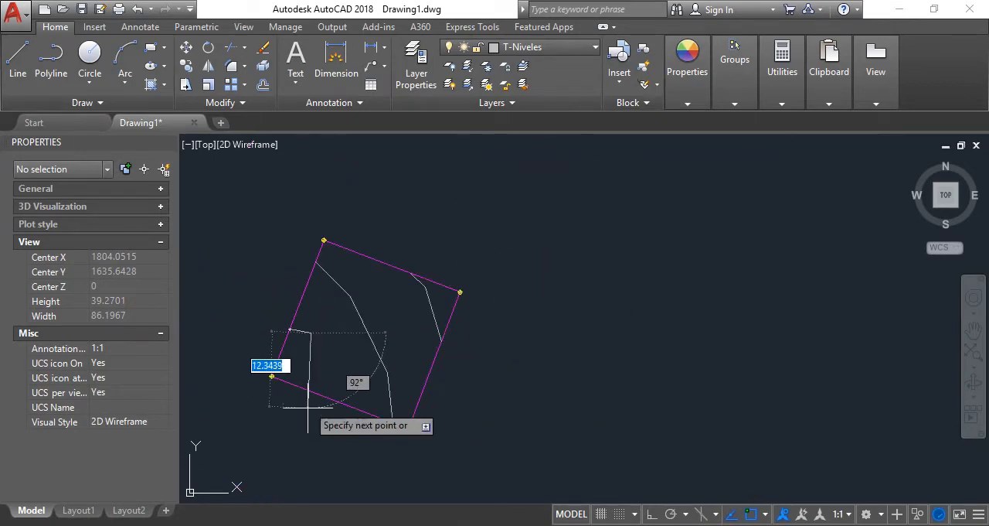
key(alt+Tab)
key(alt+Tab)
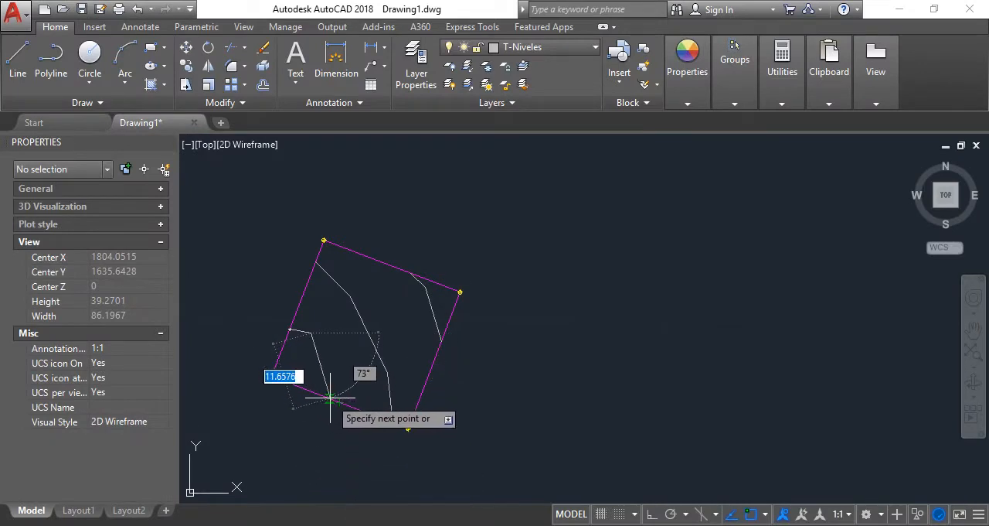
scroll(364, 397, down, 4)
scroll(401, 401, up, 8)
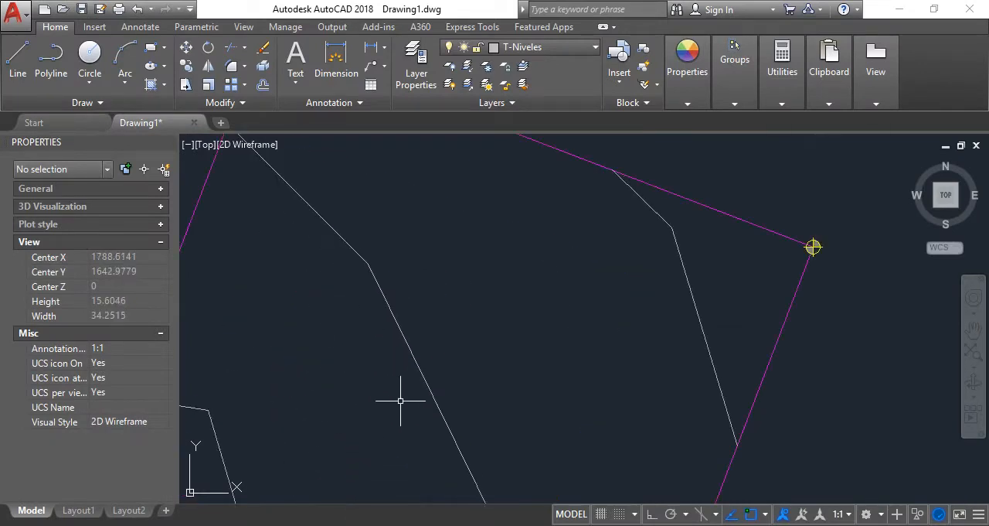
scroll(464, 325, down, 9)
scroll(523, 238, up, 3)
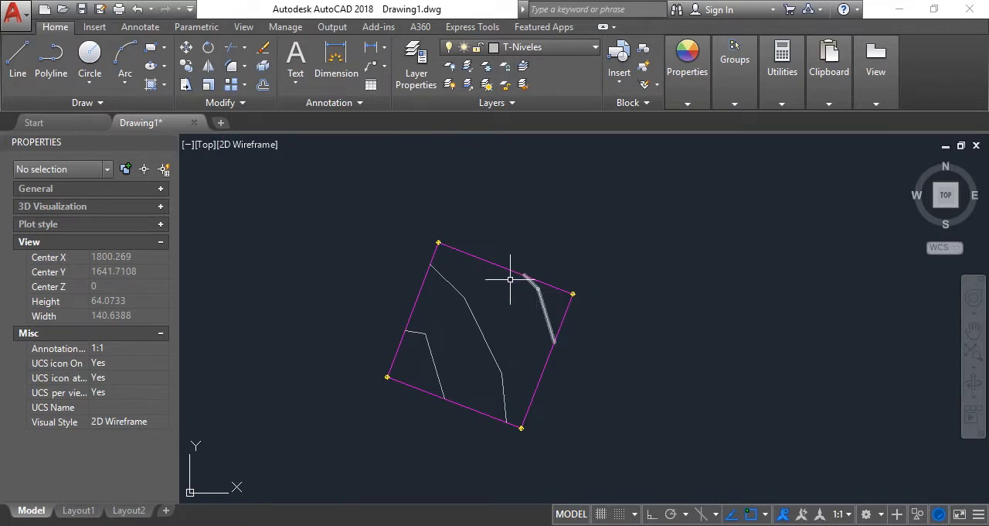
Place a multiline text reading "aaa" in the empty area to the right of the terrain perimeter
scroll(510, 279, down, 4)
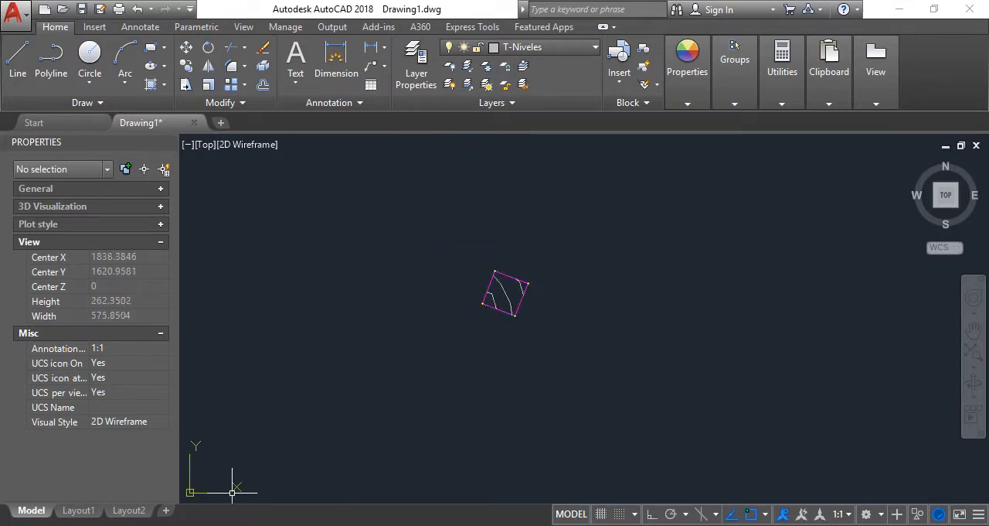
click(296, 58)
click(603, 269)
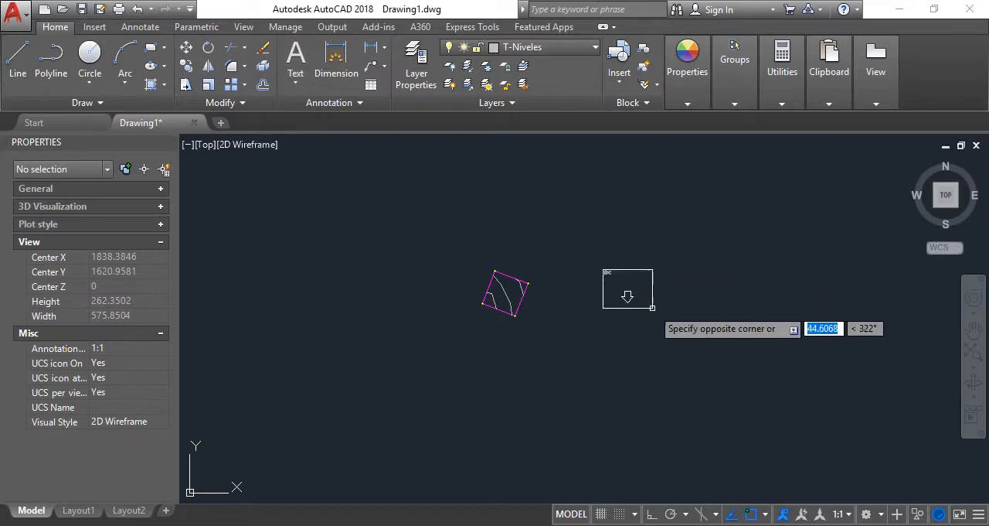
click(678, 300)
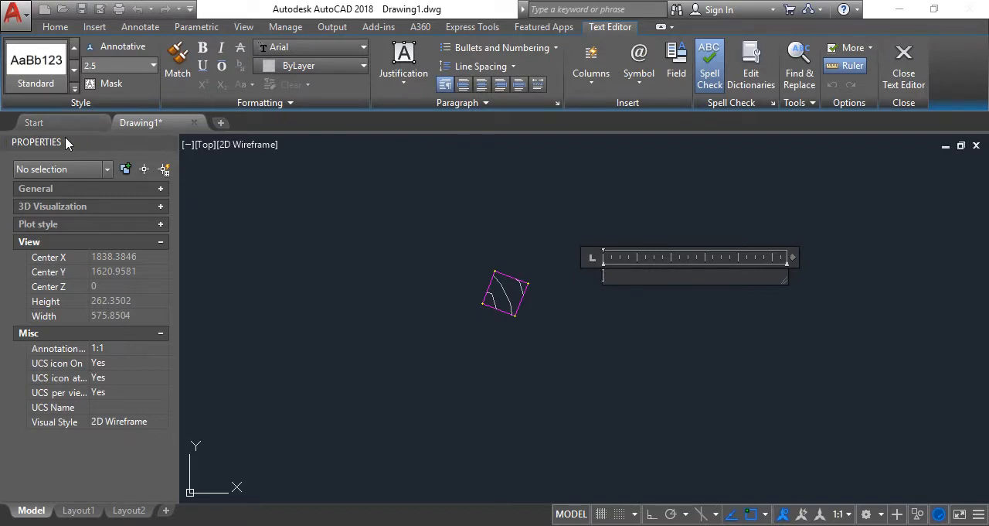
text(aaa)
click(537, 302)
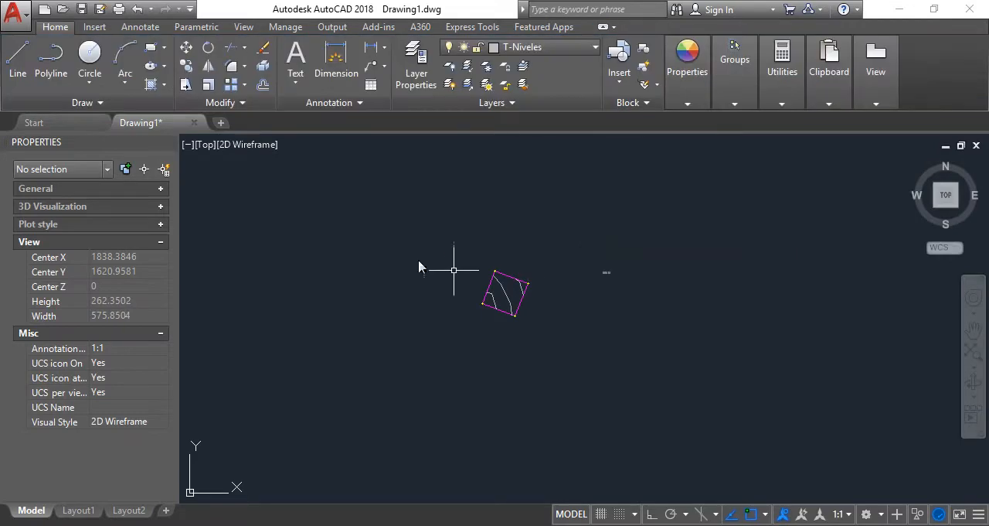
Open the recent drawing reglas_leroy and examine its REGLAS LEROY EN CAD table for text heights by scale
click(85, 123)
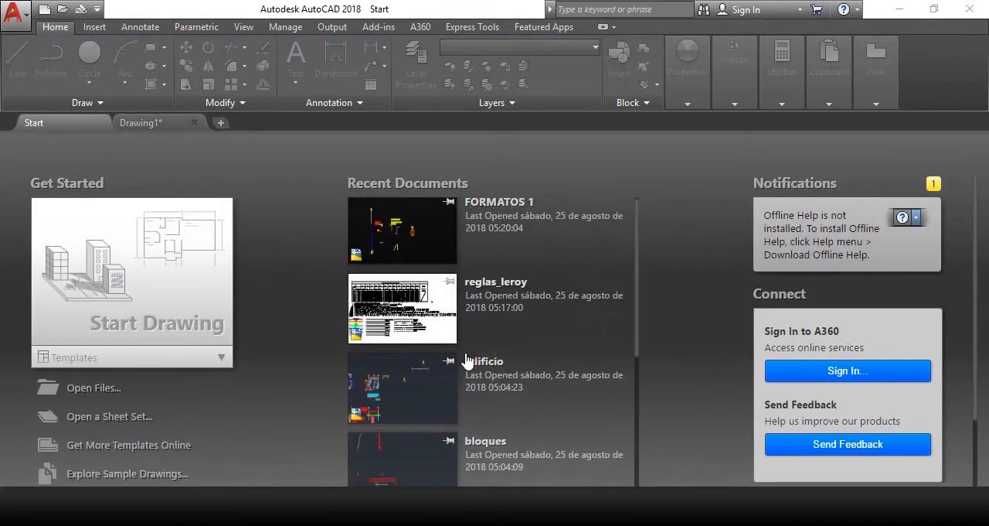
scroll(442, 278, down, 1)
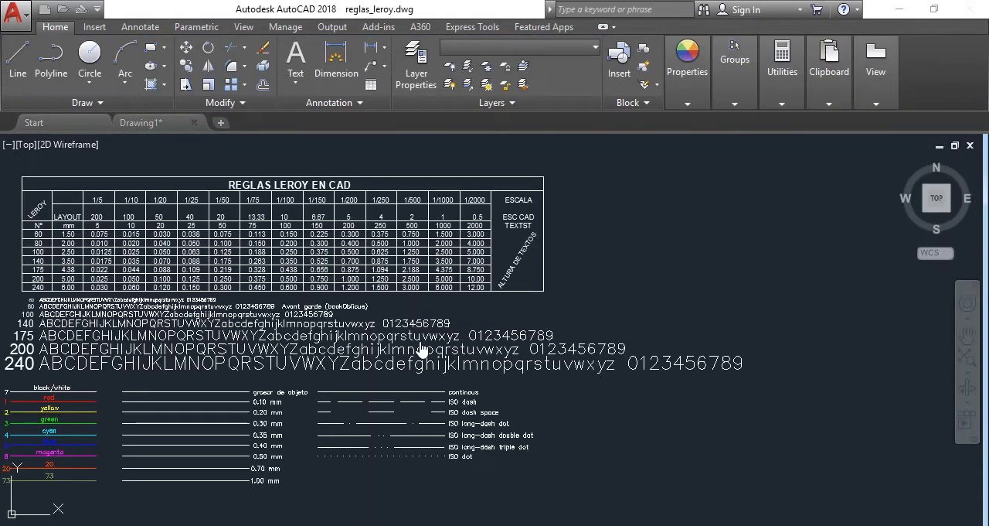
scroll(424, 210, down, 3)
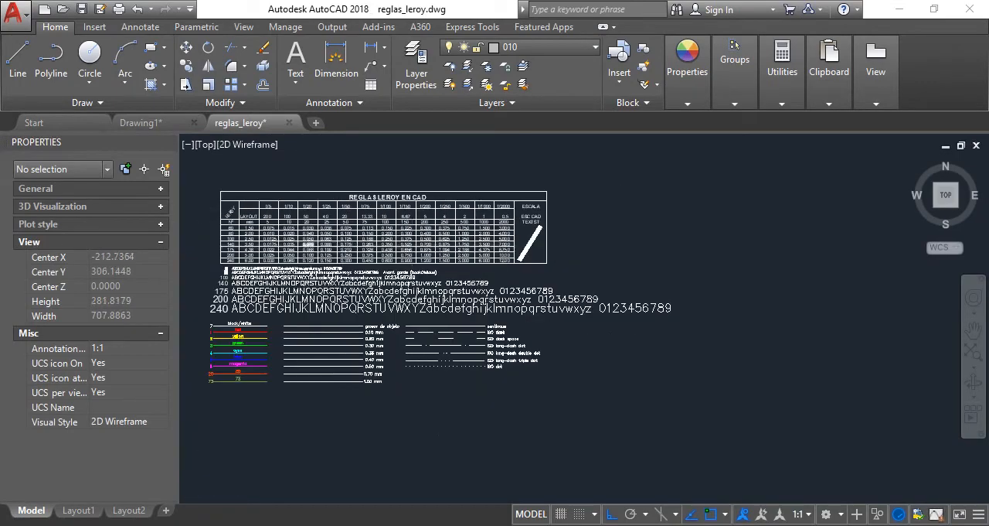
scroll(403, 197, up, 3)
scroll(403, 197, up, 2)
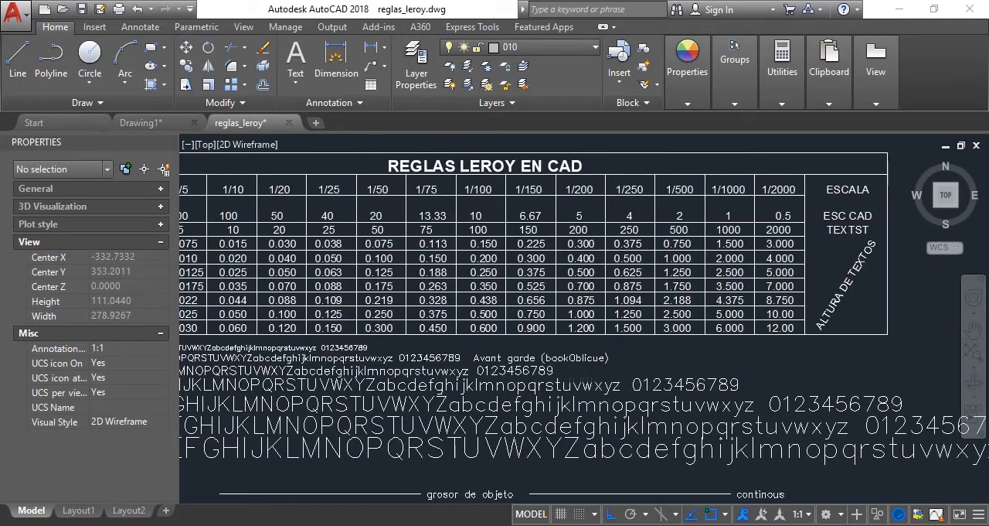
scroll(498, 236, down, 3)
scroll(361, 264, up, 4)
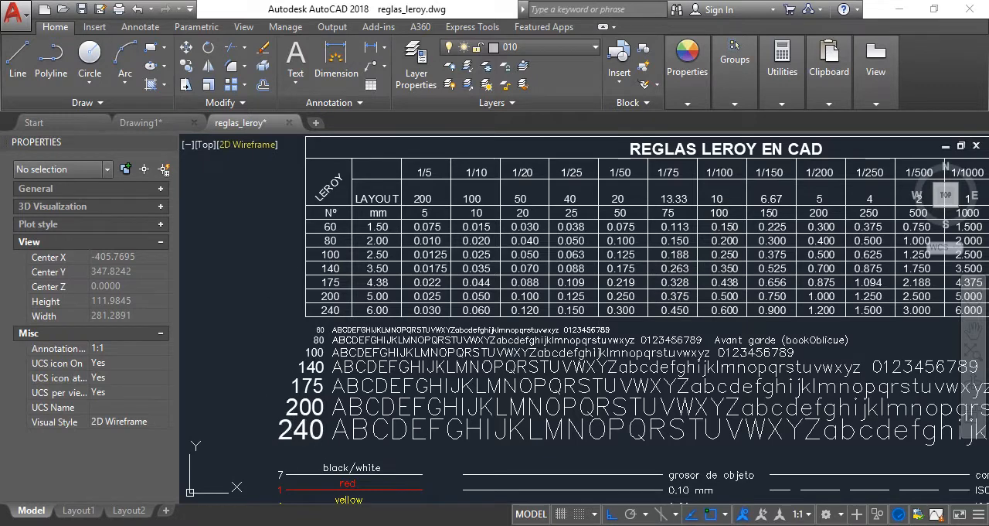
Return to Drawing1 and set the height of the multiline text "aaa" to 0.35
click(138, 125)
scroll(603, 270, up, 10)
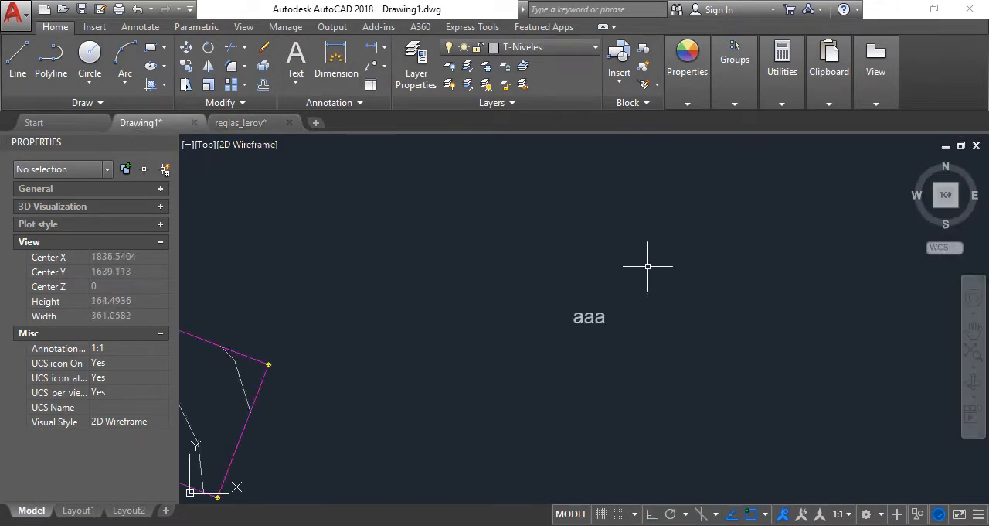
double_click(549, 360)
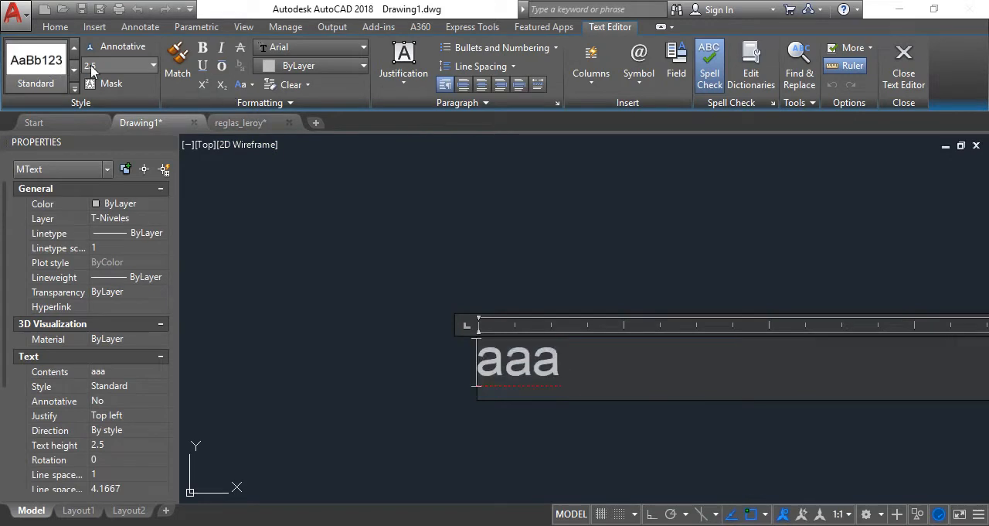
click(103, 66)
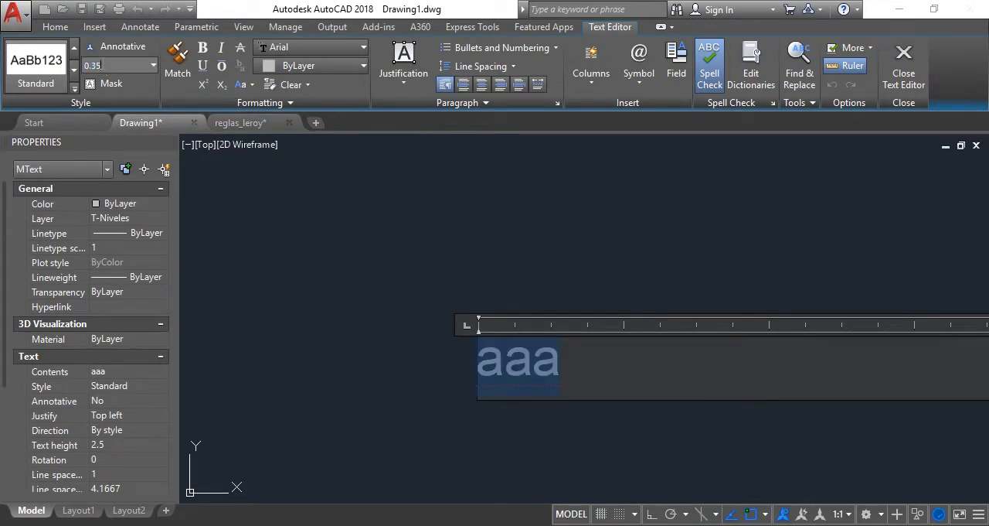
click(404, 246)
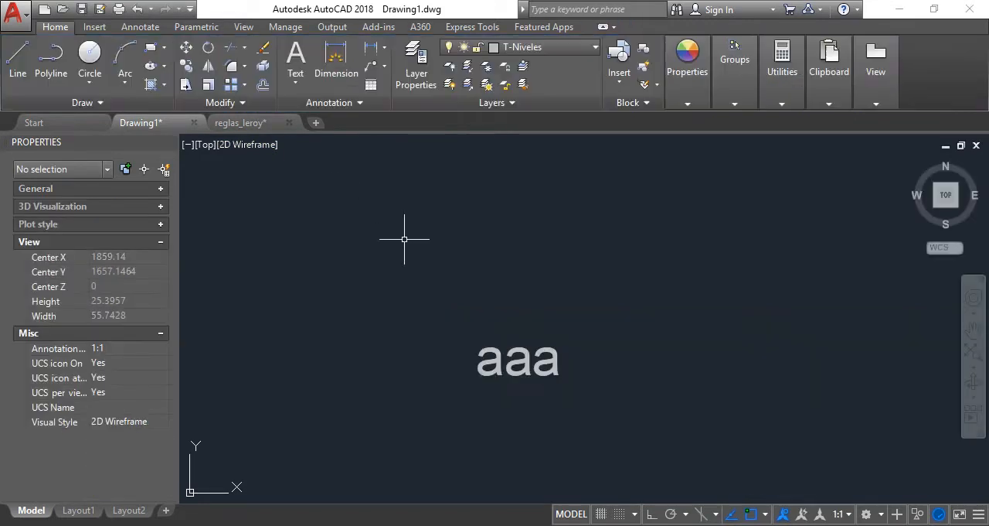
double_click(529, 360)
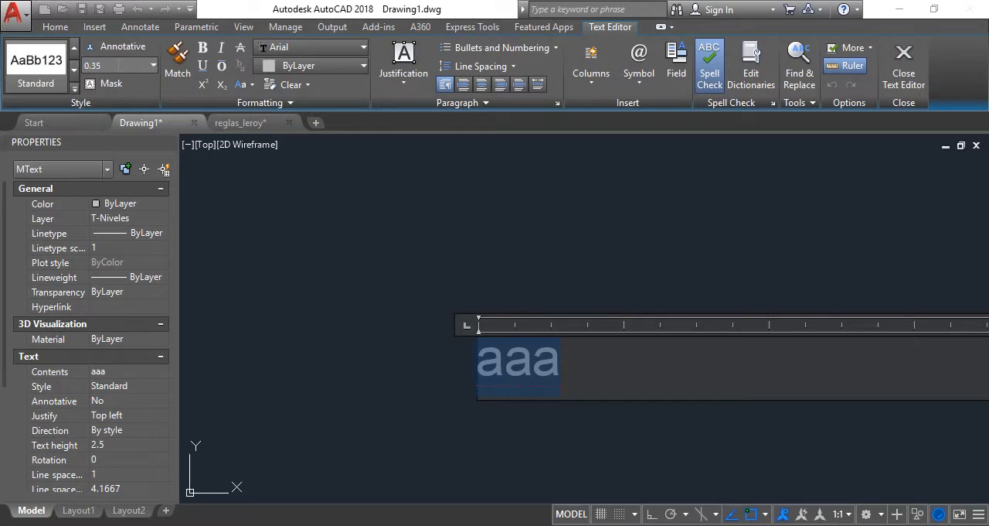
key(Return)
click(421, 224)
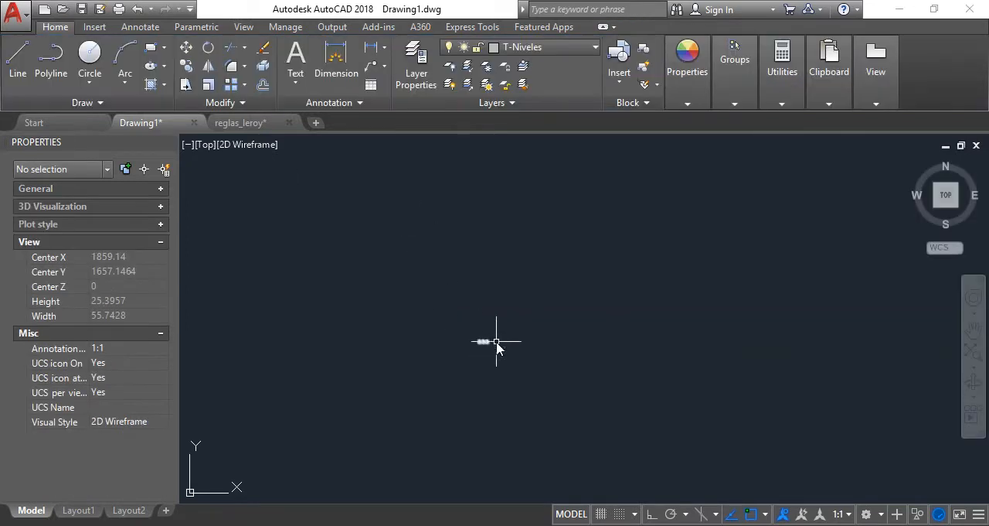
Compare the size of the "aaa" text with the terrain perimeter and examine the title and perimeter table in the PDF plan
scroll(495, 344, up, 5)
click(421, 349)
scroll(366, 306, down, 6)
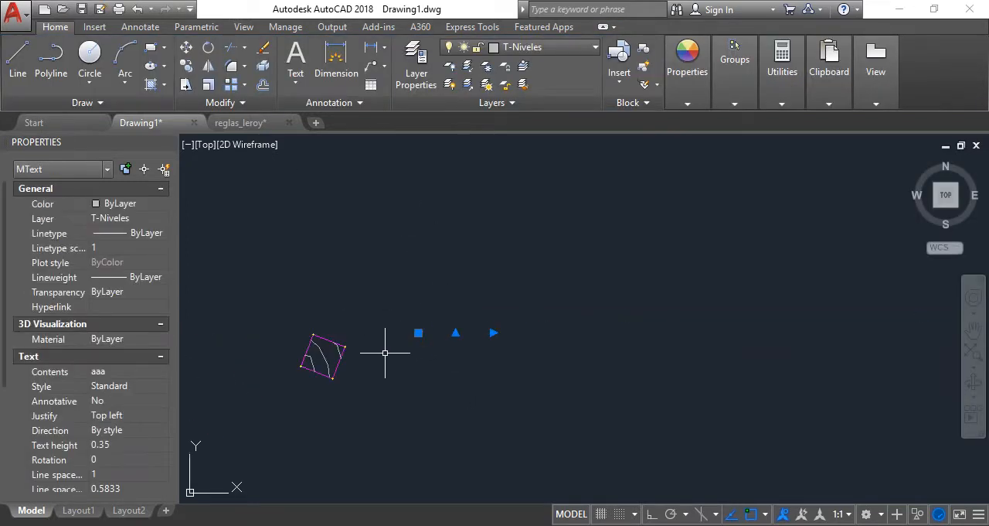
scroll(331, 342, up, 3)
scroll(703, 287, up, 5)
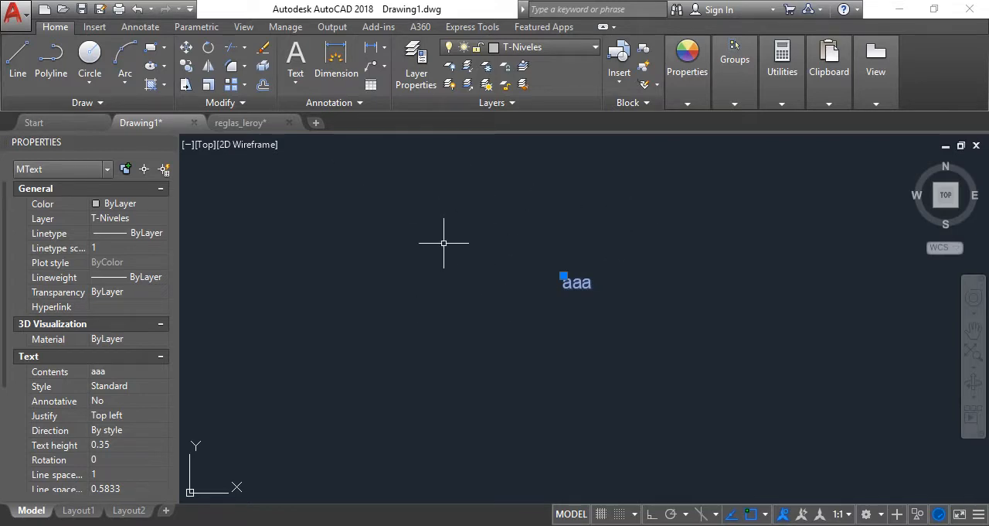
scroll(445, 244, down, 3)
scroll(575, 220, up, 2)
scroll(527, 259, up, 2)
scroll(394, 315, up, 3)
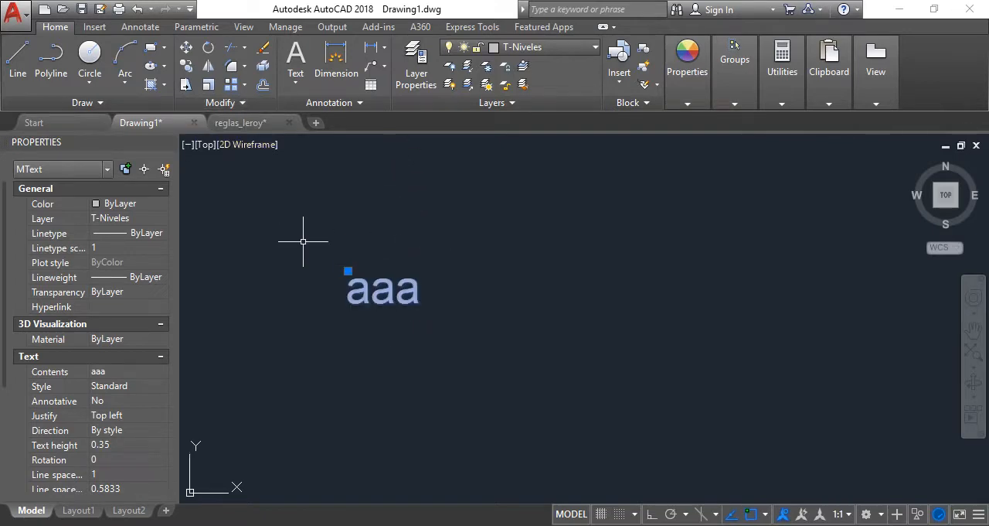
click(309, 525)
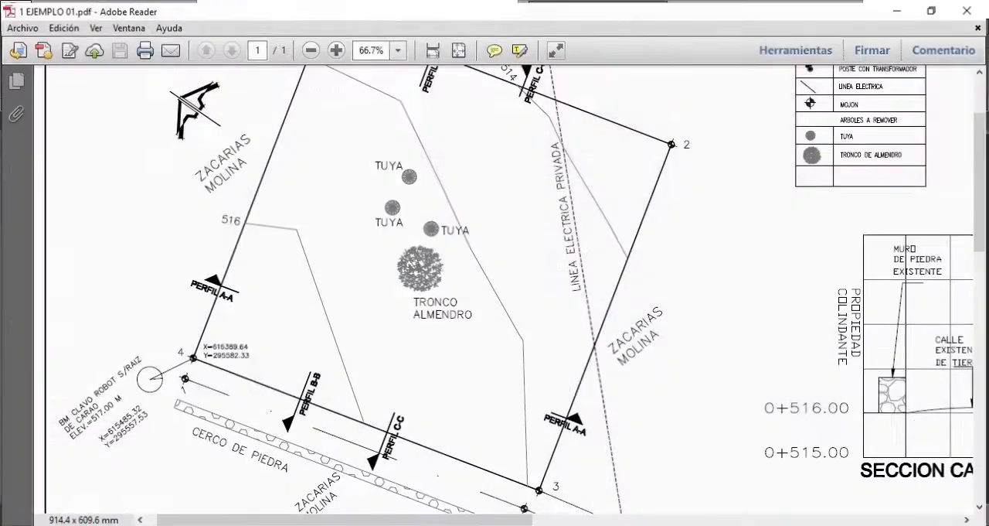
scroll(331, 362, down, 10)
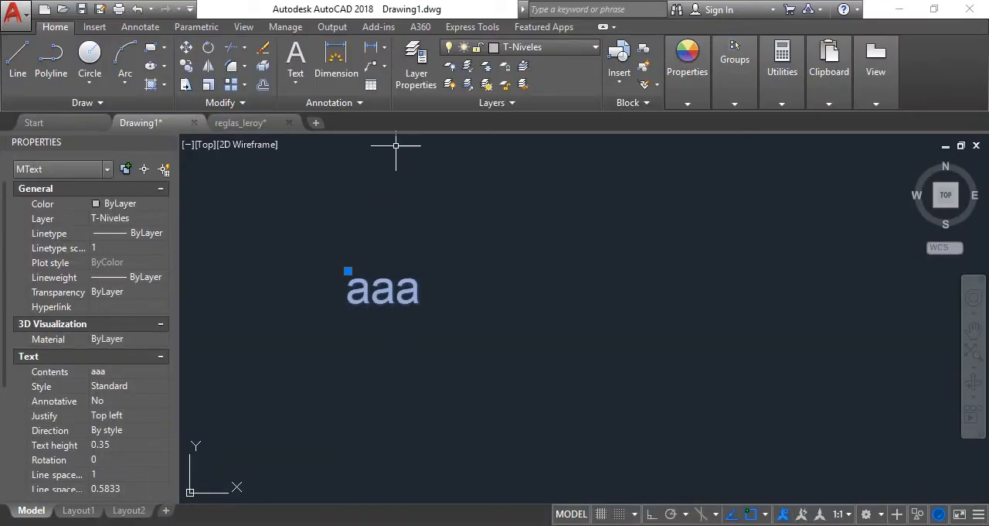
Create a layer named T-Texto1 and set its colour to red
click(417, 73)
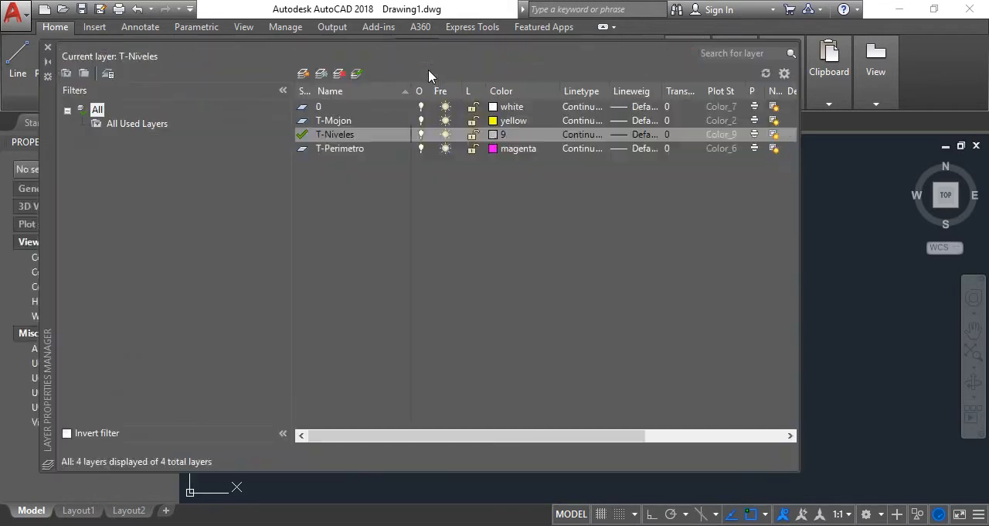
click(303, 75)
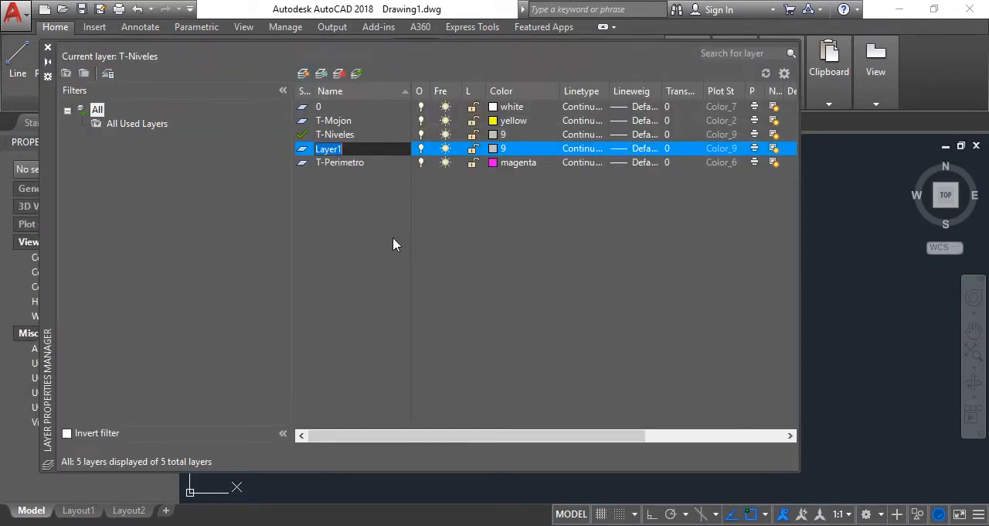
text(T-Texto1)
click(499, 149)
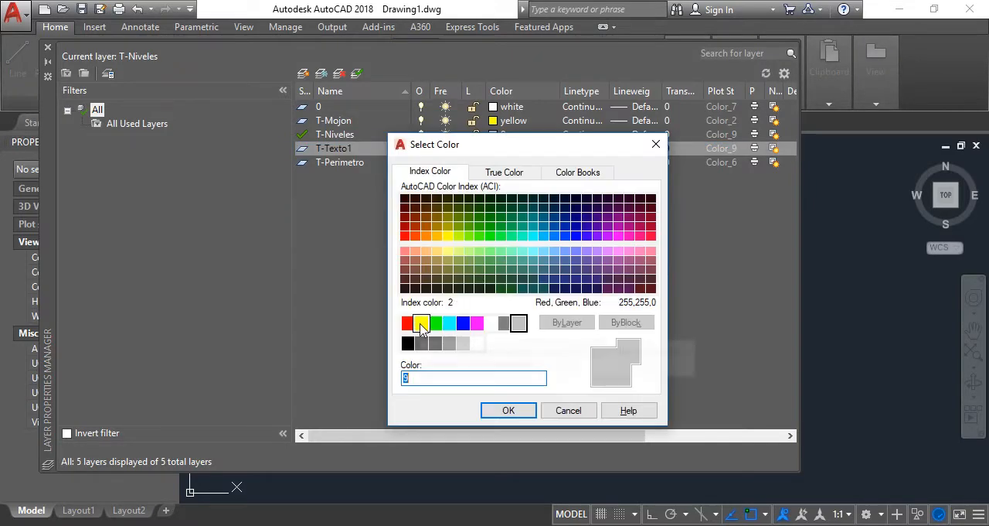
click(422, 324)
click(408, 324)
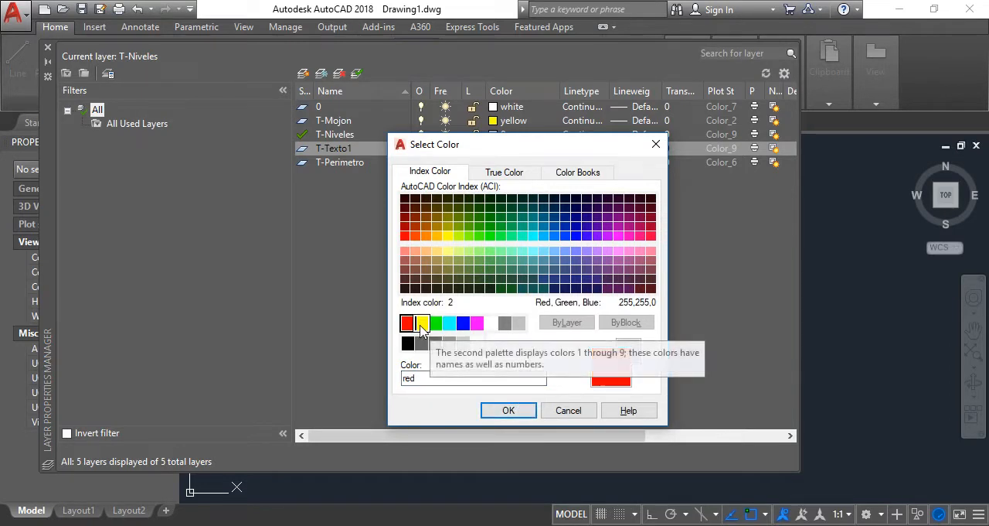
click(507, 411)
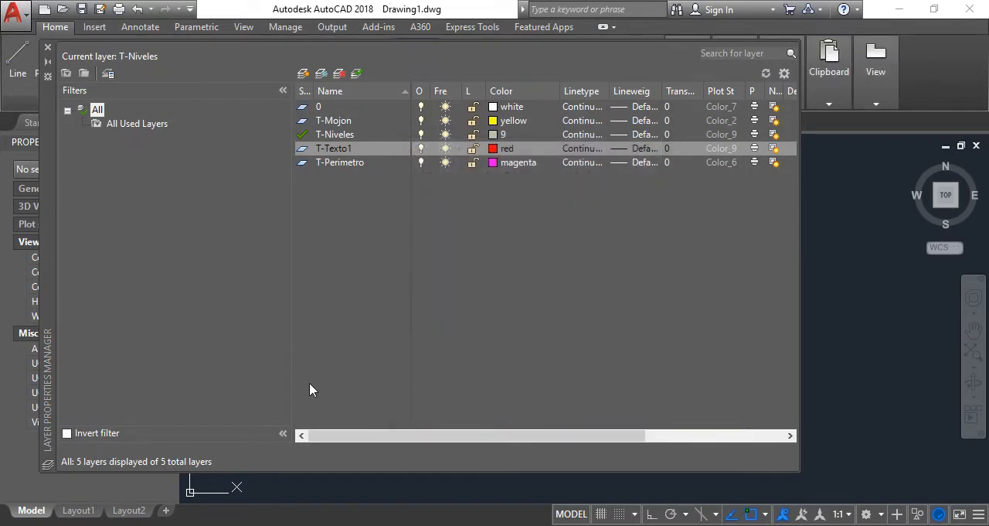
Create a layer named T-Texto2, set its colour to yellow, and close the layer manager
click(304, 74)
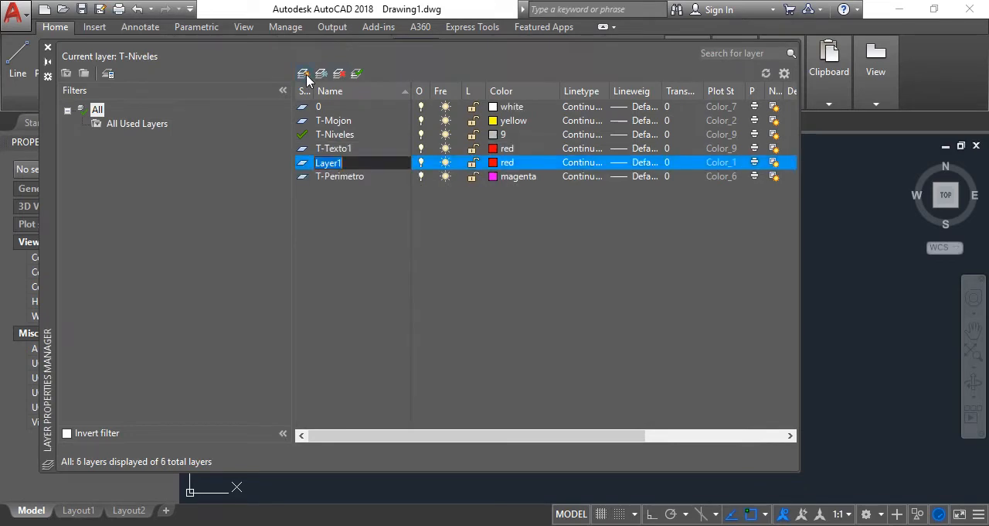
text(t)
key(BackSpace)
key(BackSpace)
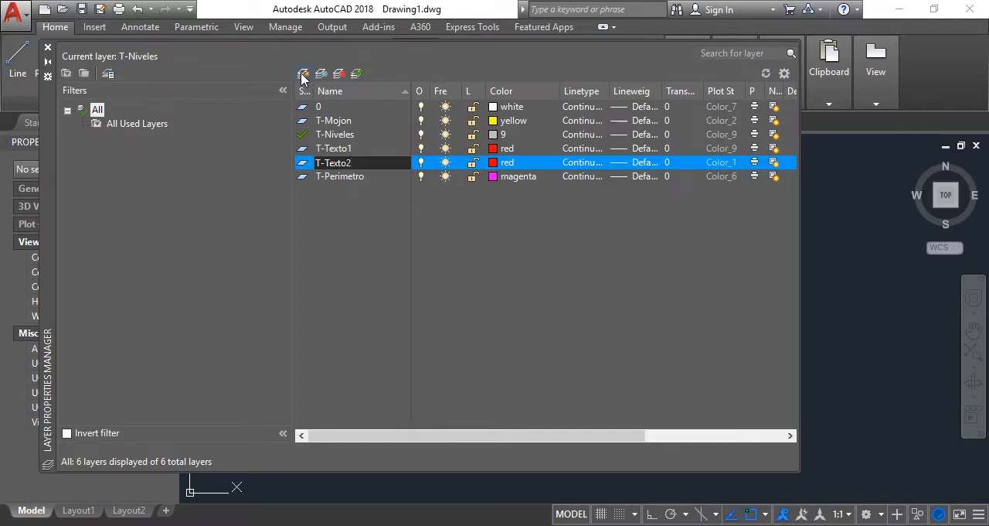
click(495, 163)
click(422, 322)
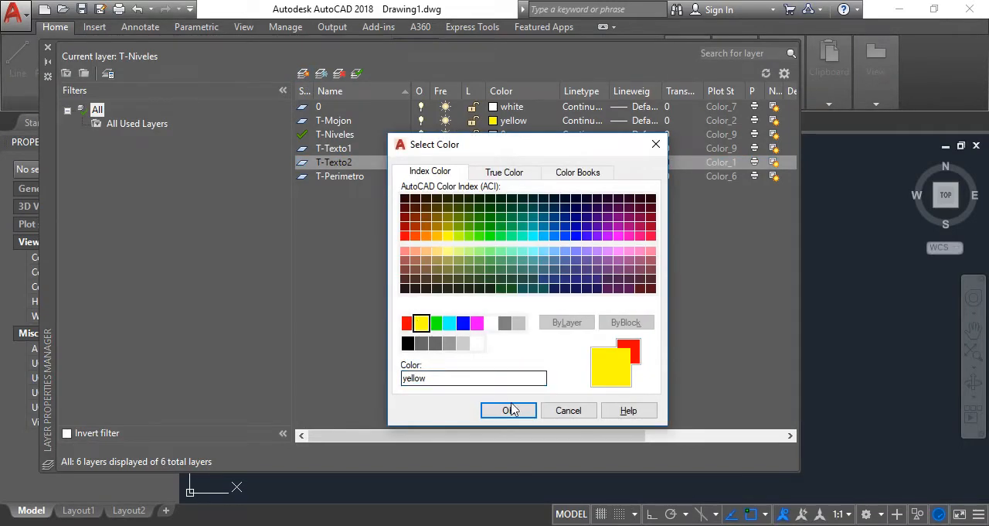
click(509, 410)
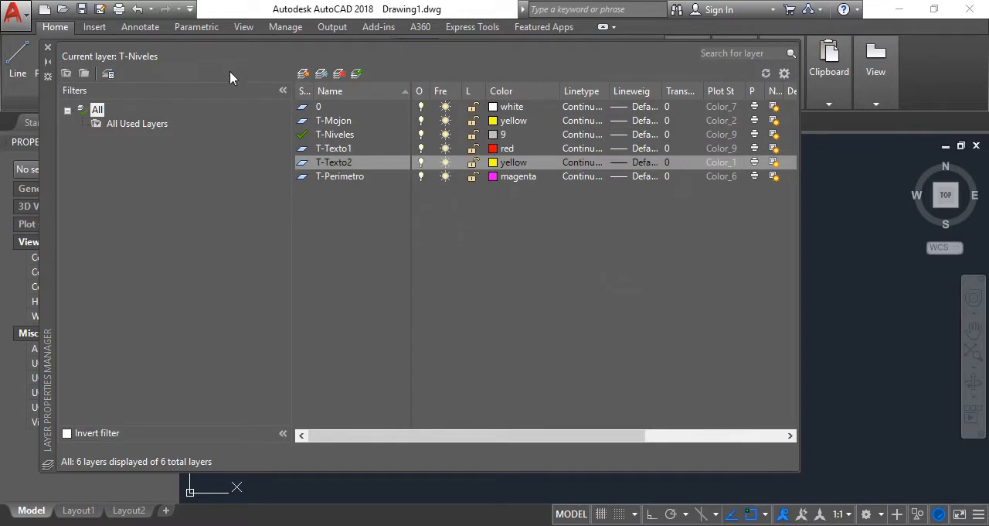
click(48, 49)
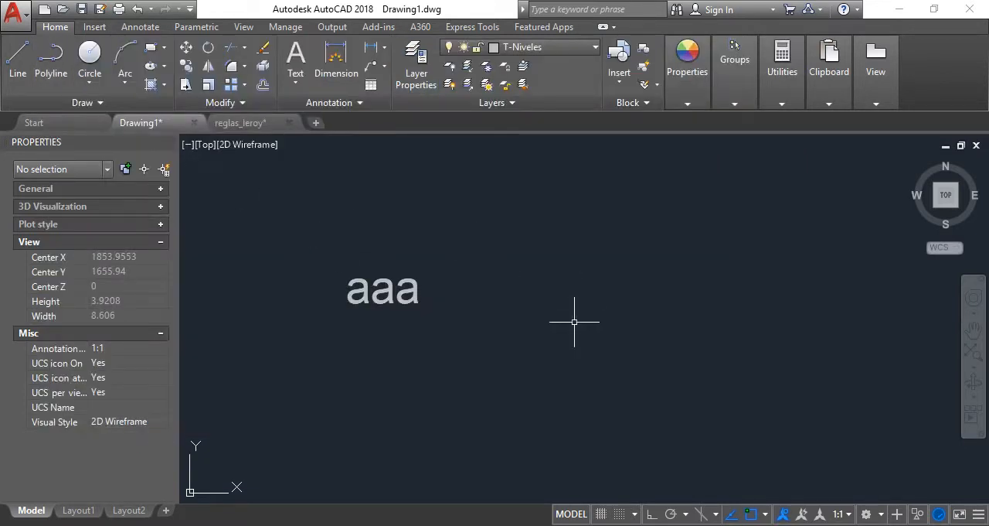
Assign the "aaa" text to layer T-Texto1 and clear the selection
click(519, 344)
click(335, 236)
click(541, 47)
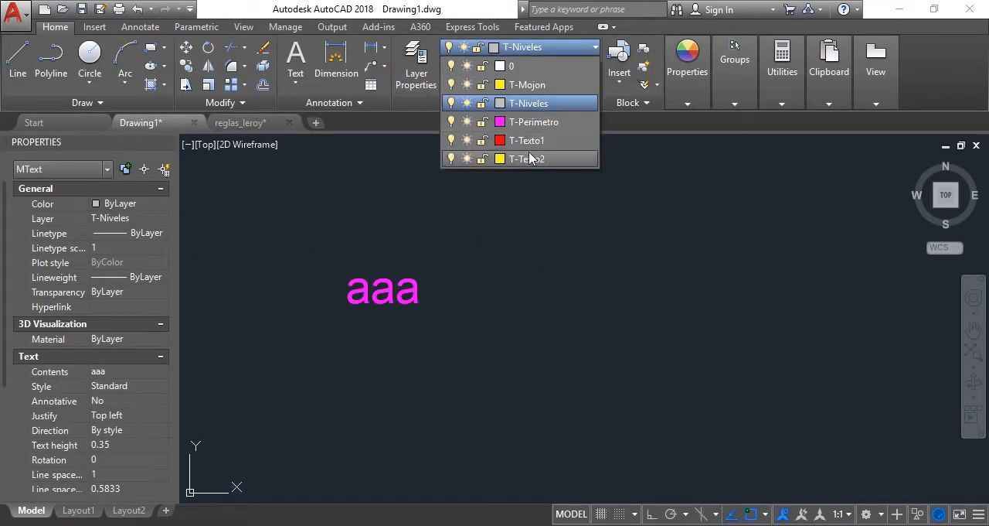
click(527, 141)
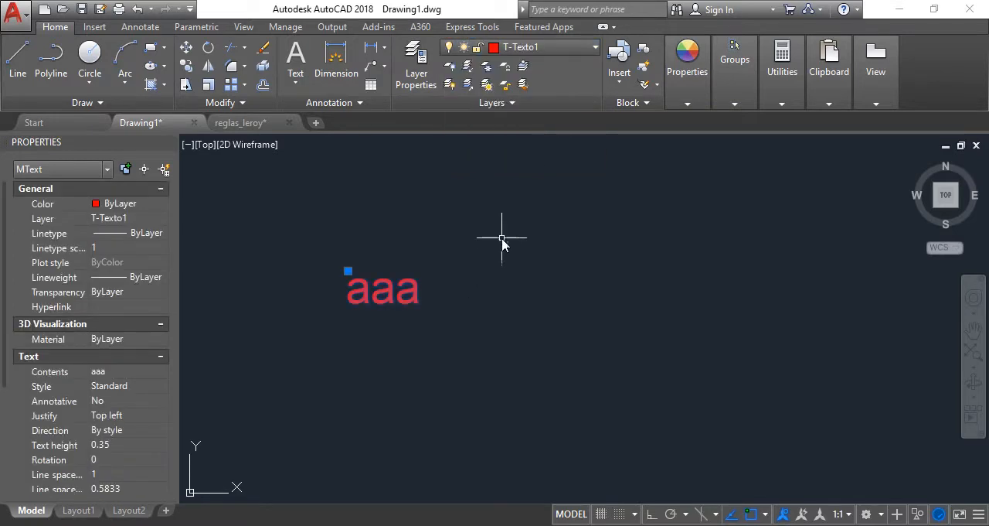
key(Escape)
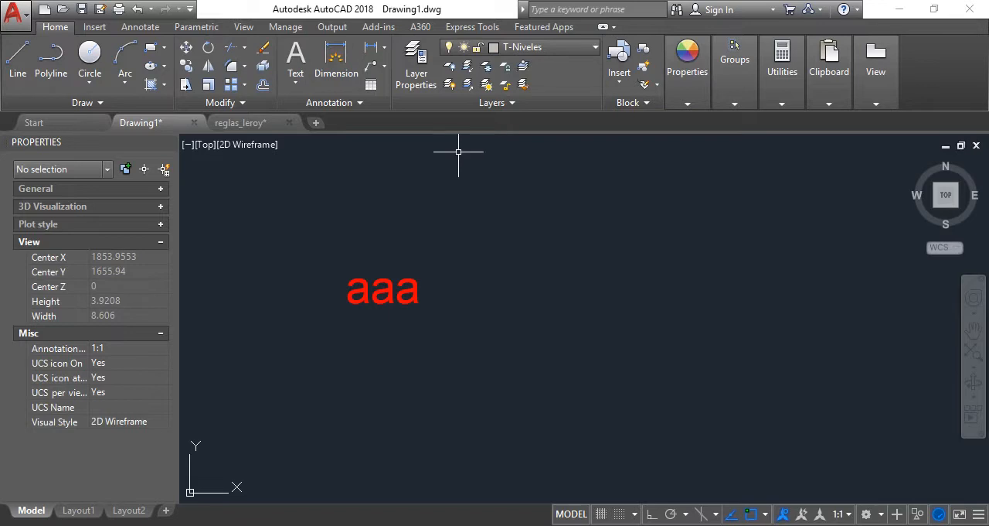
Following the PDF's perimeter table title, replace the "aaa" text with "Perimetro General"
double_click(418, 303)
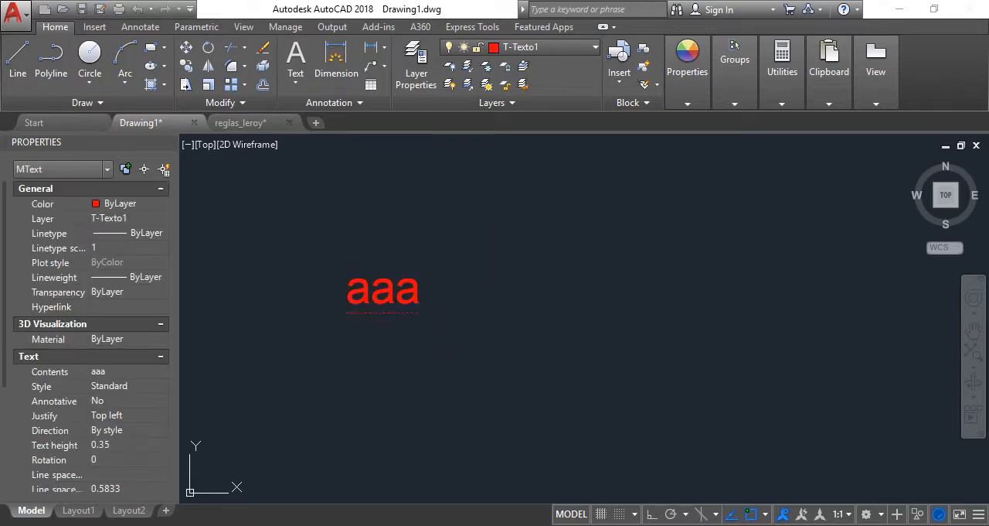
key(alt+Tab)
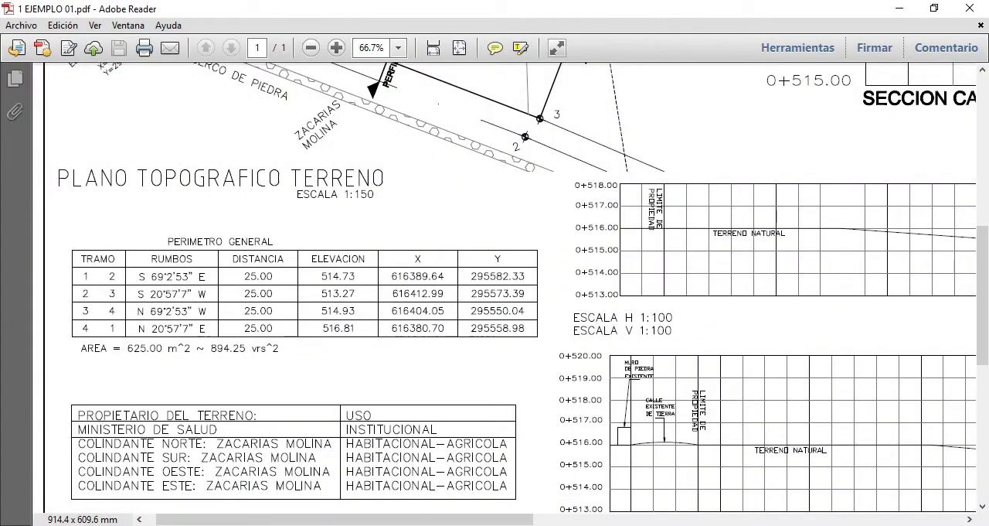
key(alt+Tab)
double_click(411, 304)
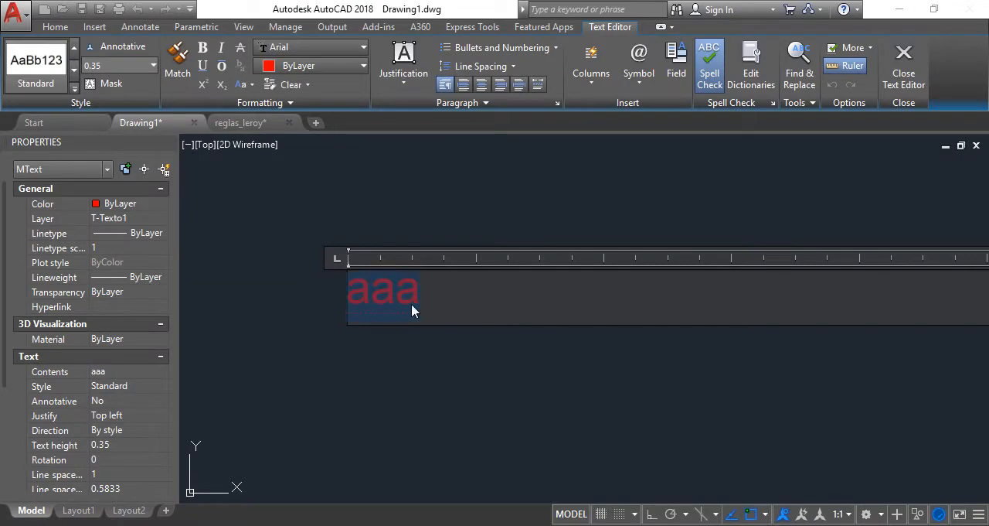
text(p)
key(BackSpace)
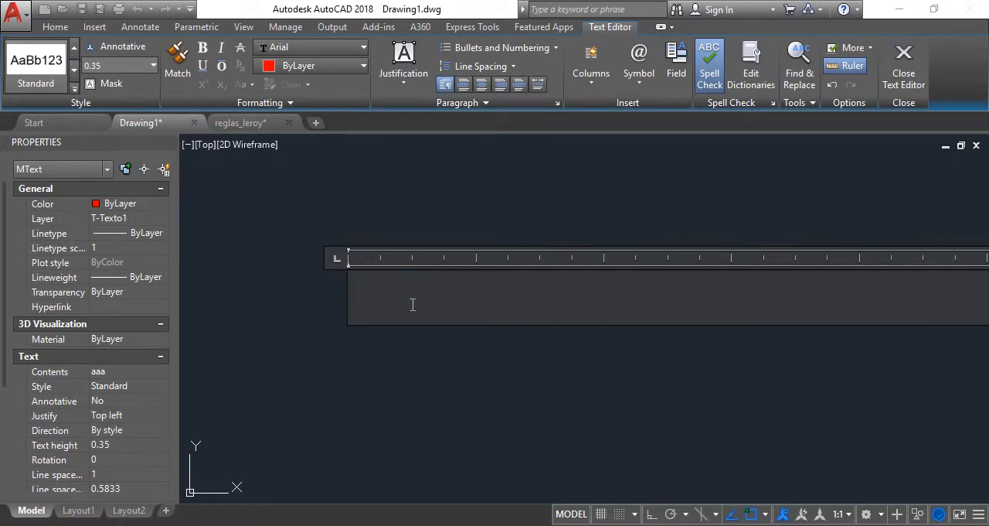
text(Perimet)
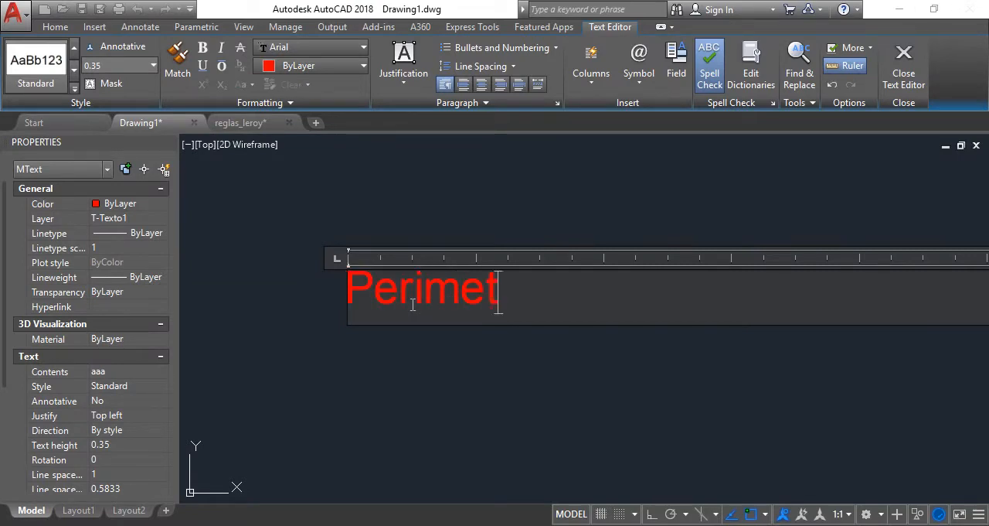
text(ro General)
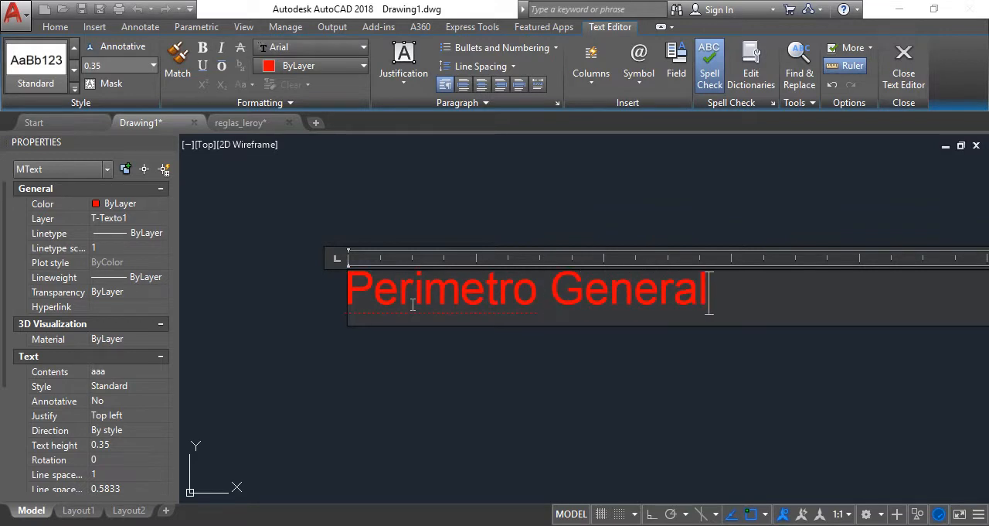
click(441, 375)
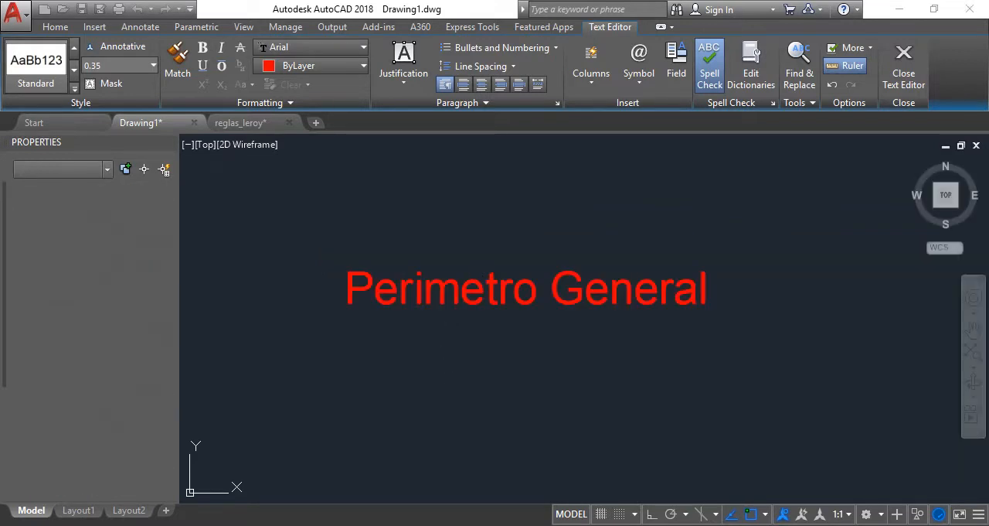
Copy the "Perimetro General" title straight down with ortho on, about 1.16 units below the original
scroll(515, 311, down, 4)
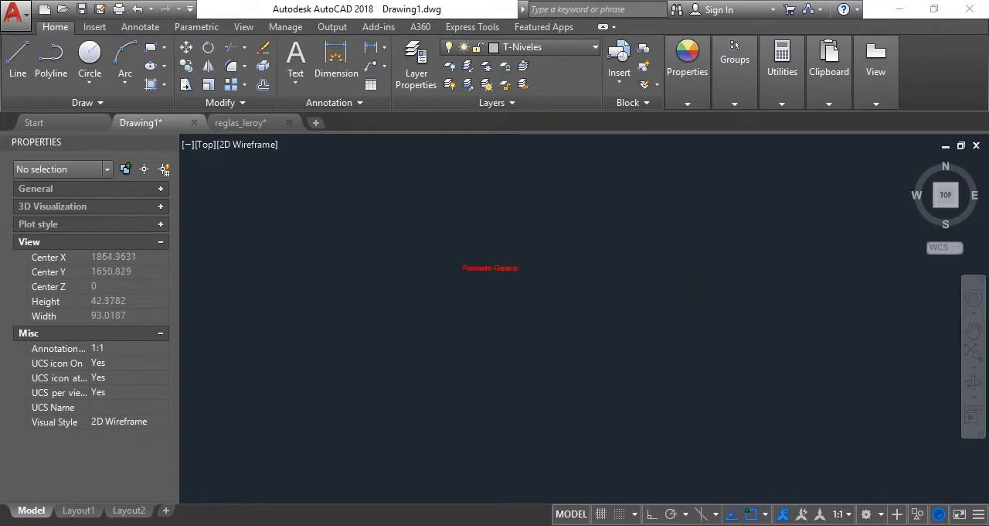
scroll(483, 255, up, 1)
scroll(483, 255, up, 2)
click(449, 234)
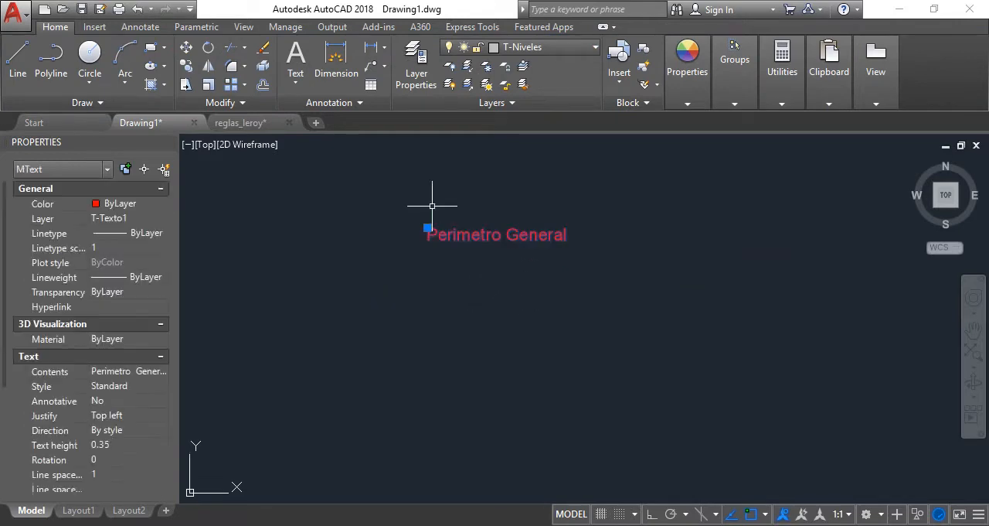
click(187, 65)
click(508, 297)
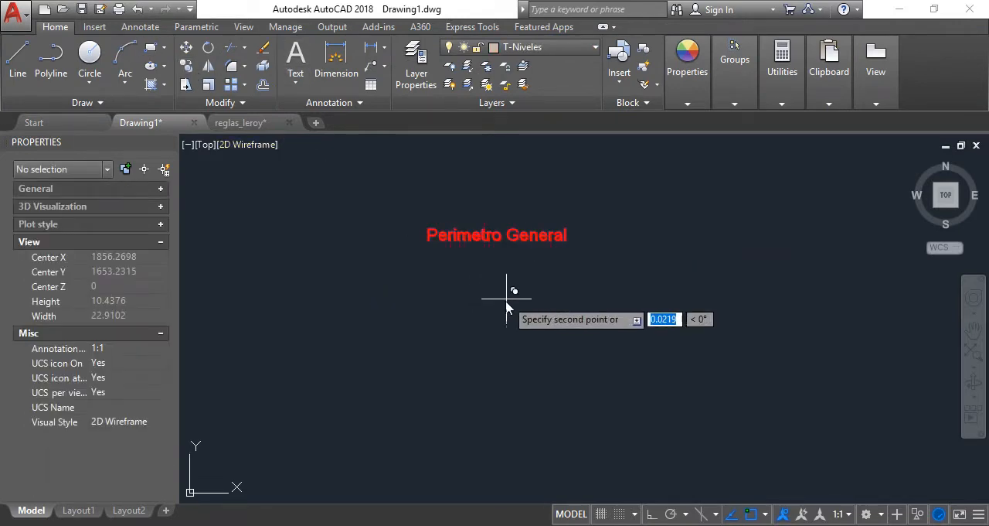
click(651, 513)
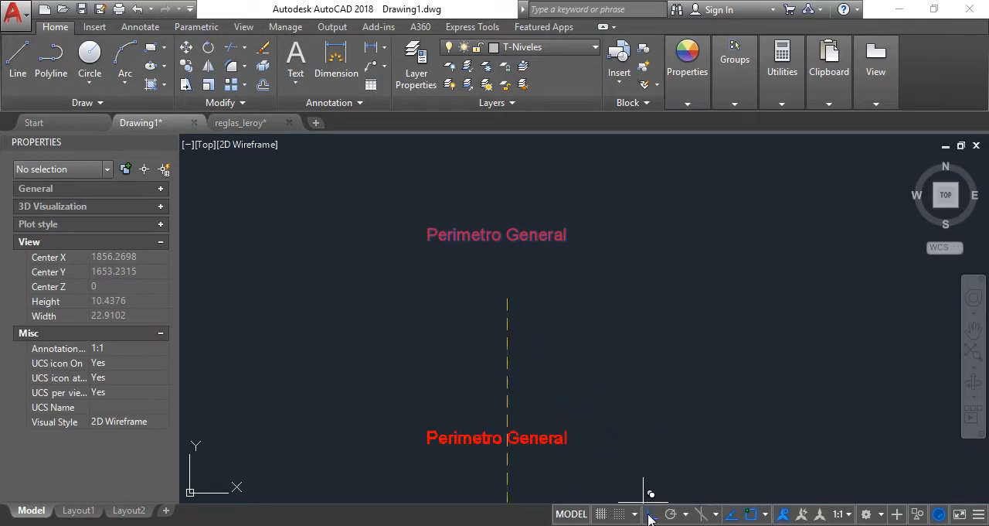
click(495, 337)
Following the PDF's perimeter table, replace the lower "Perimetro General" copy with "1 - 2"
double_click(507, 277)
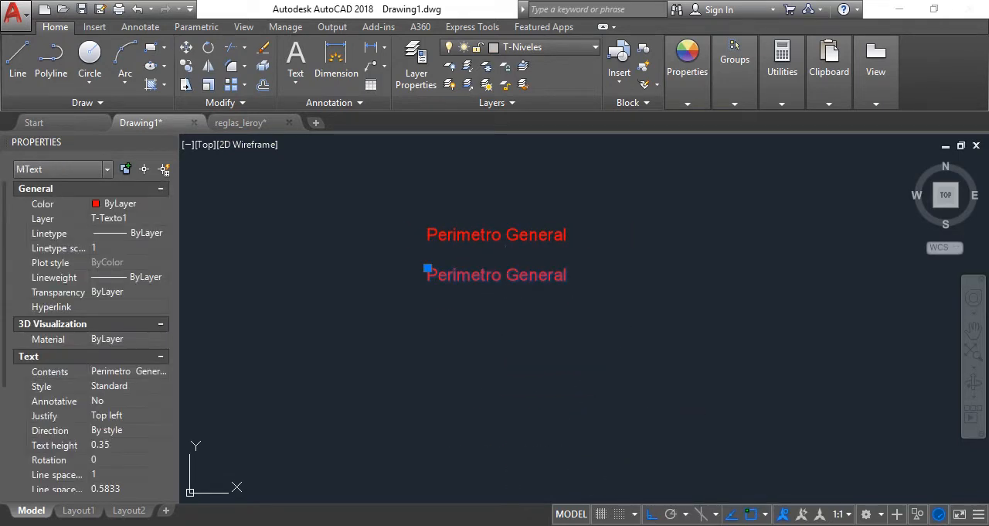
double_click(509, 276)
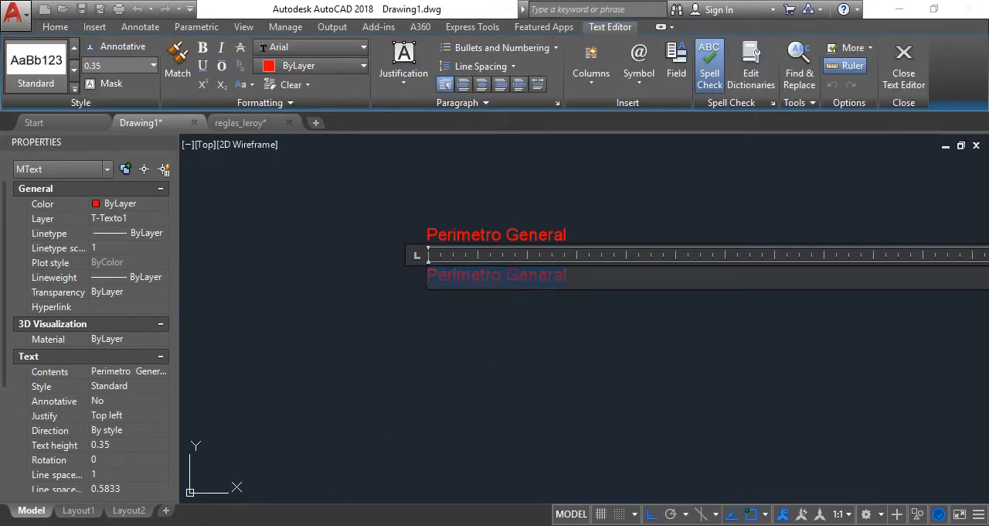
key(alt+Tab)
key(alt+Tab)
text(1)
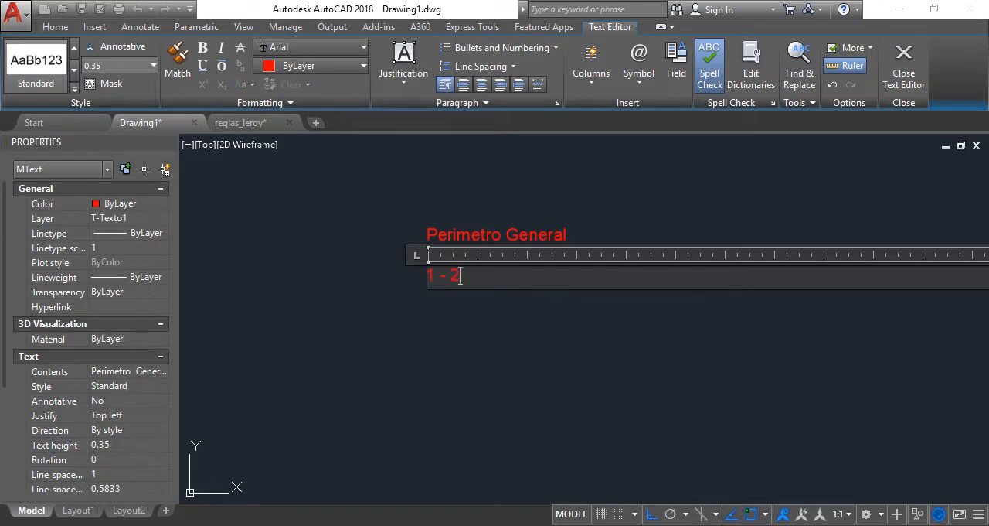
click(389, 437)
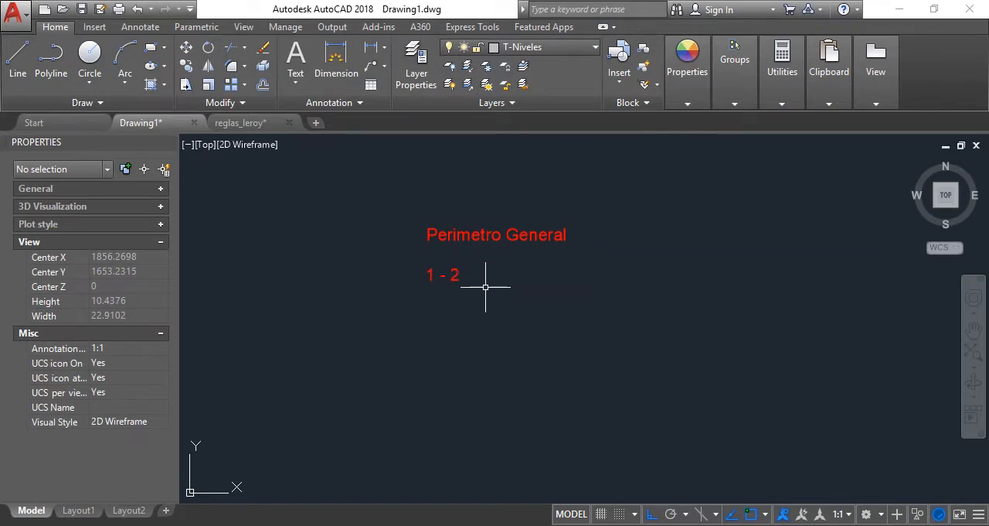
Copy the "1 - 2" text horizontally to the right to start the bearing column
click(437, 269)
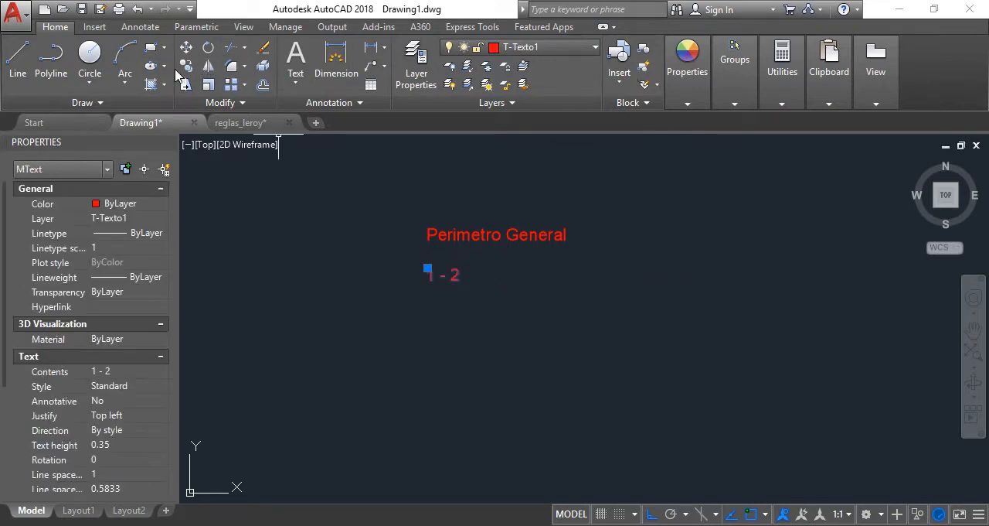
key(Escape)
click(429, 307)
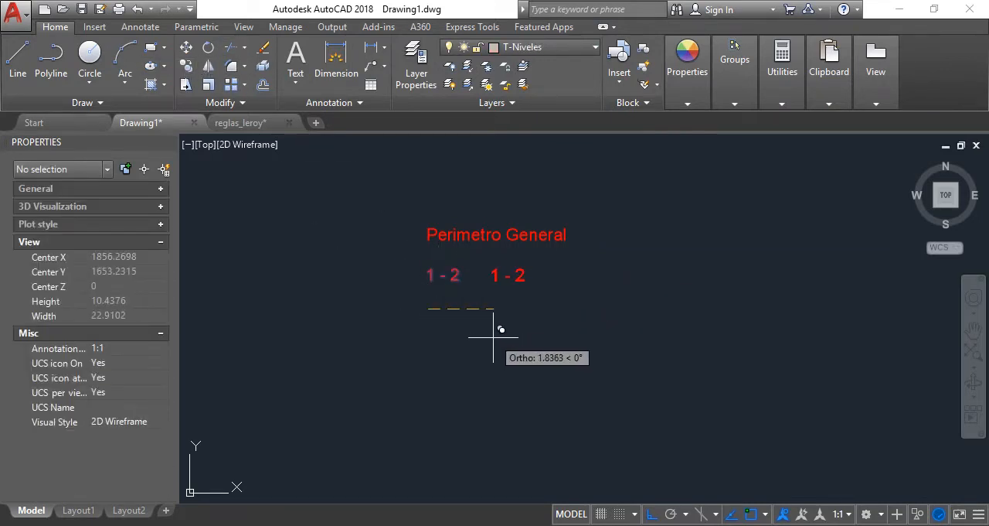
click(488, 336)
key(Escape)
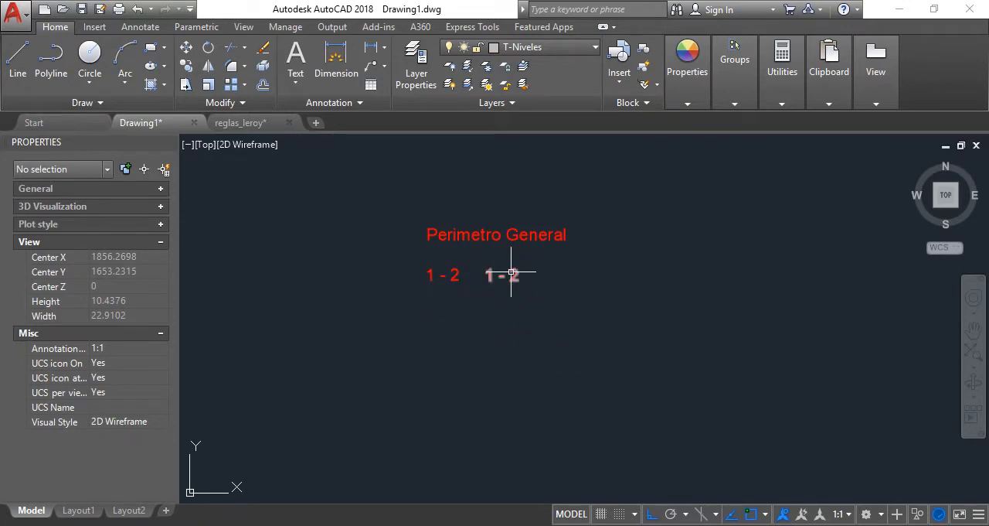
Following the first row of the PDF's perimeter table, replace the right-hand "1 - 2" copy with the bearing S69°2'53"E
click(504, 274)
double_click(510, 275)
key(Delete)
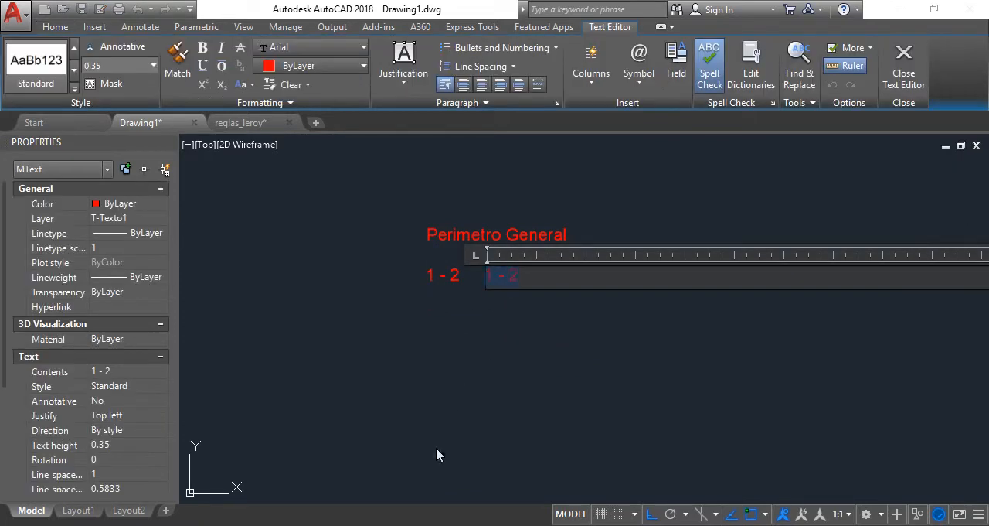
key(alt+Tab)
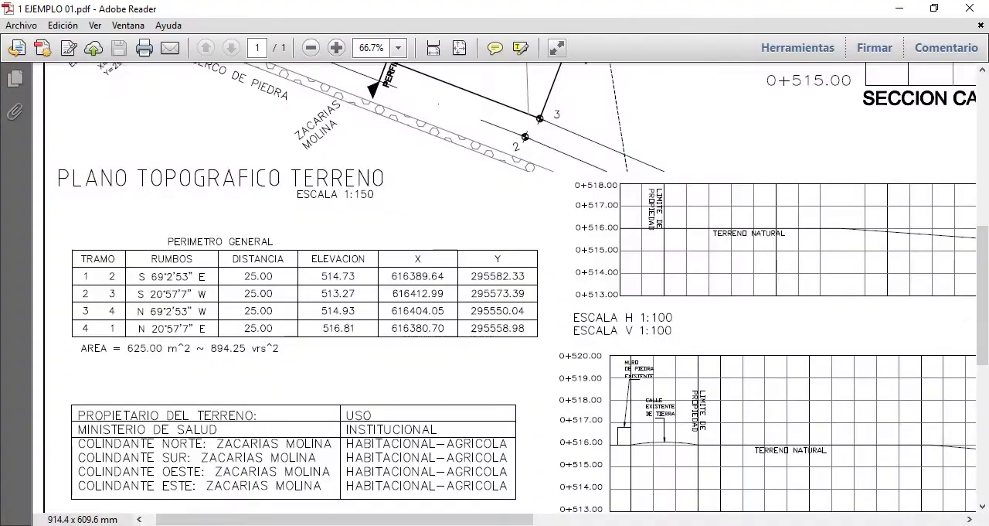
key(alt+Tab)
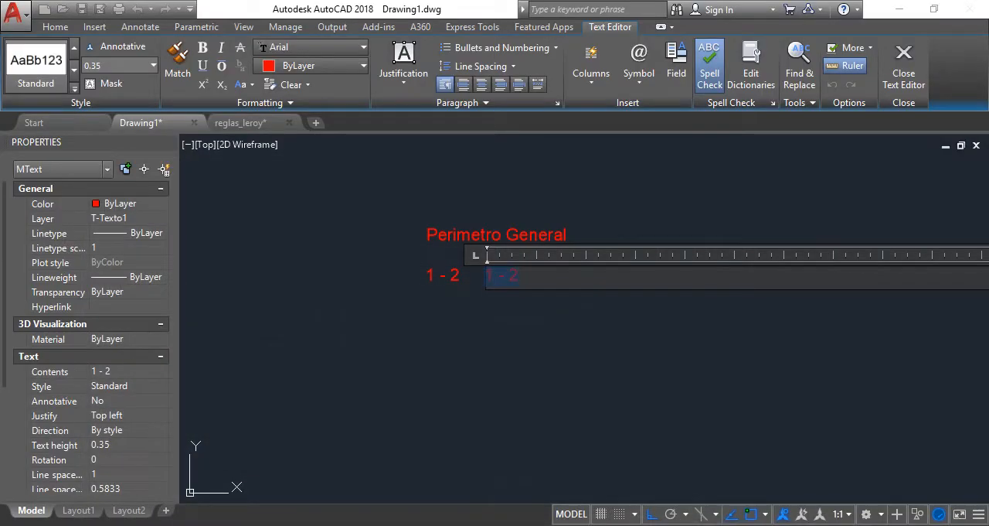
text(S69°2'53"E)
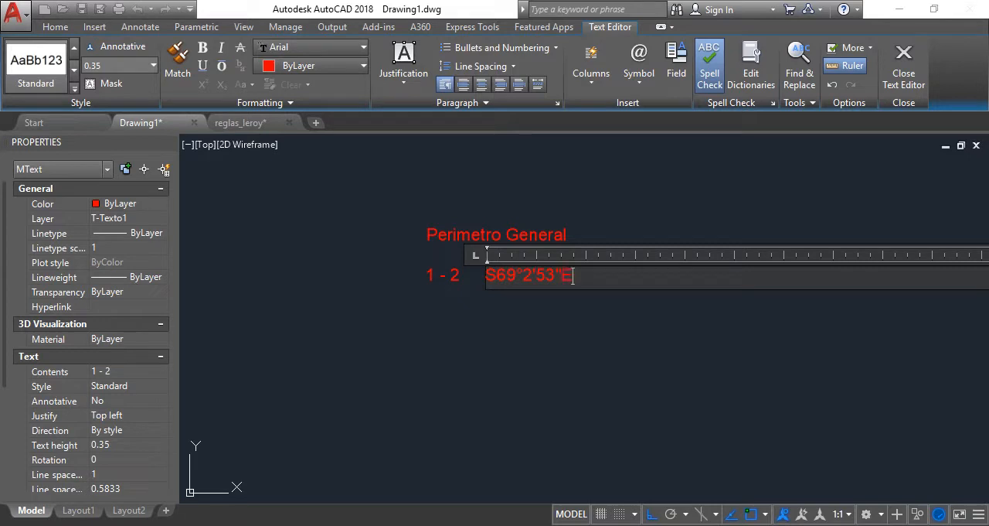
click(434, 446)
click(606, 337)
Copy the bearing text horizontally about 3 units to the right for the distance column
click(540, 271)
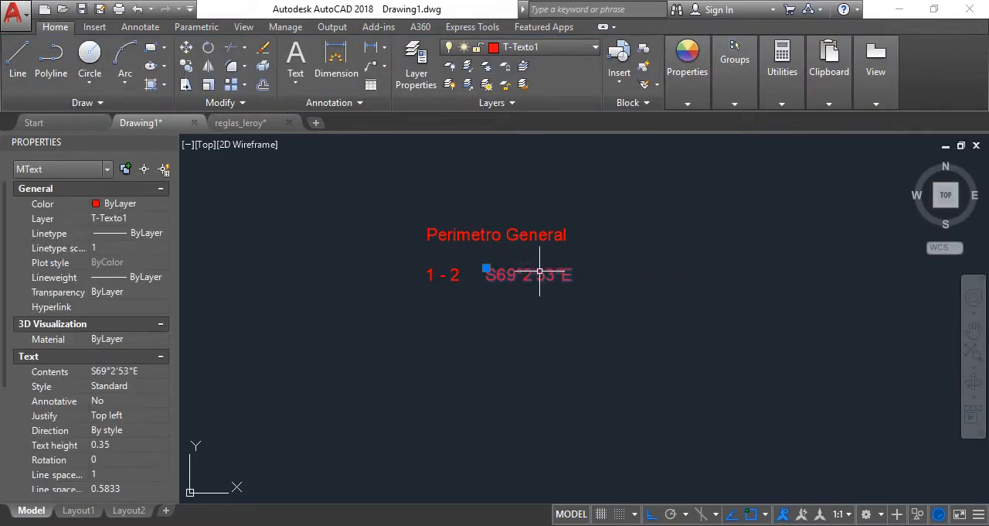
text(CP)
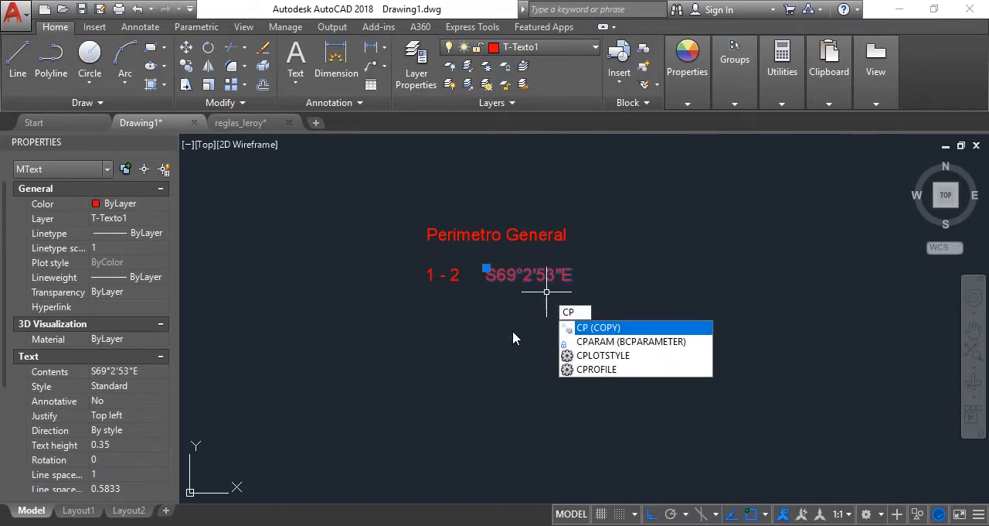
key(Return)
click(519, 335)
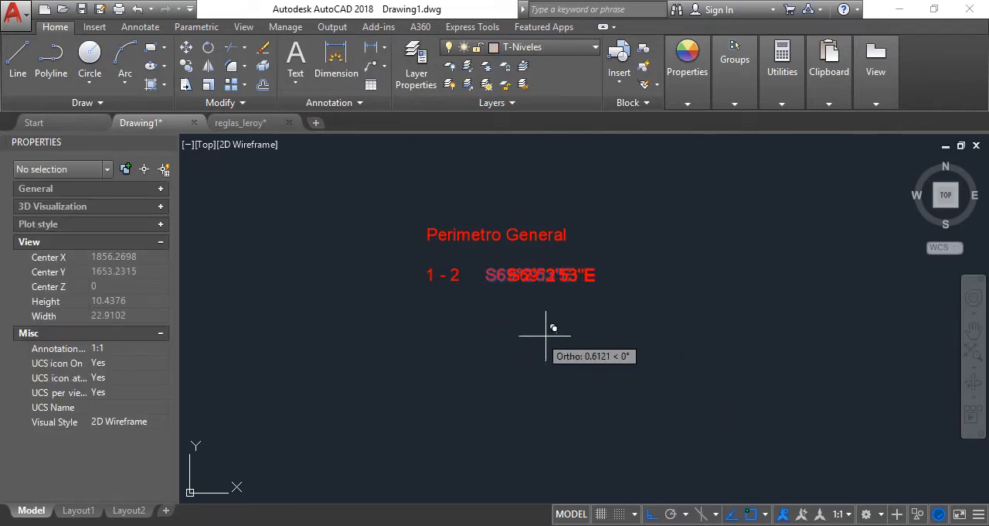
click(628, 349)
key(Escape)
Replace the copied bearing text with the distance 25 and clear the selection
double_click(622, 280)
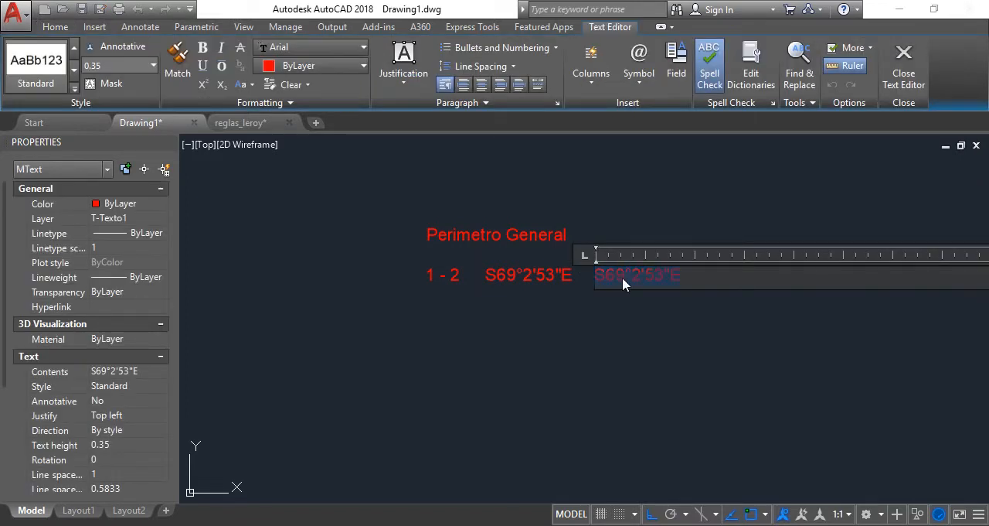
text(25)
click(654, 336)
click(641, 296)
click(591, 271)
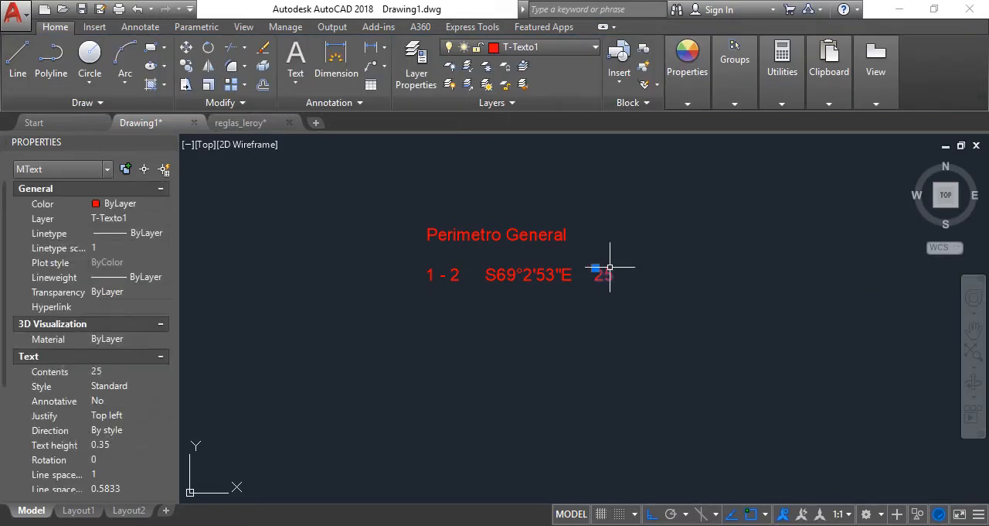
key(Escape)
Move the "Perimetro General" title straight up to make room for a header row above the data row
click(568, 237)
text(m)
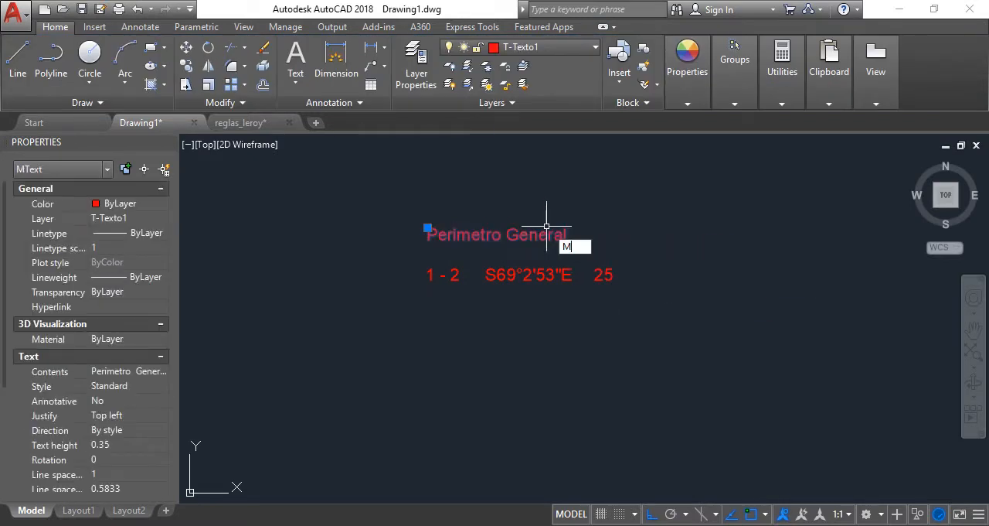
key(Return)
click(585, 244)
click(614, 209)
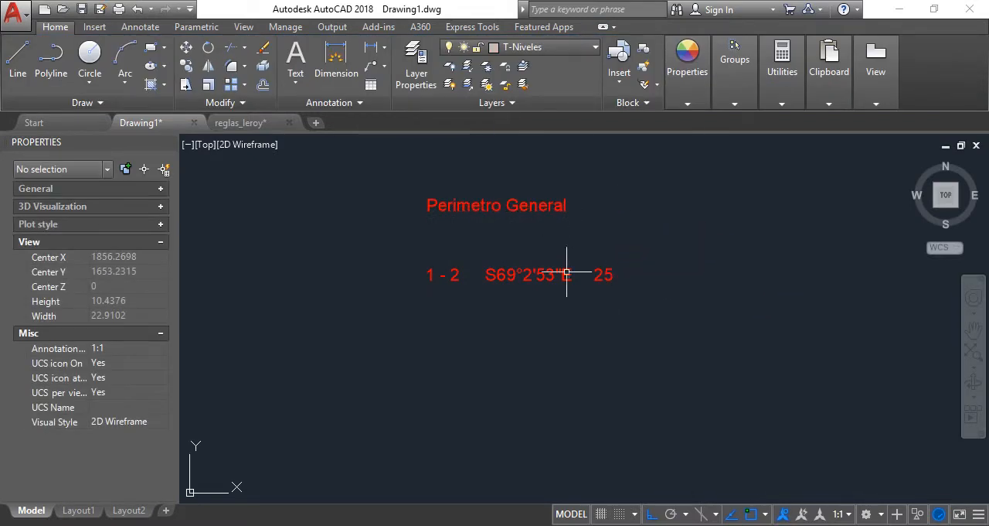
Copy the three texts of the 1 - 2 data row straight up, between that row and the title
click(633, 309)
click(449, 247)
text(m)
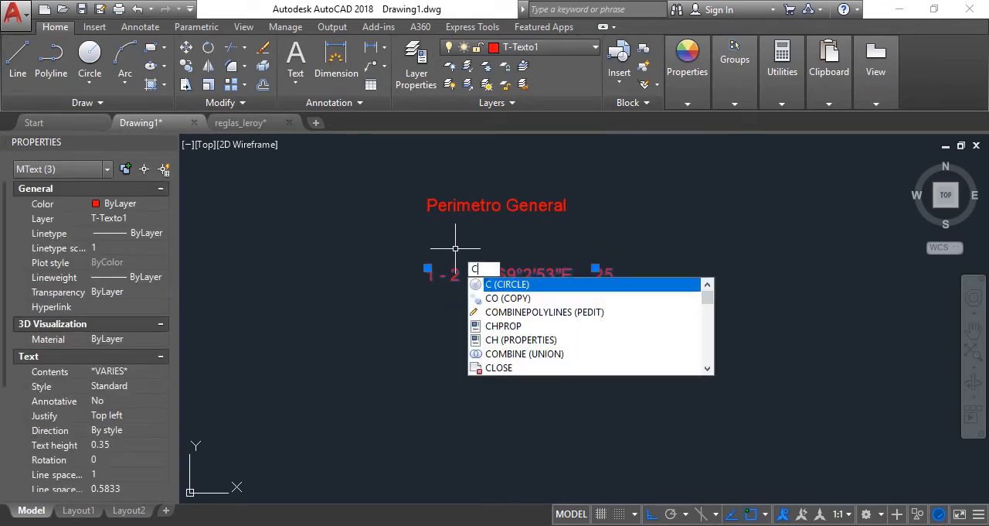
key(Return)
click(600, 345)
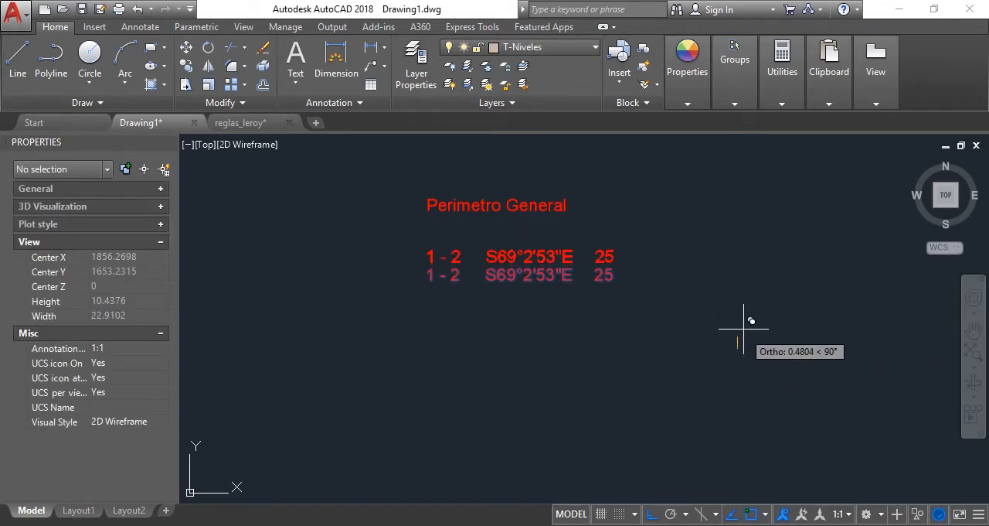
click(706, 320)
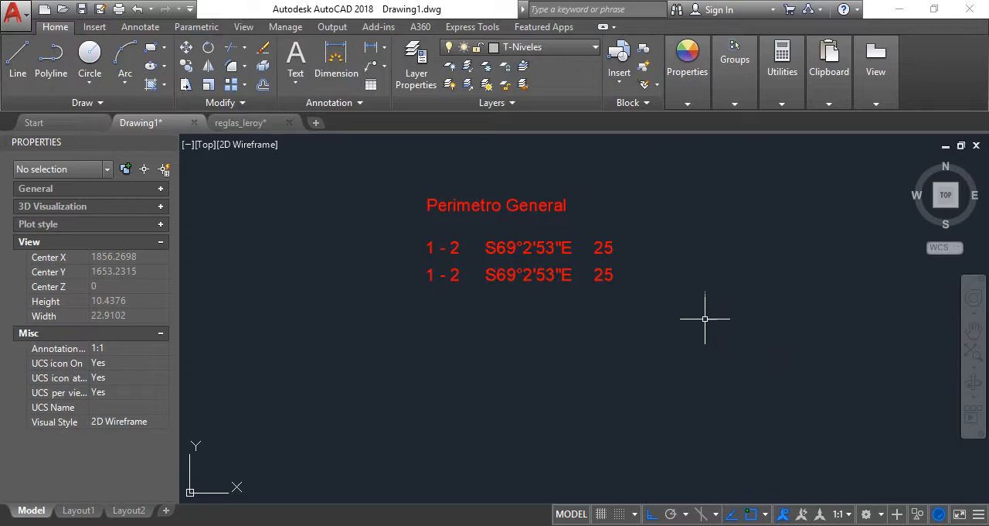
Replace the upper "1 - 2" text with the column heading "TRAMO"
double_click(456, 248)
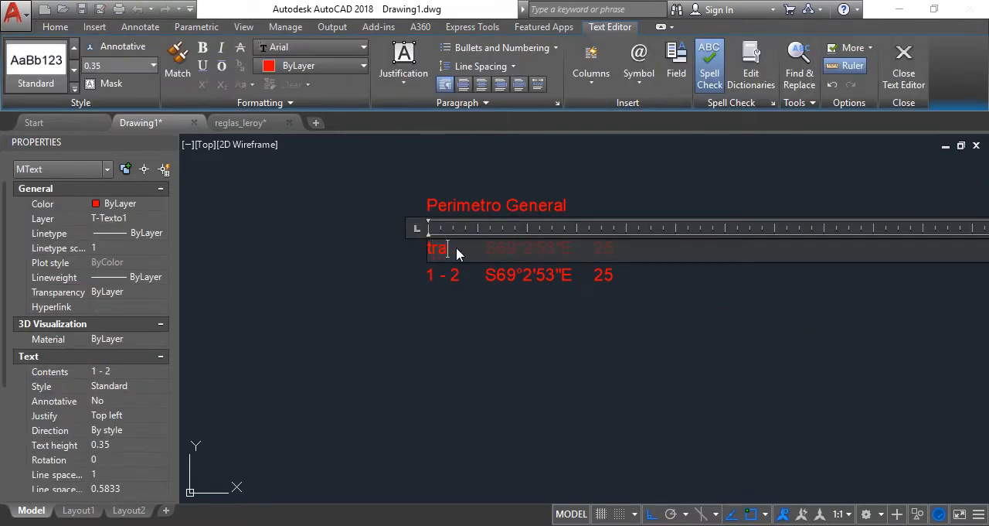
key(Delete)
text(TRAMO)
click(438, 289)
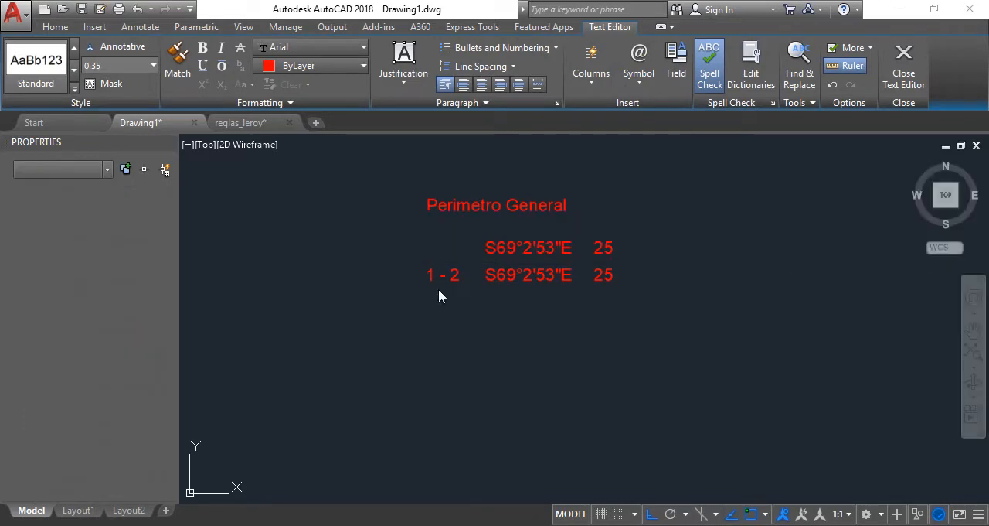
Replace the upper bearing text with the column heading "RUMBO"
click(528, 232)
click(515, 244)
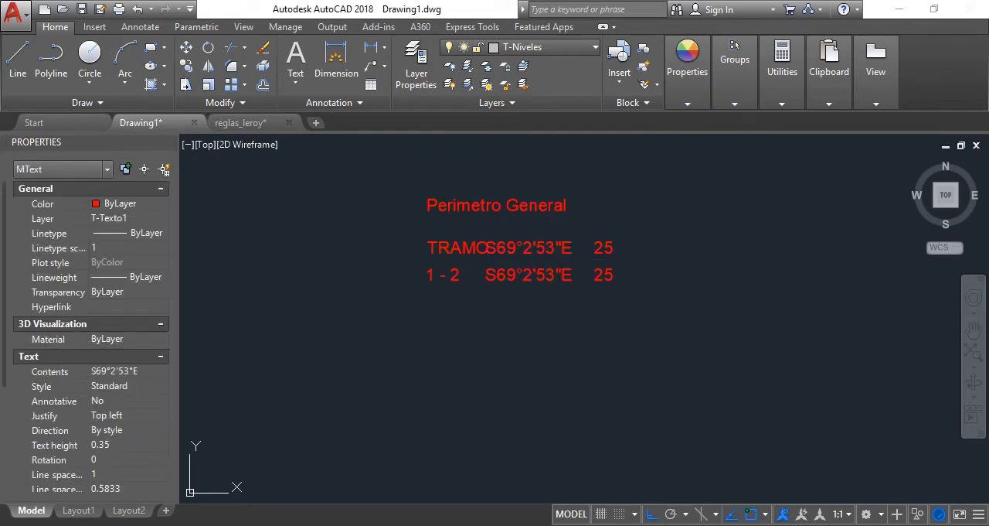
double_click(515, 246)
text(R)
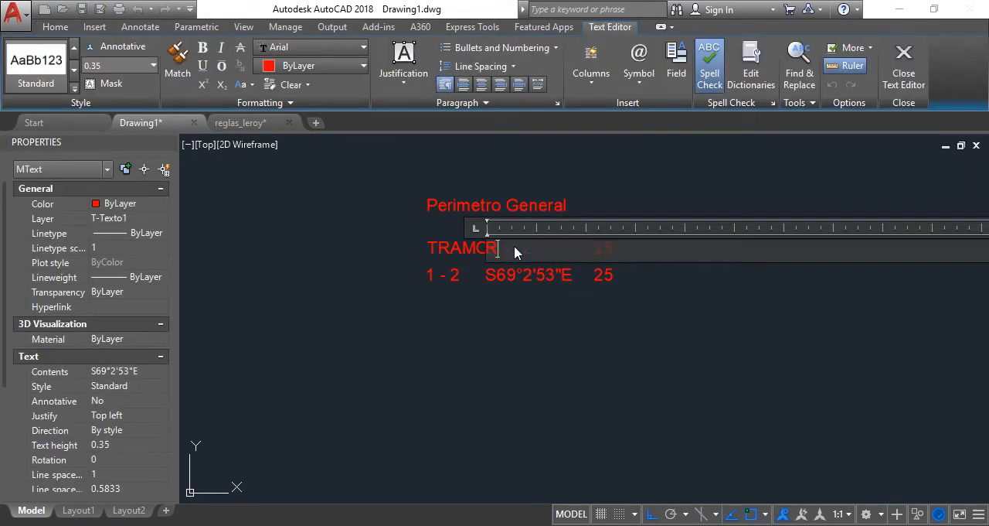
text(UMBO)
click(486, 322)
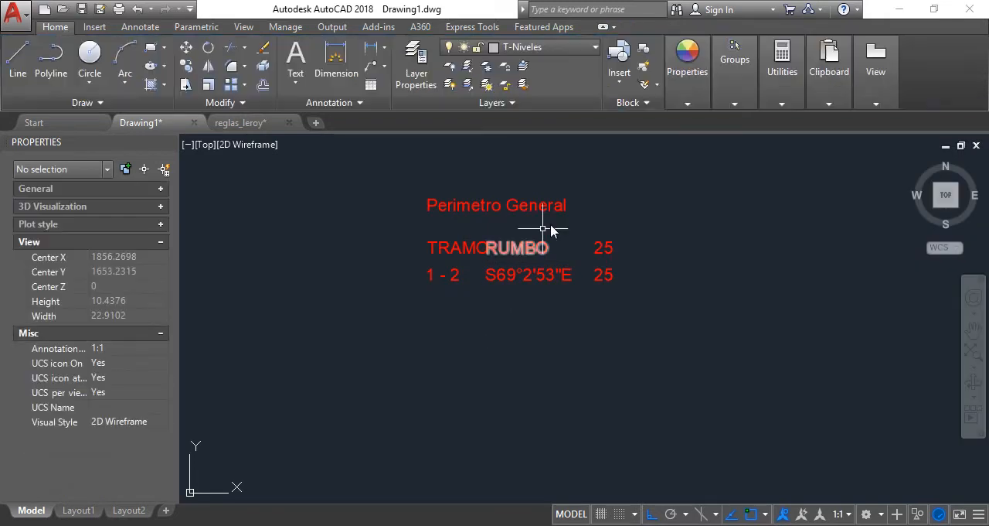
Replace the upper "25" text with the column heading "DISTANCIA (M)"
click(601, 246)
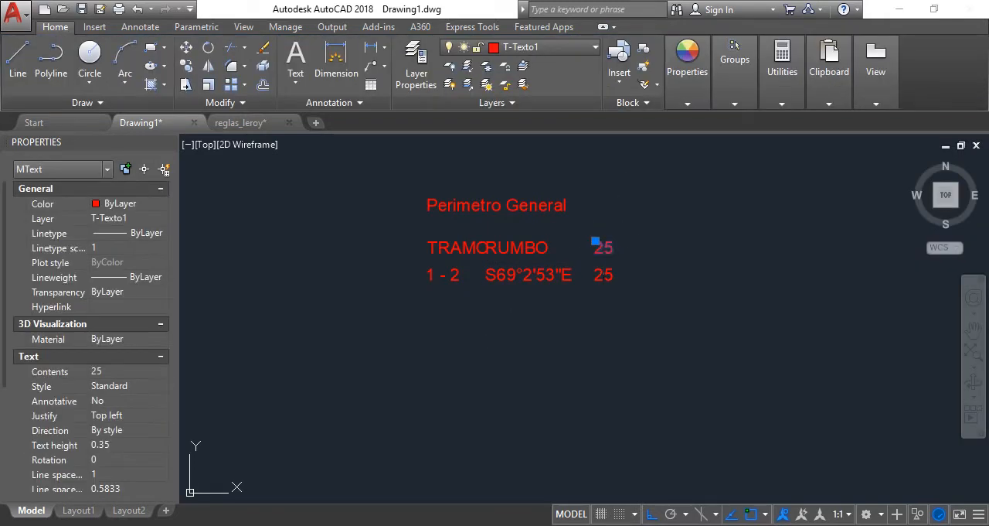
double_click(603, 246)
text(DISTANCIA (M)
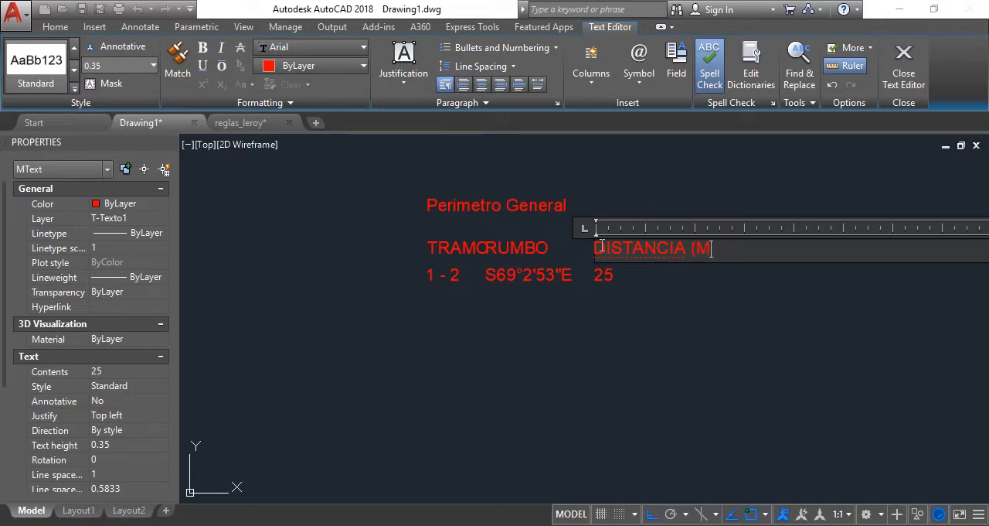
click(654, 279)
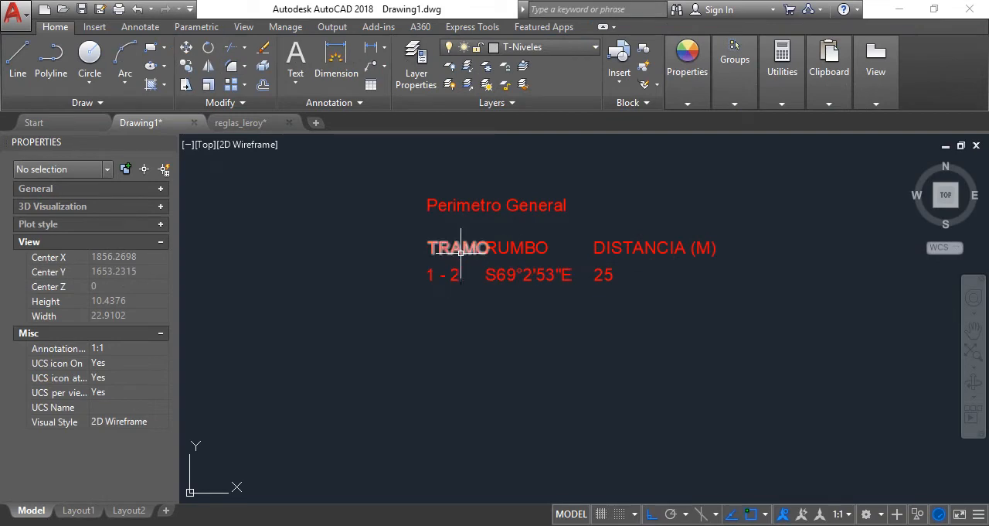
Move the "TRAMO" heading and the "1 - 2" text together about 0.9 straight left, away from the RUMBO column
drag(459, 296, 419, 234)
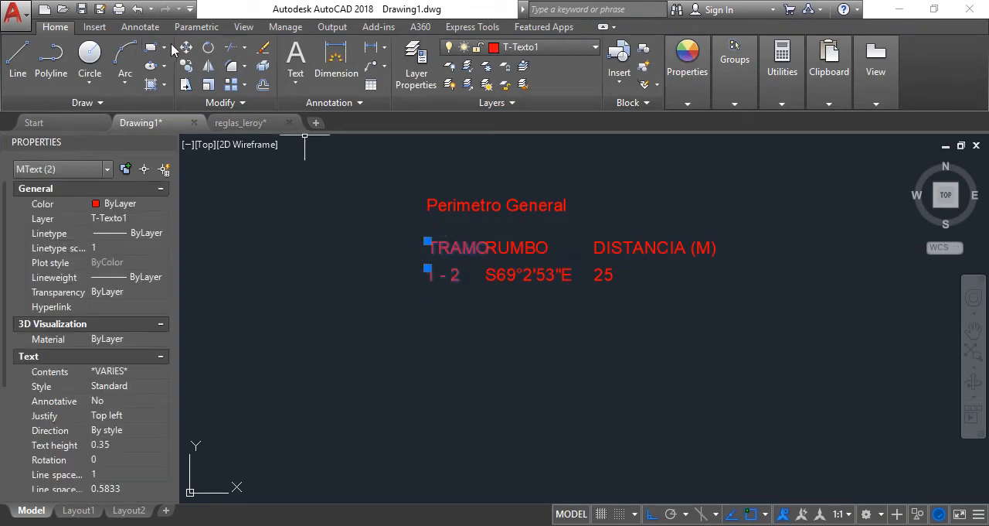
click(186, 48)
click(417, 334)
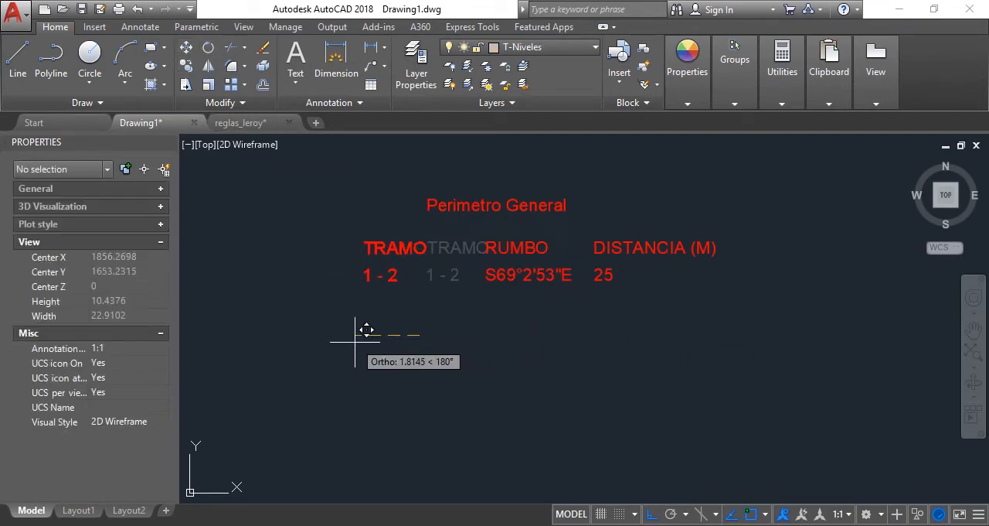
click(398, 335)
Move the "DISTANCIA (M)" heading and the "25" below it together slightly to the right, widening the gap after RUMBO
click(622, 296)
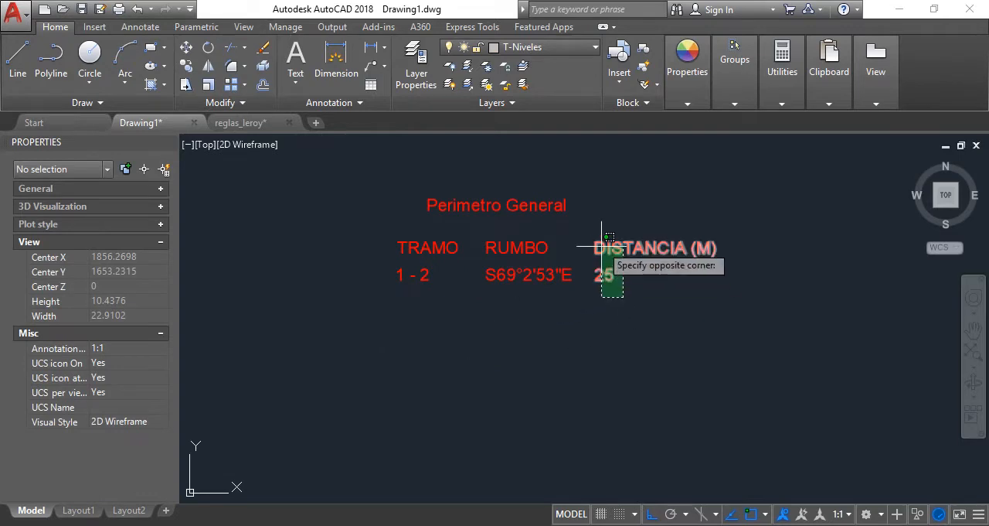
click(601, 245)
key(space)
click(621, 329)
click(629, 332)
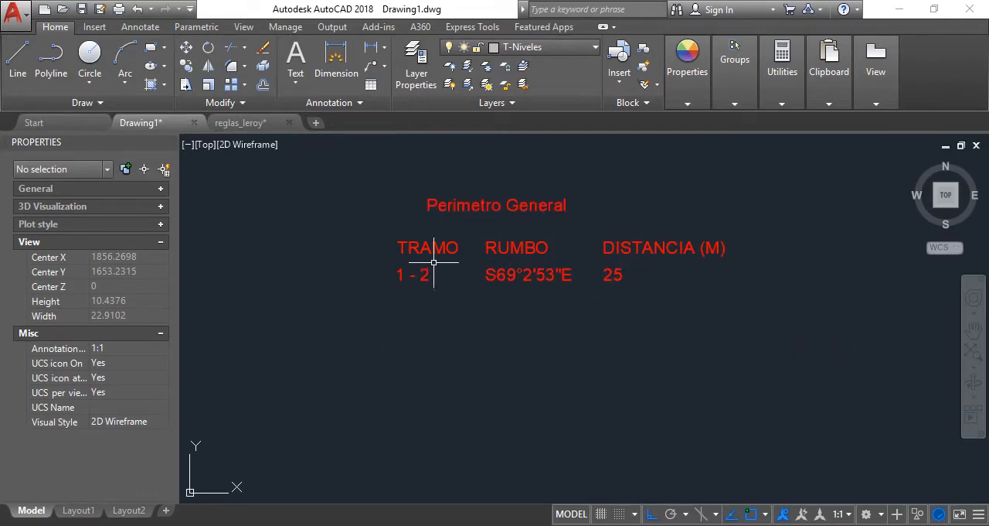
Copy the three texts of the 1 - 2 data row straight down by one row spacing as a second data row
click(698, 306)
click(324, 248)
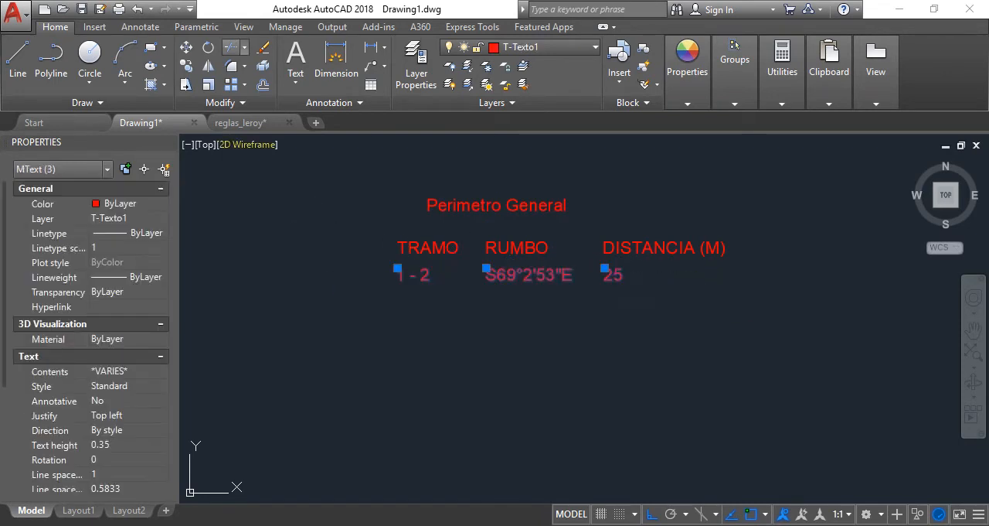
click(186, 66)
click(299, 317)
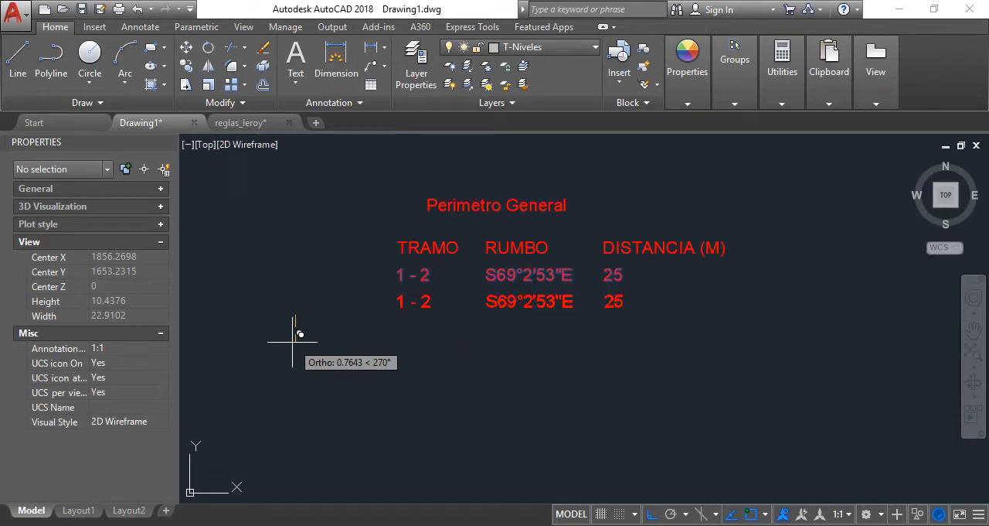
text(0.7)
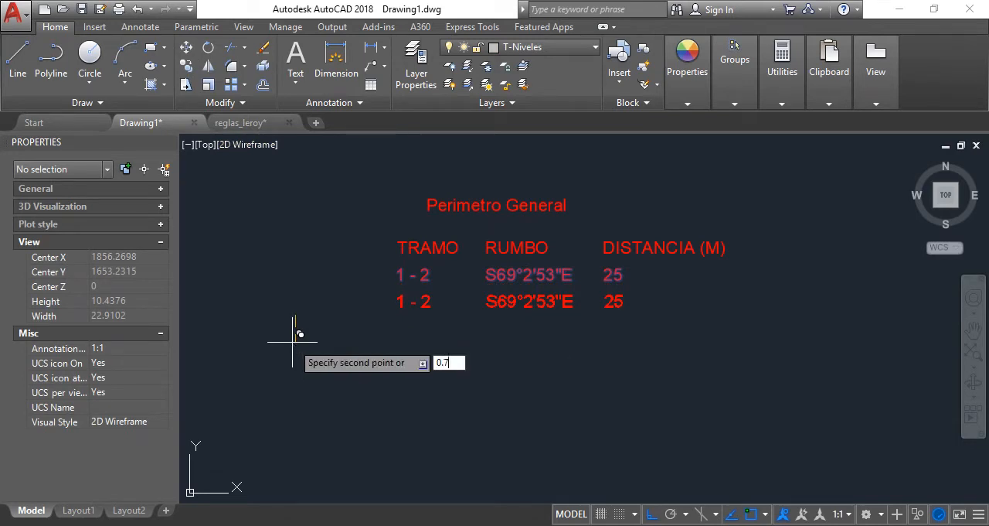
key(Return)
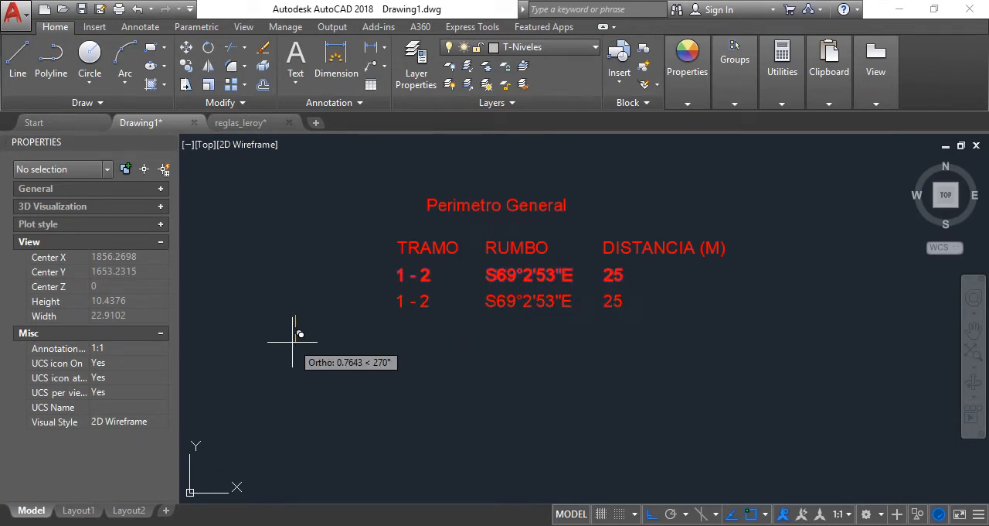
key(Escape)
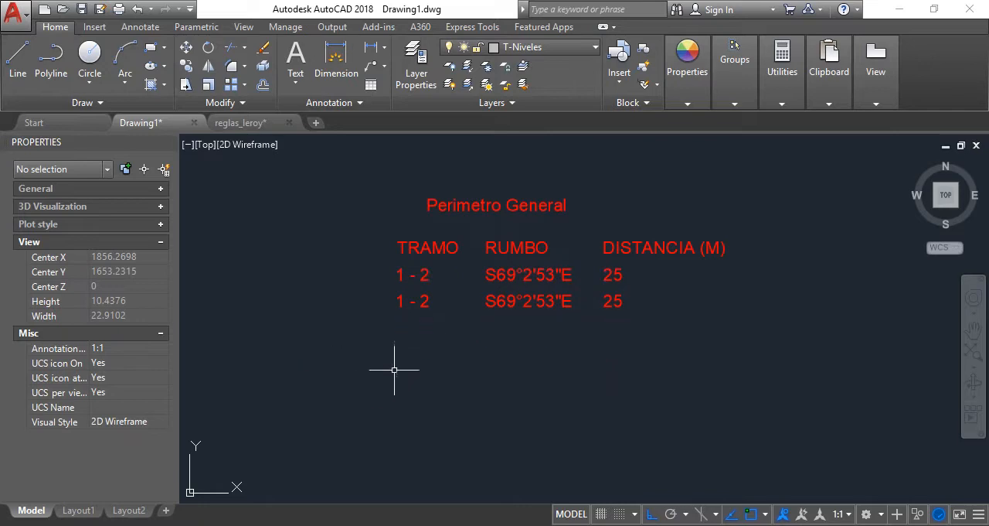
Copy the second data row's three texts straight down at the same spacing as a third row
key(Return)
click(611, 343)
click(375, 292)
key(Return)
click(372, 311)
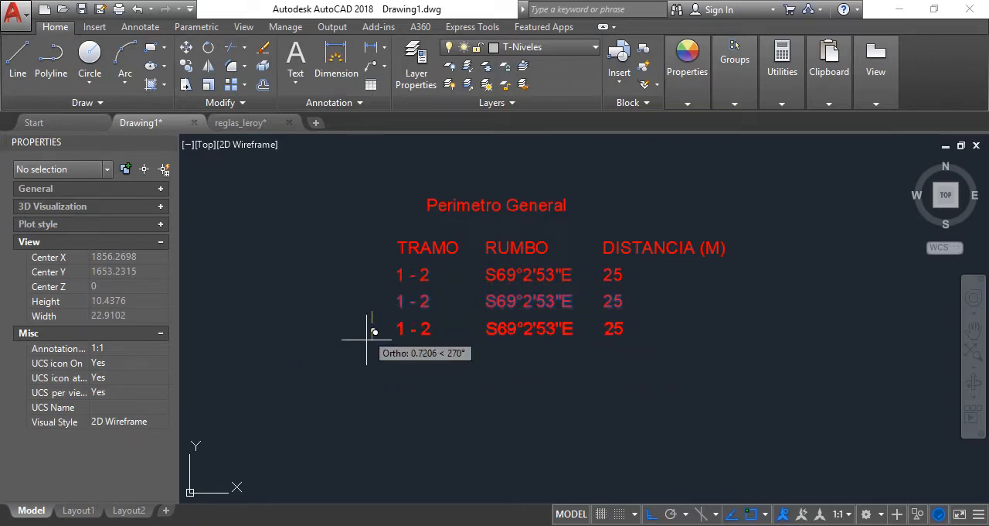
text(0.75)
key(Return)
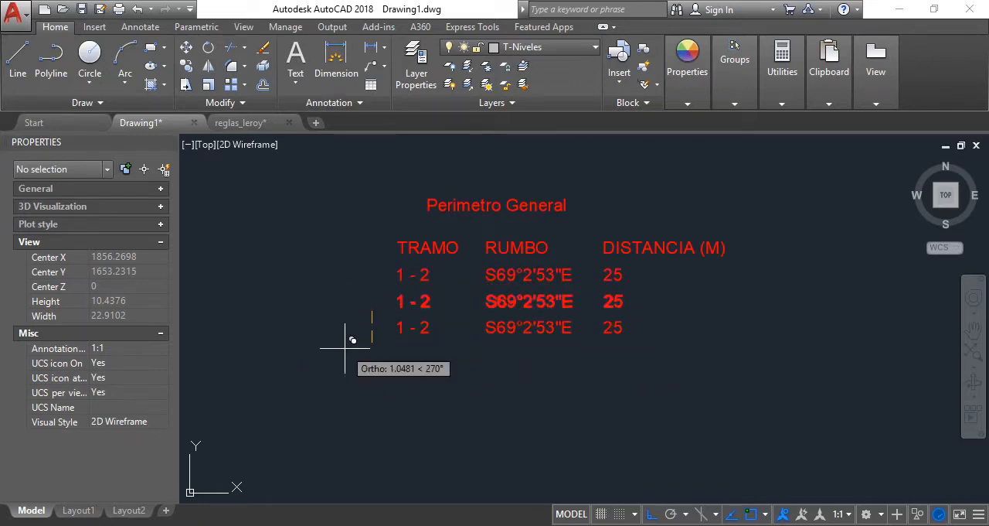
key(Escape)
Copy the third data row's three texts straight down at the same spacing as a fourth row
key(Return)
click(668, 368)
click(397, 326)
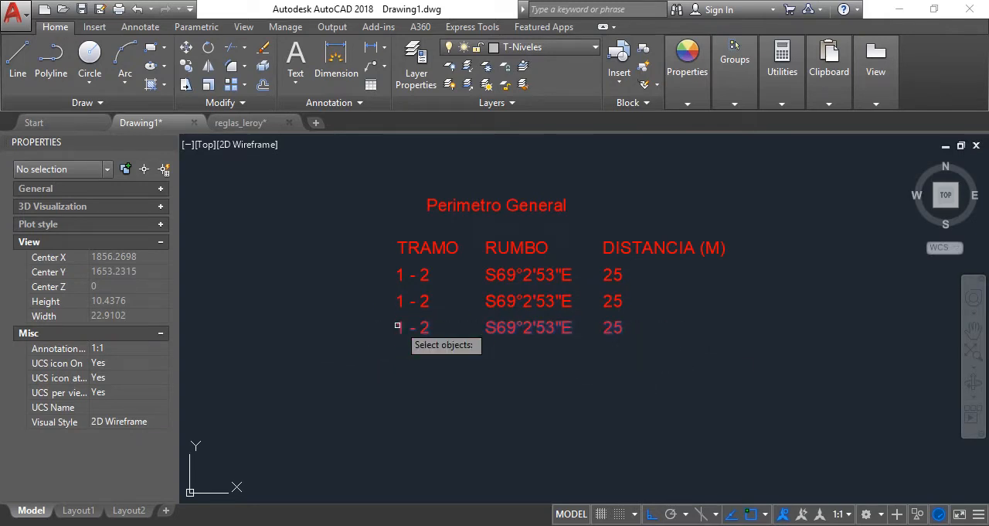
key(Return)
click(363, 335)
text(0.7)
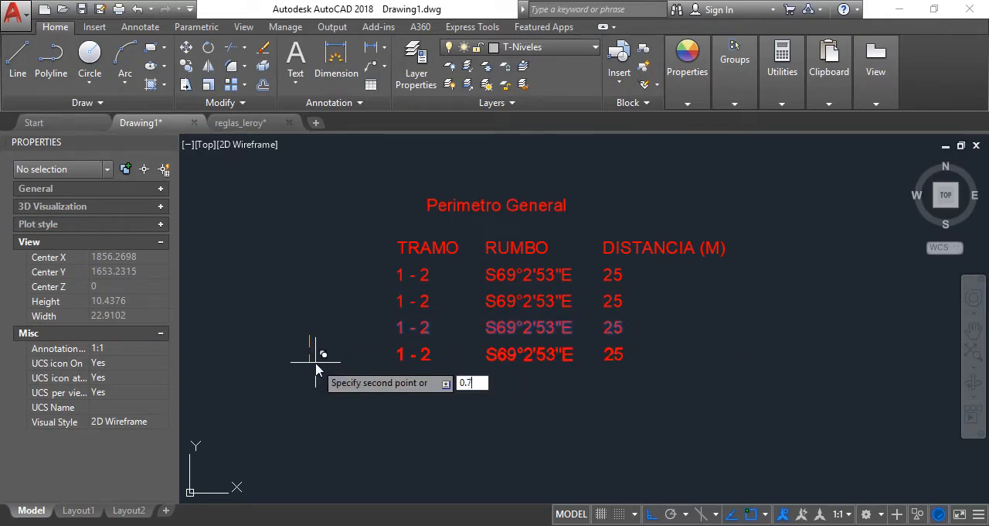
key(Tab)
key(Return)
key(Escape)
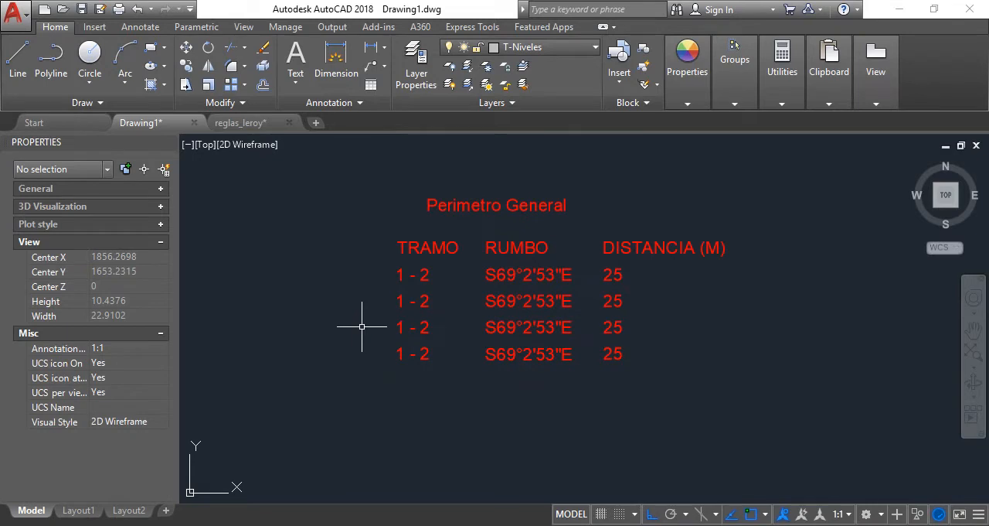
Replace the TRAMO text of the second data row with "2 - 3"
click(413, 301)
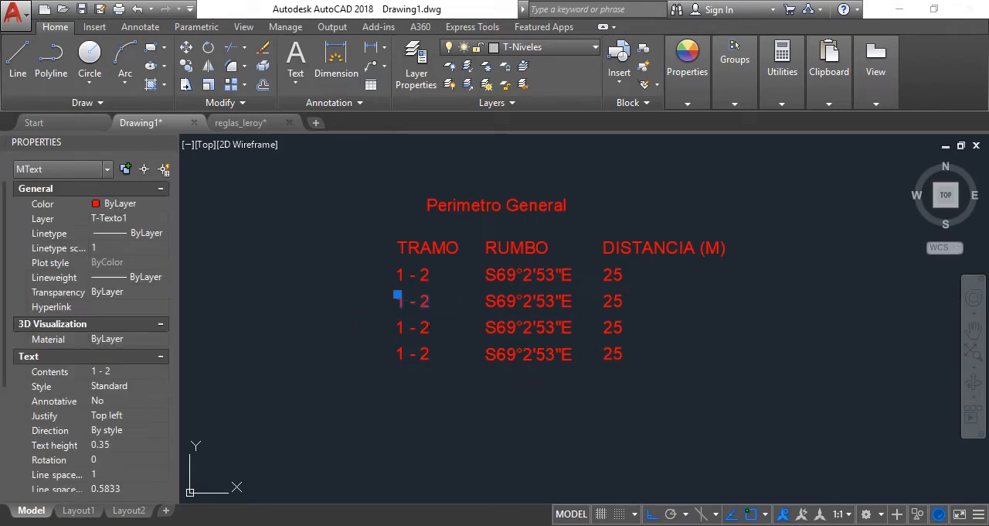
double_click(414, 301)
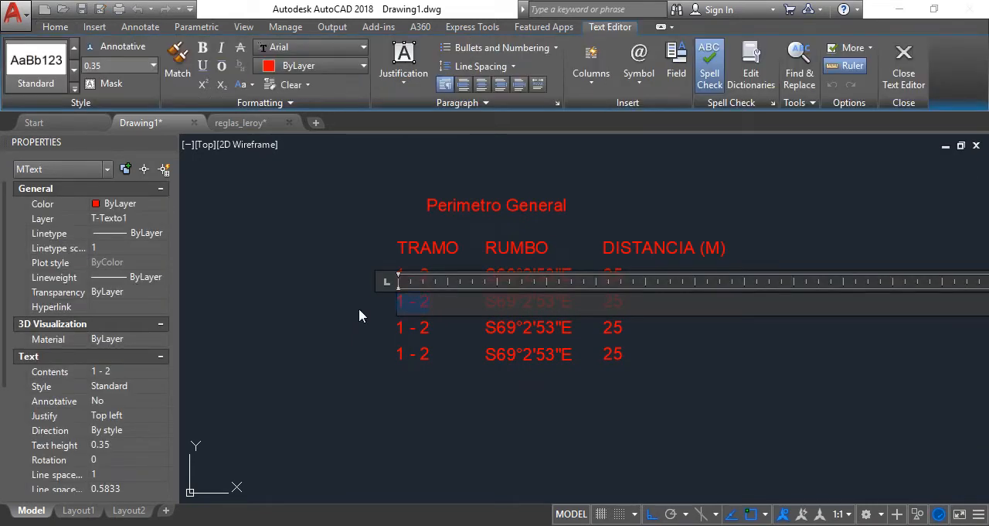
key(BackSpace)
text(2)
key(BackSpace)
text(3 -)
key(BackSpace)
key(BackSpace)
key(BackSpace)
key(BackSpace)
text(2 - 3)
click(466, 385)
Replace the TRAMO text of the third data row with "3 - 4"
double_click(424, 328)
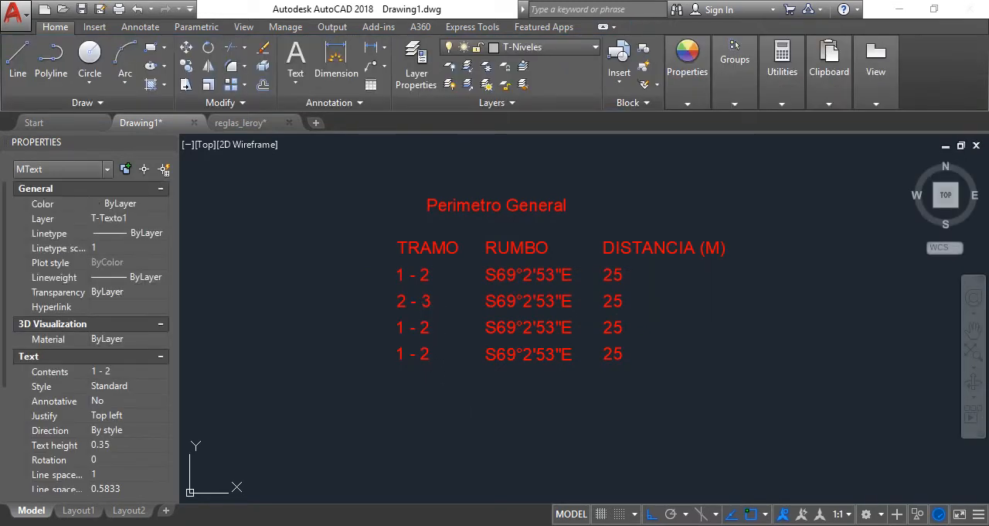
text(3)
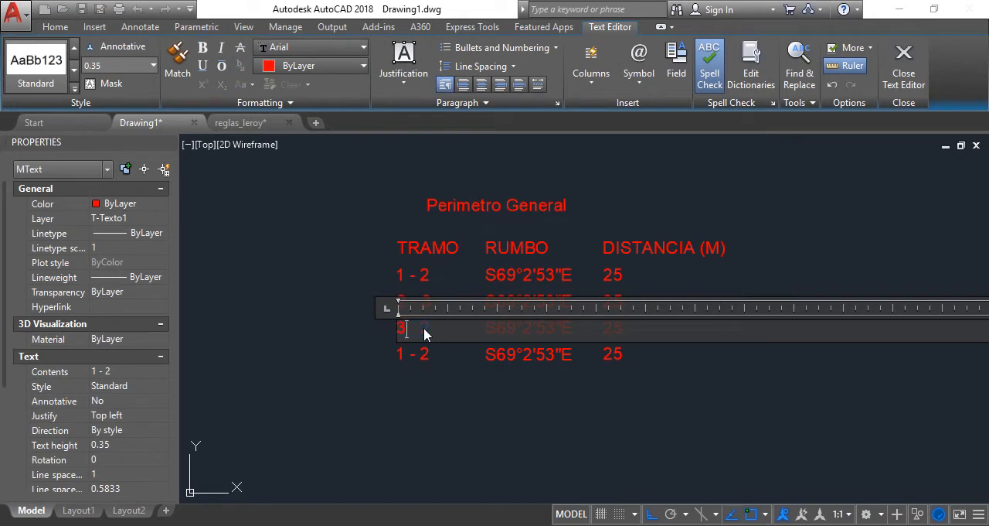
text( - 4)
click(433, 361)
Replace the TRAMO text of the fourth data row with "4 - 1"
click(428, 346)
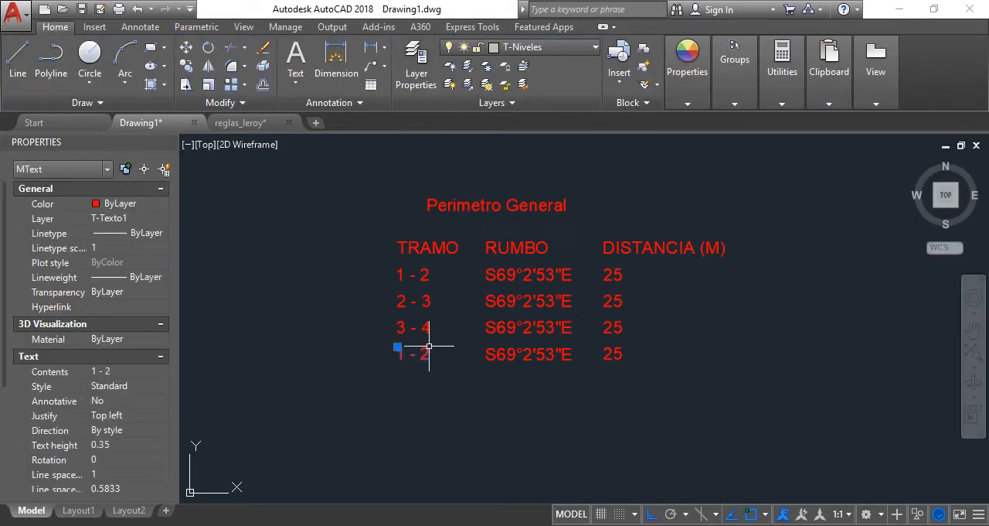
double_click(421, 355)
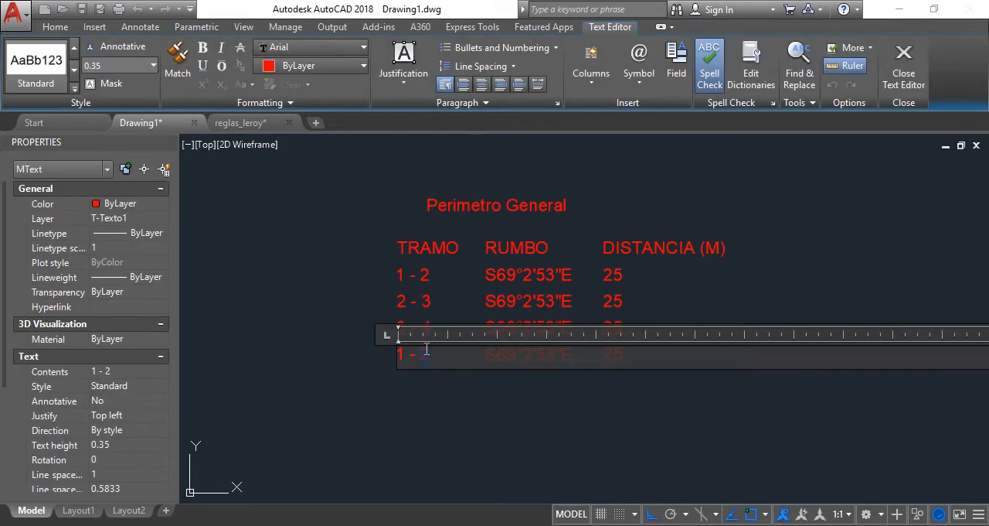
key(ctrl+a)
text(4 - 1)
click(649, 438)
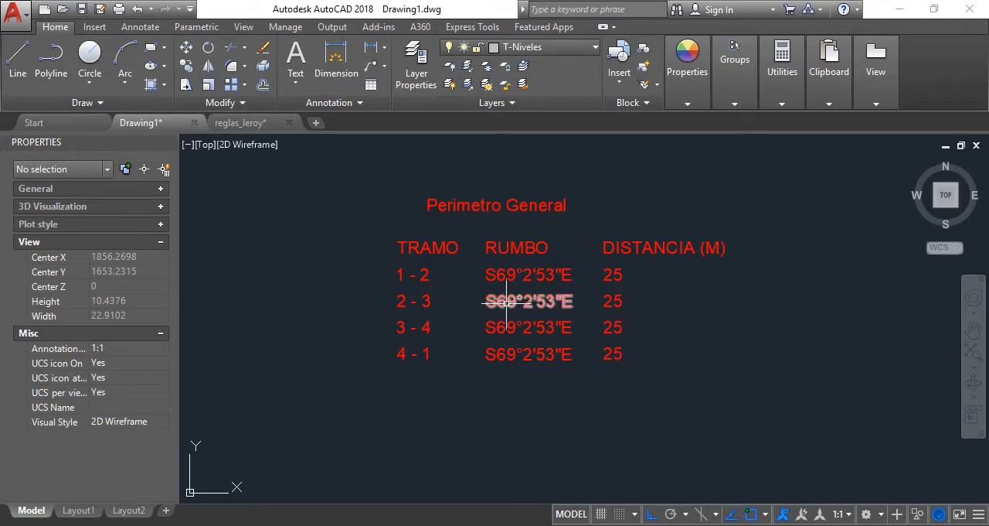
Check the bearings table in the 1 EJEMPLO 01 PDF and change the 3 - 4 row's bearing to N69°2'53"W back in AutoCAD
key(alt+Tab)
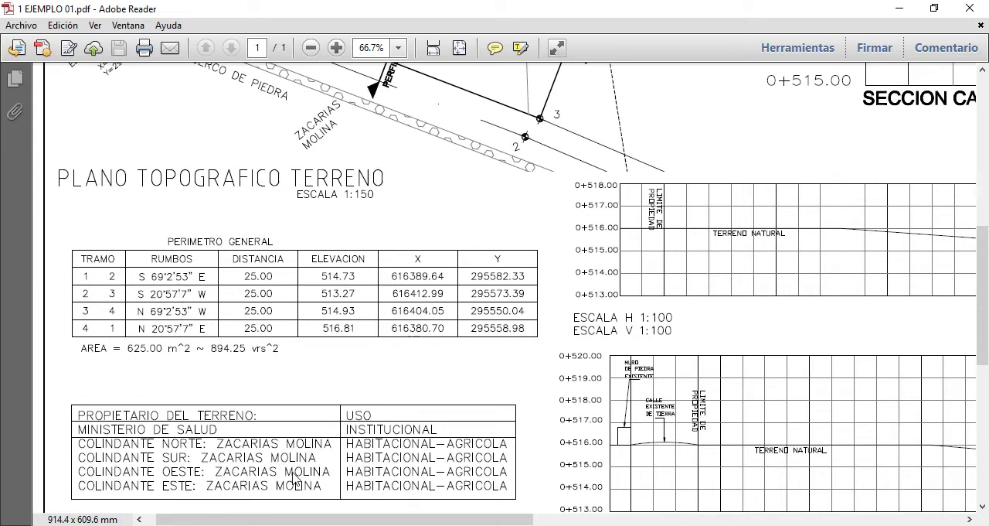
key(alt+Tab)
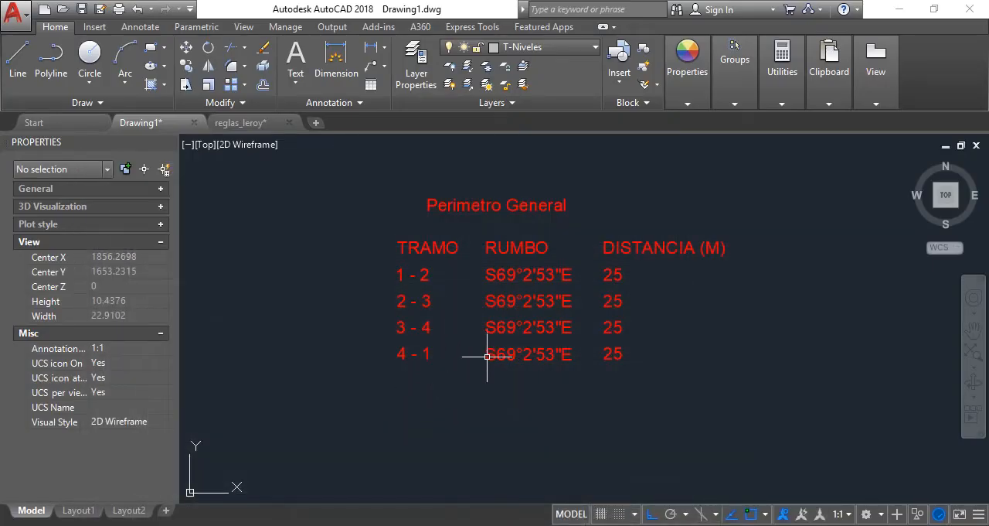
click(503, 328)
double_click(501, 328)
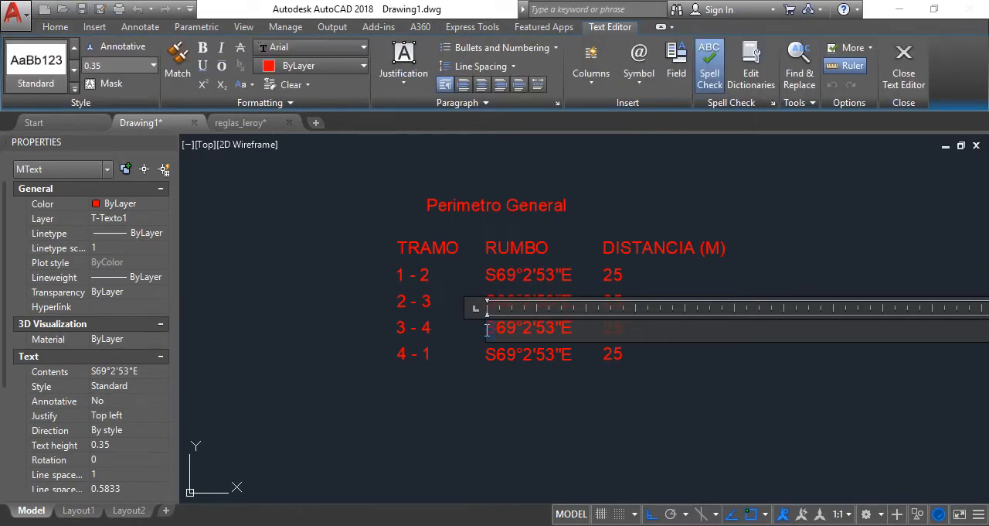
text(N)
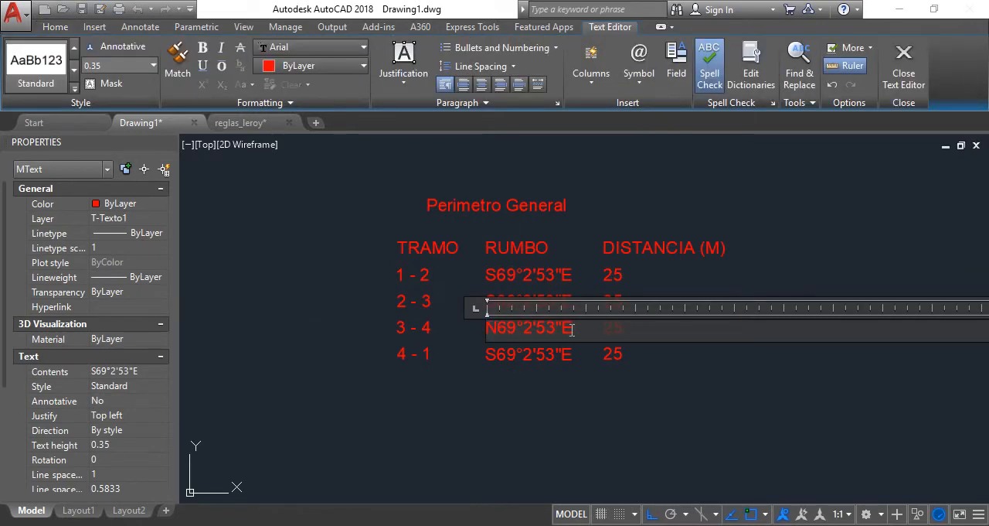
drag(562, 330, 573, 327)
text(W)
click(669, 381)
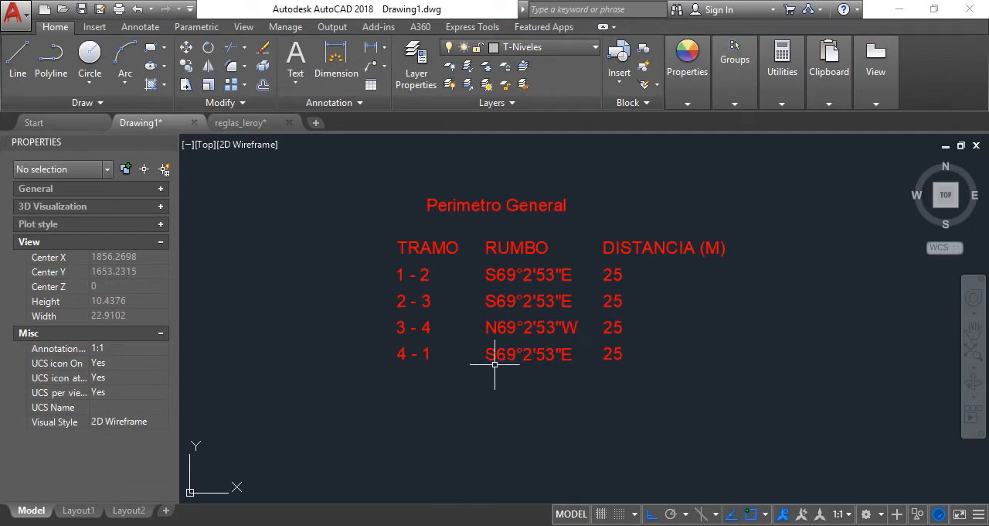
Check the PDF table again and change the 2 - 3 row's bearing to S20°57'7"W in the AutoCAD drawing
key(alt+Tab)
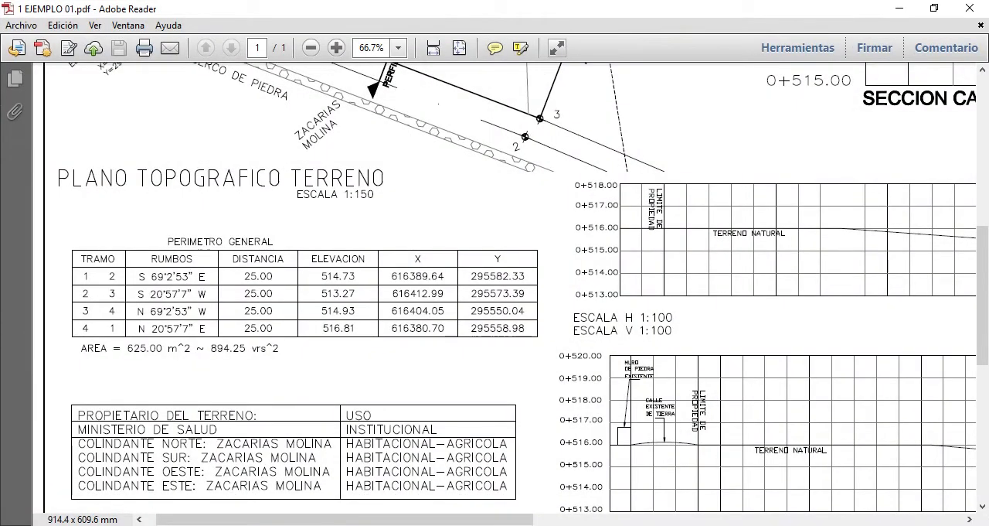
key(alt+Tab)
click(507, 301)
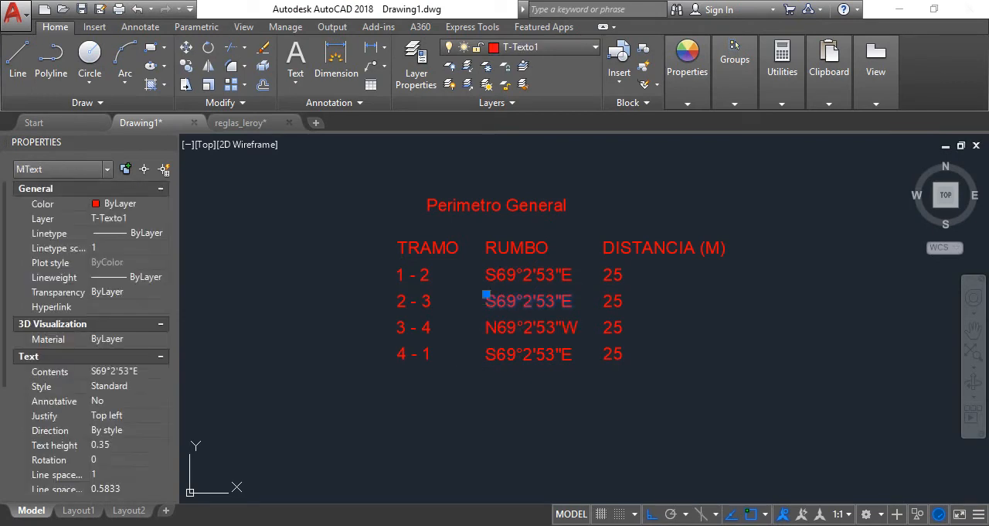
double_click(510, 301)
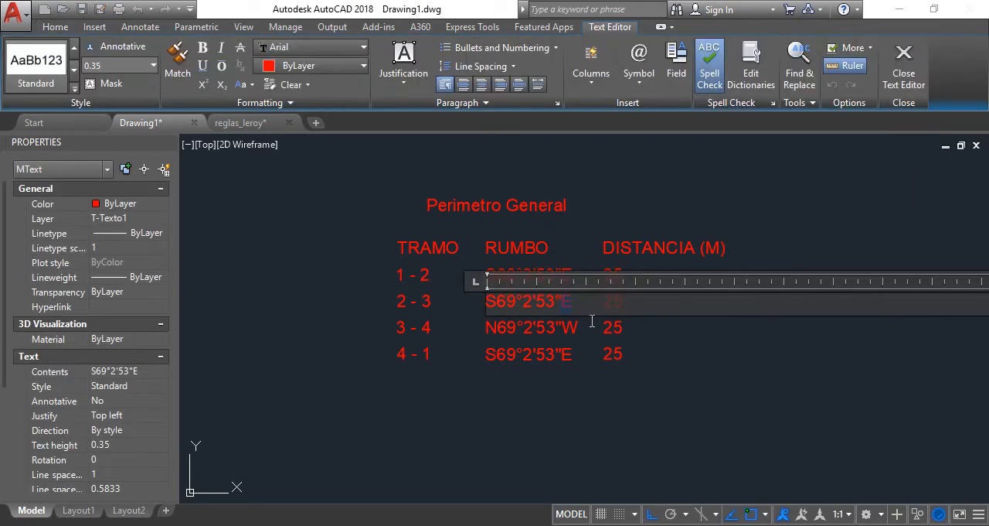
drag(498, 302, 516, 302)
text(20)
drag(525, 301, 533, 302)
text(57)
drag(558, 302, 564, 303)
click(561, 406)
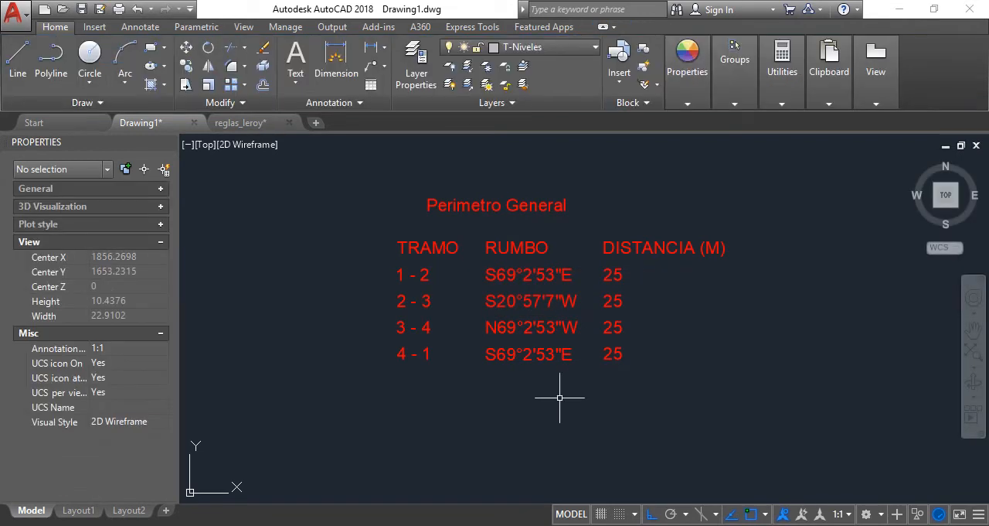
Change the 4 - 1 row's bearing to N20°57'7"E and check it against the perimeter table in the 1 EJEMPLO 01 PDF
click(561, 357)
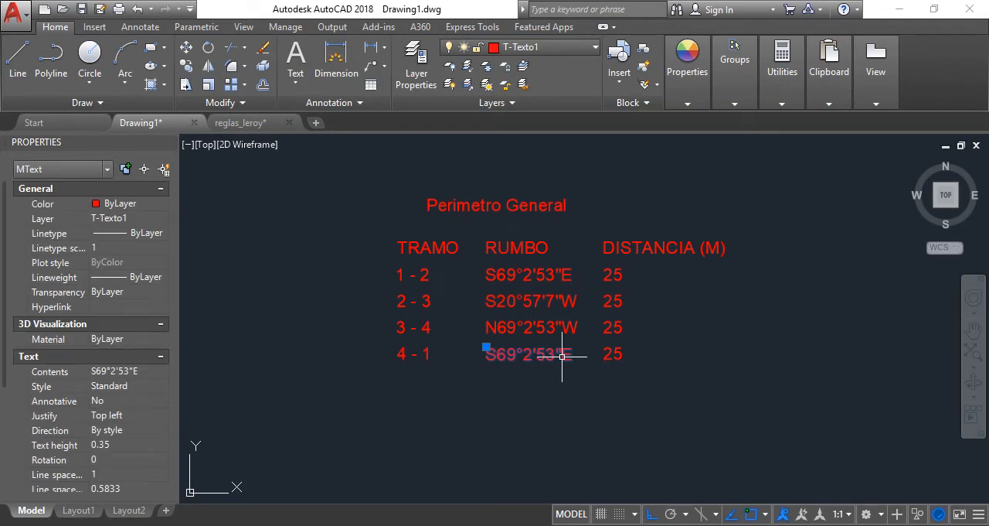
double_click(558, 356)
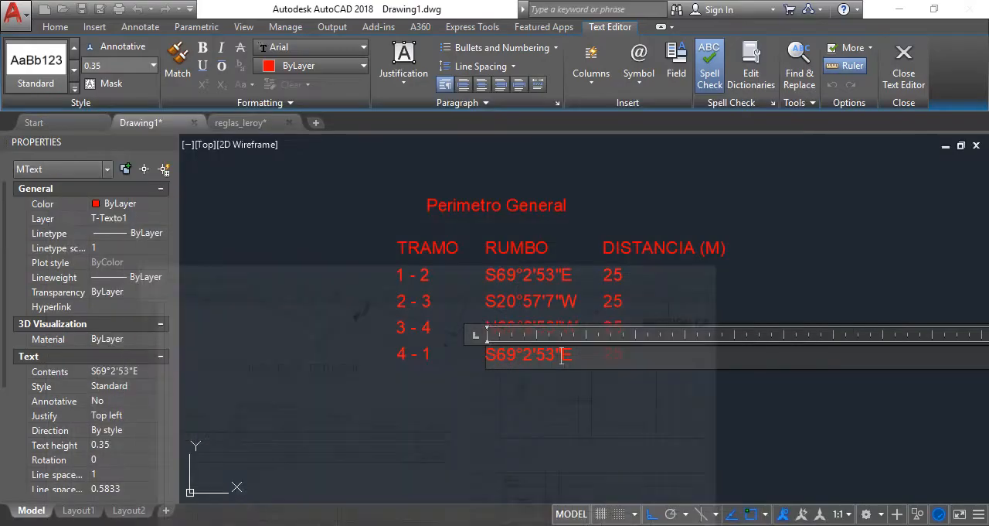
drag(497, 356, 466, 358)
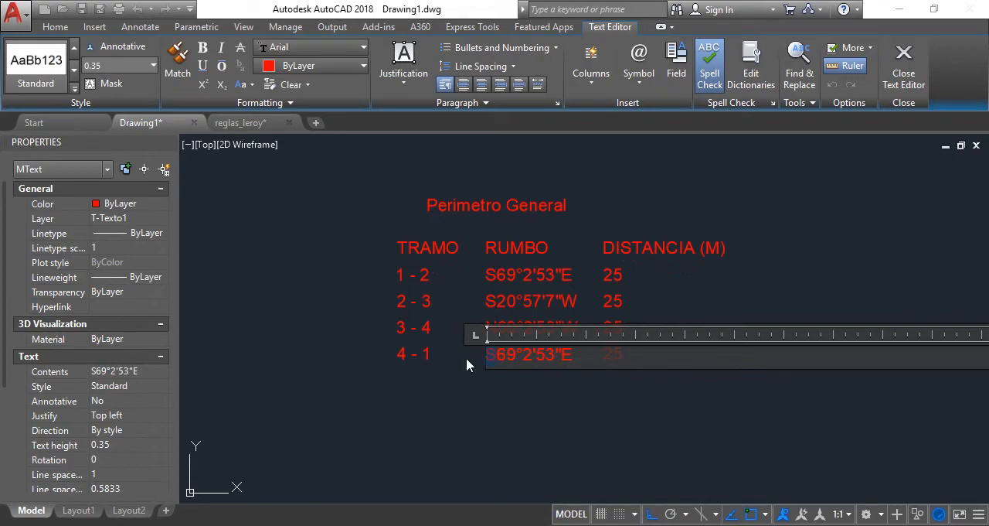
text(N)
drag(497, 355, 512, 360)
text(20)
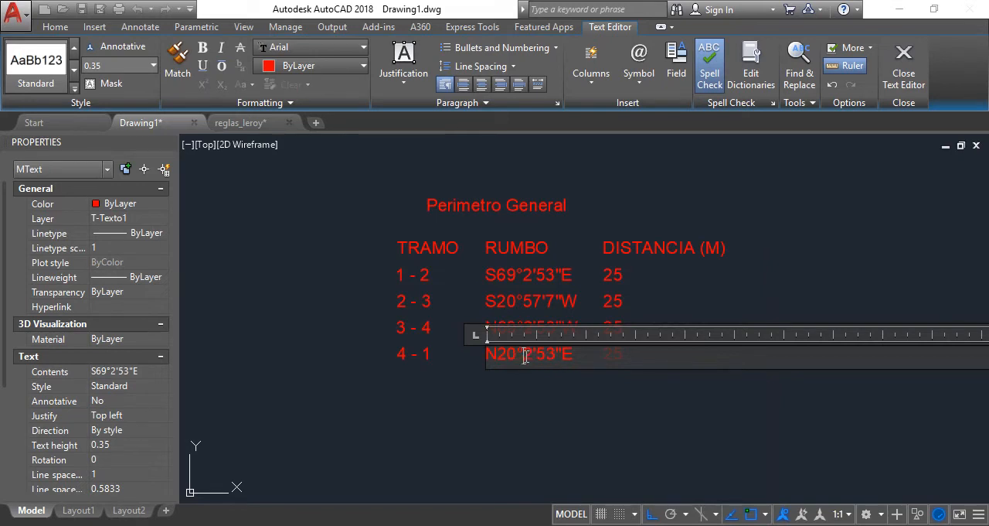
drag(525, 356, 534, 357)
text(57)
drag(548, 356, 563, 357)
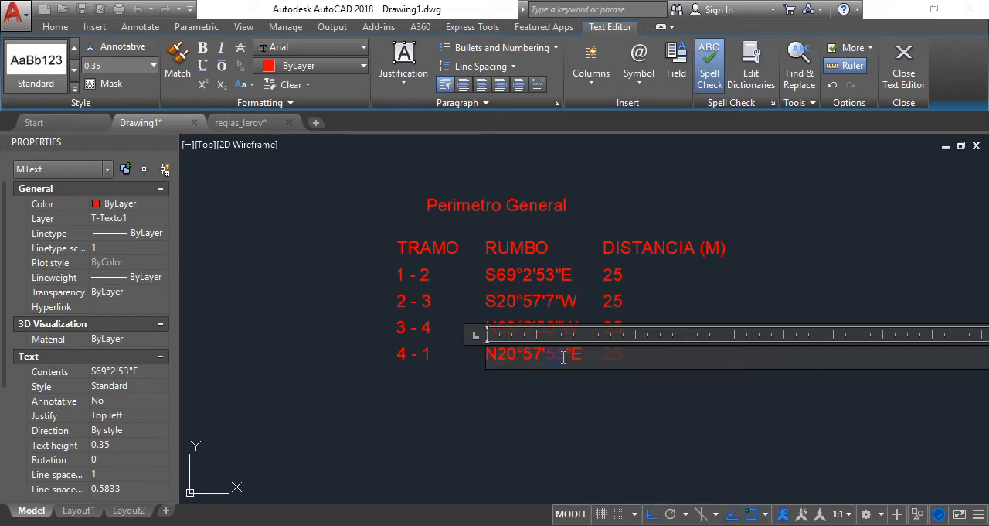
text(7)
click(548, 406)
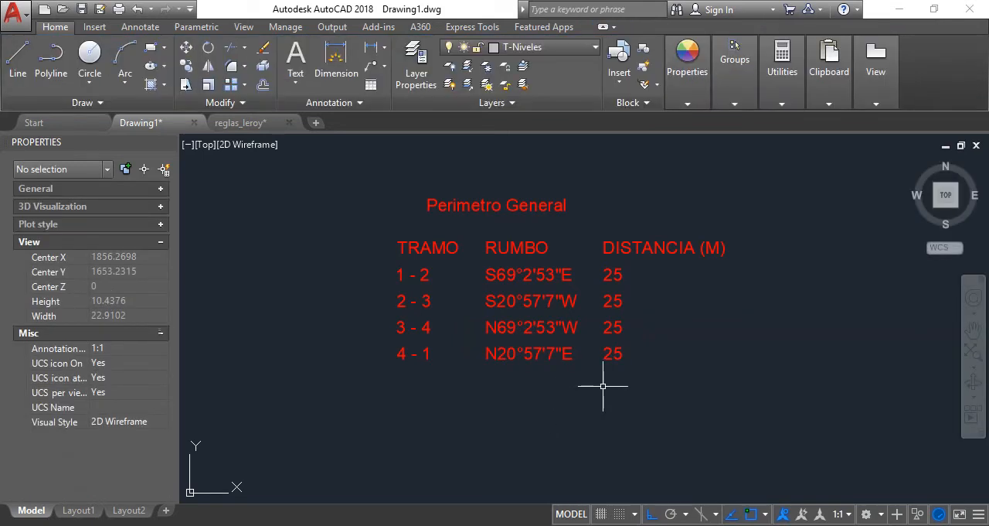
key(alt+Tab)
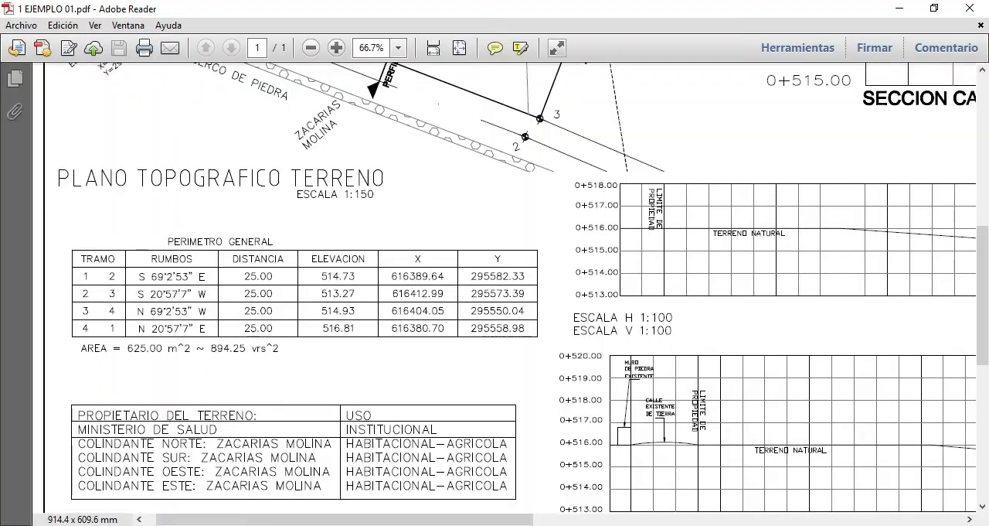
key(alt+Tab)
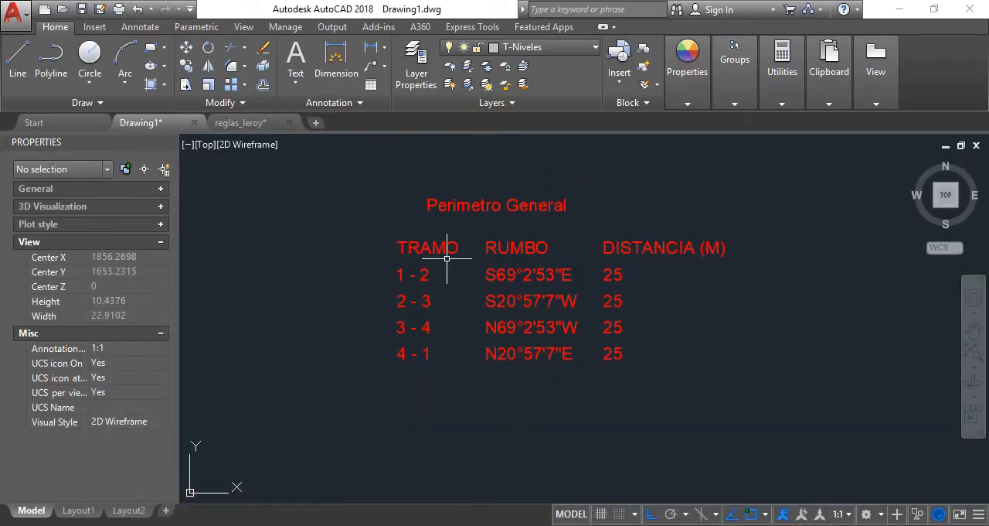
Draw a horizontal line about 10.6 long between the Perimetro General title and the table's header row
click(25, 62)
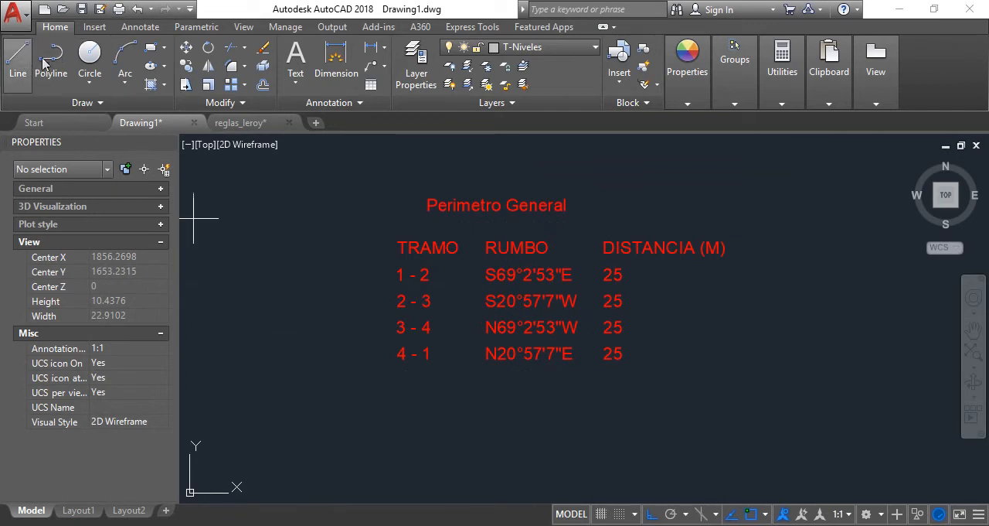
click(374, 231)
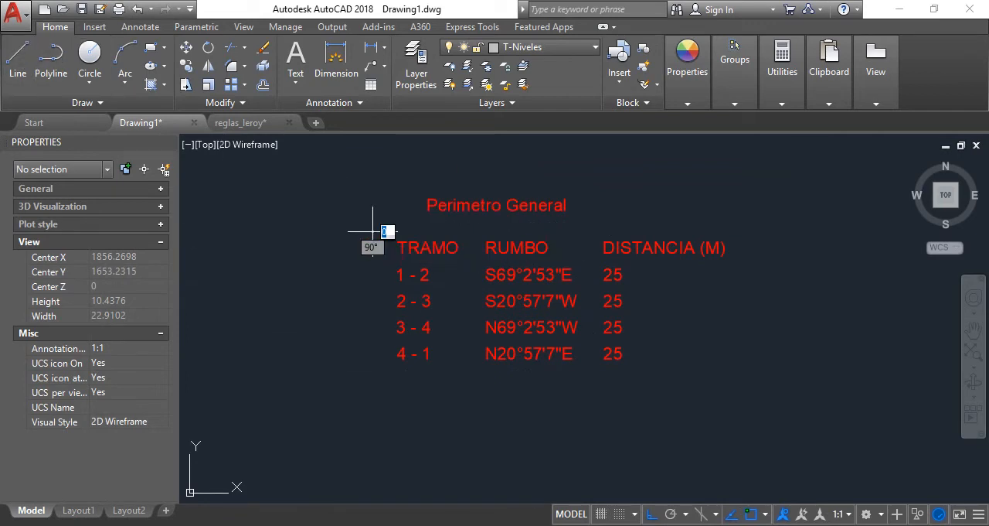
click(748, 294)
key(Return)
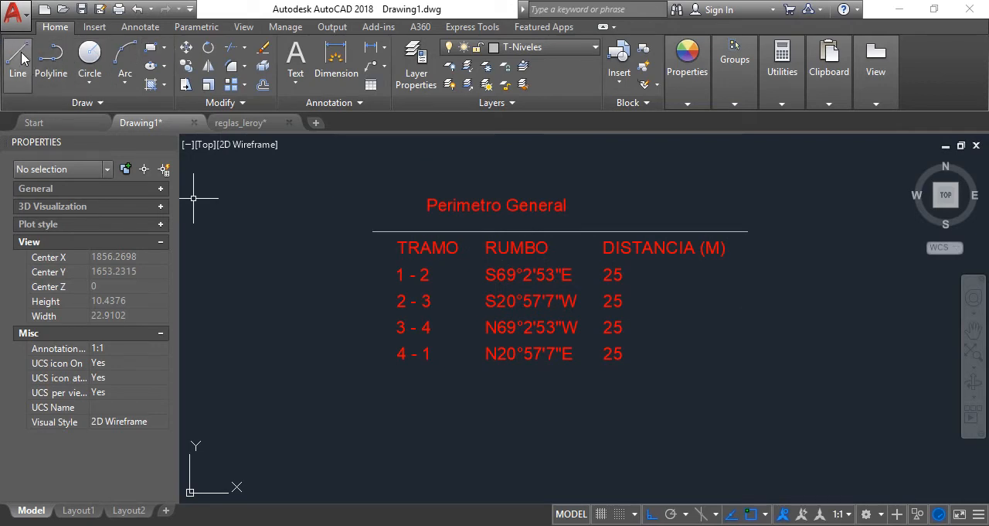
Copy the table's top line 0.75 straight down to underline the header row
click(187, 66)
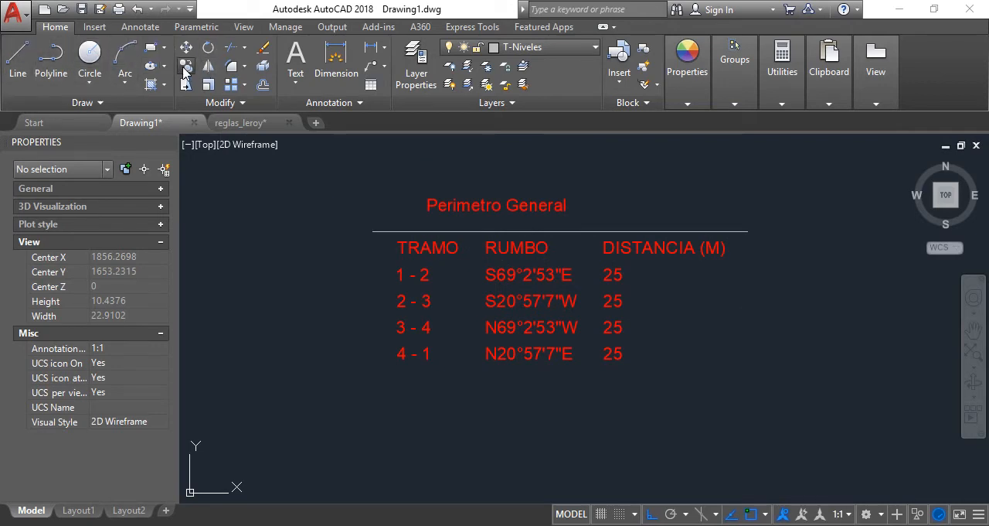
click(393, 231)
key(Return)
click(319, 278)
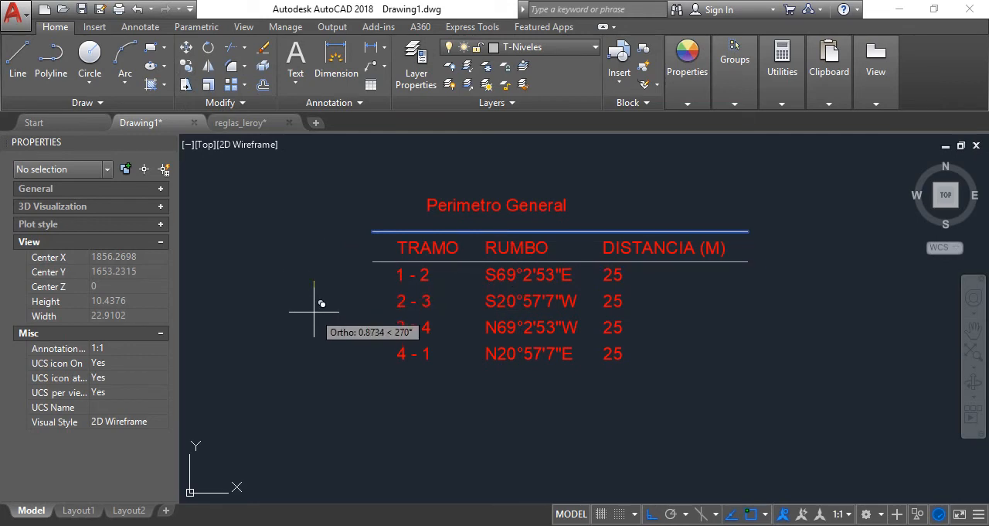
text(0.7)
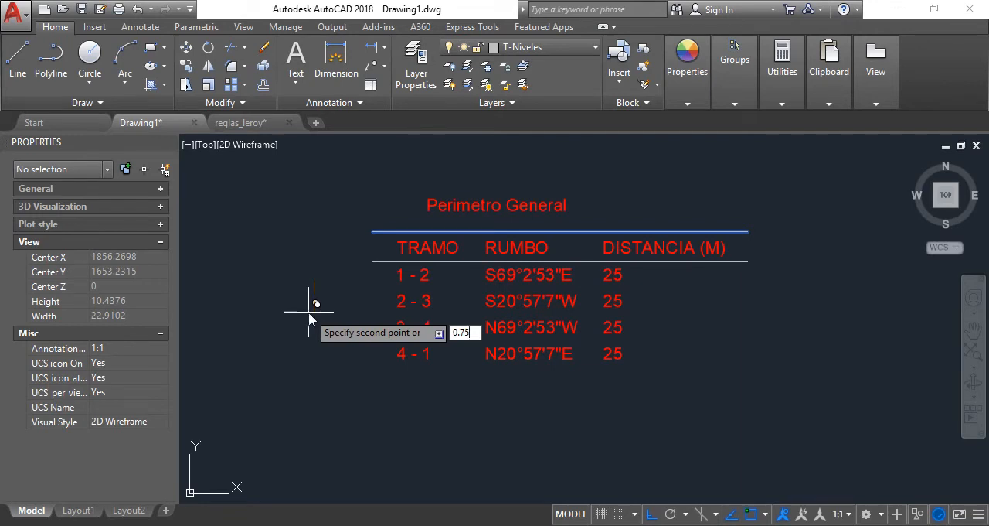
text(5)
key(Return)
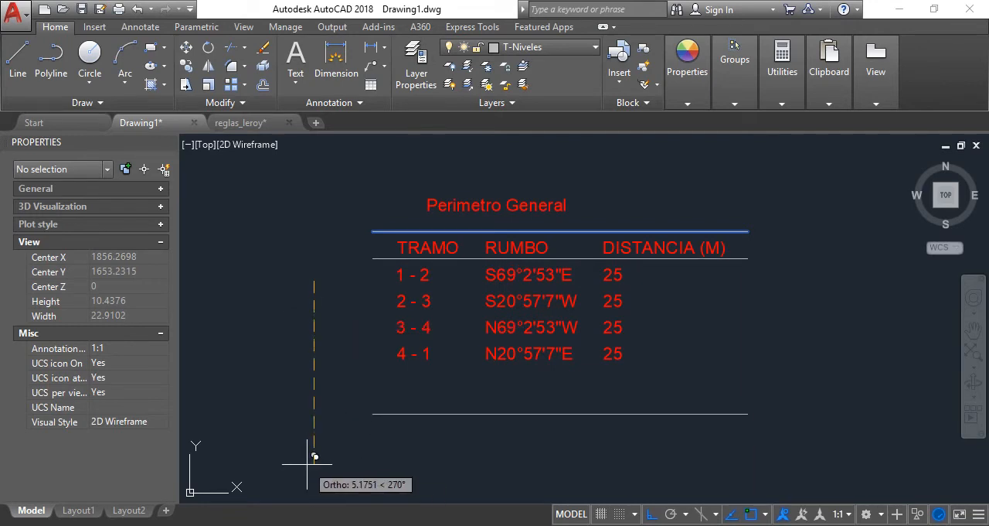
key(Escape)
Copy the line under the header row 0.75 straight down to separate the 1 - 2 and 2 - 3 rows
key(Return)
click(376, 261)
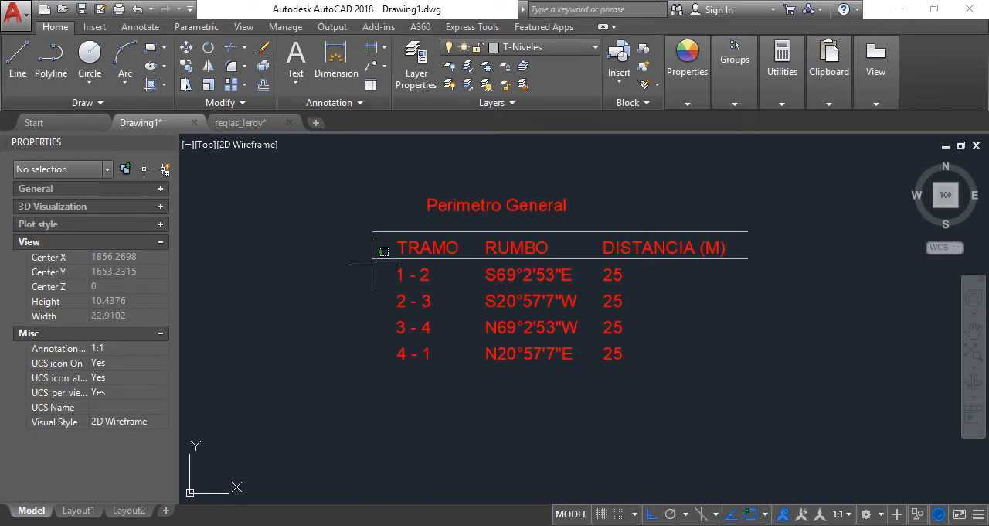
click(367, 249)
key(Return)
click(355, 266)
text(0.75)
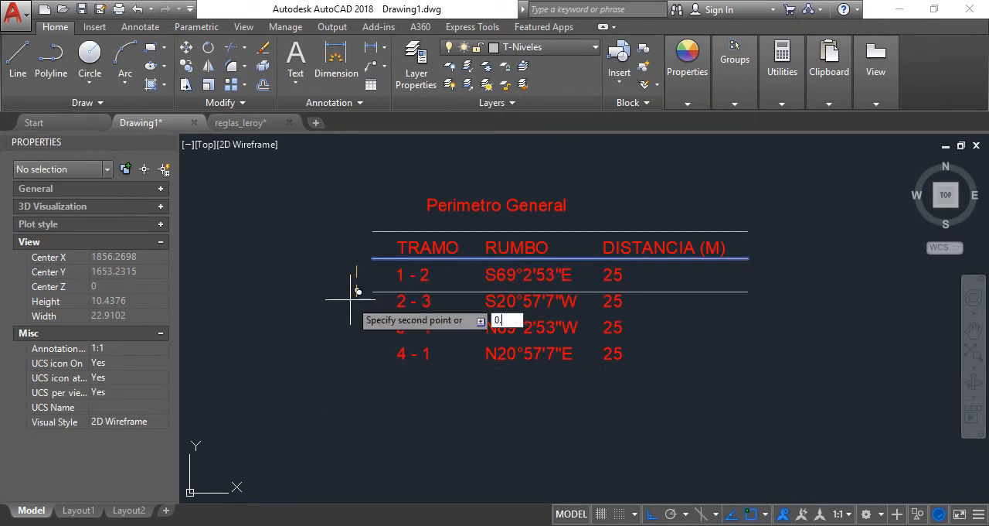
key(Return)
key(Escape)
Copy the line under the 1 - 2 row beneath the 2 - 3, 3 - 4 and 4 - 1 rows at the same row spacing
key(Return)
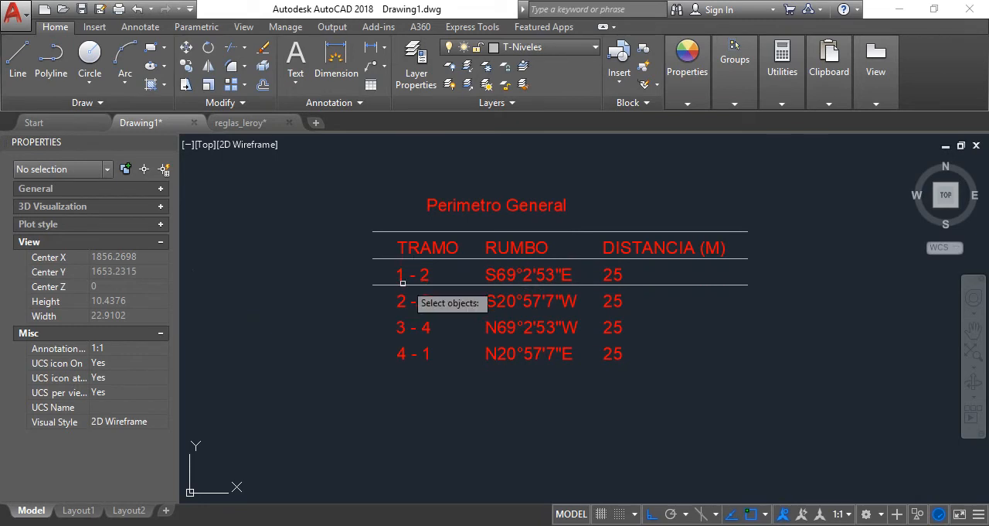
click(386, 288)
click(392, 257)
key(Return)
click(389, 260)
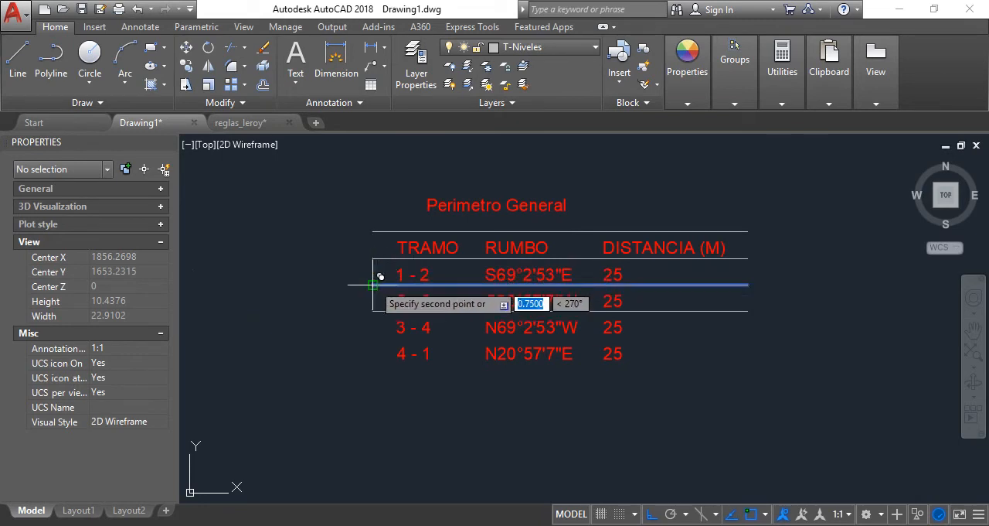
click(372, 313)
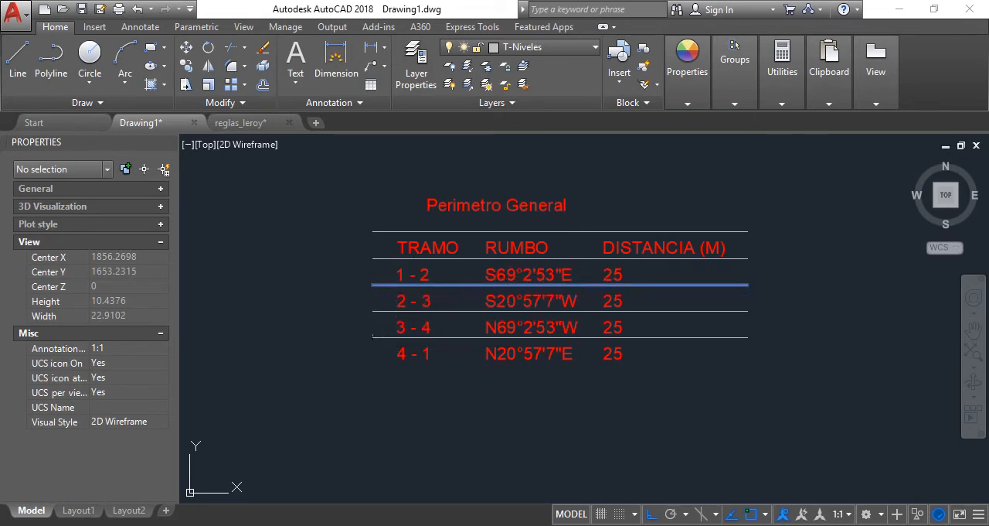
click(373, 337)
key(Return)
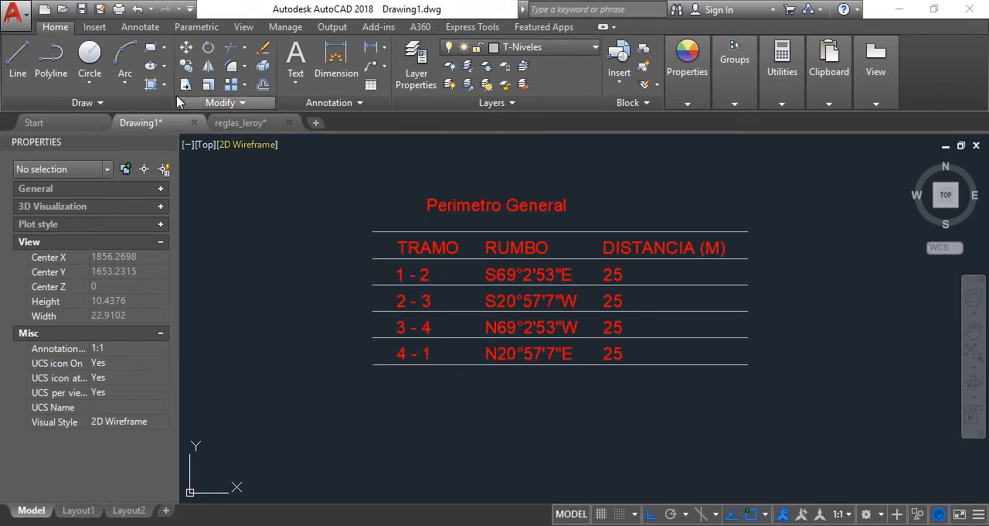
Draw vertical lines closing the left and right sides of the table from its top line to its bottom line
key(l)
key(Return)
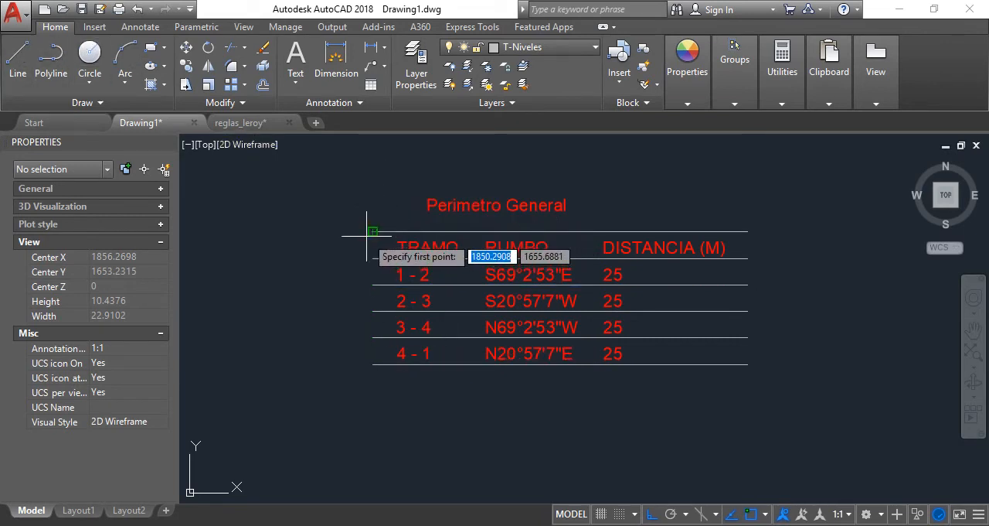
click(372, 230)
click(379, 365)
key(Return)
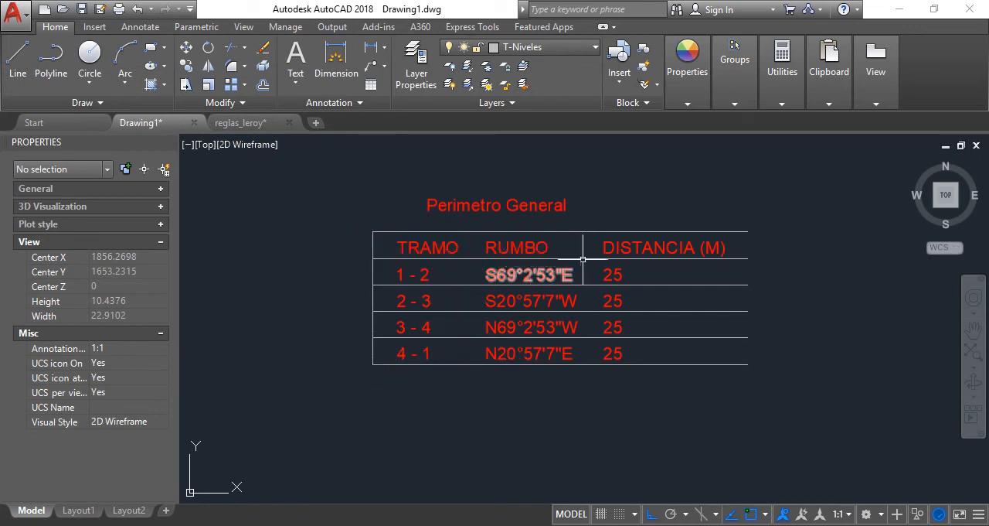
key(Return)
click(748, 231)
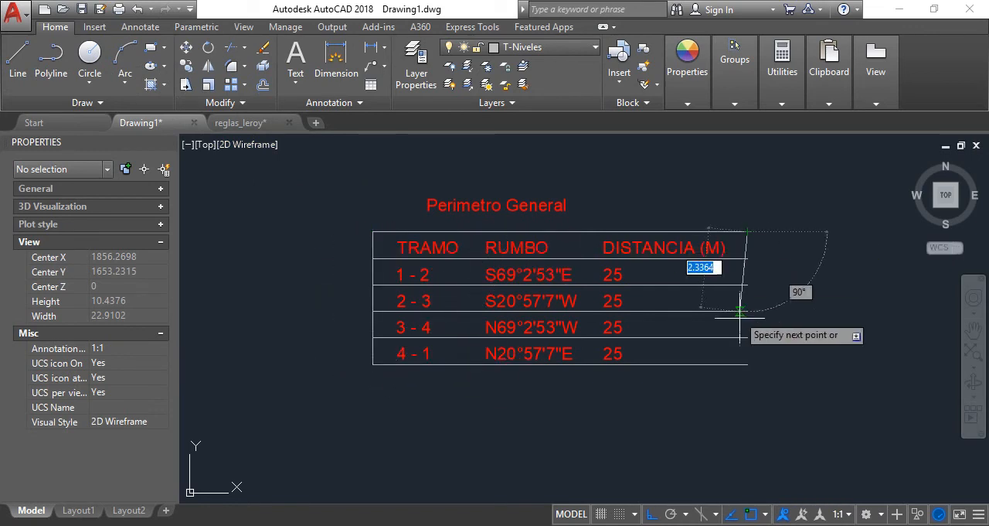
click(748, 363)
key(Return)
Draw full-height vertical dividers between the RUMBO and DISTANCIA (M) columns and between the TRAMO and RUMBO columns
click(587, 231)
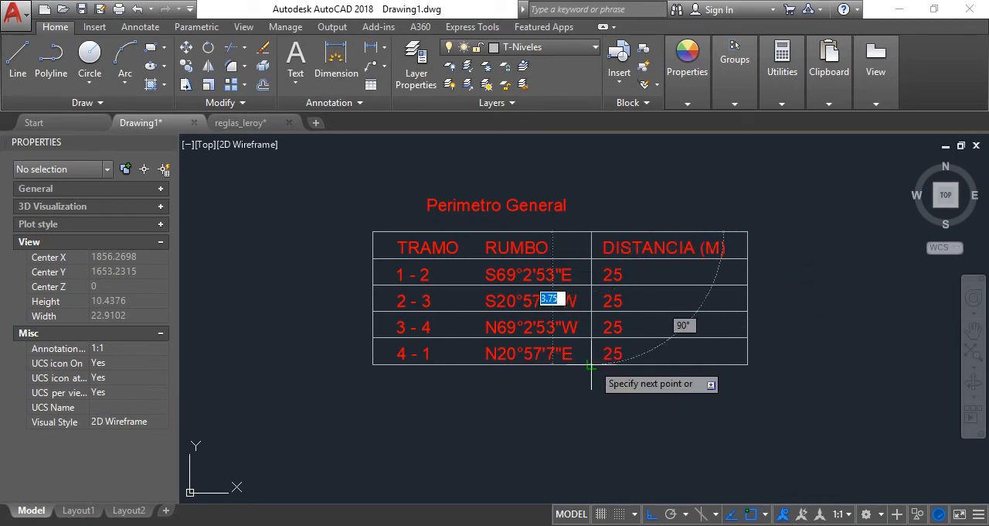
key(Escape)
key(Return)
click(437, 231)
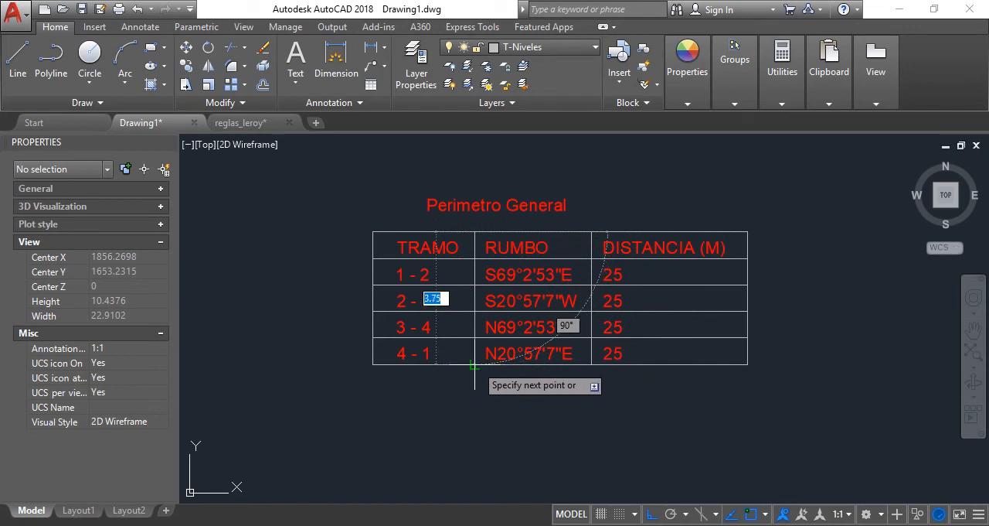
key(Escape)
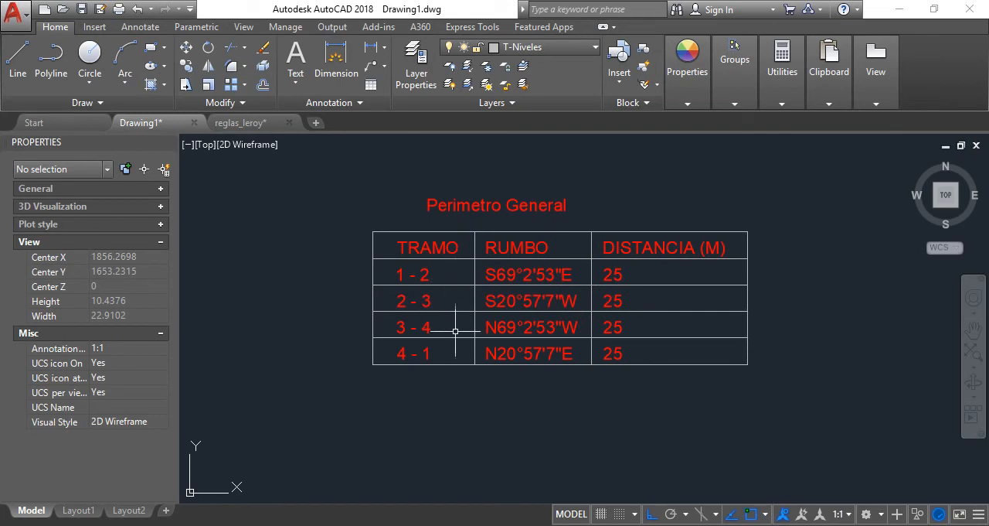
Put the entire Perimetro General table, title and grid lines included, on the T-Texto1 layer
scroll(464, 317, down, 4)
scroll(486, 313, up, 2)
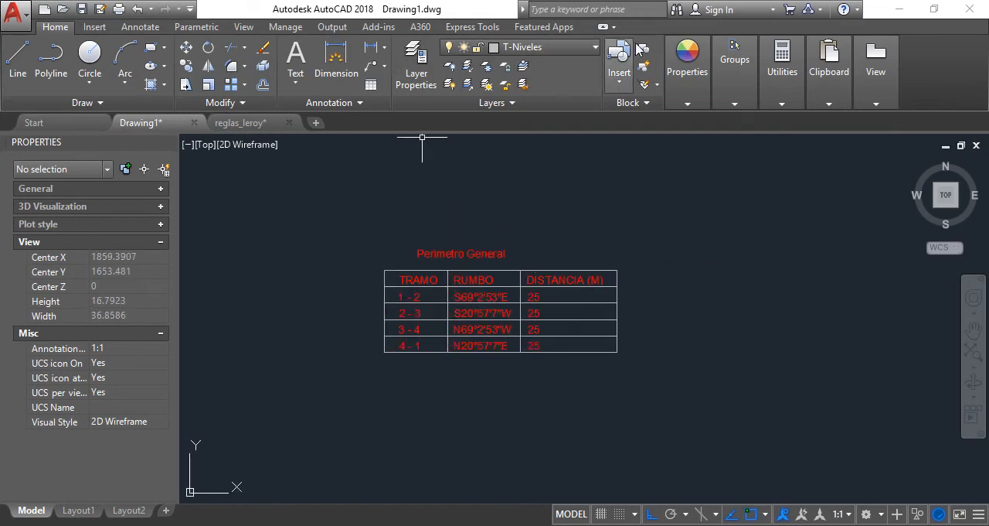
click(668, 388)
click(236, 198)
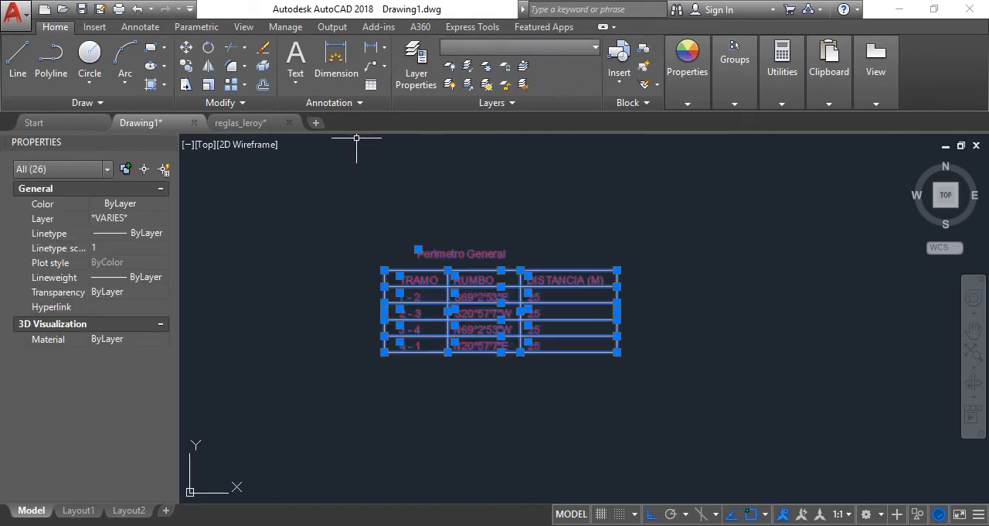
click(518, 47)
click(529, 141)
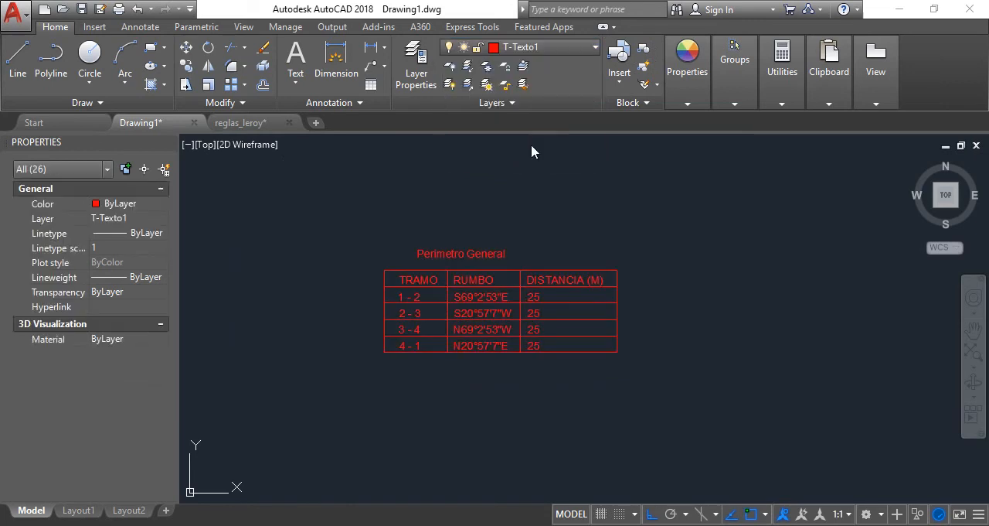
key(Escape)
Move the whole Perimetro General table horizontally to just right of the terrain perimeter's upper corner
scroll(536, 254, down, 8)
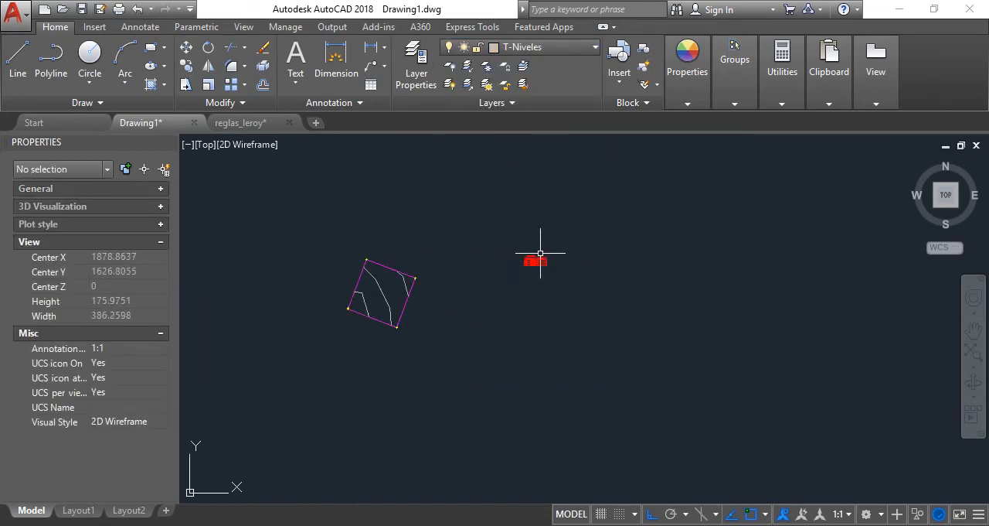
scroll(559, 275, up, 5)
click(578, 269)
click(465, 223)
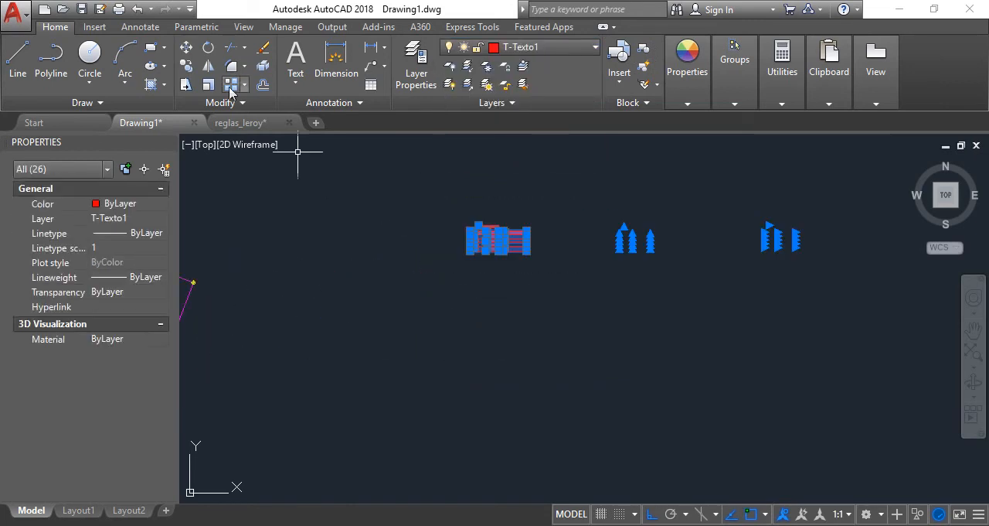
click(193, 51)
click(548, 268)
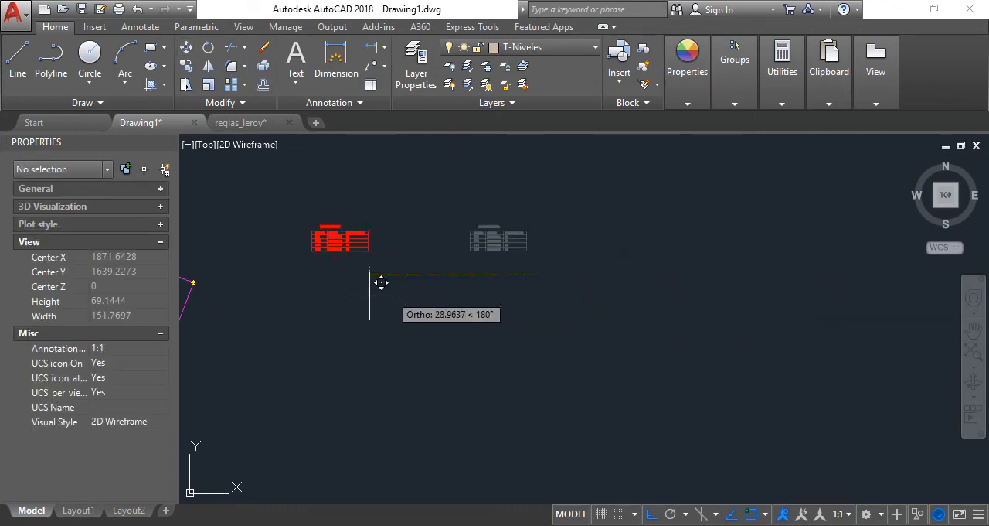
click(303, 296)
scroll(533, 214, down, 3)
scroll(456, 227, up, 8)
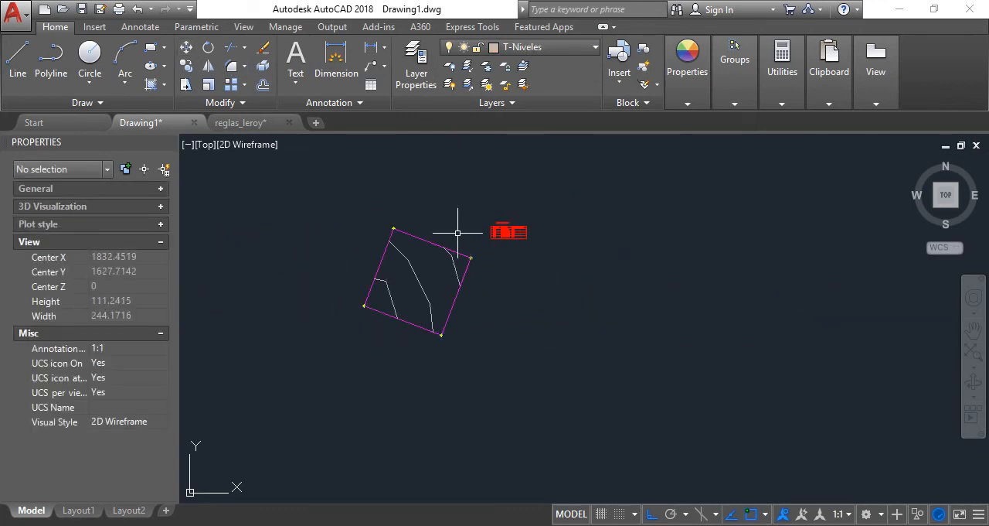
scroll(556, 278, down, 5)
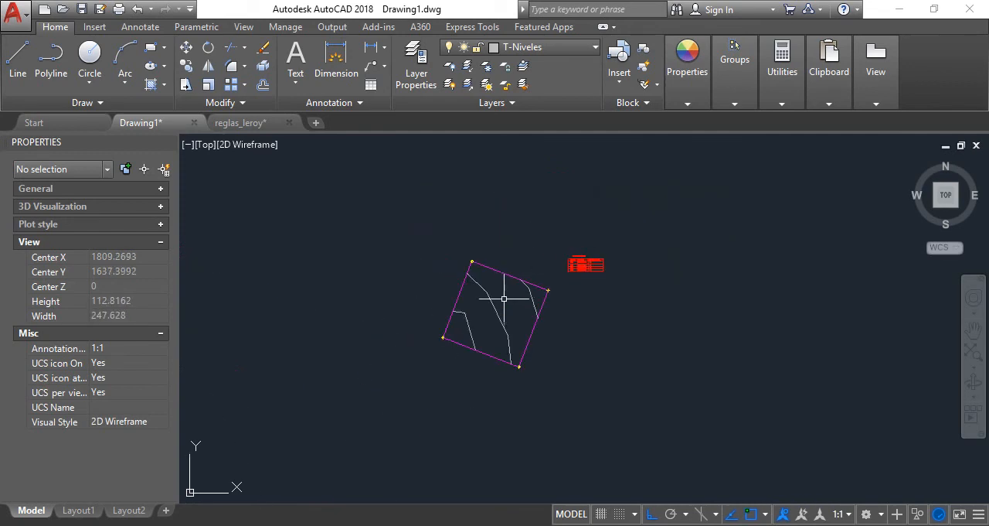
Copy the terrain perimeter polyline about 65 units horizontally to the east, past the Perimetro General table
click(506, 264)
click(494, 276)
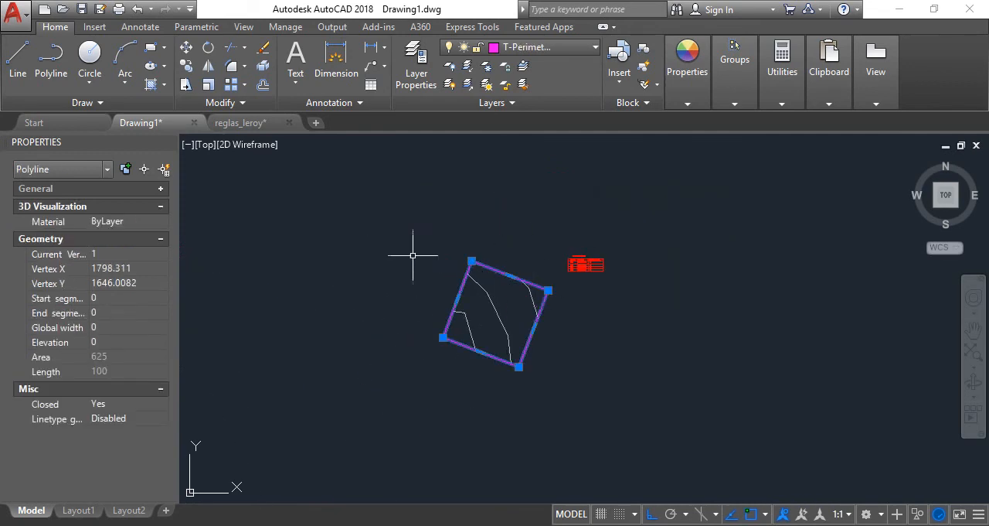
click(186, 47)
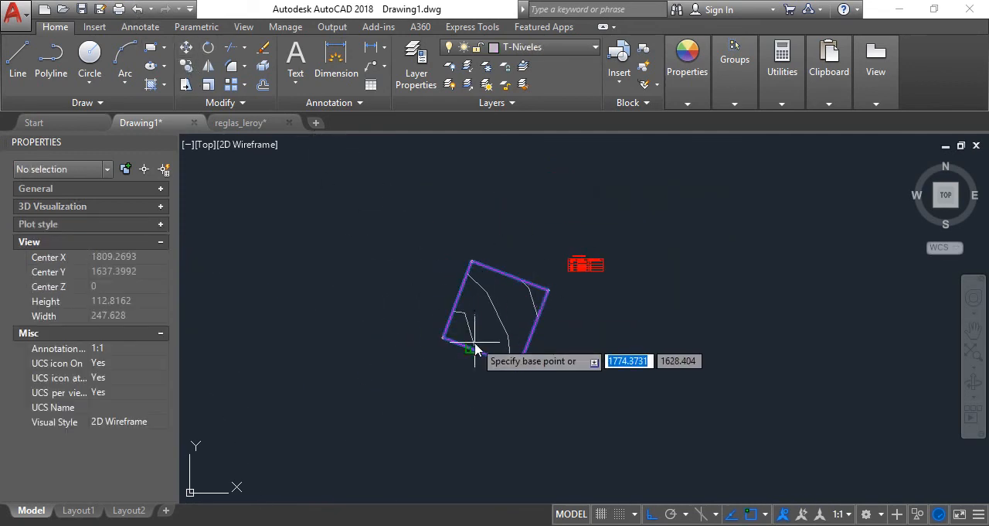
click(472, 348)
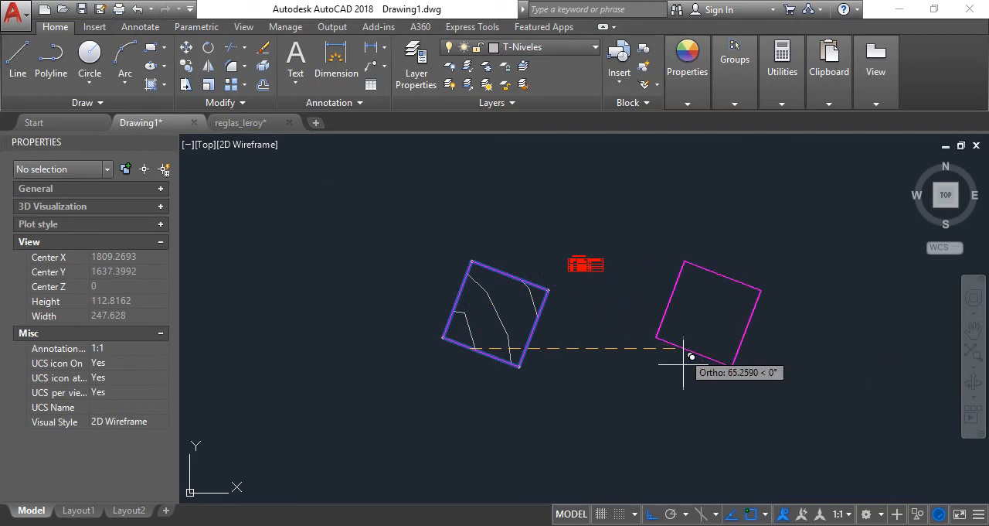
click(709, 315)
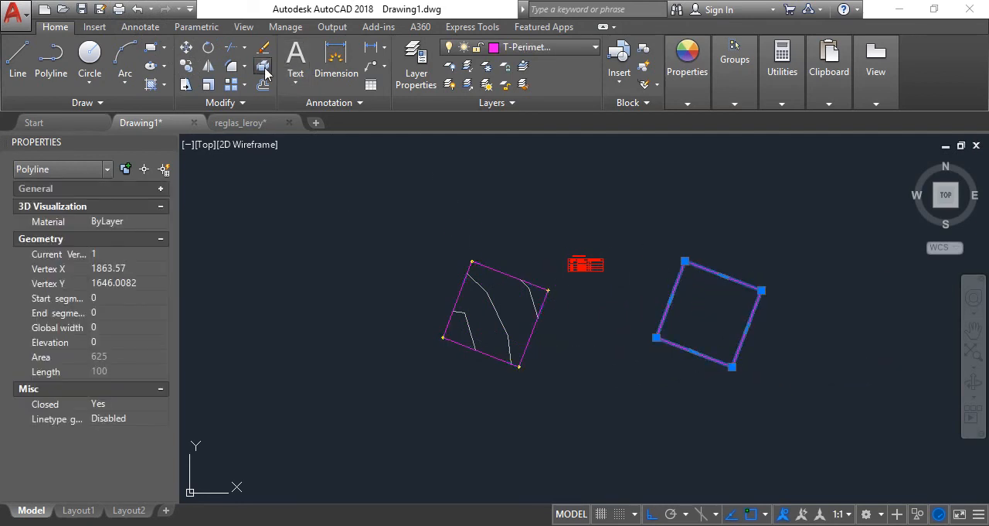
Explode the copied perimeter into separate lines and select its upper side
click(264, 70)
click(743, 304)
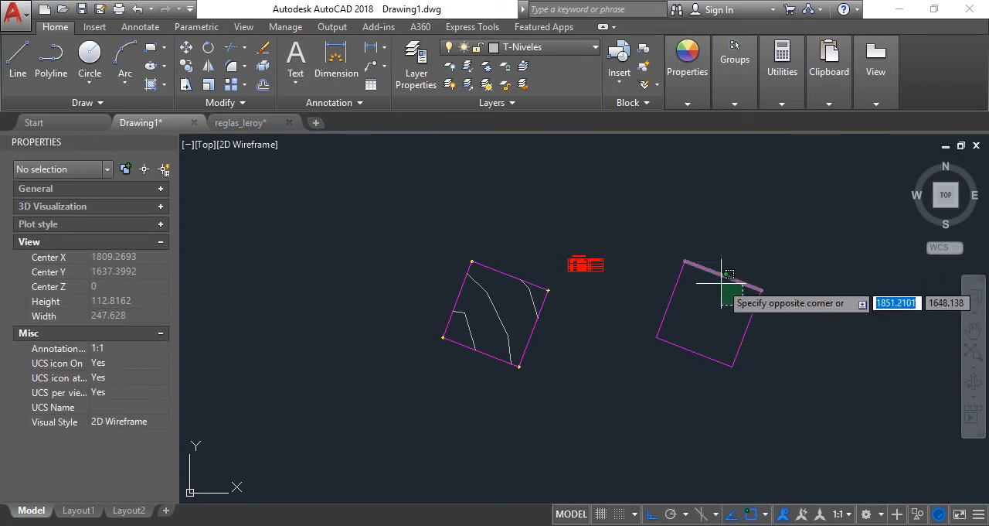
click(724, 279)
Compare the angle property of the copied perimeter's upper side with the RUMBO entry for tramo 1 - 2 in the table
scroll(702, 298, up, 6)
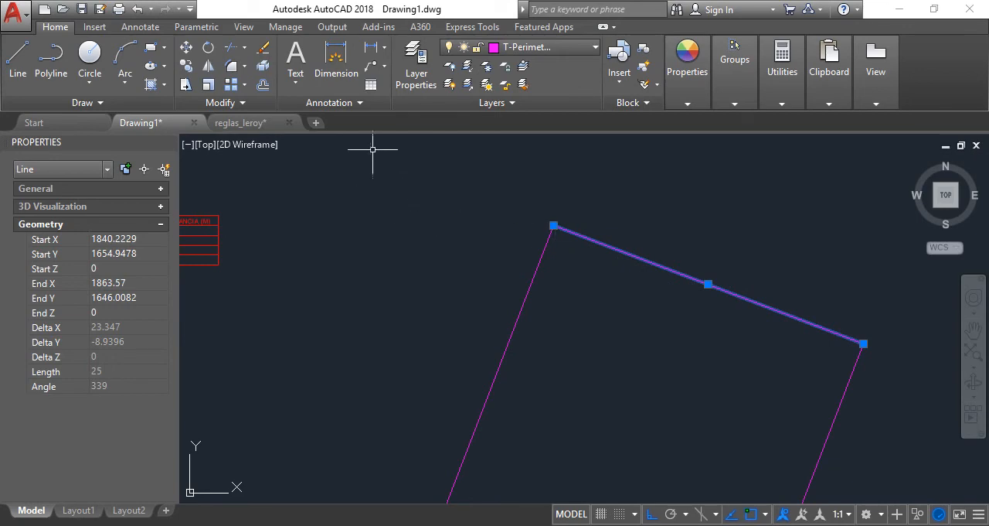
scroll(832, 289, down, 4)
scroll(550, 265, up, 10)
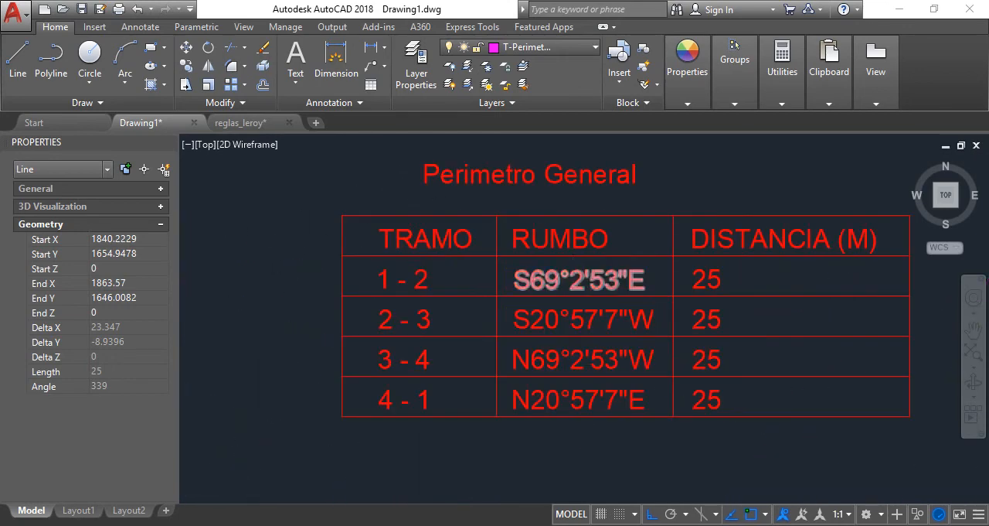
scroll(575, 279, up, 2)
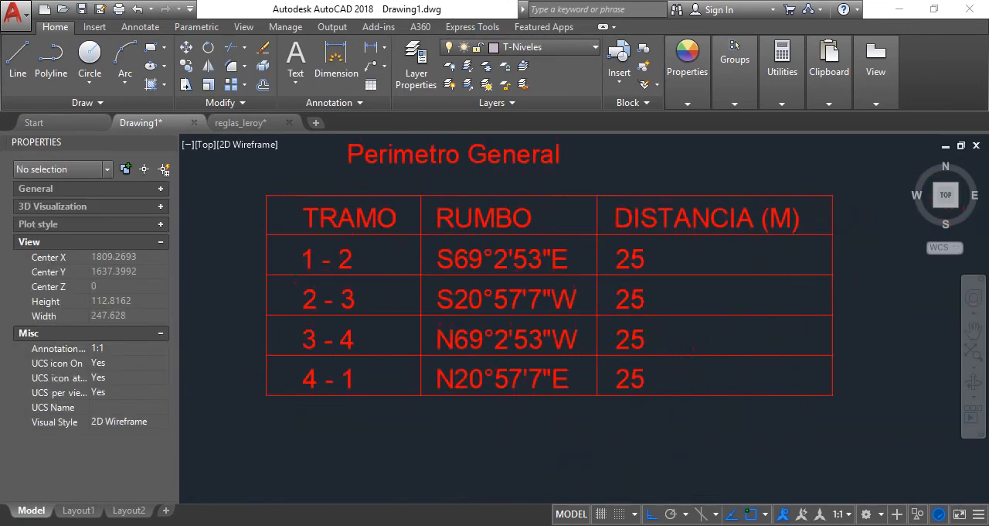
scroll(574, 243, down, 5)
scroll(475, 253, up, 1)
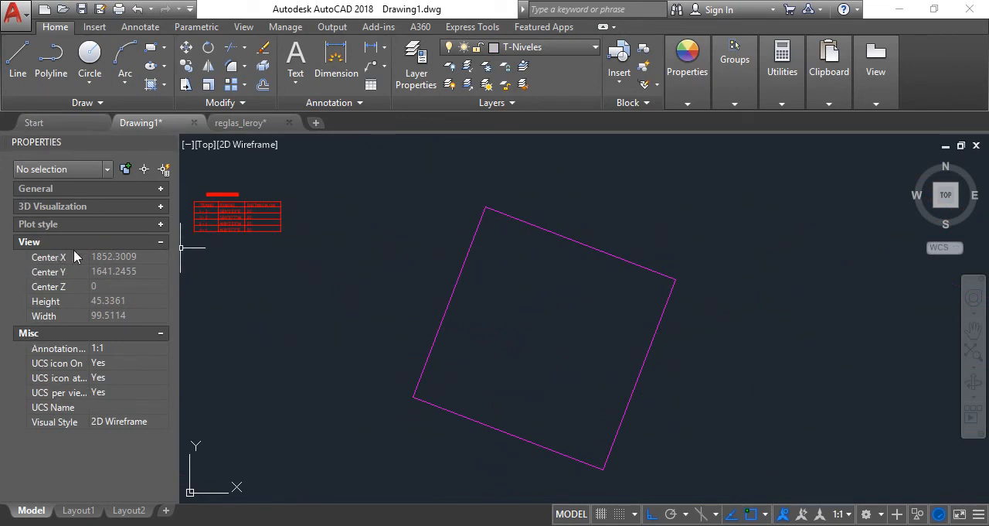
click(525, 223)
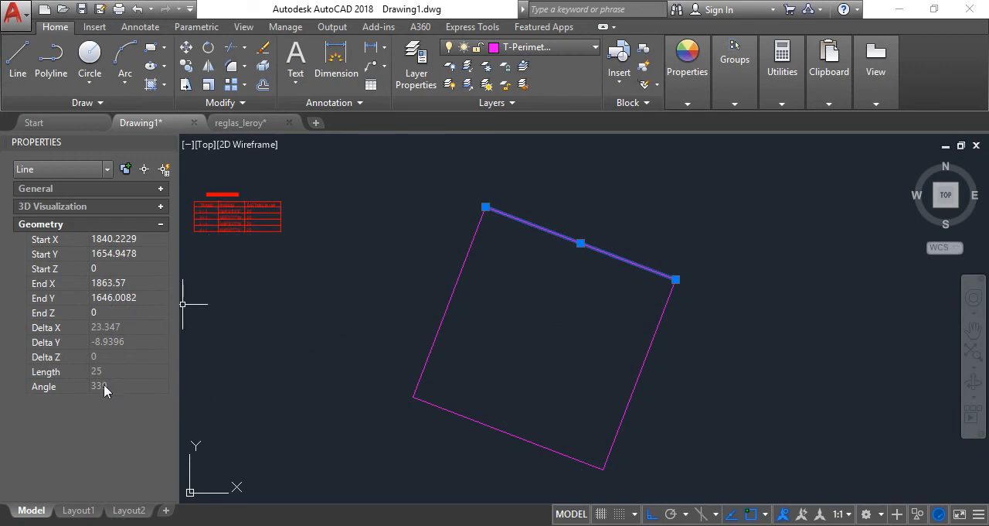
scroll(217, 208, up, 8)
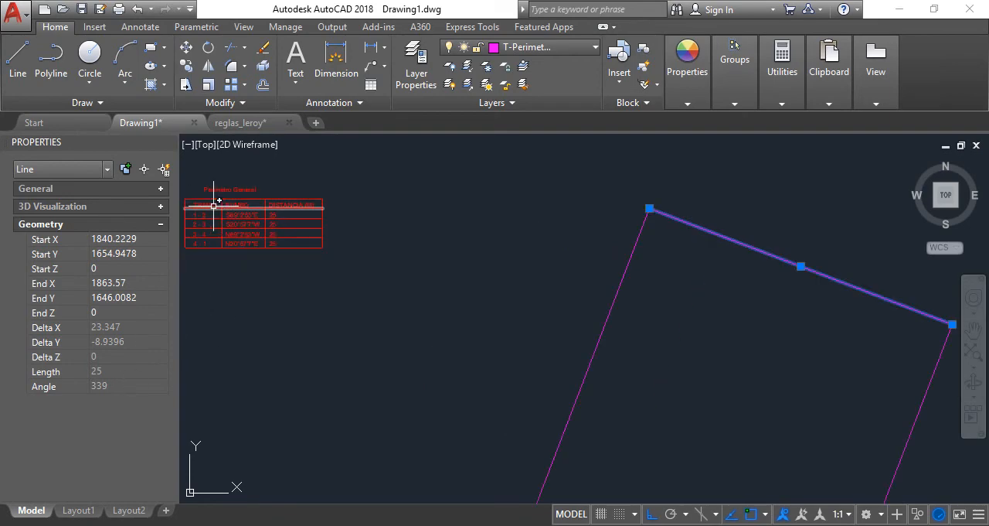
scroll(356, 266, down, 4)
scroll(344, 263, up, 4)
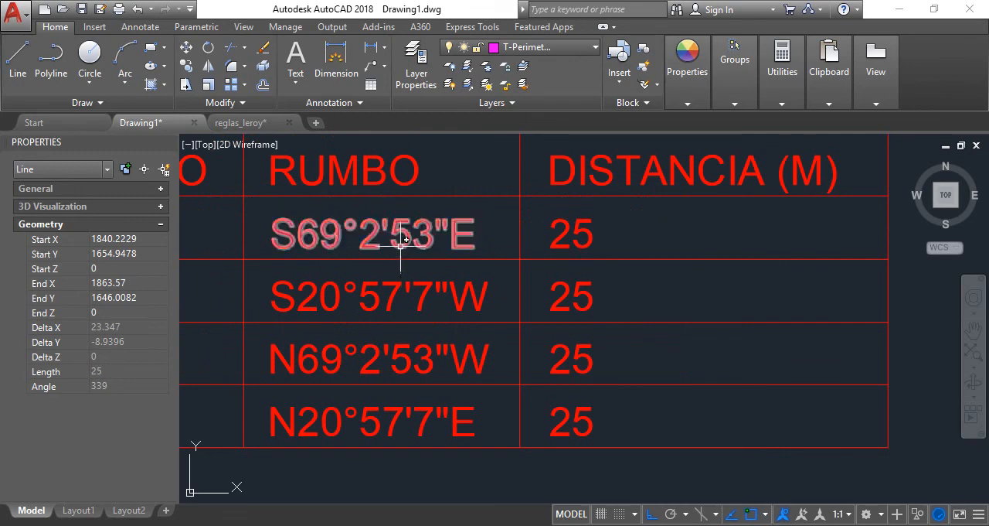
scroll(378, 201, down, 9)
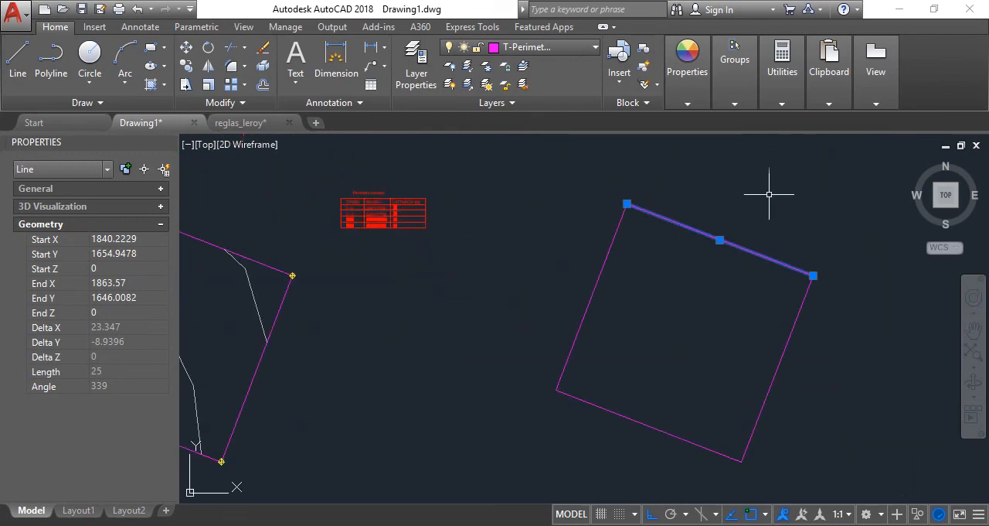
key(Escape)
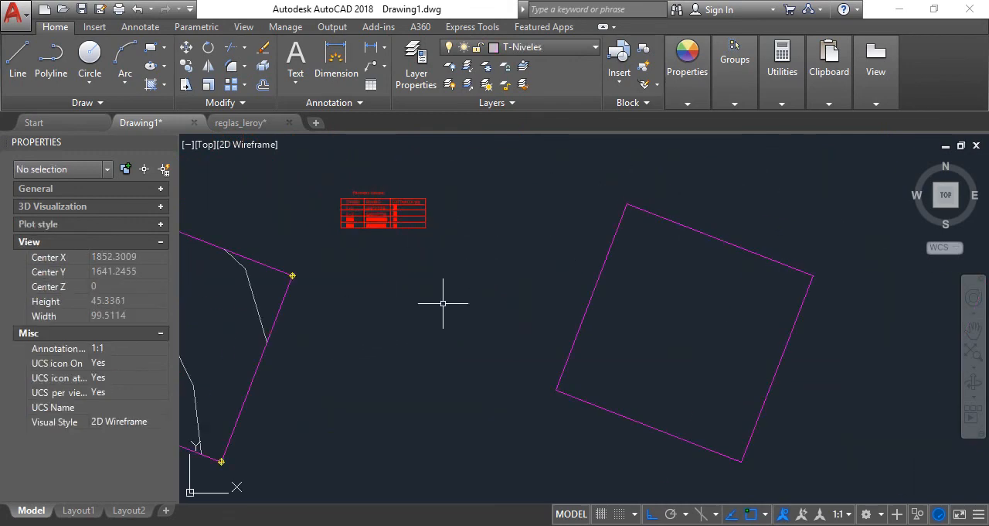
Set the drawing's angle units to Surveyor's Units with a precision of N 0d00'00" E
text(un)
key(Return)
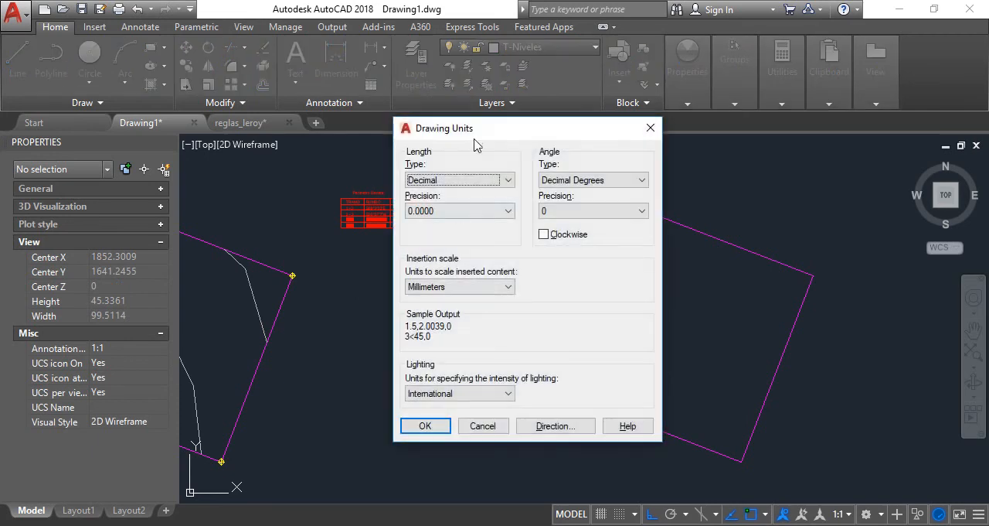
click(630, 185)
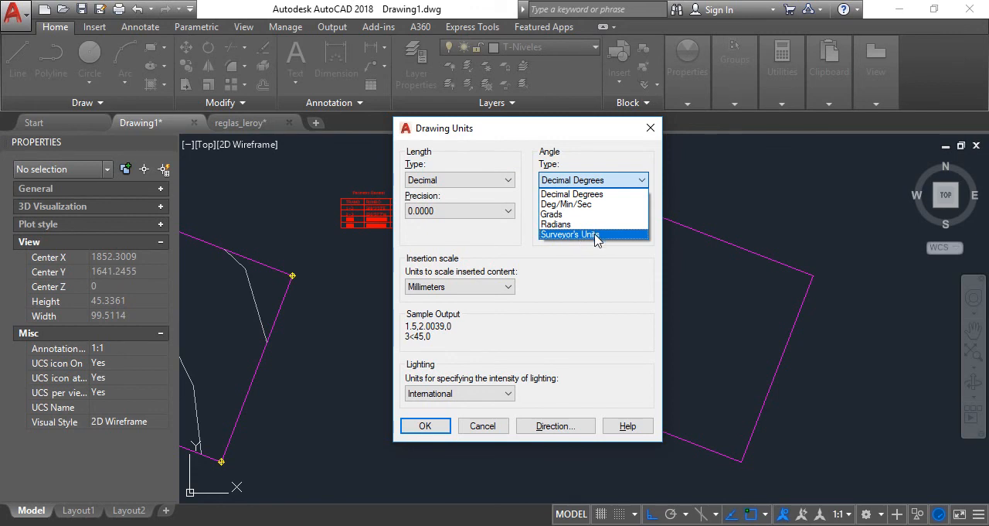
click(596, 235)
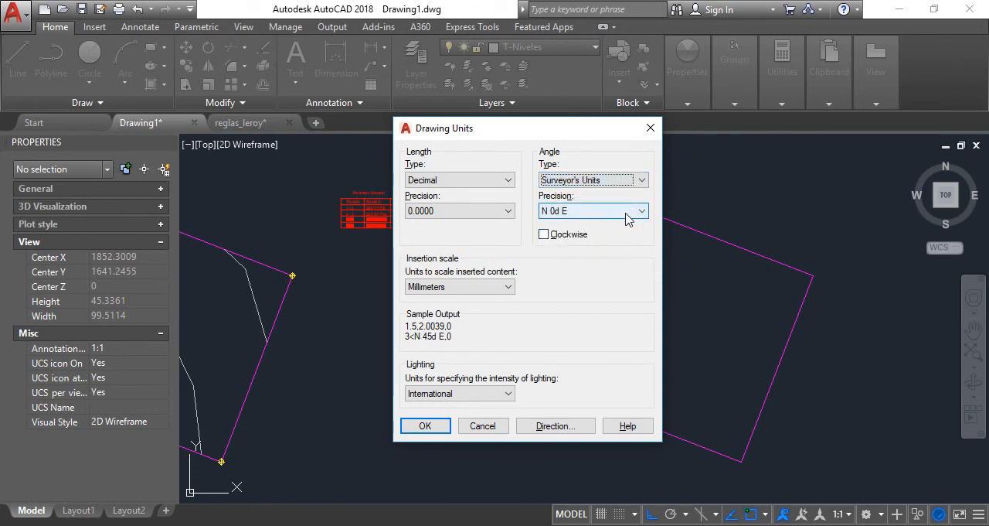
click(638, 213)
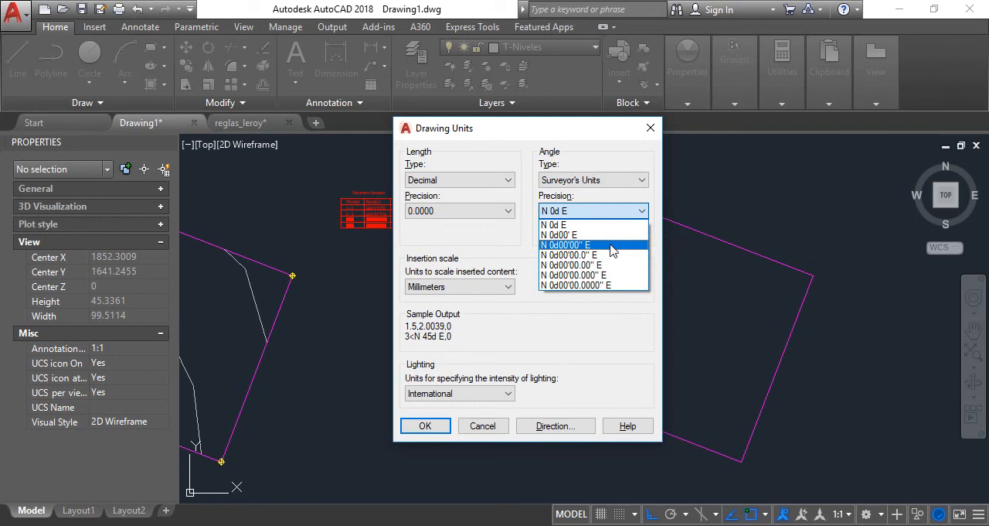
click(570, 245)
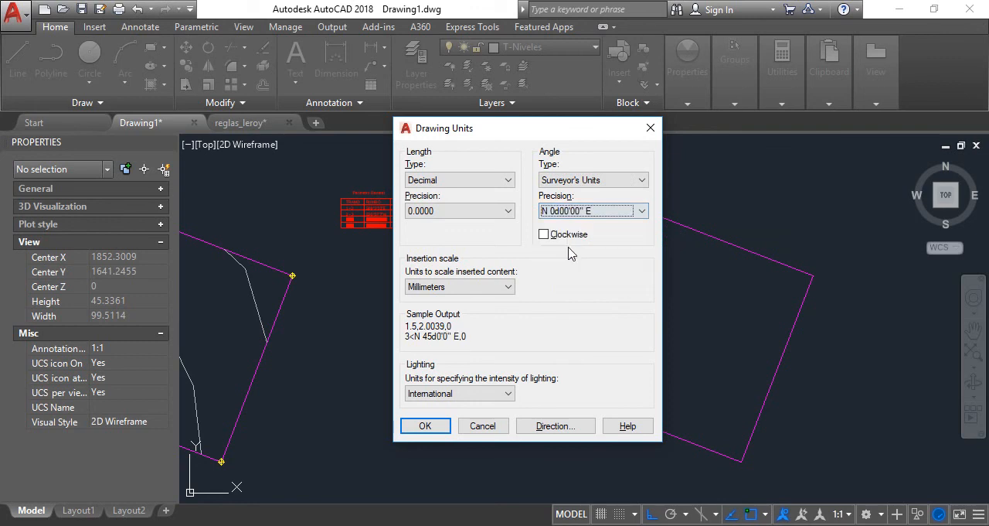
click(425, 426)
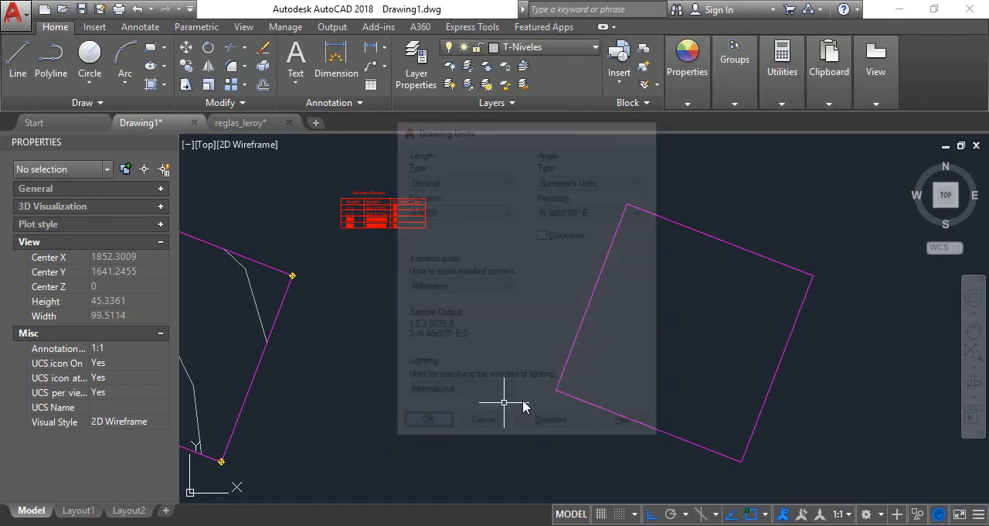
Check the bearing of the copied perimeter's upper side in its properties
click(674, 220)
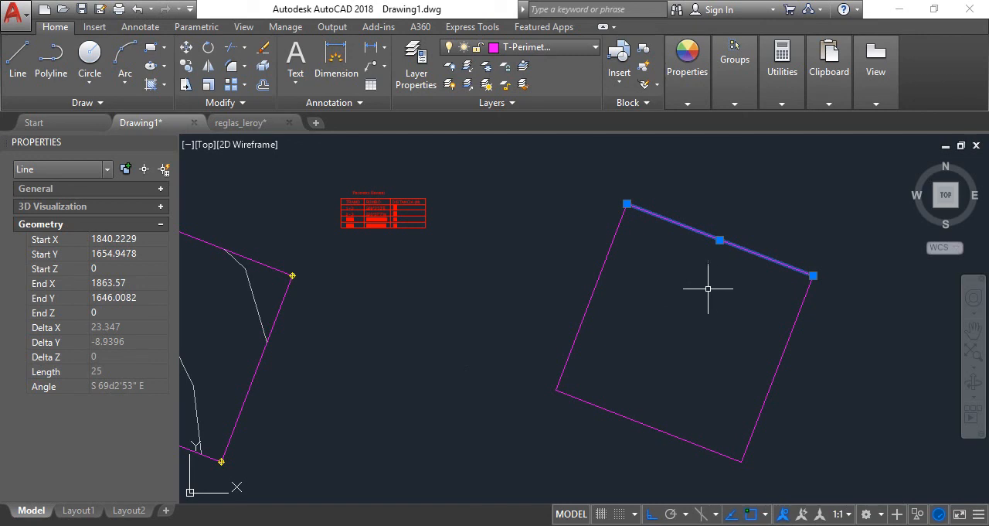
key(Escape)
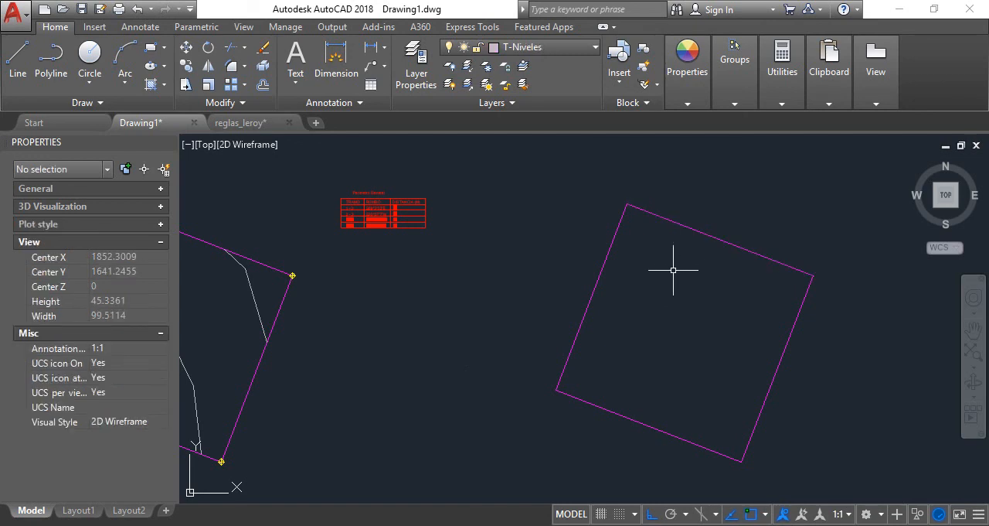
scroll(691, 277, down, 6)
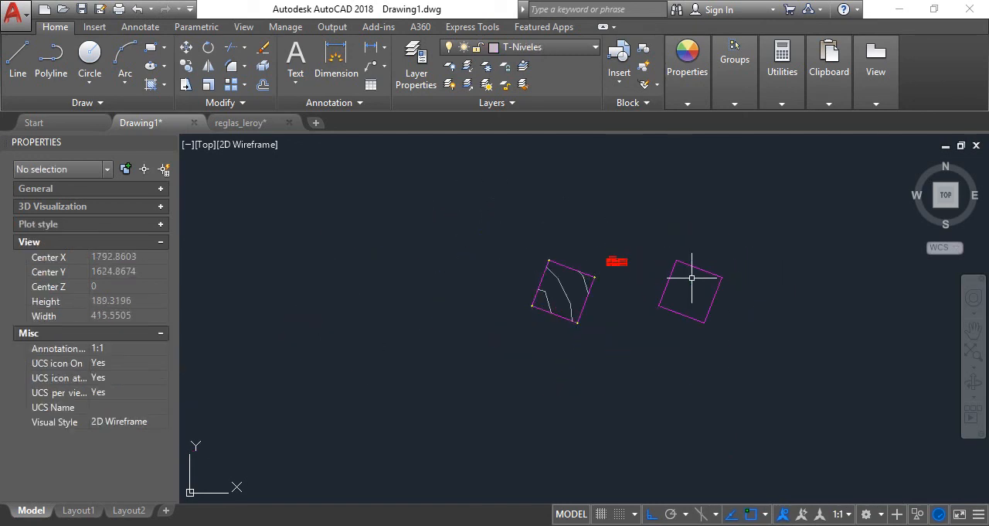
scroll(716, 281, up, 2)
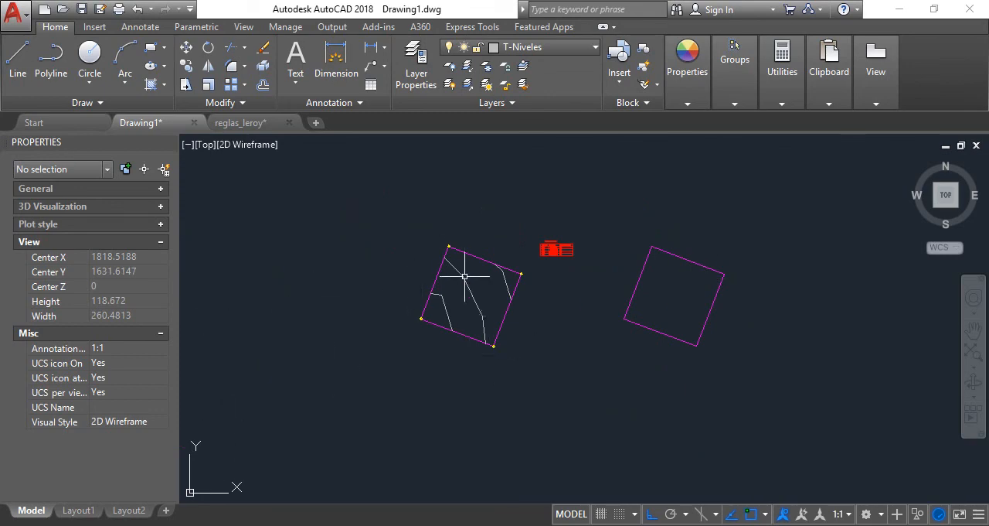
Switch to the 1 EJEMPLO 01 PDF in Adobe Reader and review its PERIMETRO GENERAL table and terrain plan
key(alt+Tab)
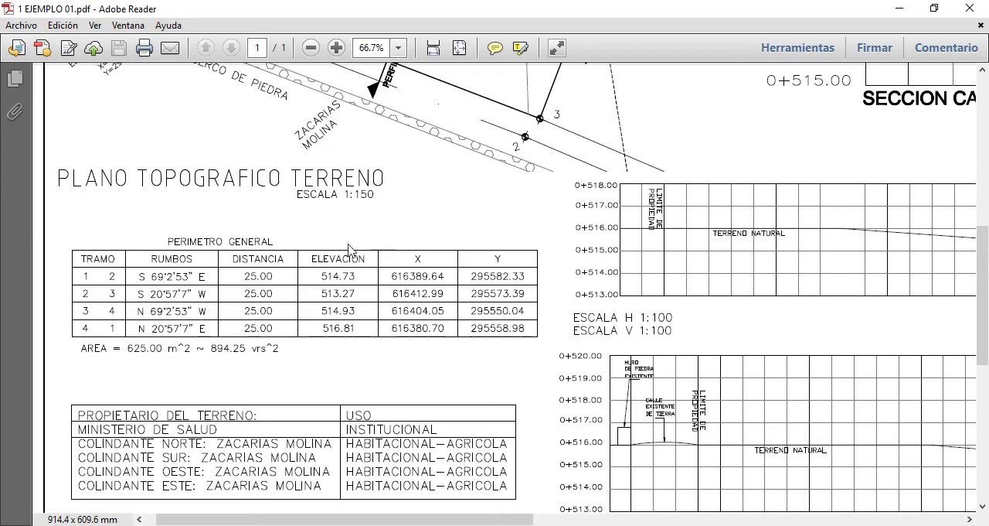
scroll(410, 232, up, 8)
scroll(407, 222, up, 1)
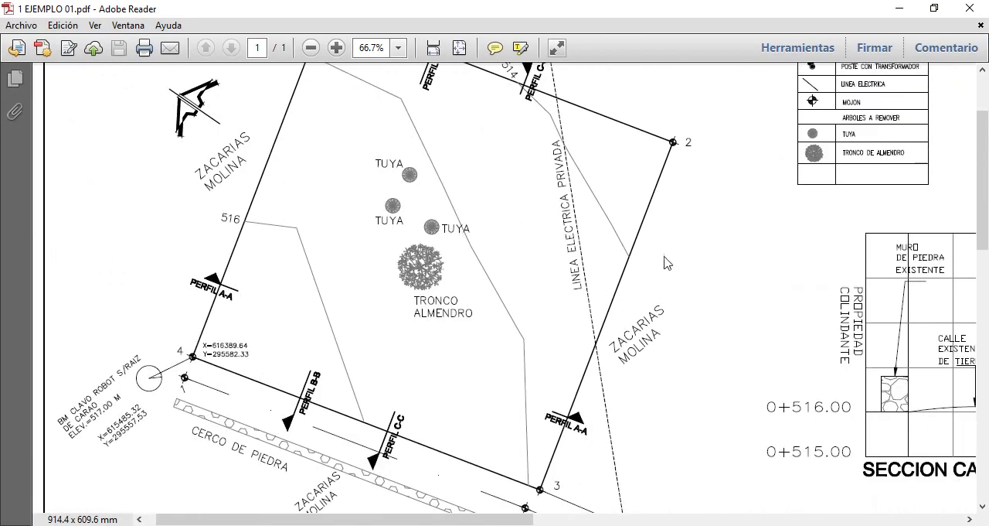
scroll(481, 299, down, 1)
Open 3 EJEMPLO 03 from the Nueva carpeta folder and find the CUADRO DE CONSTRUCCION on the sheet
click(192, 523)
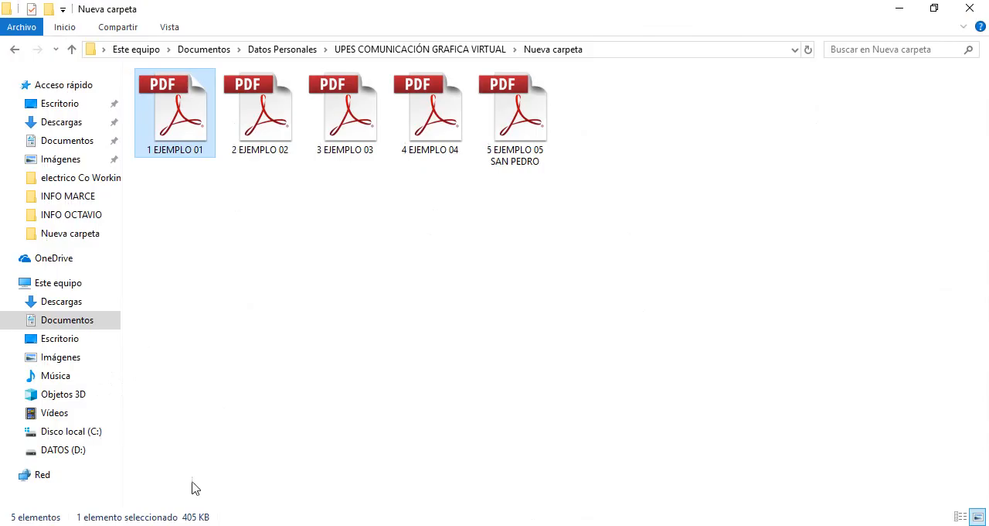
double_click(368, 155)
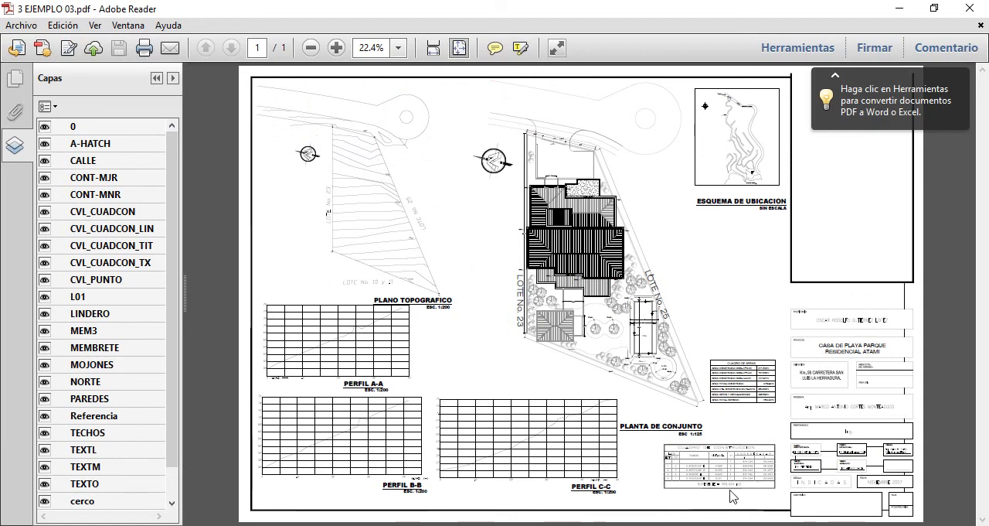
click(341, 50)
click(341, 50)
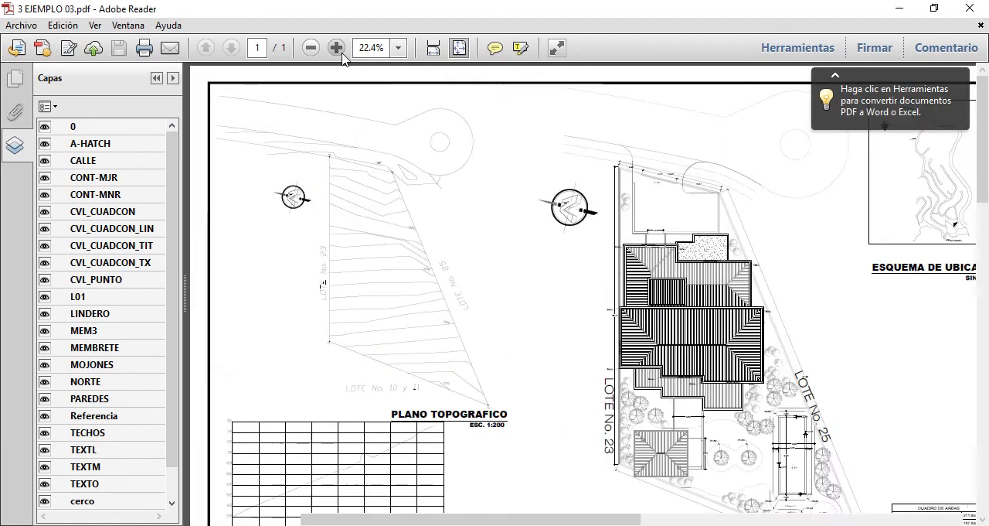
click(342, 51)
scroll(393, 188, down, 5)
scroll(388, 180, down, 10)
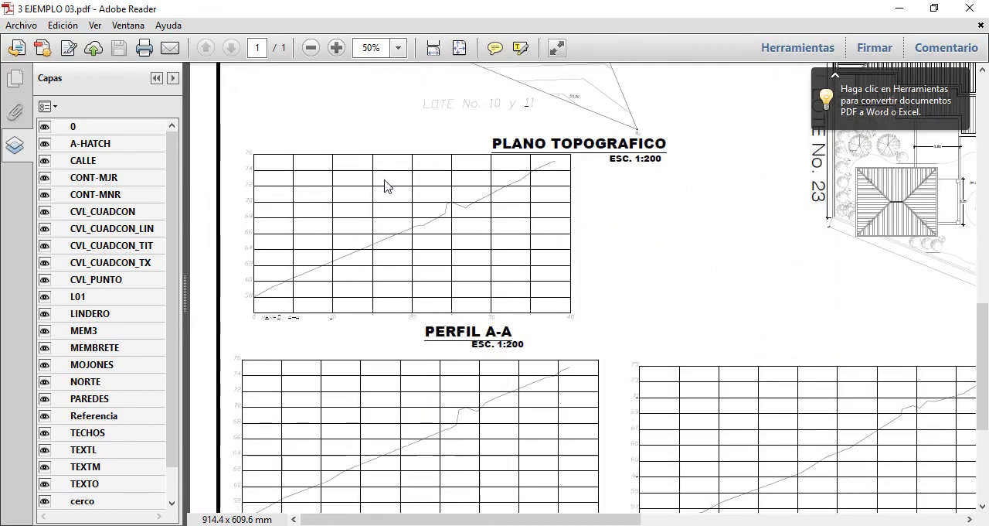
drag(349, 520, 673, 517)
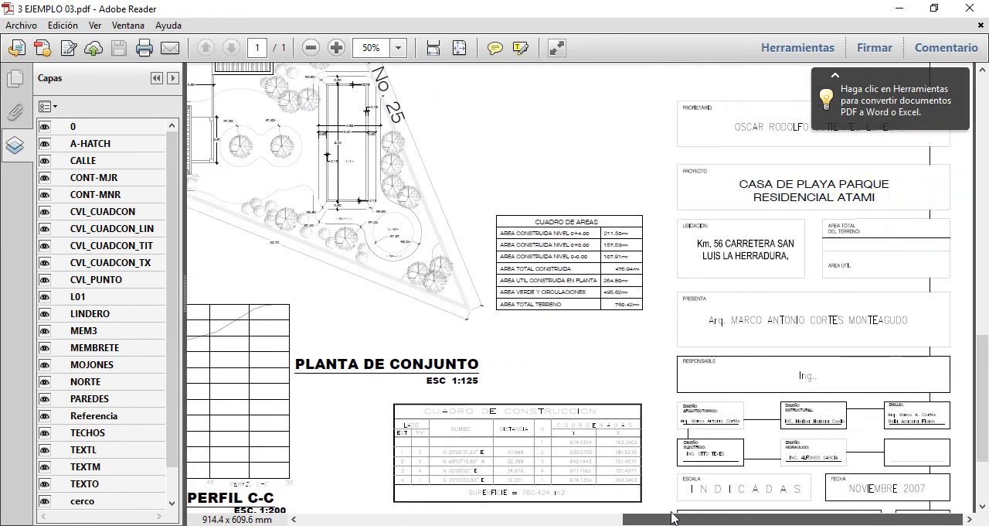
scroll(538, 343, down, 3)
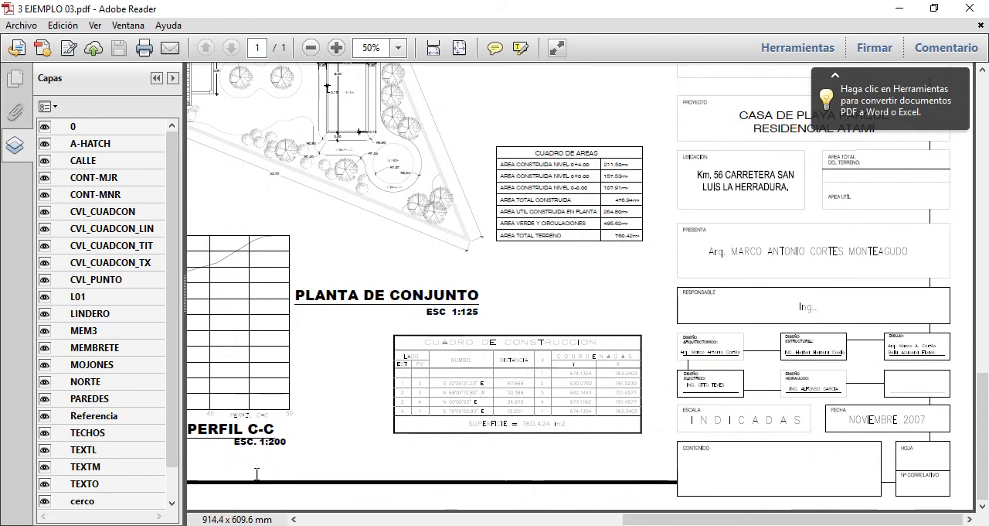
Enlarge the sheet to 125% and examine the bearings, distances and coordinates in the CUADRO DE CONSTRUCCION
click(336, 48)
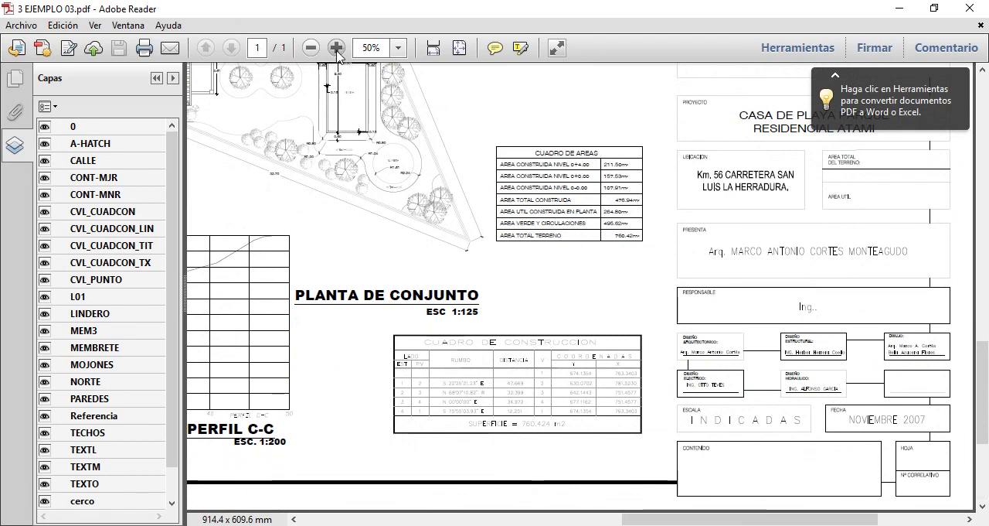
click(336, 48)
click(336, 49)
click(337, 49)
scroll(459, 270, down, 10)
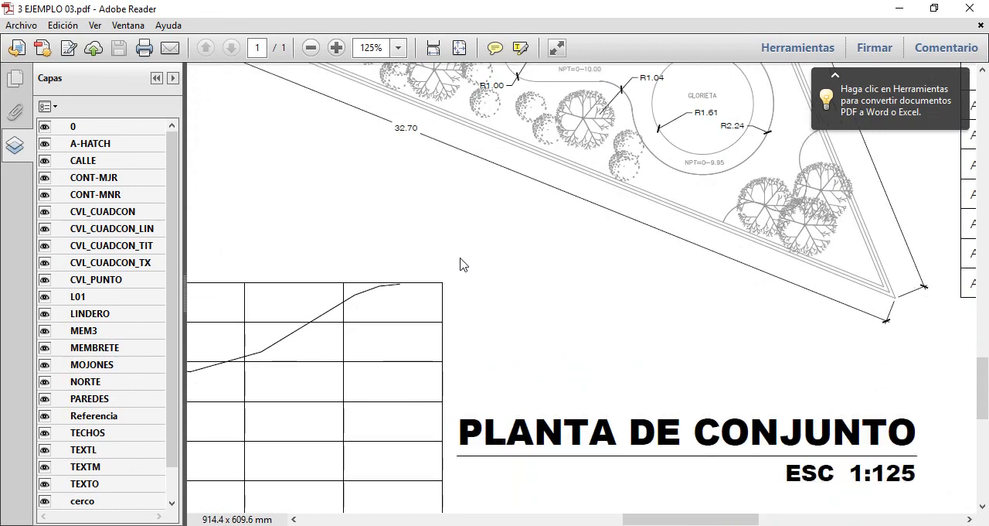
scroll(467, 264, down, 4)
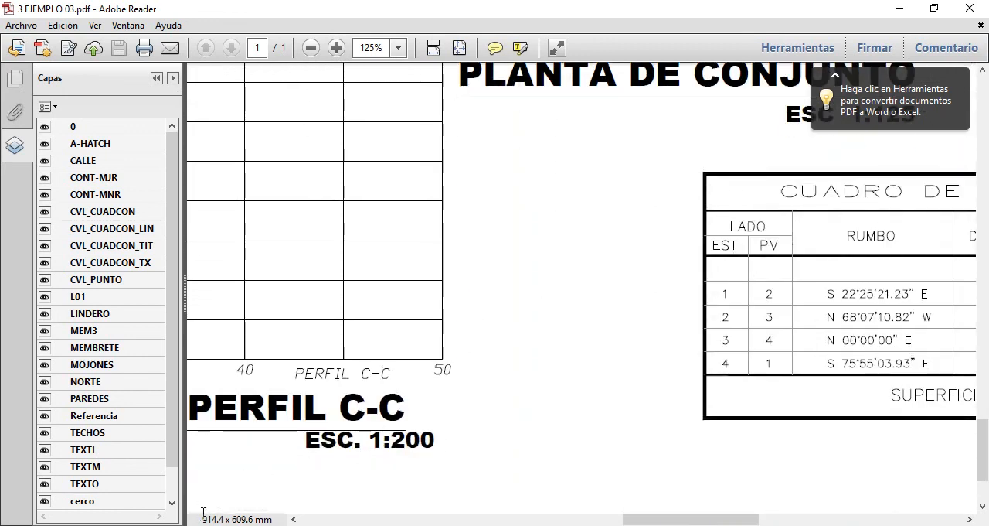
mouse_move(649, 518)
mouse_down()
mouse_move(758, 517)
mouse_move(724, 518)
mouse_up()
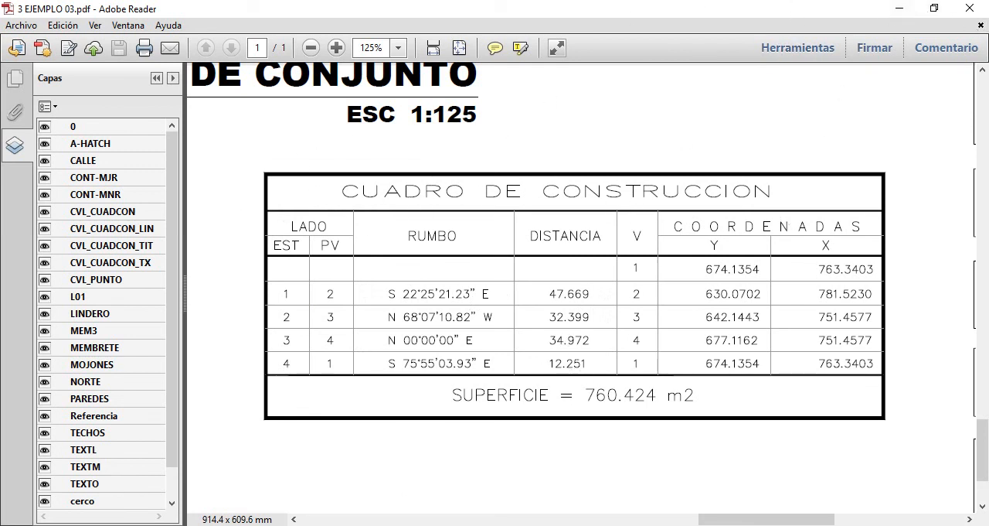
mouse_move(284, 525)
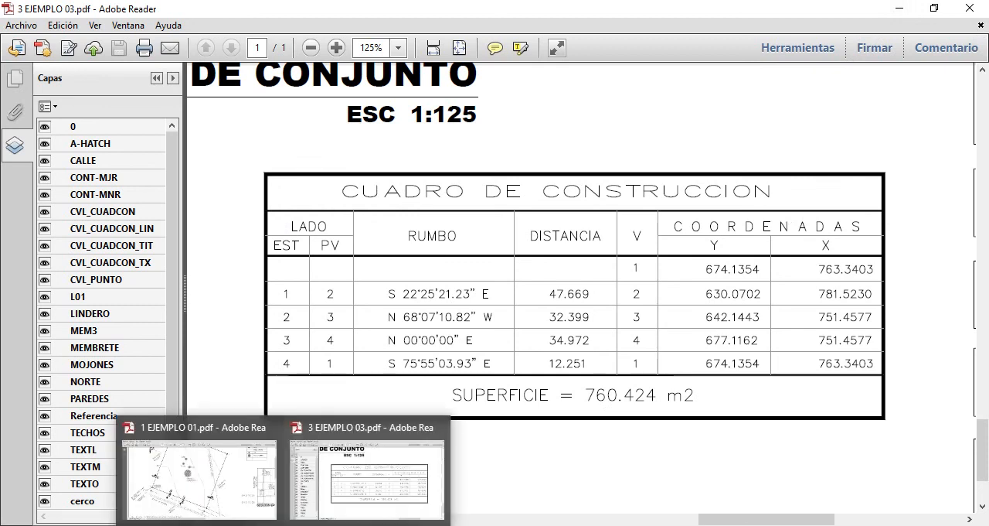